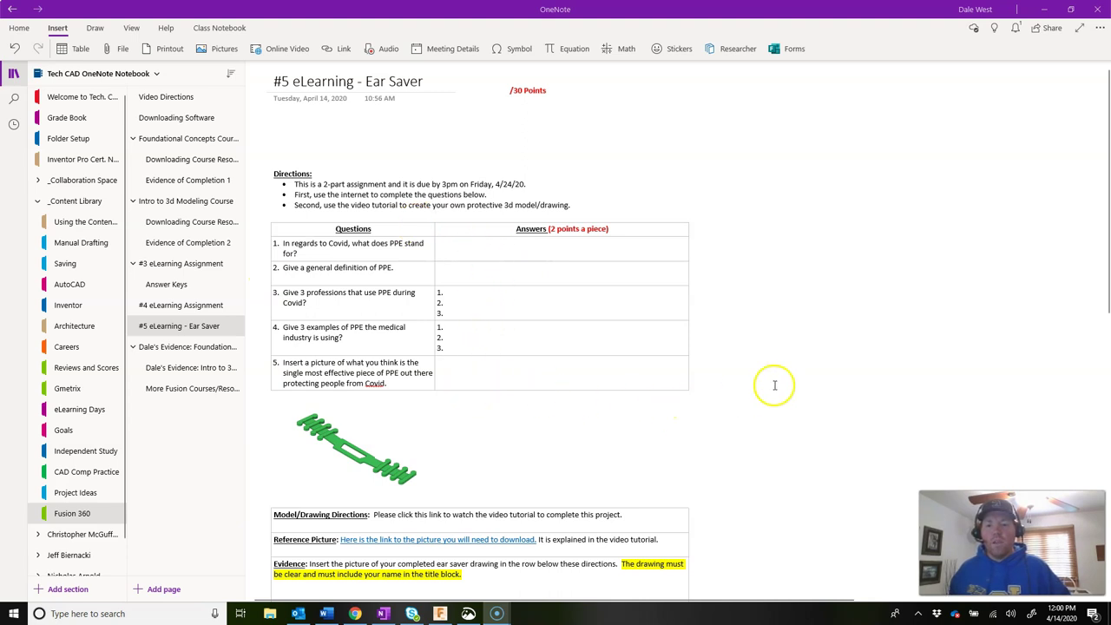
Step: Review the #5 eLearning - Ear Saver assignment page and the photo of an ear saver being worn with a mask
scroll(779, 387, down, 2)
scroll(779, 387, down, 2)
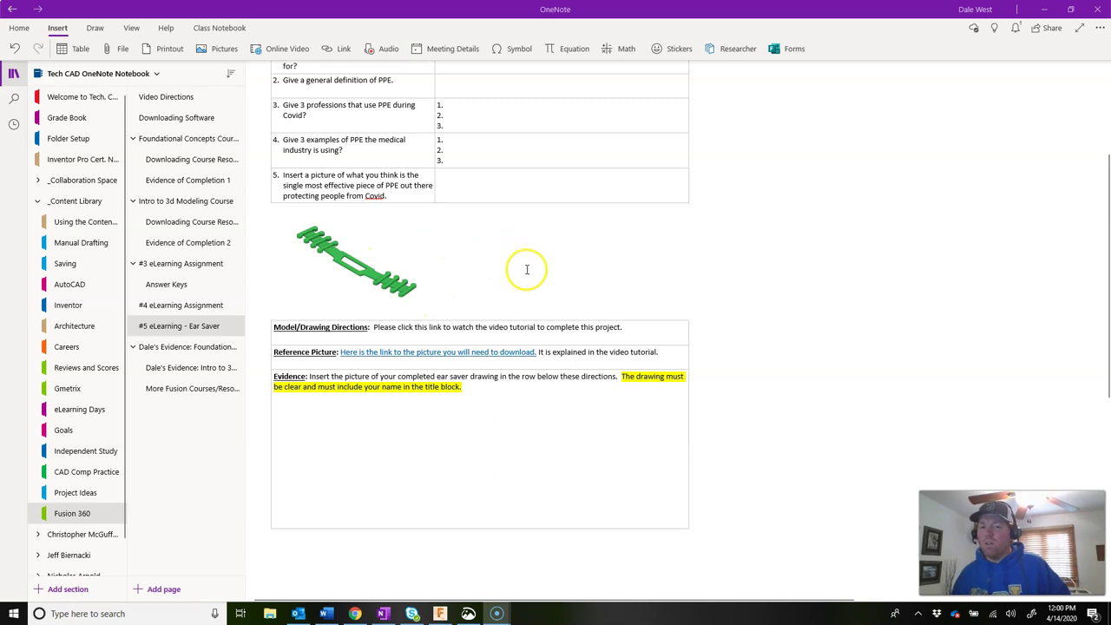
scroll(494, 295, up, 4)
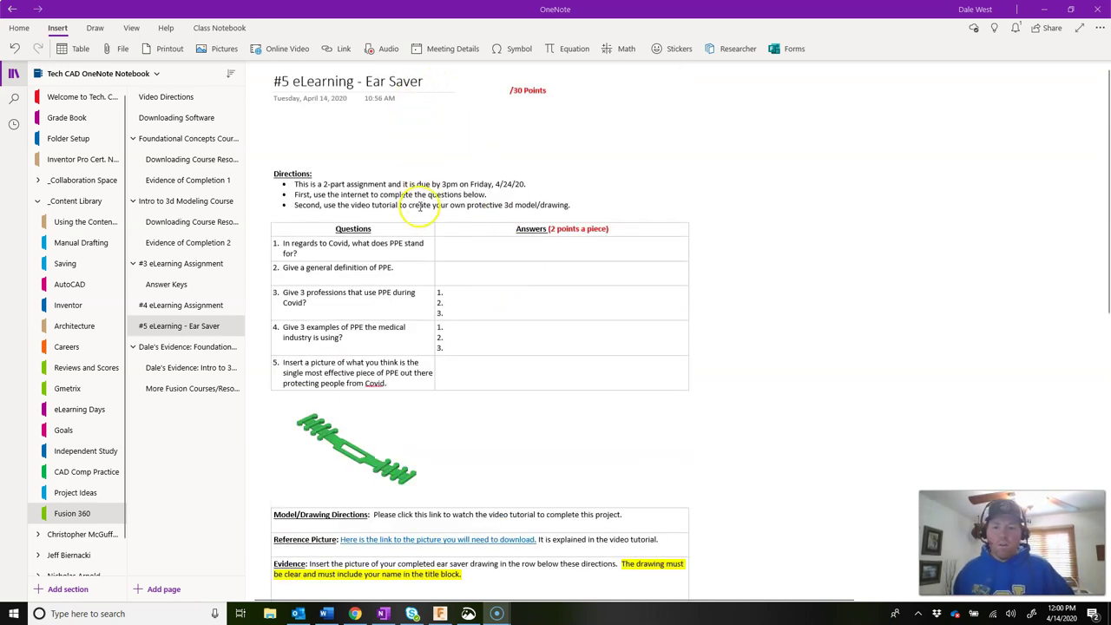
click(468, 615)
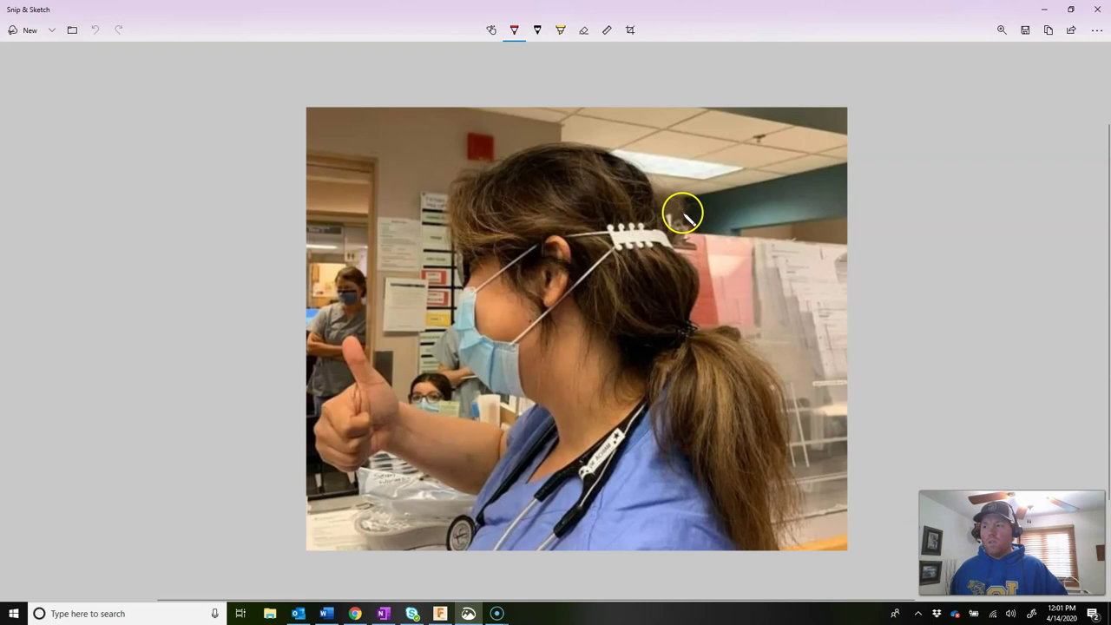
click(1043, 8)
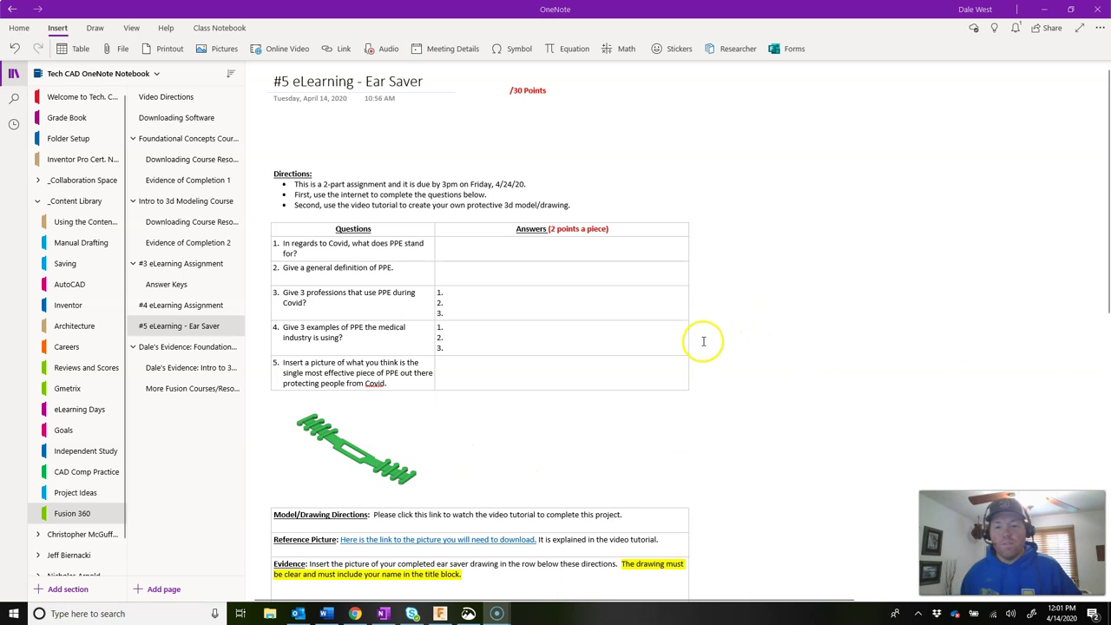
scroll(677, 423, down, 3)
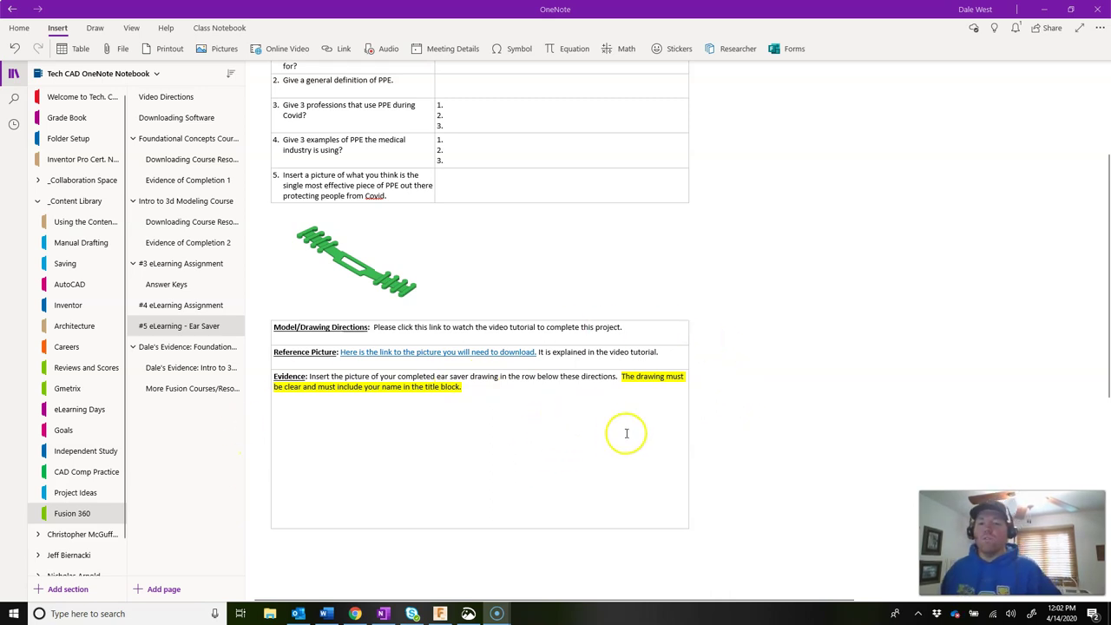
scroll(695, 382, up, 3)
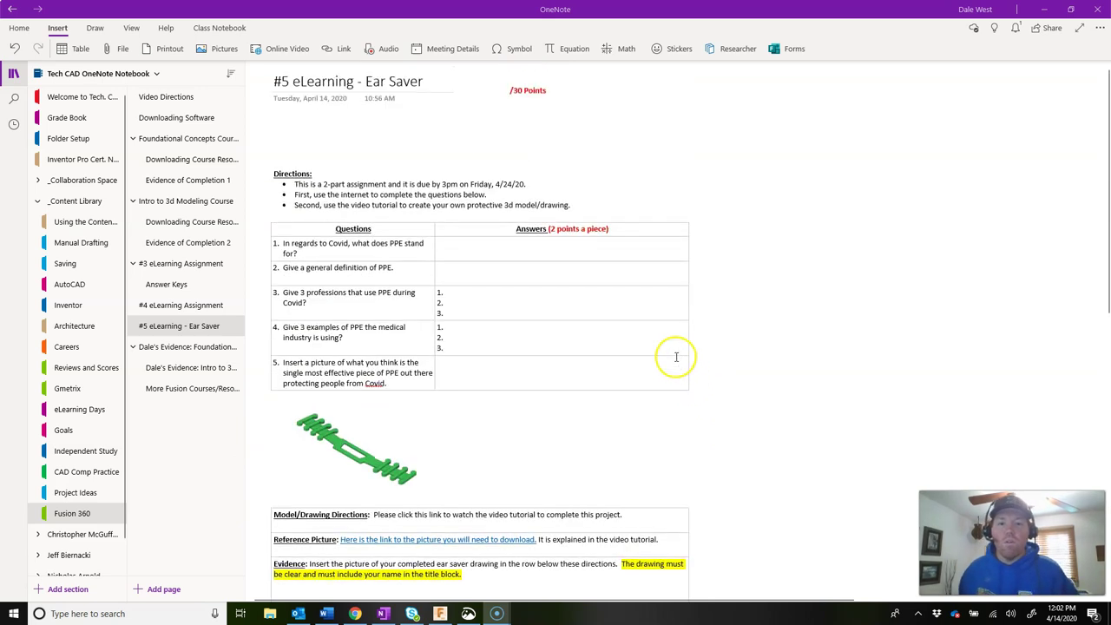
Step: Switch to Fusion 360 and create a new project named Covid-PPE2
click(1046, 9)
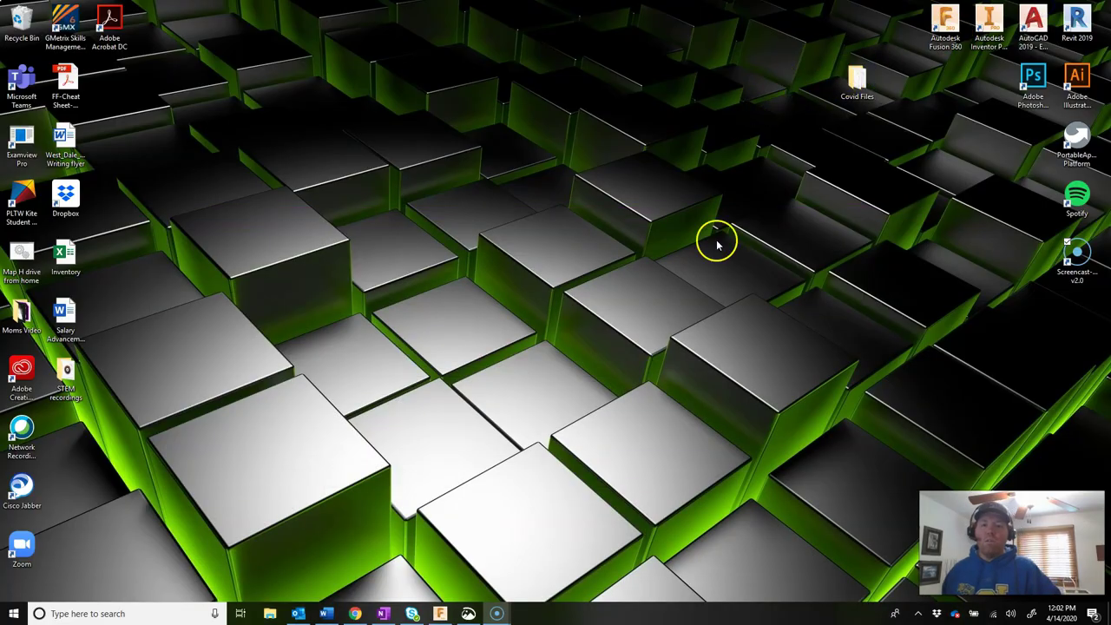
click(440, 614)
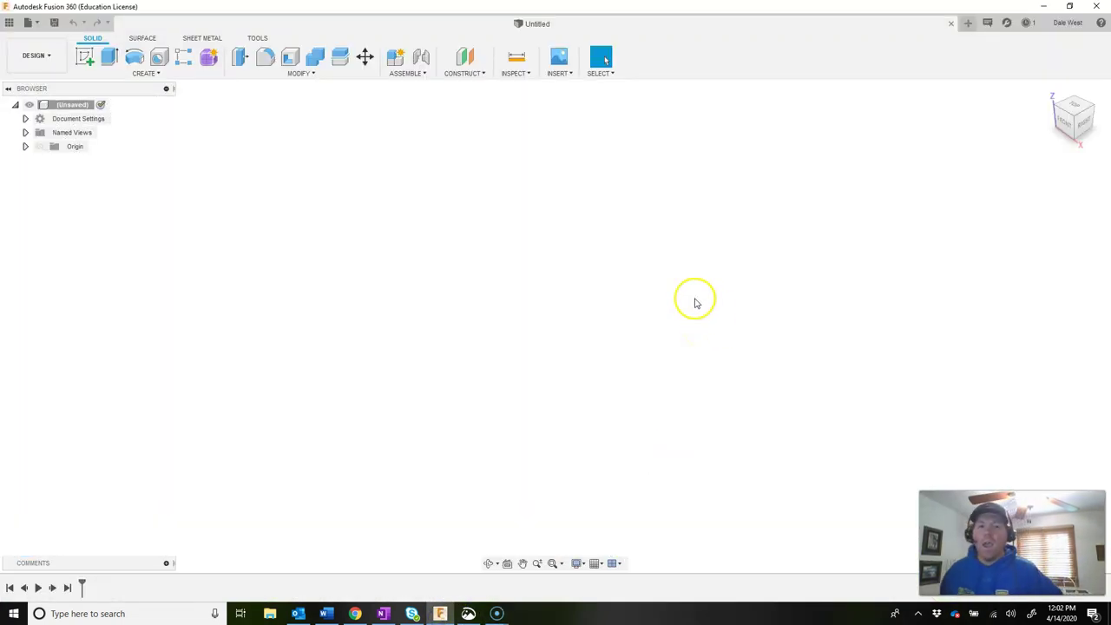
click(10, 26)
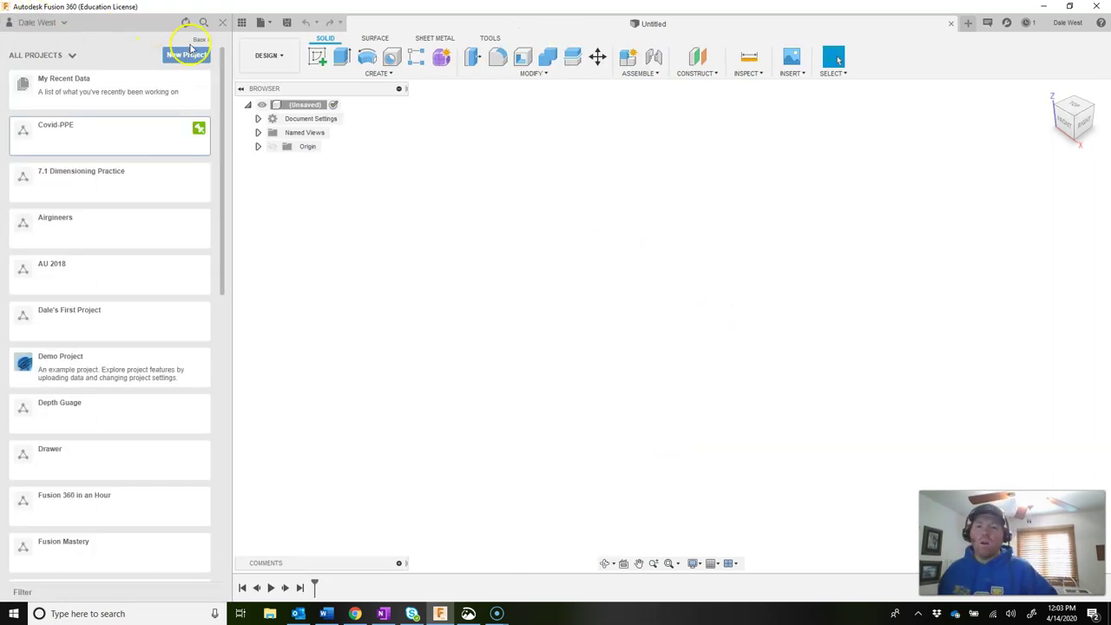
click(187, 55)
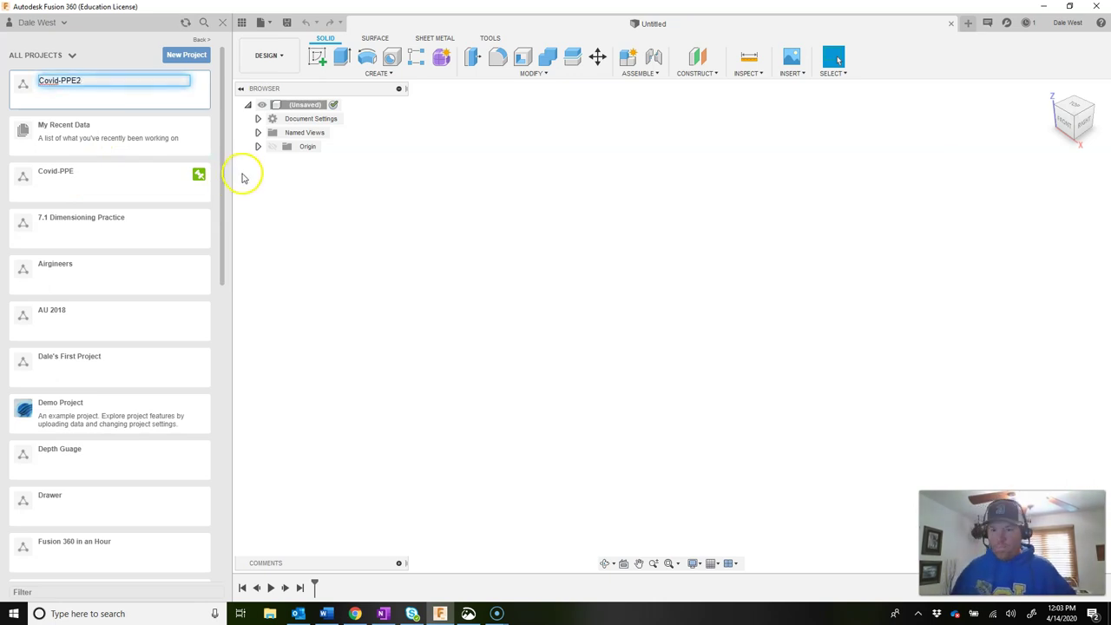
key(Return)
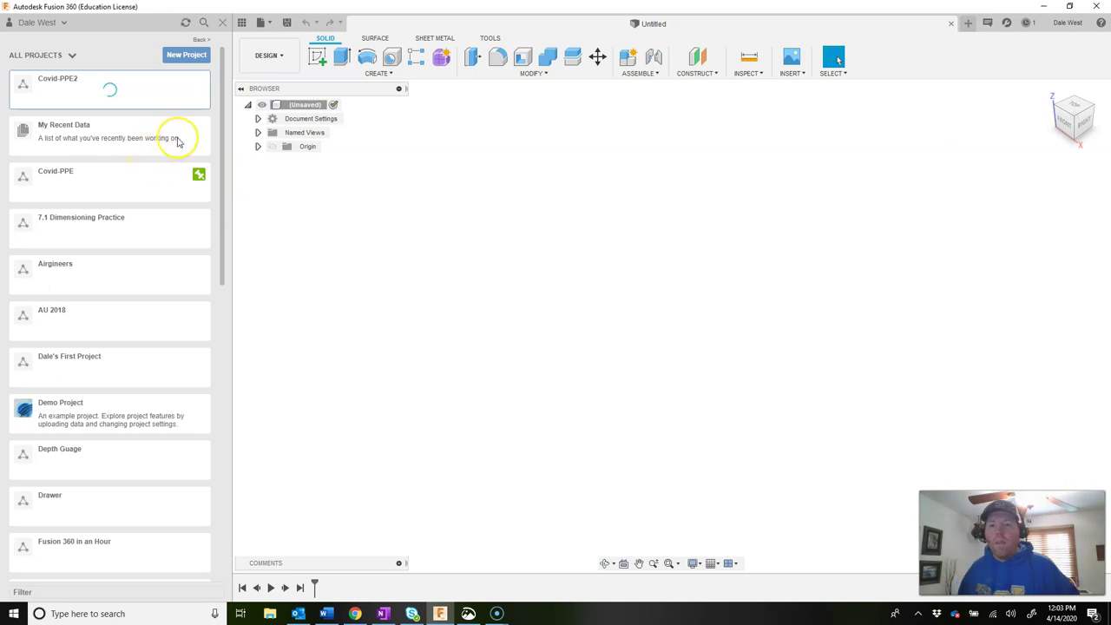
Step: Pin the Covid-PPE2 project to the top of the project list and unpin Covid-PPE
scroll(156, 148, down, 5)
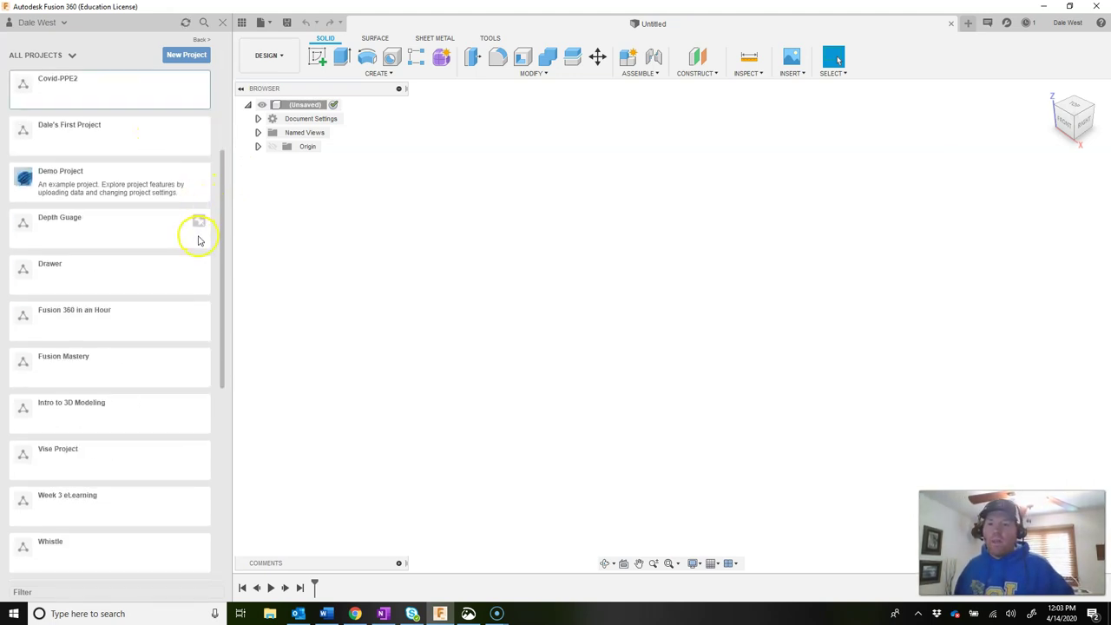
scroll(198, 233, up, 3)
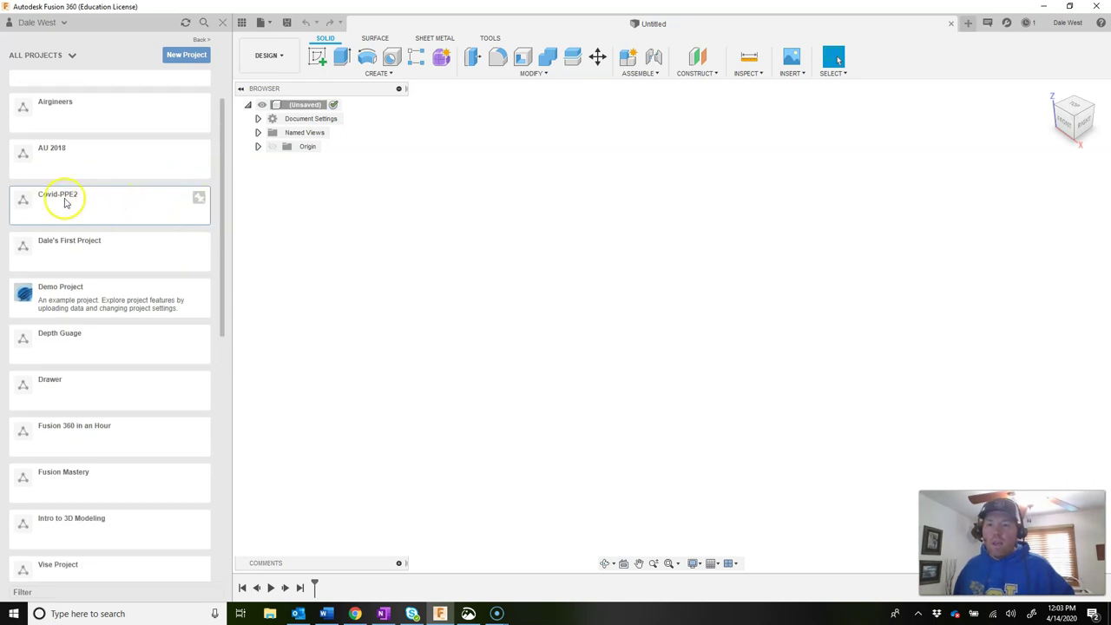
click(201, 198)
scroll(208, 227, up, 2)
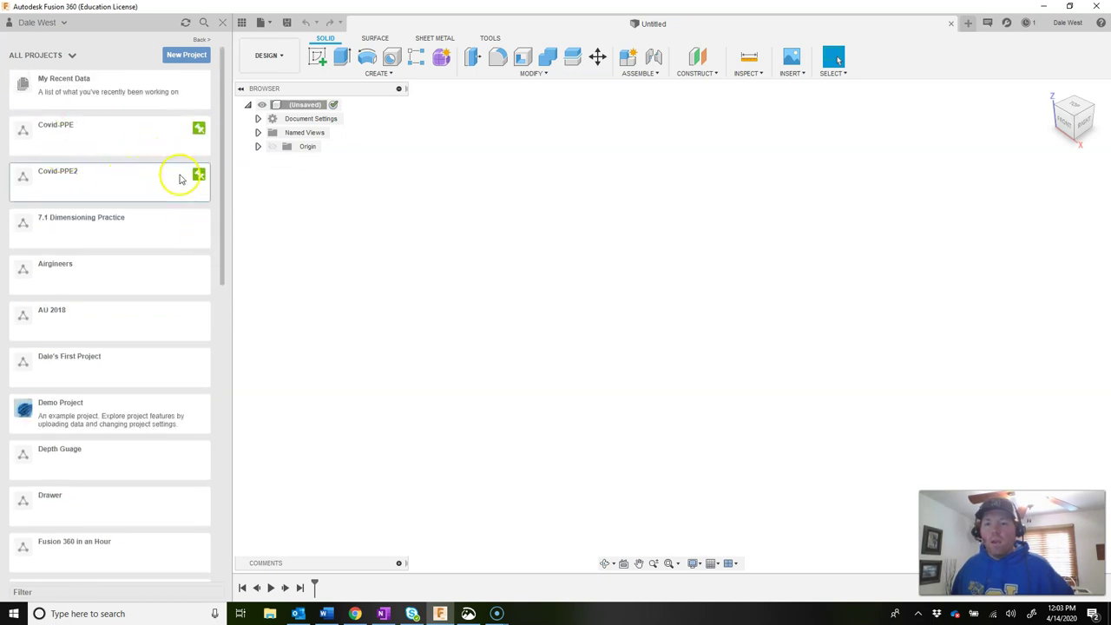
click(196, 129)
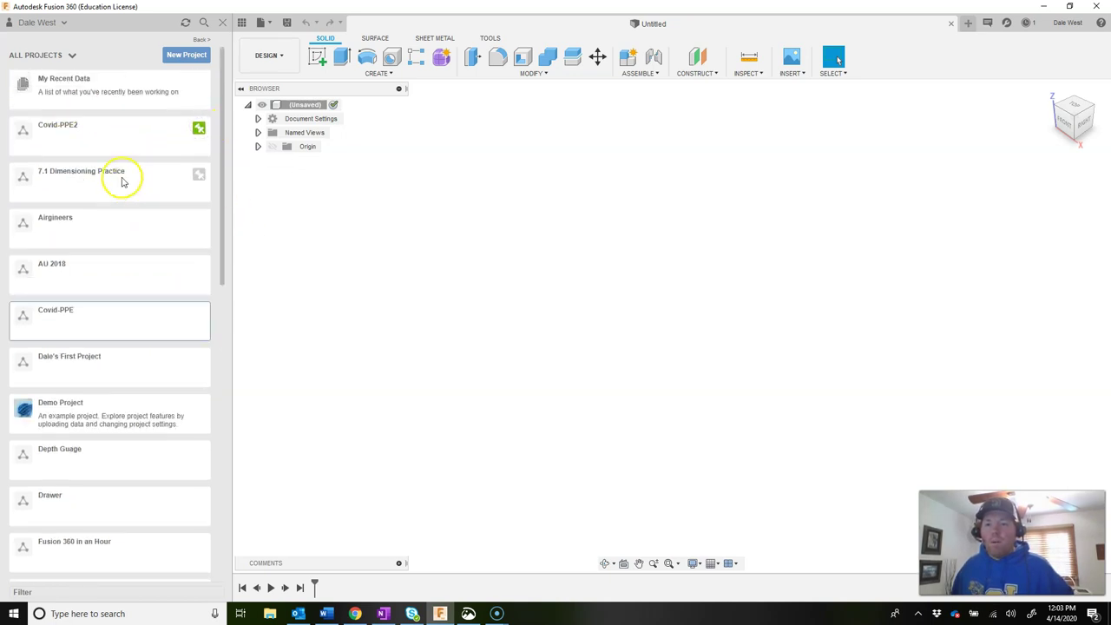
click(113, 129)
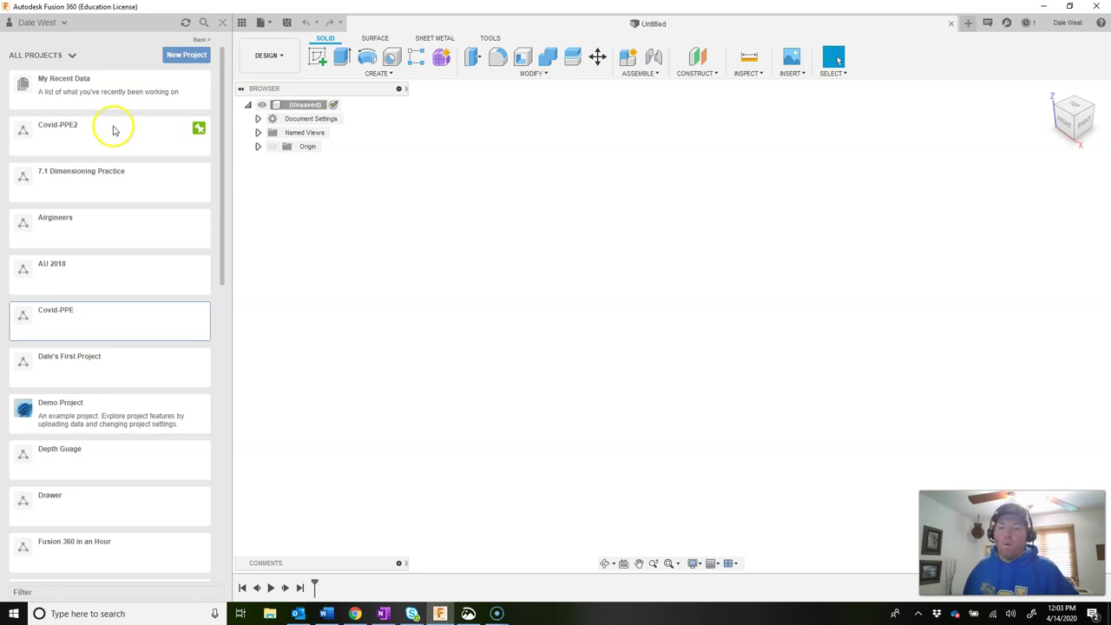
Step: Switch to OneNote, open the linked reference picture from the assignment page and download Ear Saver Image.JPG
click(383, 614)
scroll(469, 399, down, 3)
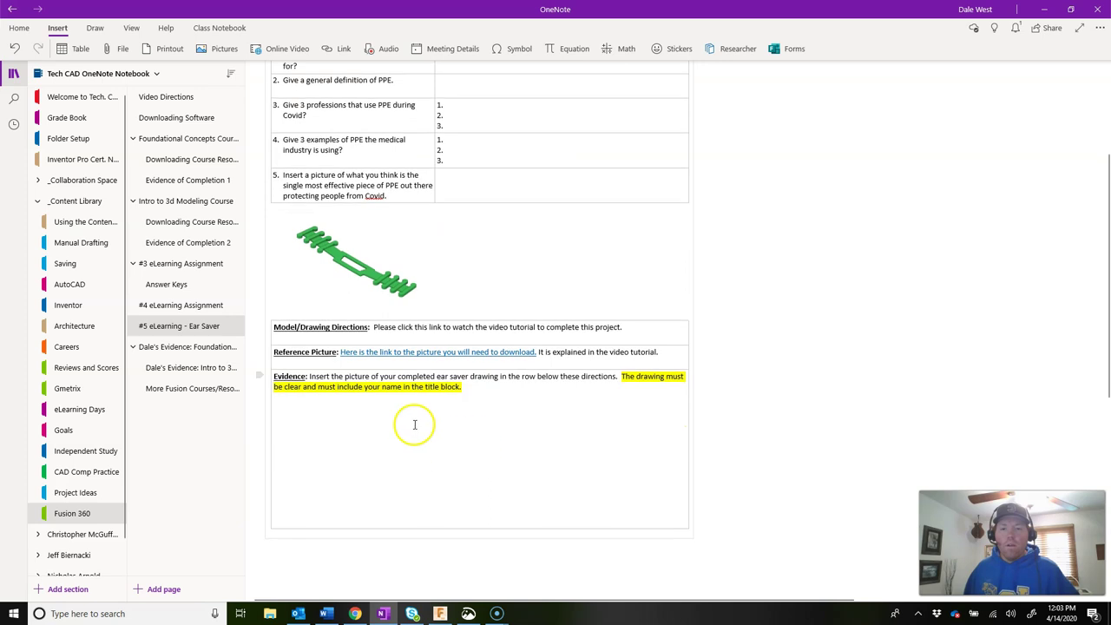
click(388, 354)
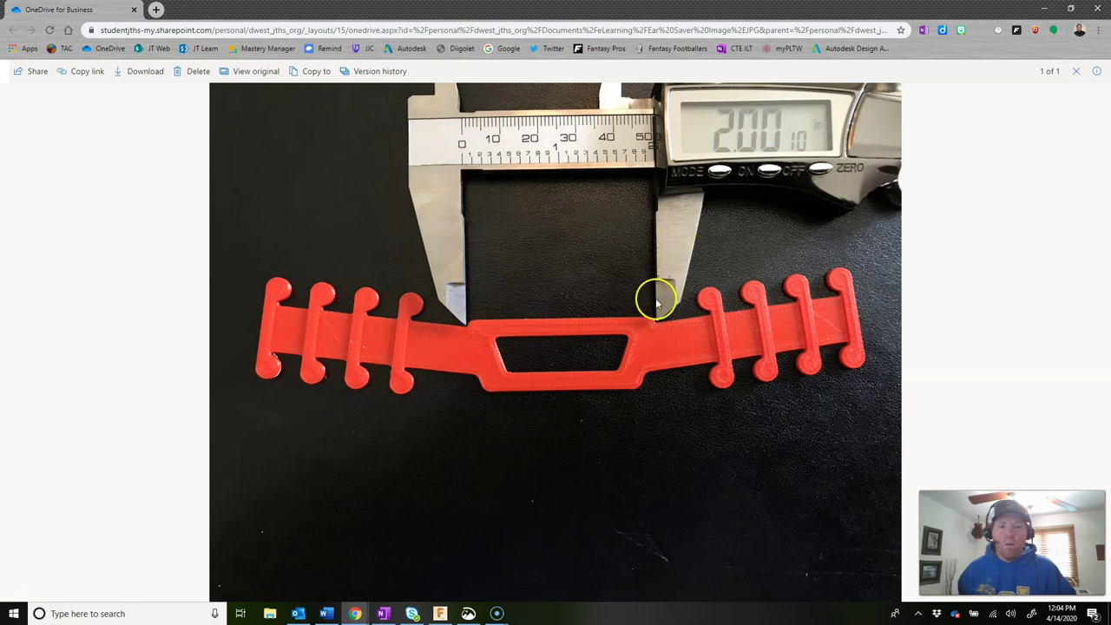
click(141, 76)
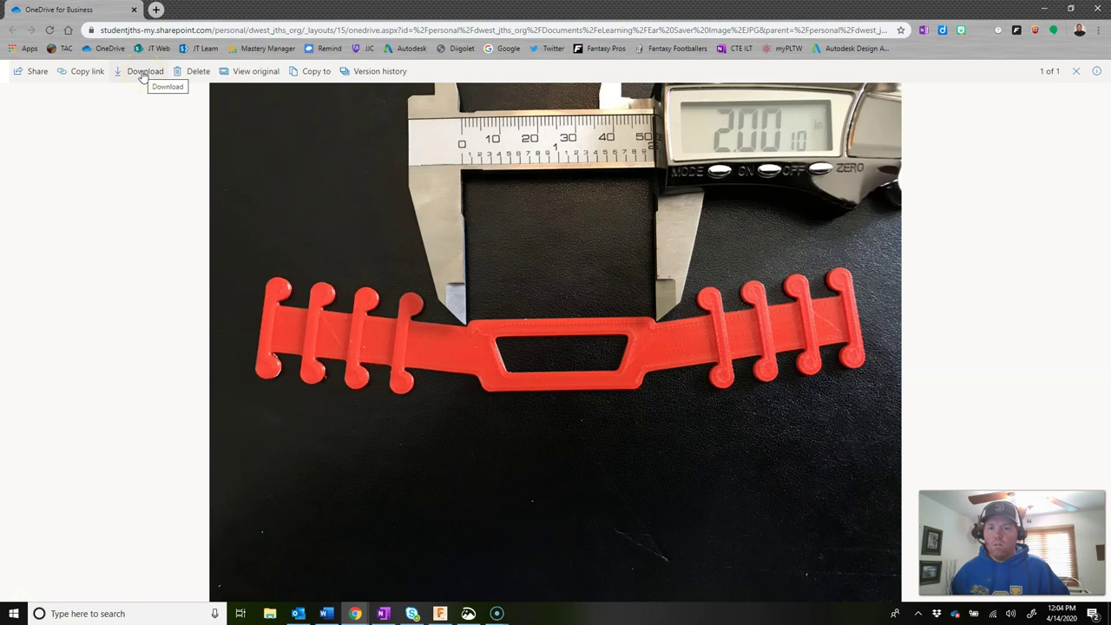
click(143, 76)
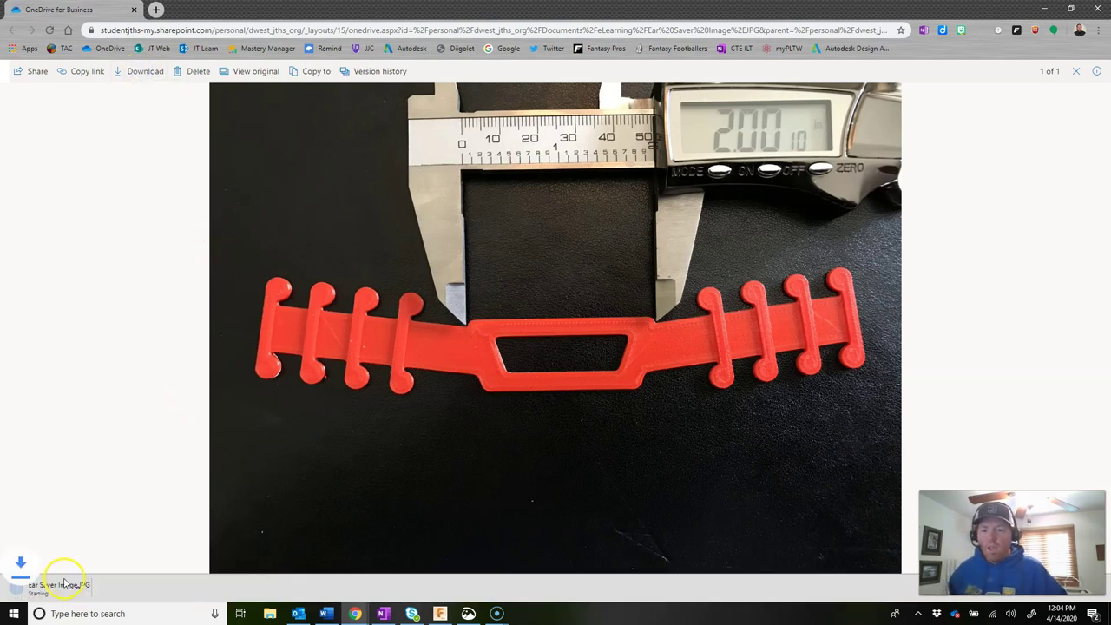
click(1047, 10)
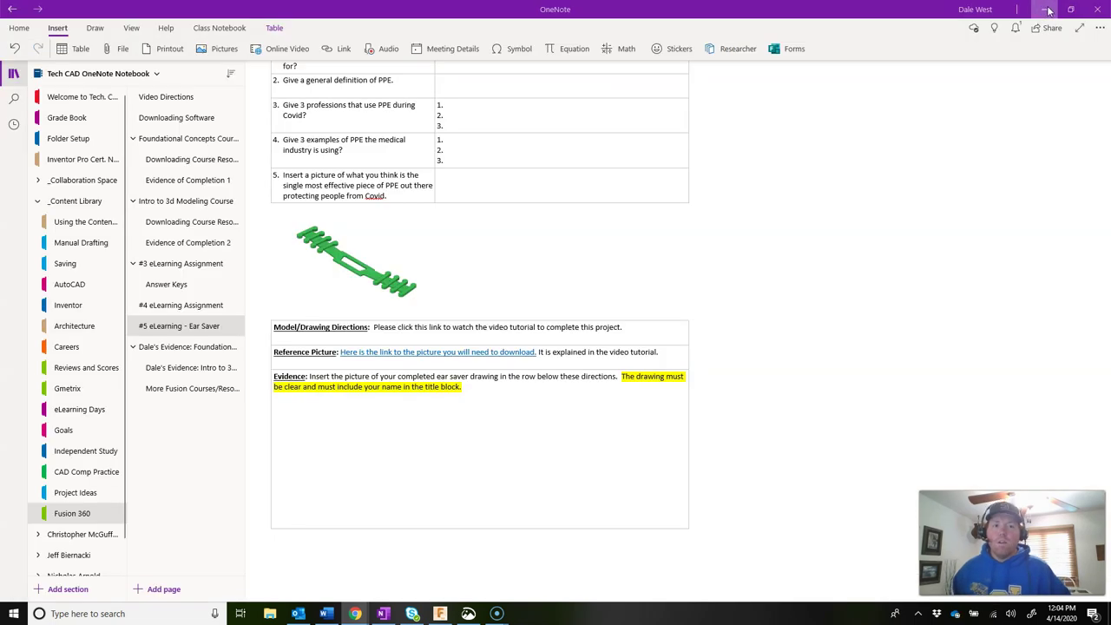
Step: Return to Fusion 360 and save the untitled design as Ear Saver in the Covid-PPE2 project
click(442, 613)
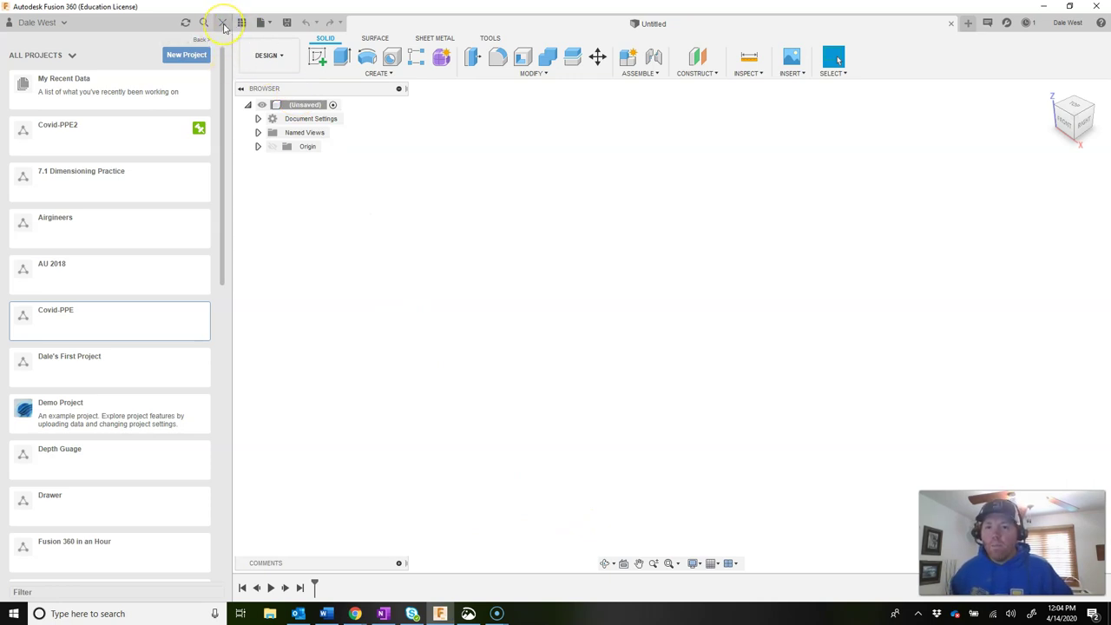
click(224, 23)
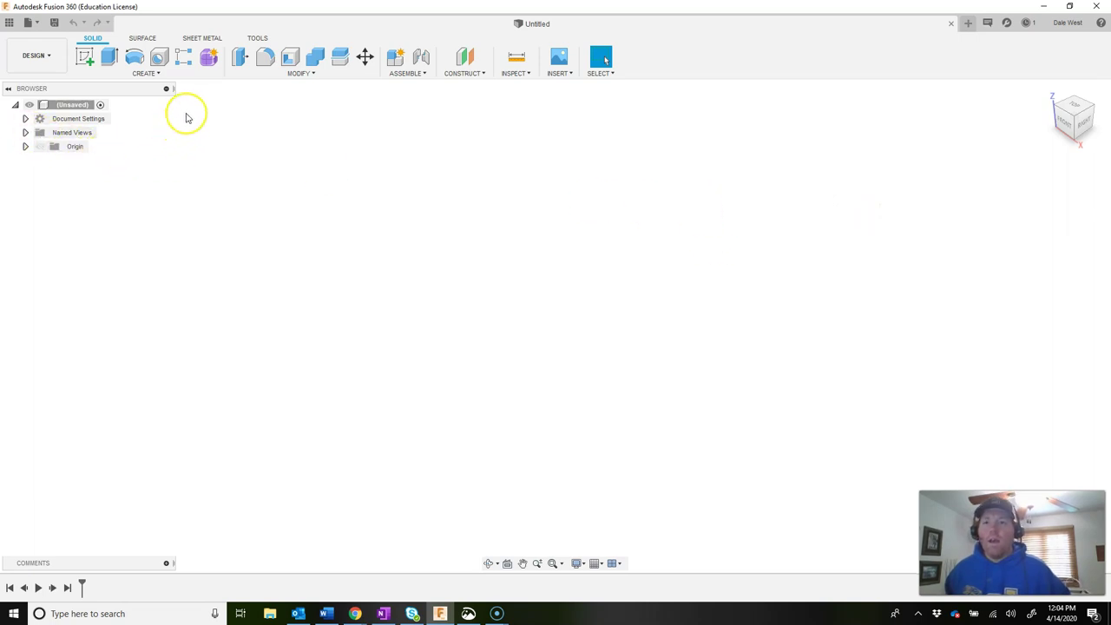
click(54, 24)
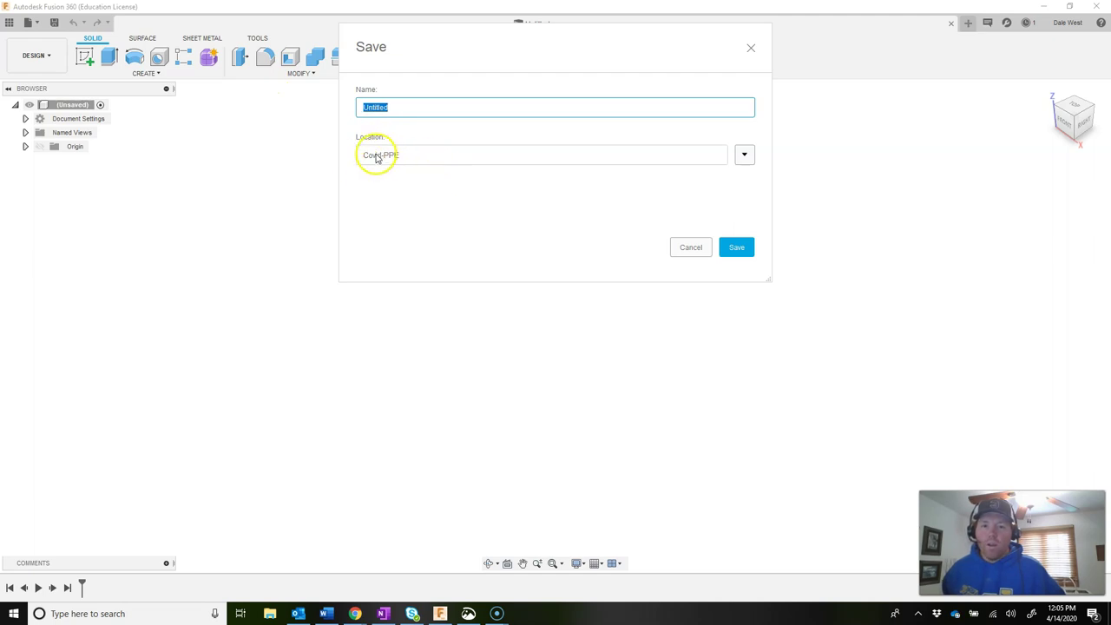
click(746, 156)
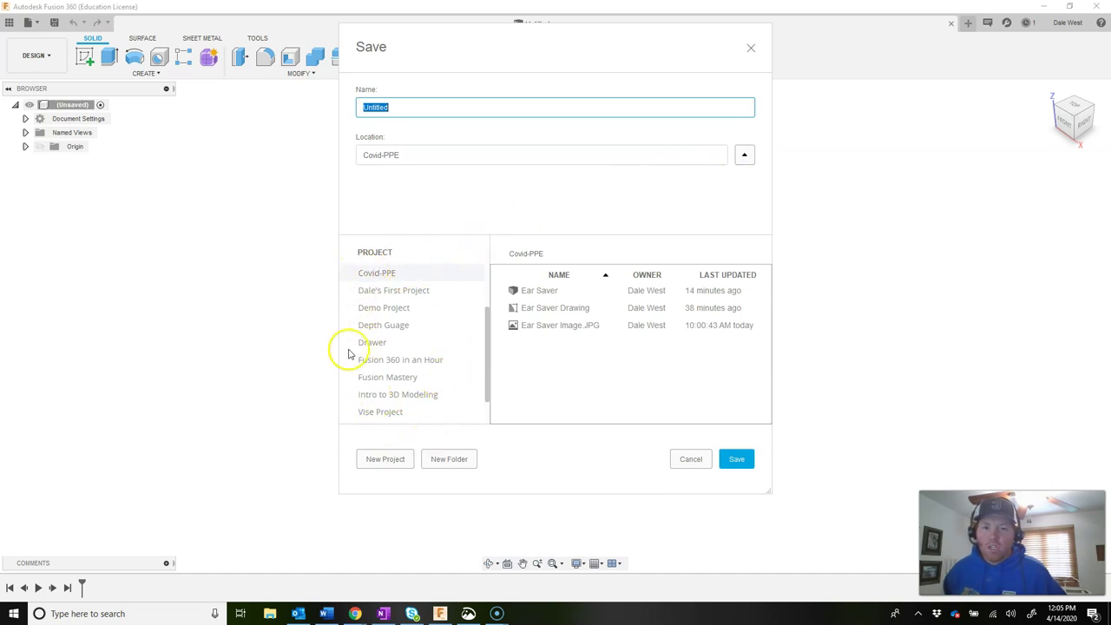
drag(488, 349, 486, 292)
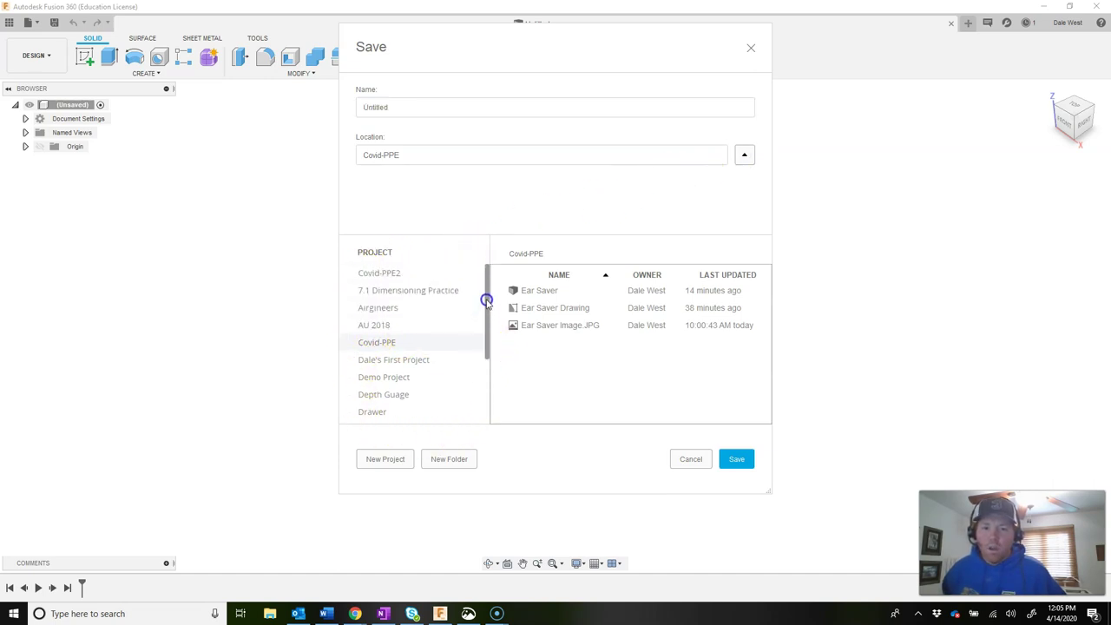
click(382, 273)
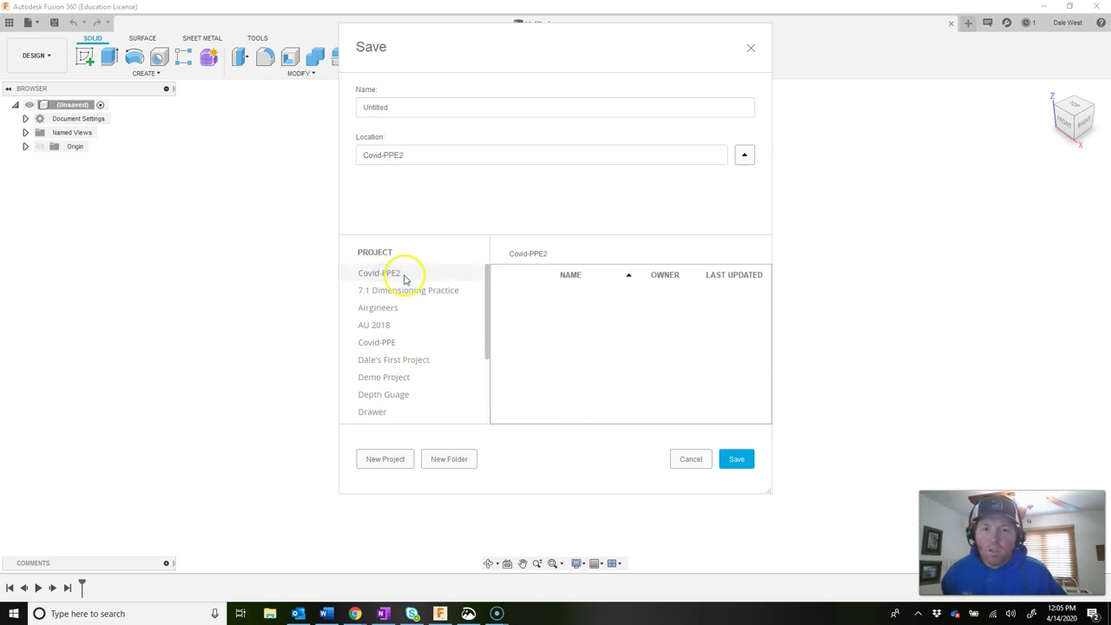
double_click(408, 106)
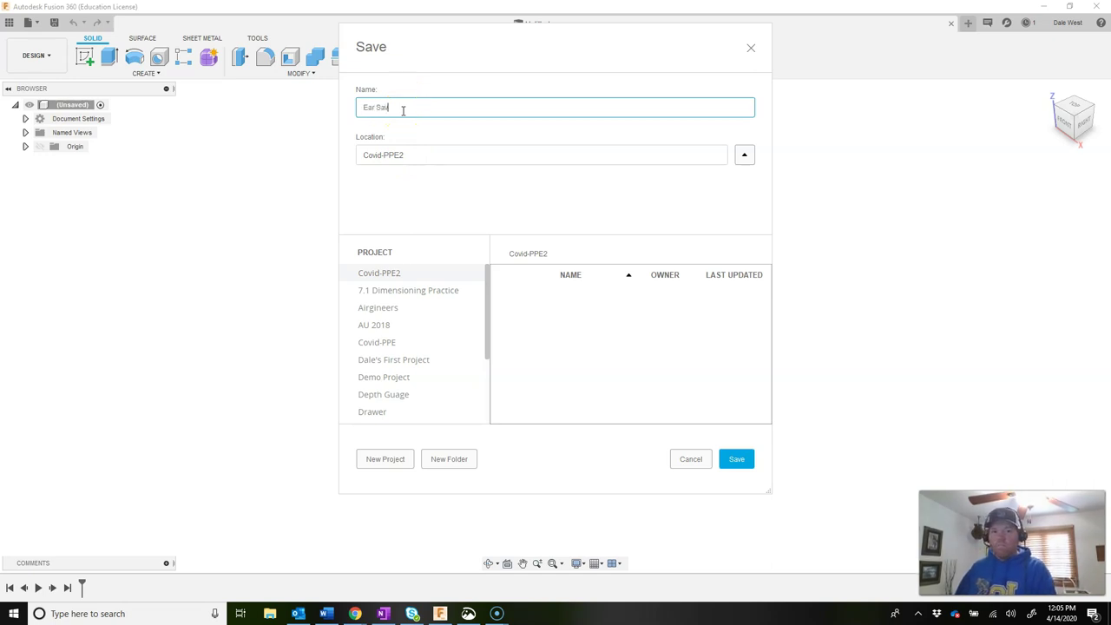
click(739, 459)
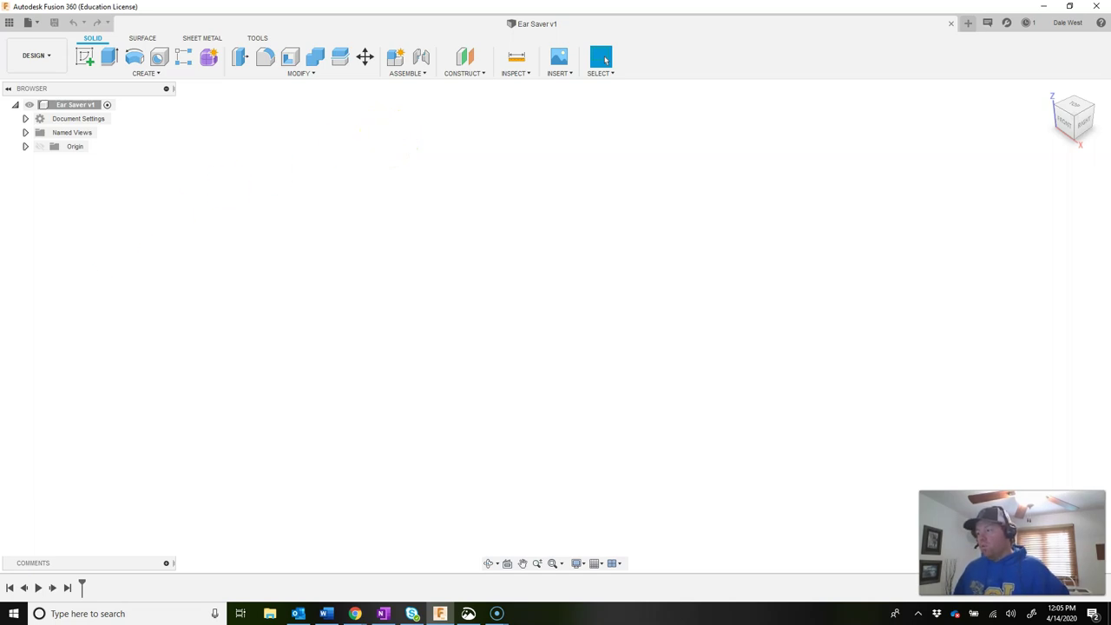
key(alt+Tab)
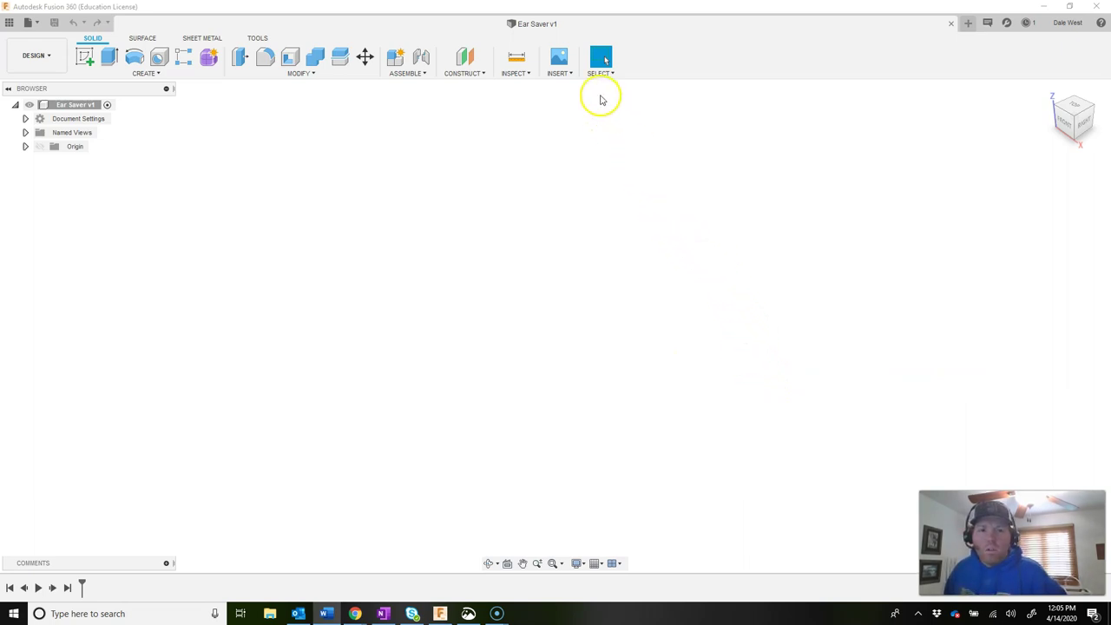
click(561, 75)
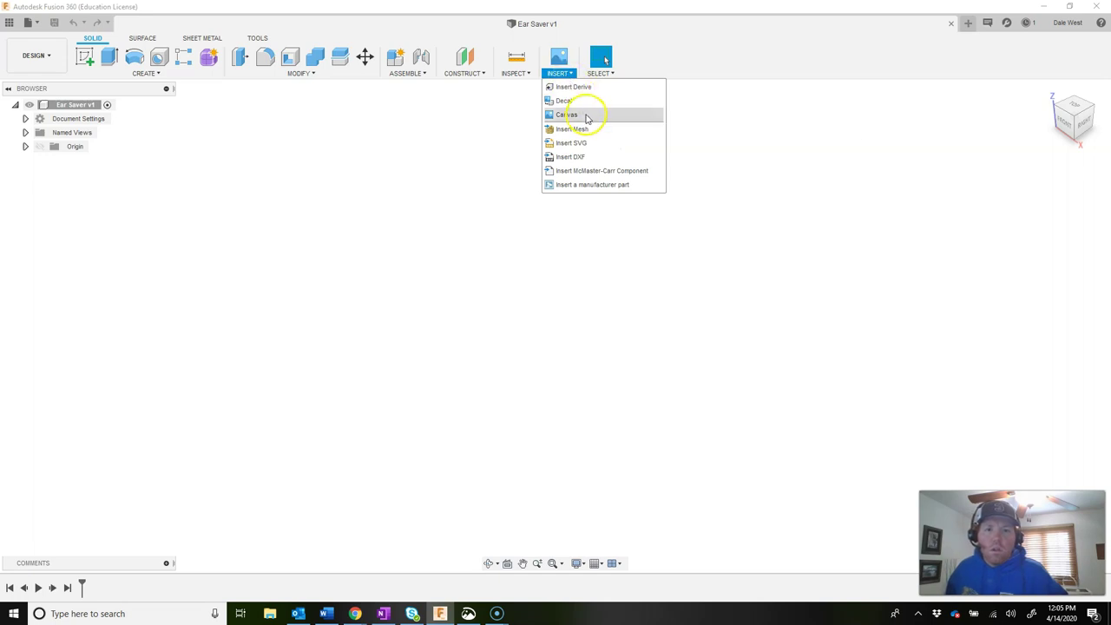
click(566, 115)
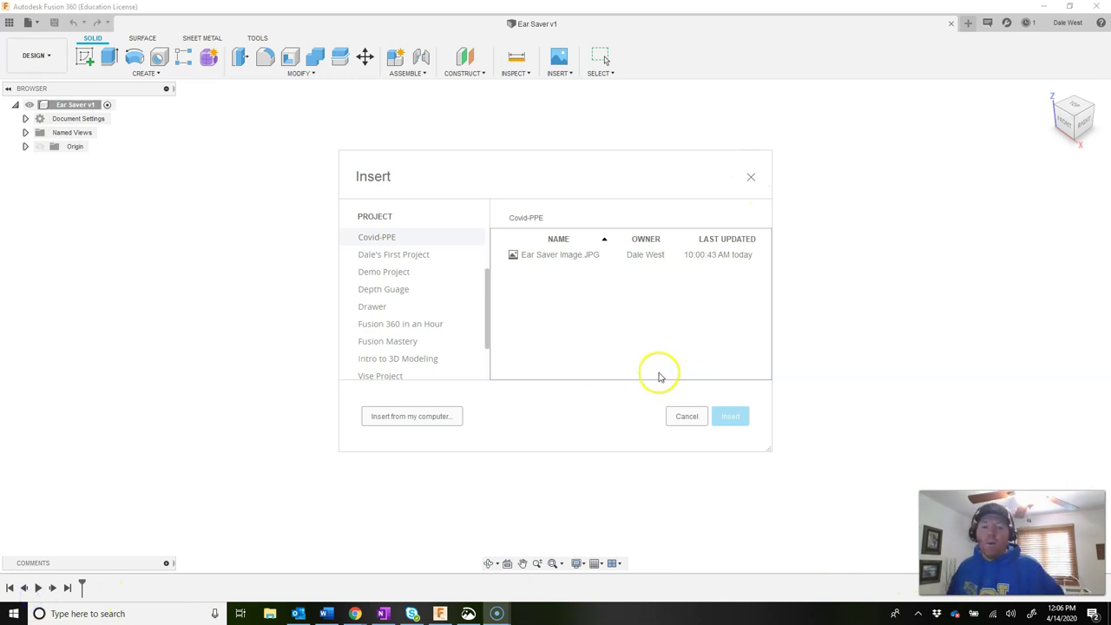
click(687, 417)
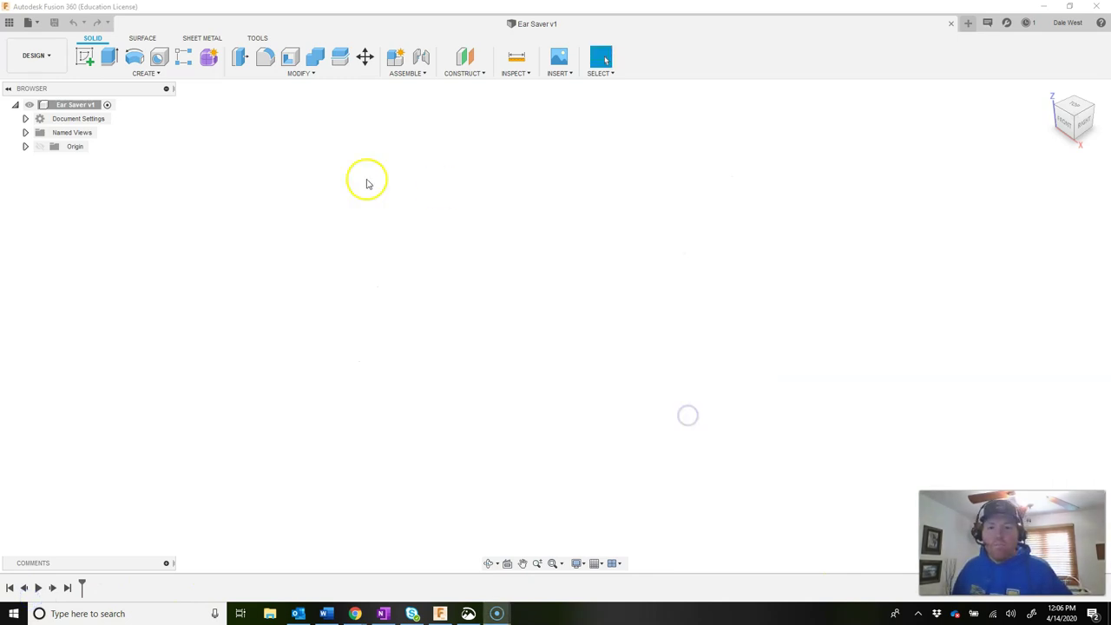
Step: Open the Covid-PPE2 project in the data panel to make it the active project
click(9, 22)
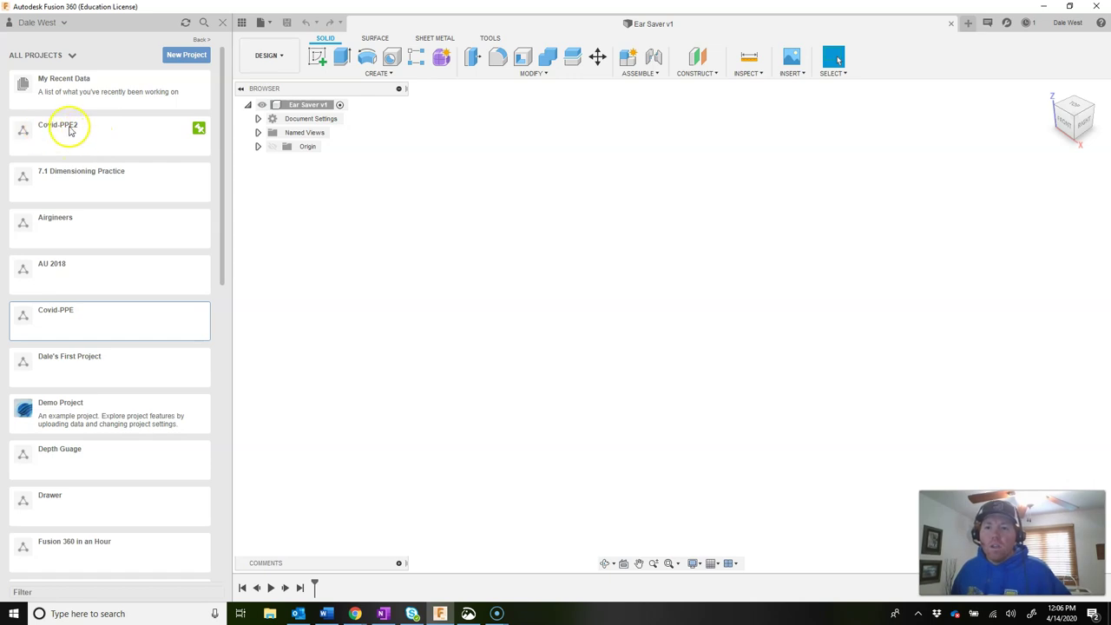
click(84, 131)
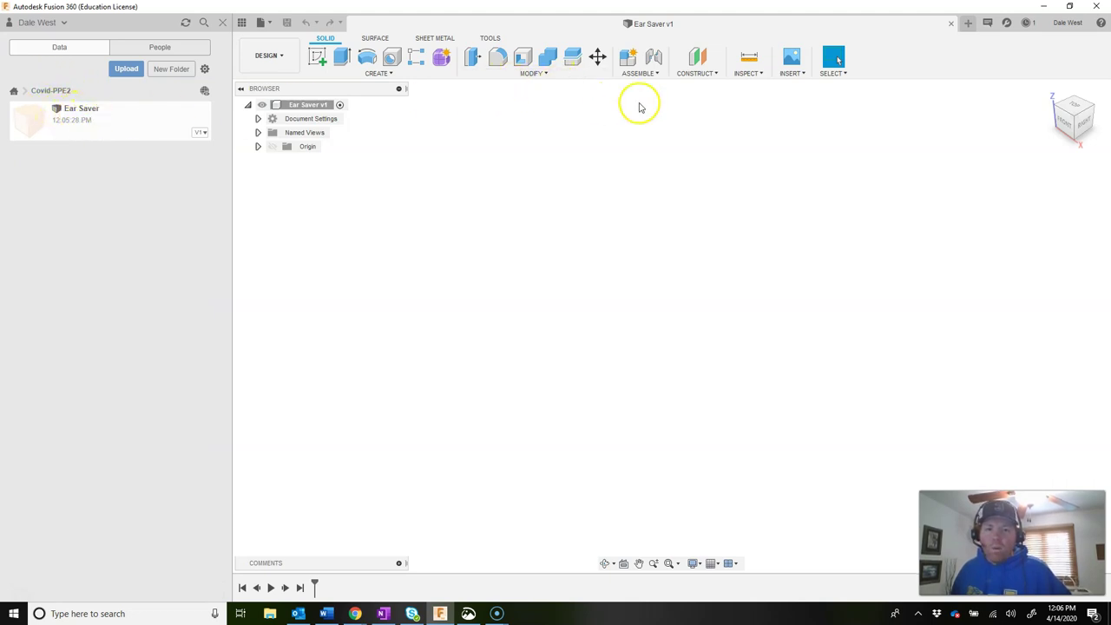
Step: Upload Ear Saver Image from the Downloads folder to the Covid-PPE2 project and dismiss the job status
click(125, 69)
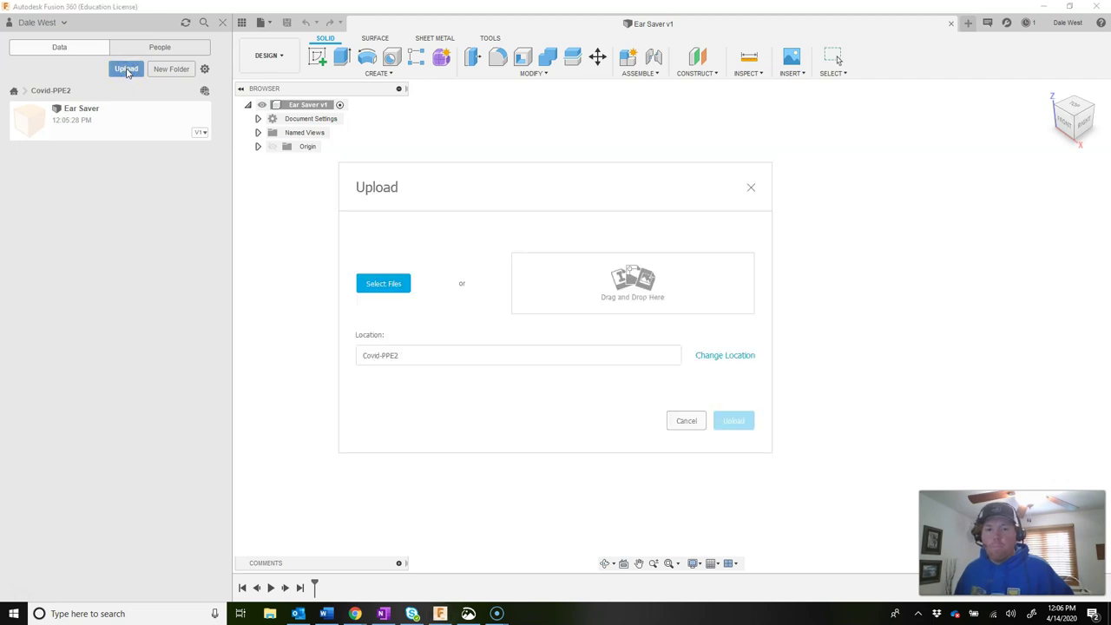
click(390, 283)
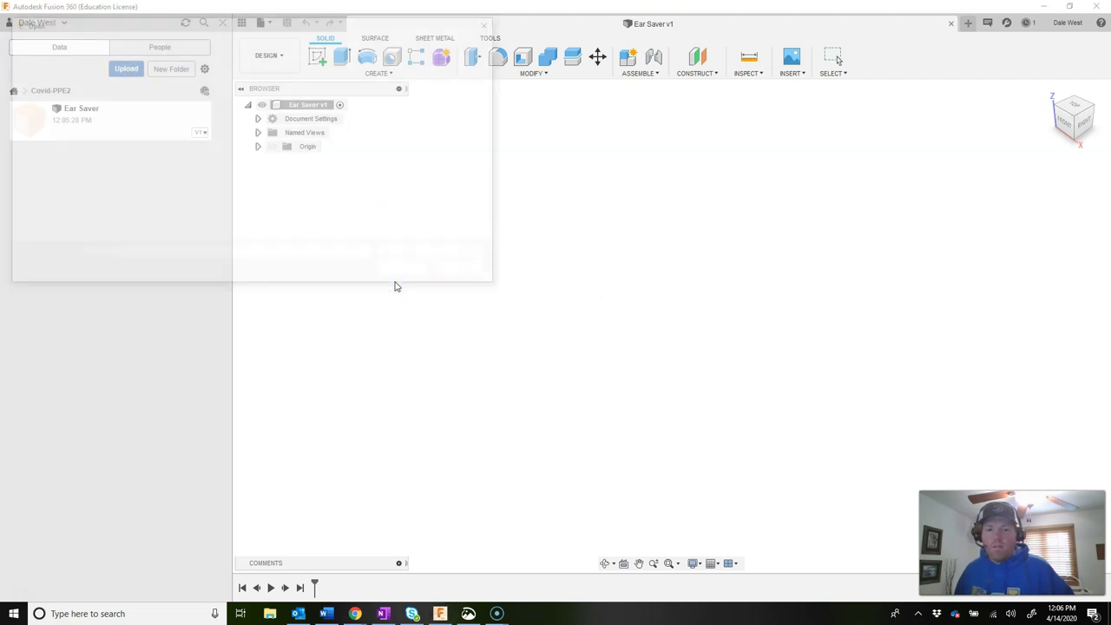
click(62, 235)
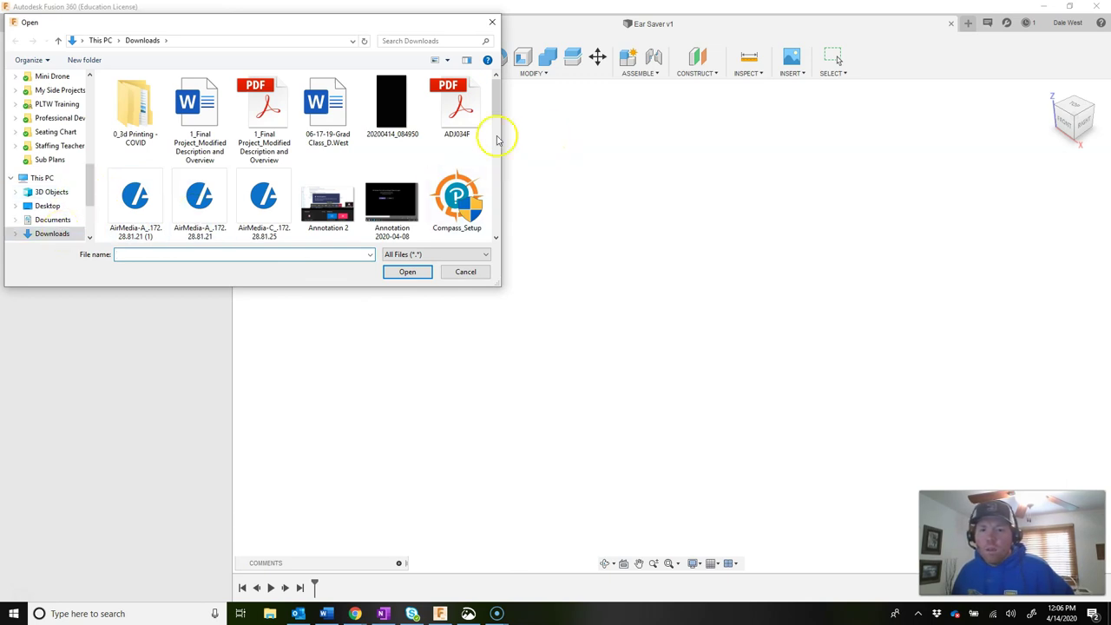
mouse_move(497, 98)
mouse_down()
mouse_move(494, 187)
mouse_move(502, 86)
mouse_up()
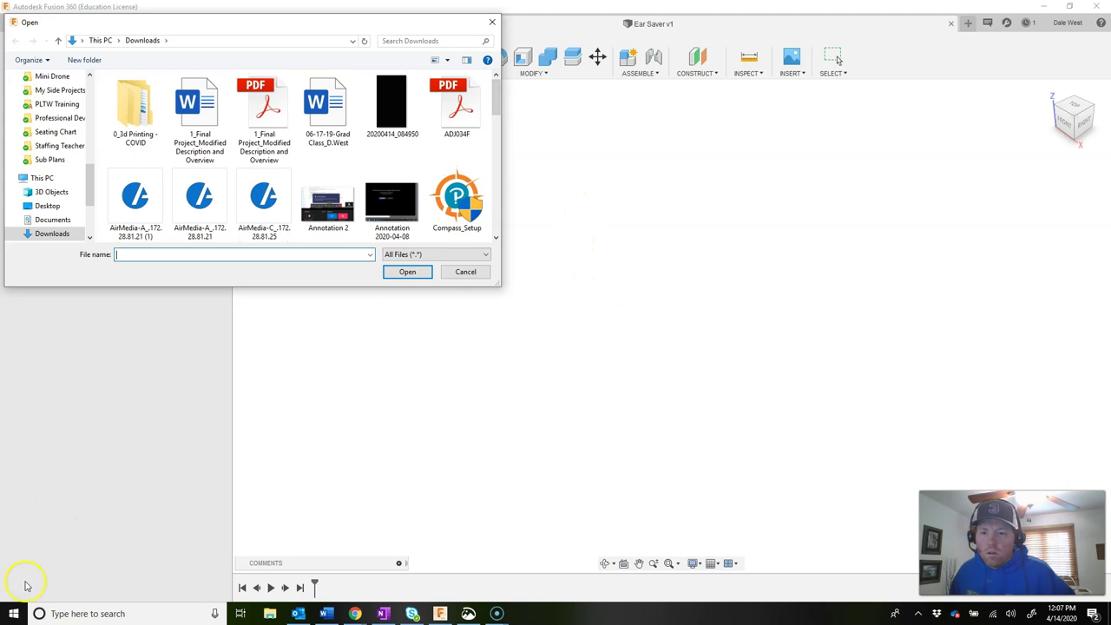
scroll(325, 173, down, 1)
click(329, 178)
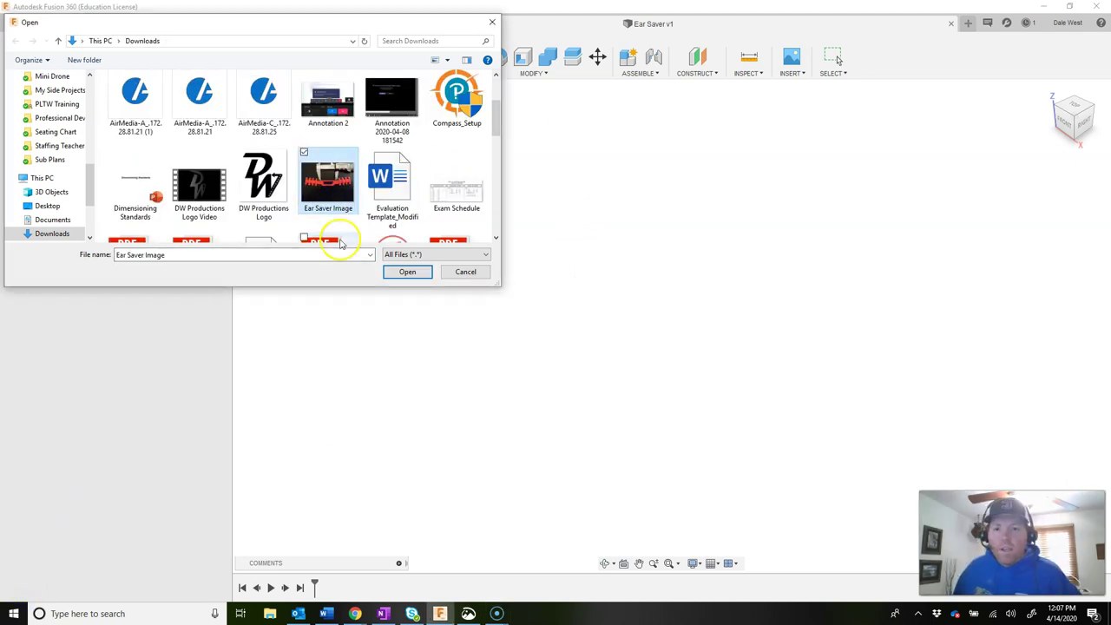
click(408, 272)
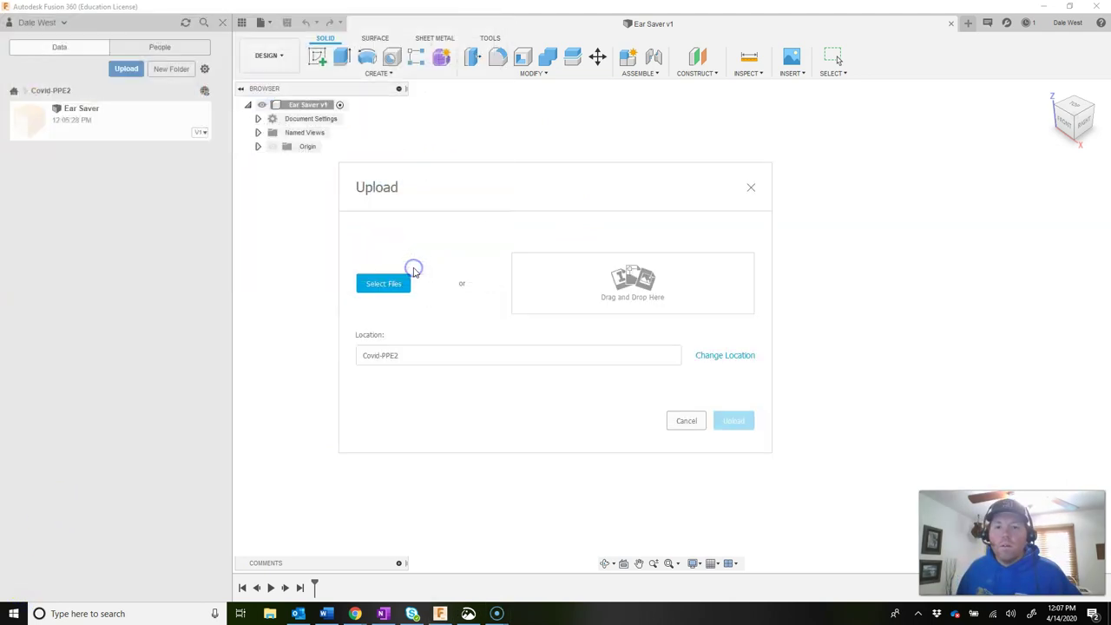
click(739, 491)
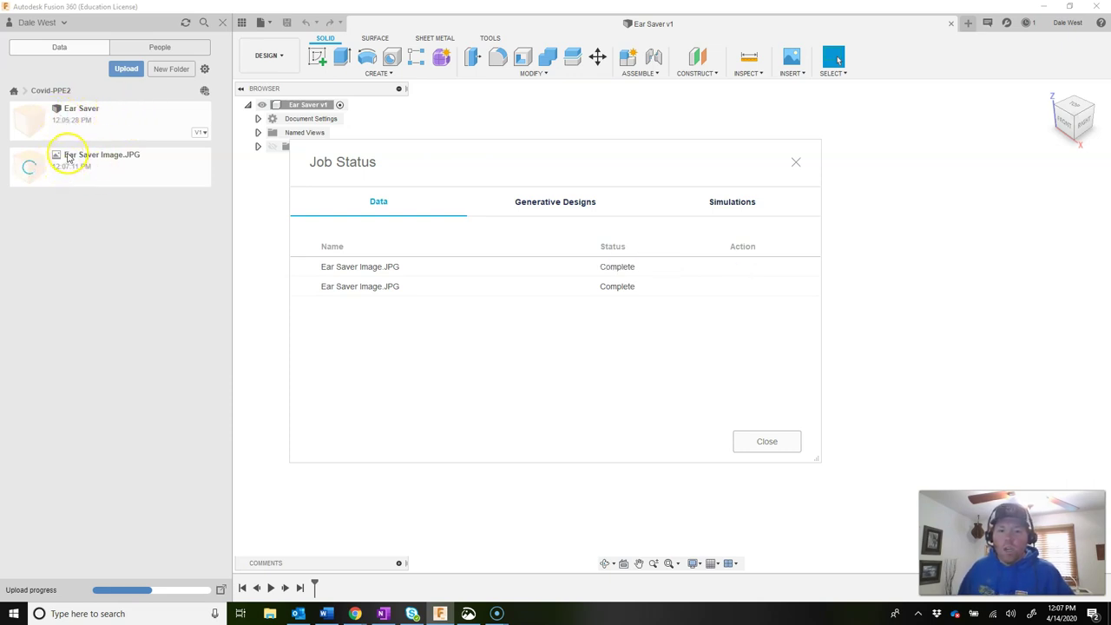
click(762, 442)
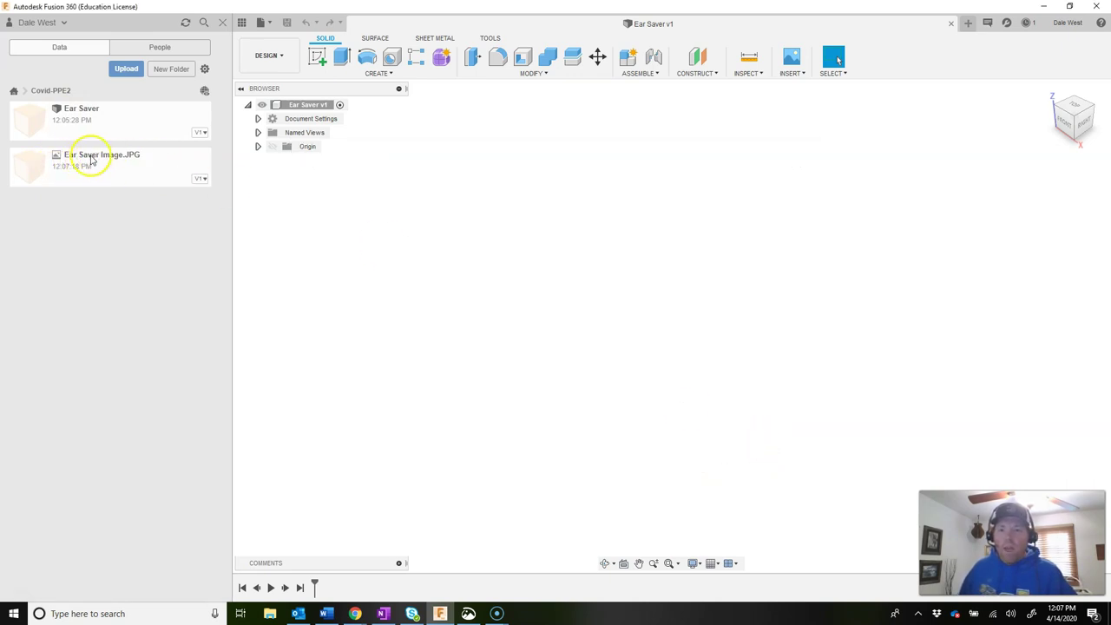
Step: Hide the data panel and start inserting Ear Saver Image.JPG from the Covid-PPE2 project as a canvas
click(240, 25)
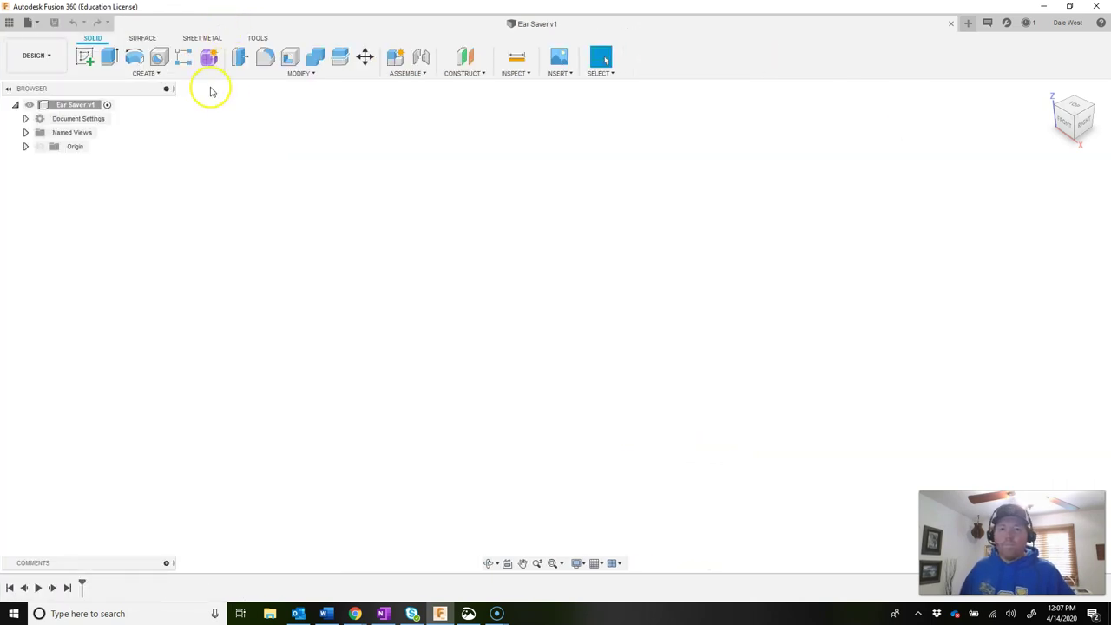
click(560, 74)
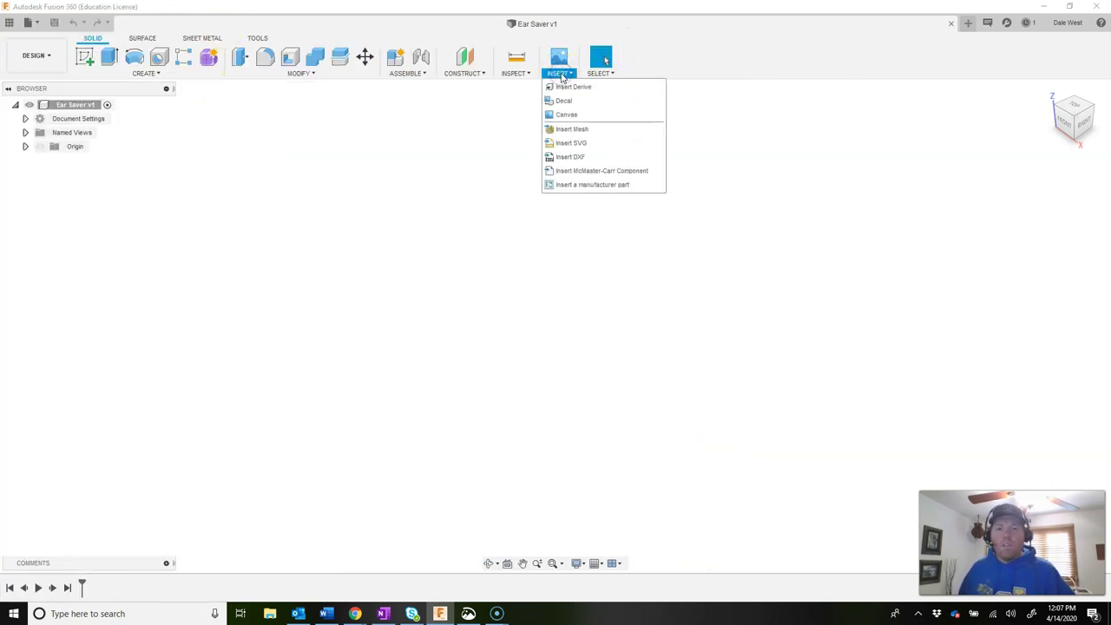
click(566, 115)
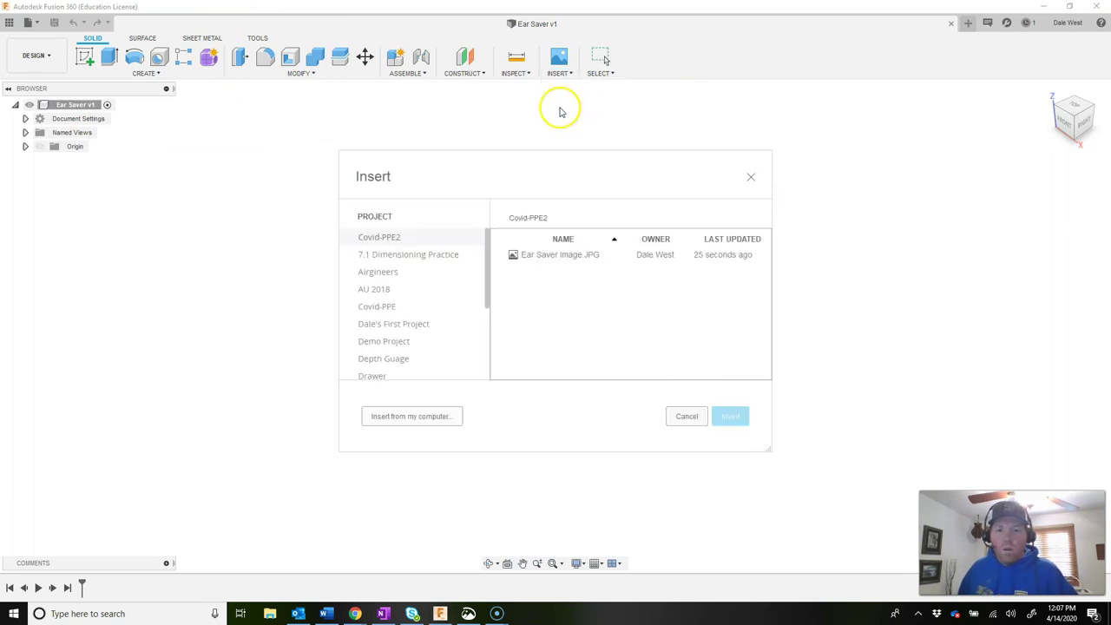
click(366, 239)
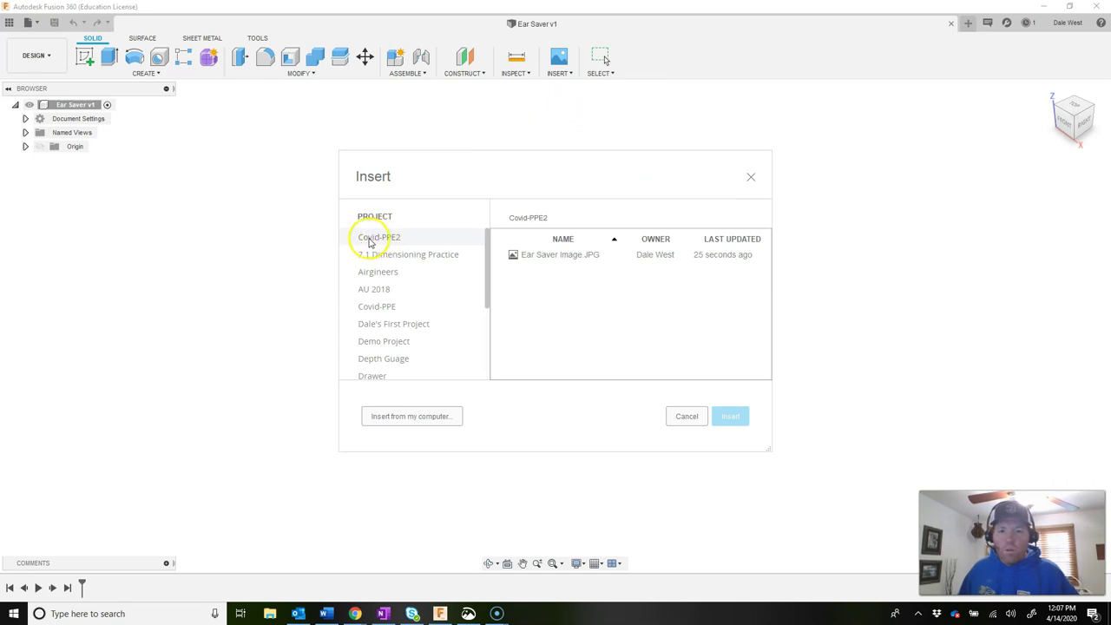
click(560, 257)
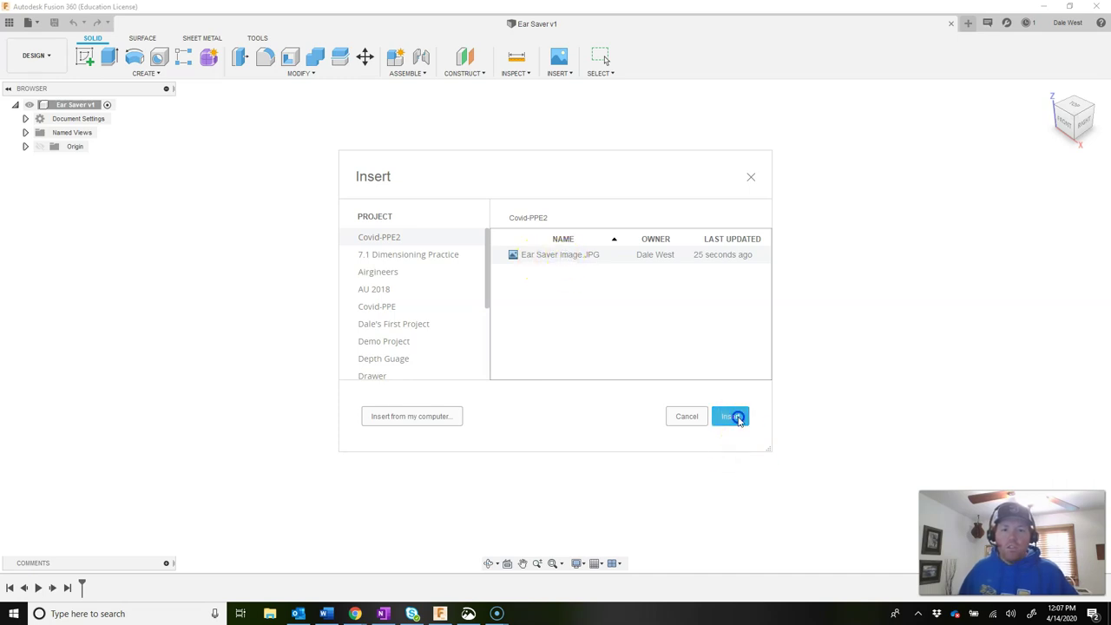
click(737, 418)
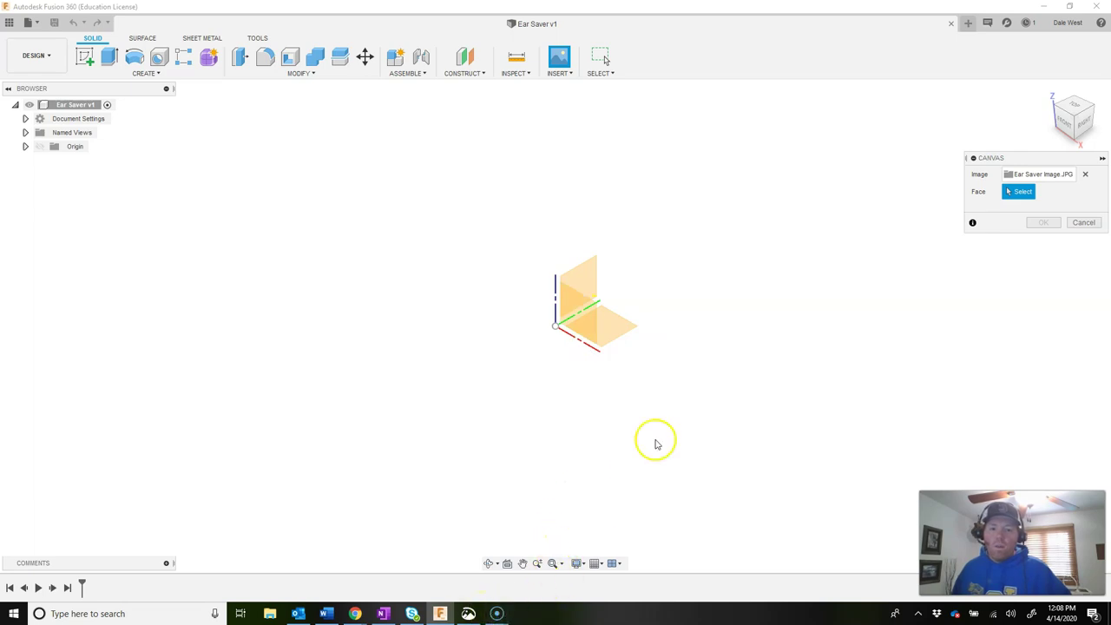
Step: Place the ear saver canvas on the horizontal origin plane
click(628, 321)
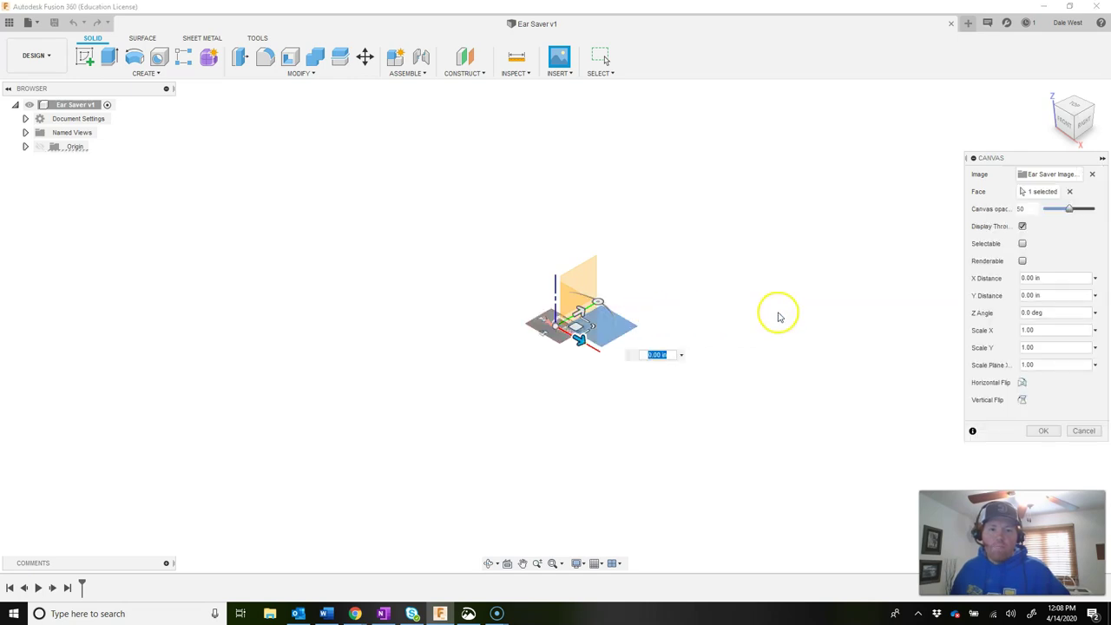
mouse_move(562, 328)
mouse_down()
mouse_move(584, 345)
mouse_move(566, 319)
mouse_move(556, 331)
mouse_up()
scroll(559, 328, up, 3)
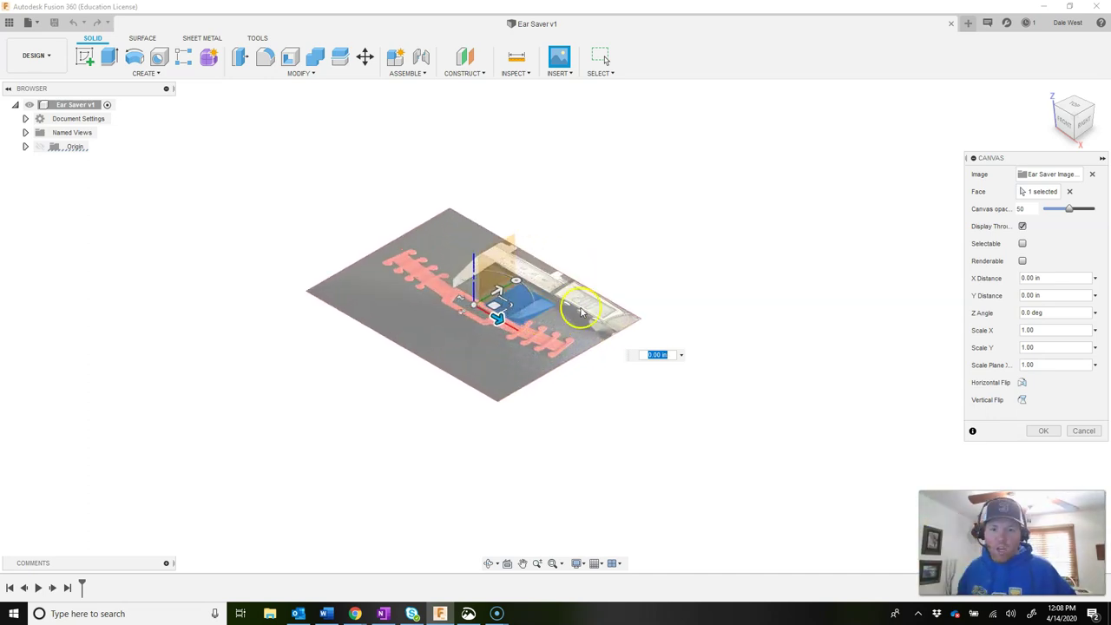
scroll(577, 309, up, 3)
drag(515, 305, 638, 312)
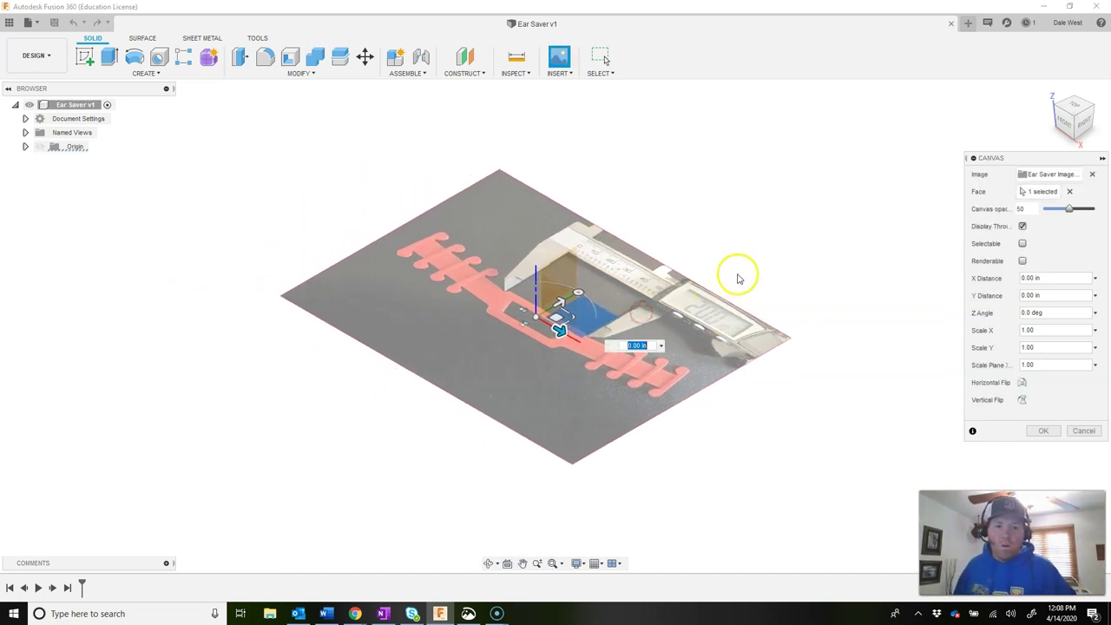
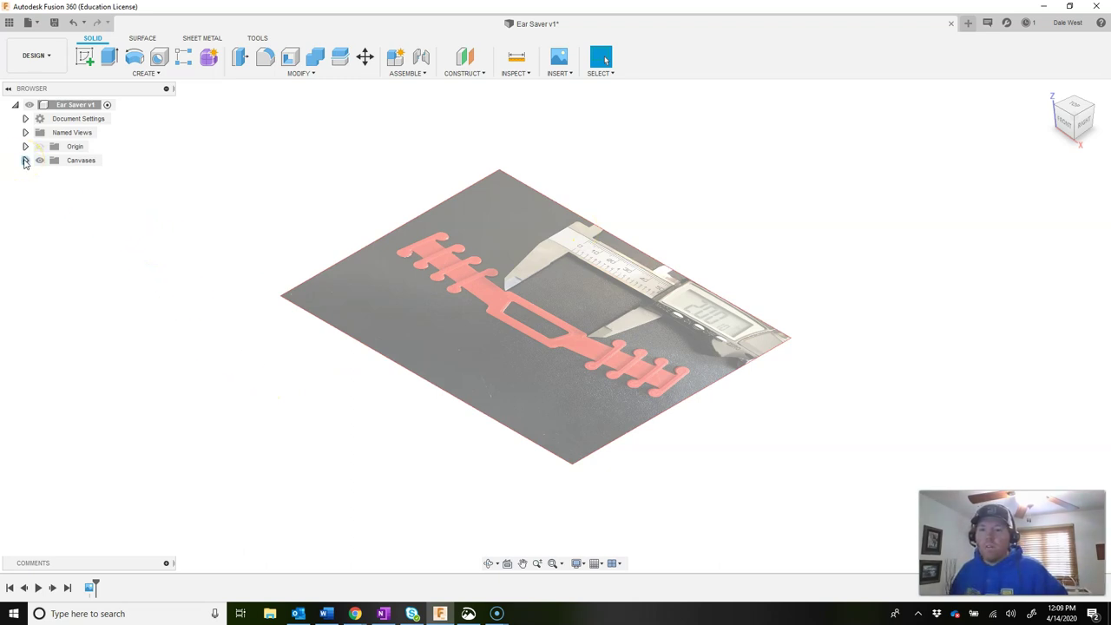
Step: Expand the Canvases folder and toggle the Ear Saver Image canvas off and back on
click(25, 161)
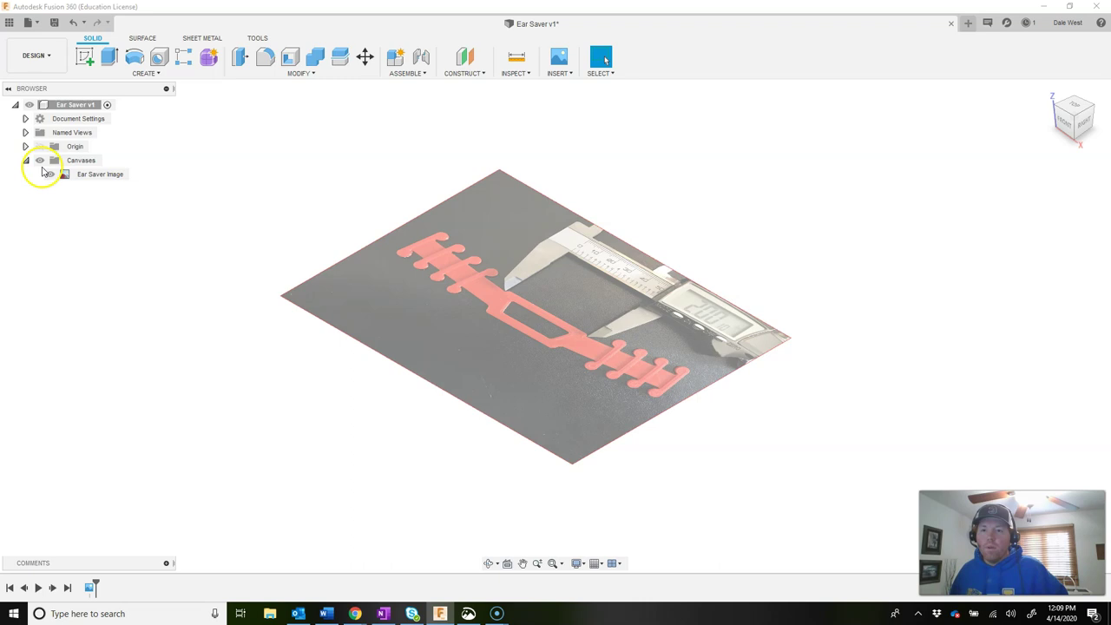
click(49, 177)
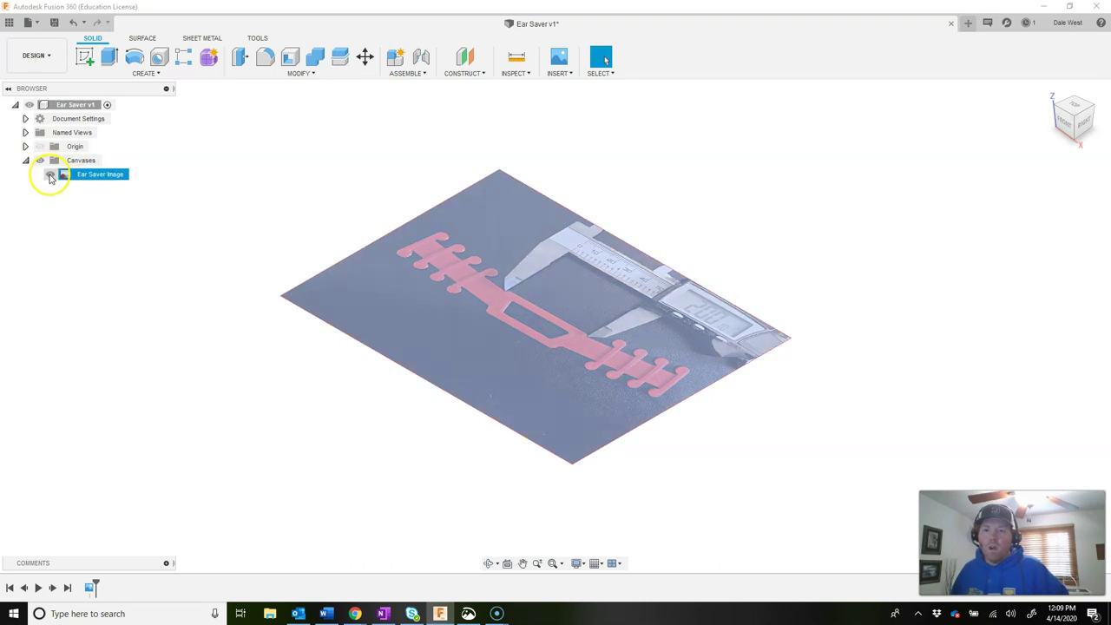
click(50, 177)
click(49, 176)
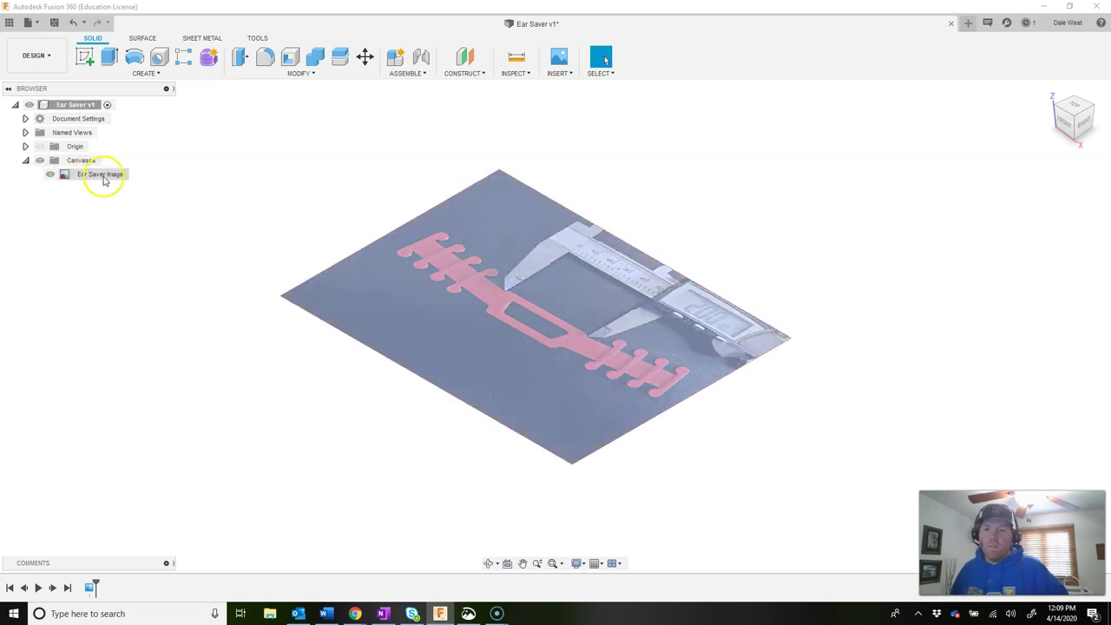
Step: Start calibrating the Ear Saver Image canvas and, in an upright top view, pick the first point on the left caliper jaw's inner edge near its tip
right_click(101, 176)
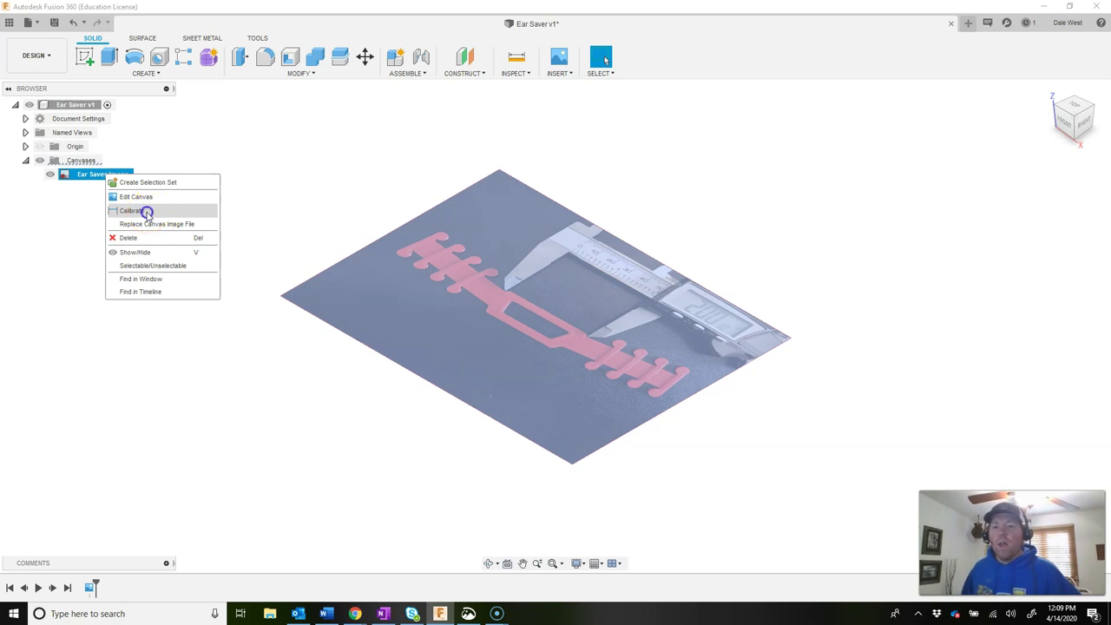
click(147, 211)
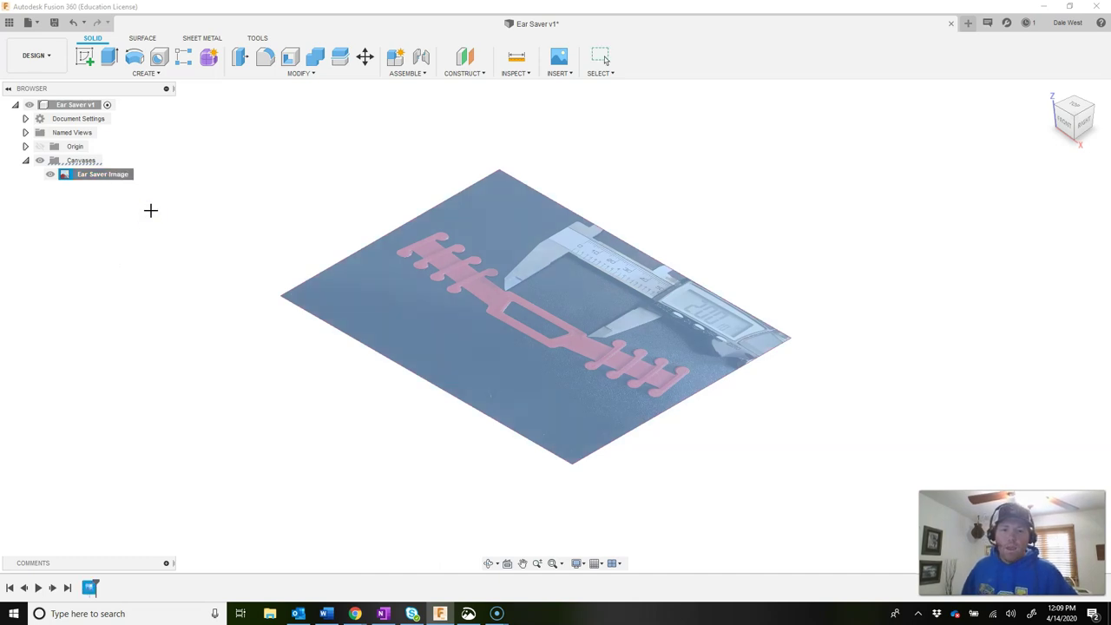
click(1077, 107)
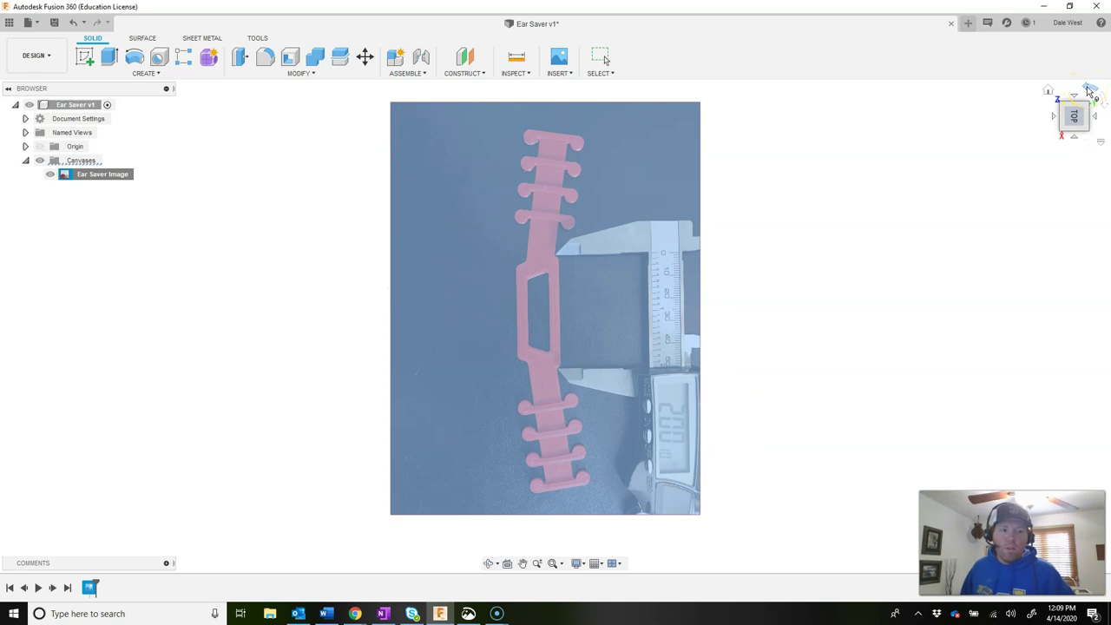
click(1089, 90)
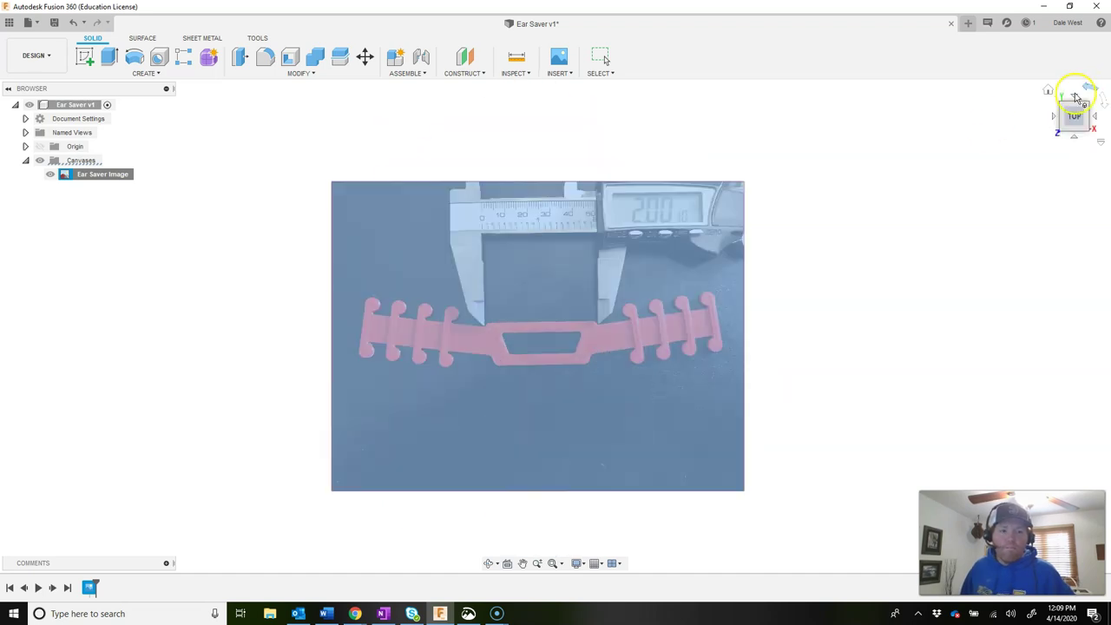
click(483, 318)
scroll(524, 304, up, 8)
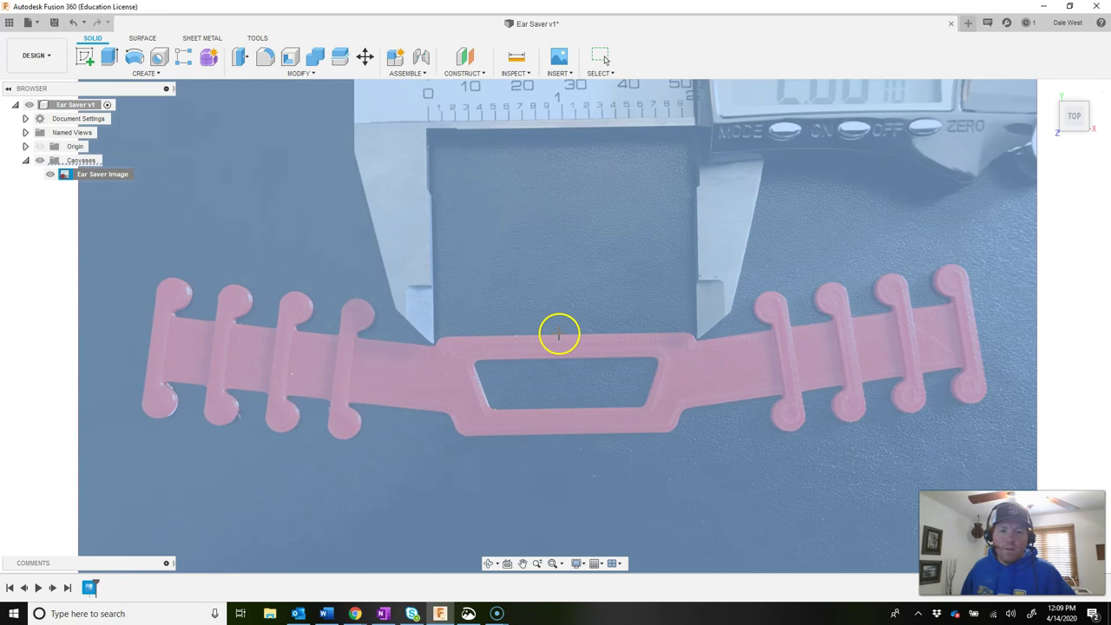
scroll(402, 337, up, 6)
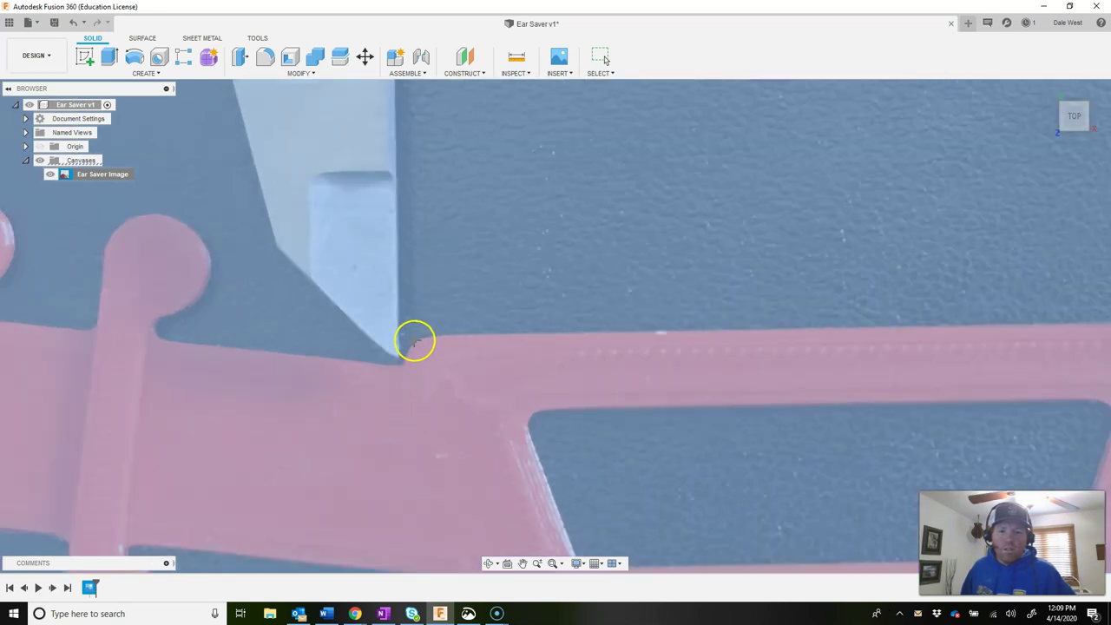
scroll(382, 375, up, 2)
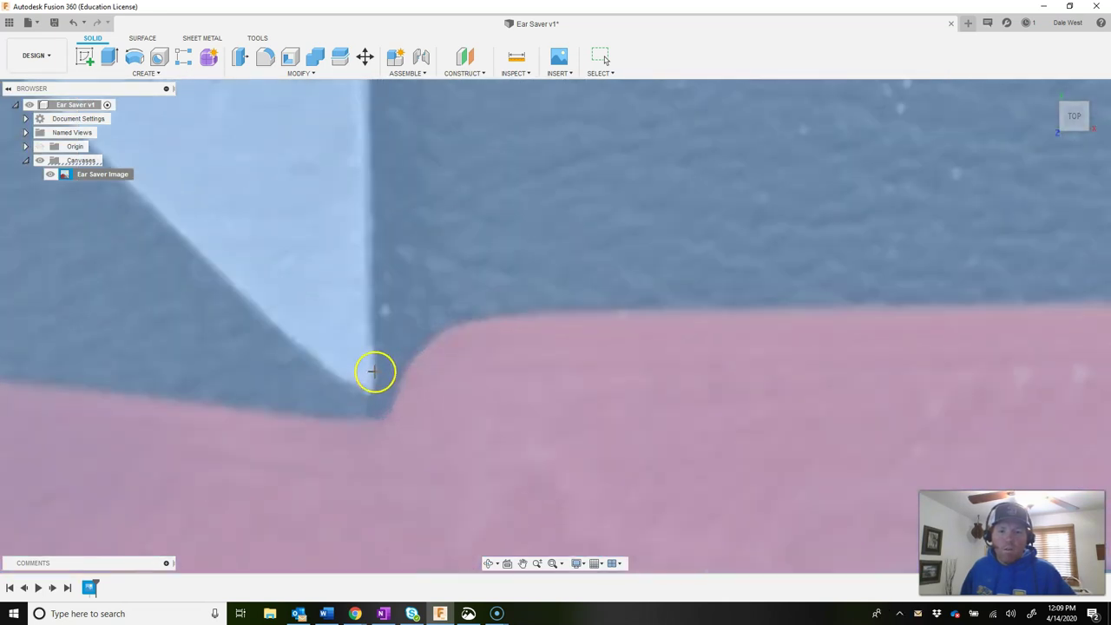
scroll(373, 371, down, 5)
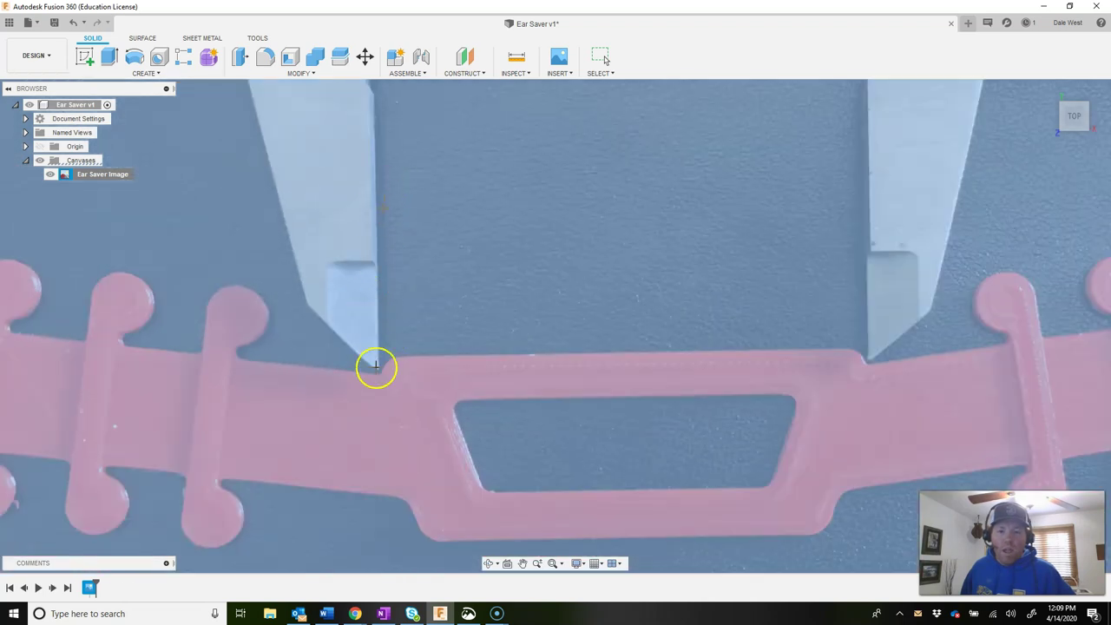
scroll(376, 366, up, 5)
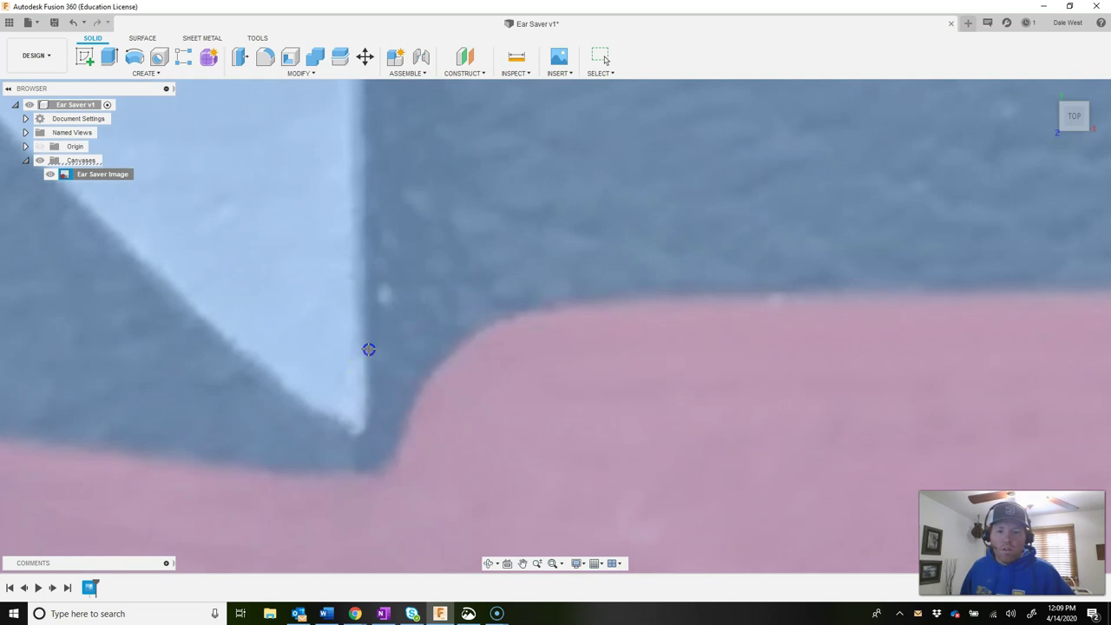
click(369, 349)
Step: Pick the second calibration point on the inner edge of the right caliper jaw near its tip
scroll(469, 362, down, 5)
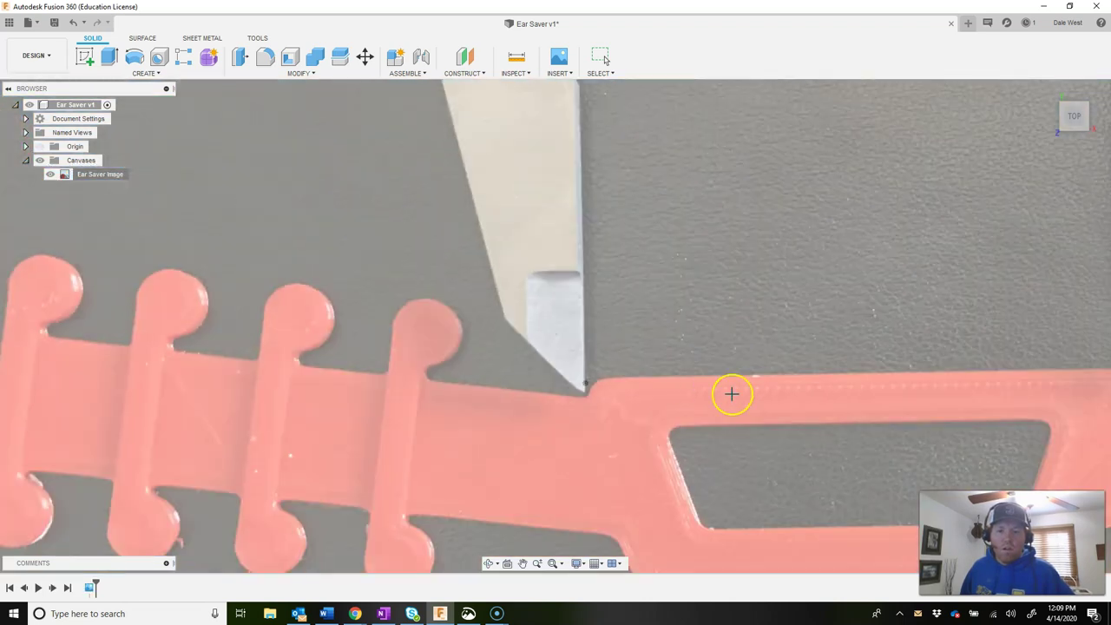
scroll(732, 394, down, 5)
scroll(932, 385, up, 5)
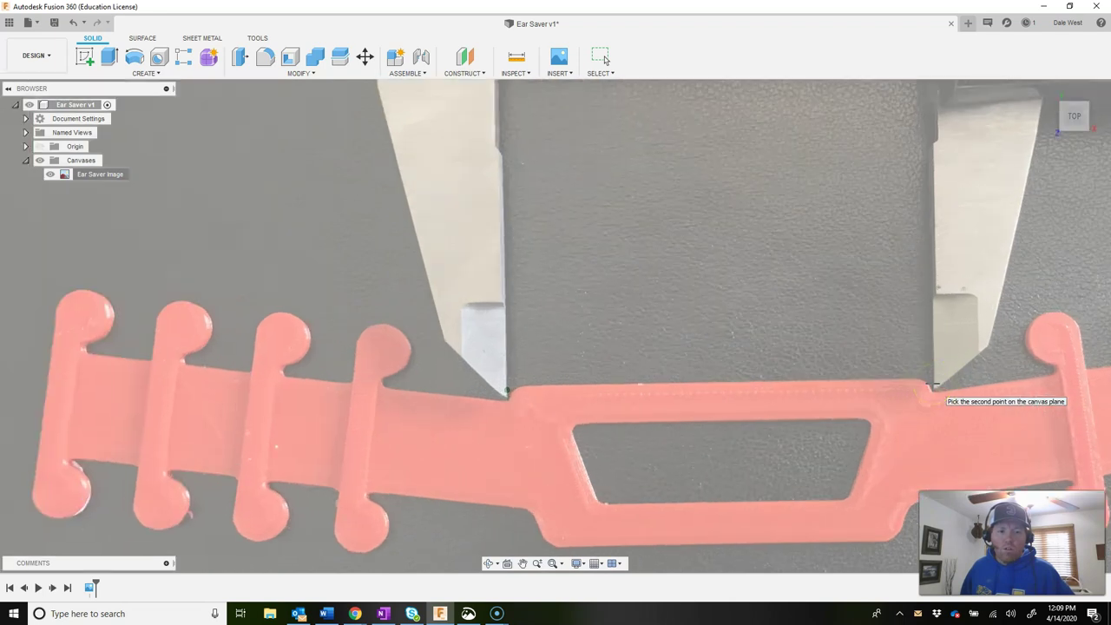
scroll(931, 385, up, 6)
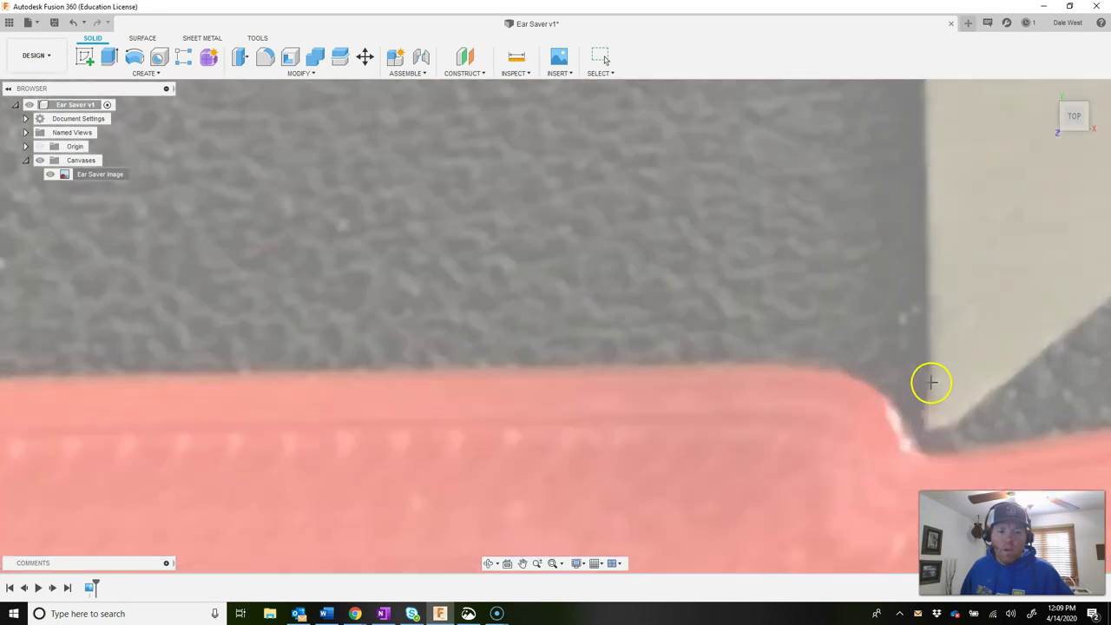
scroll(932, 382, up, 4)
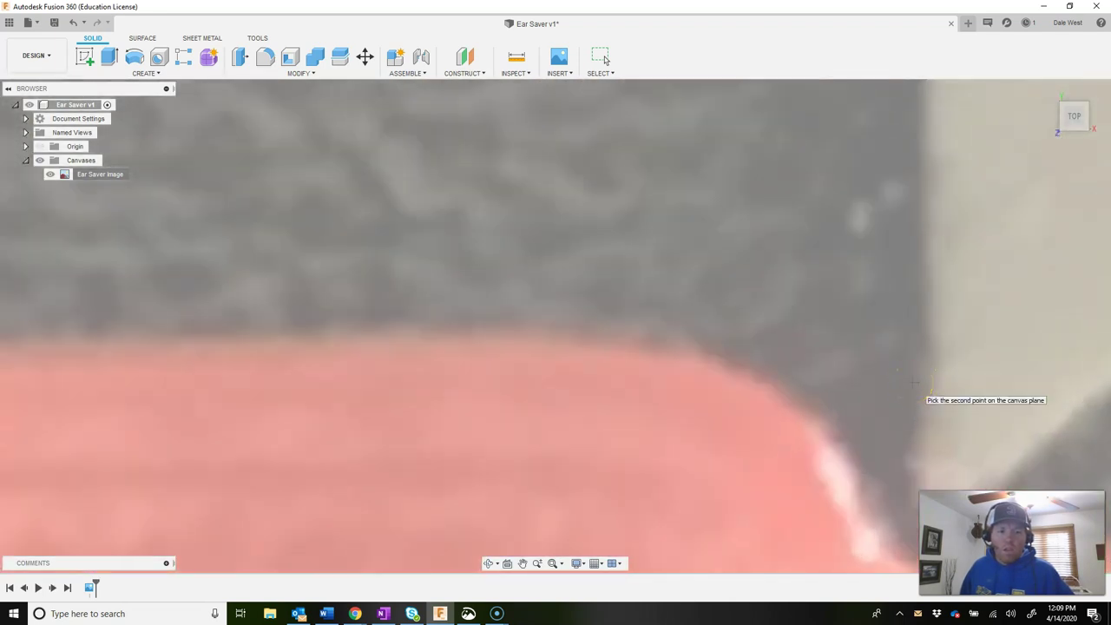
click(913, 384)
scroll(912, 386, up, 3)
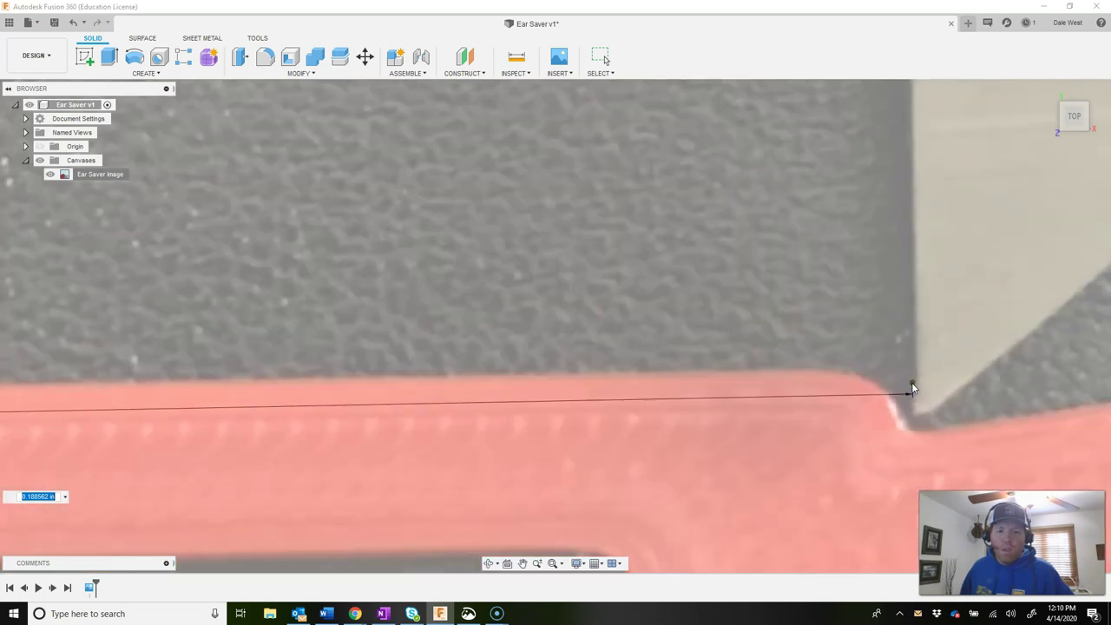
Step: Set the distance between the two picked caliper points to 2 in and finish calibrating the canvas
scroll(912, 386, down, 6)
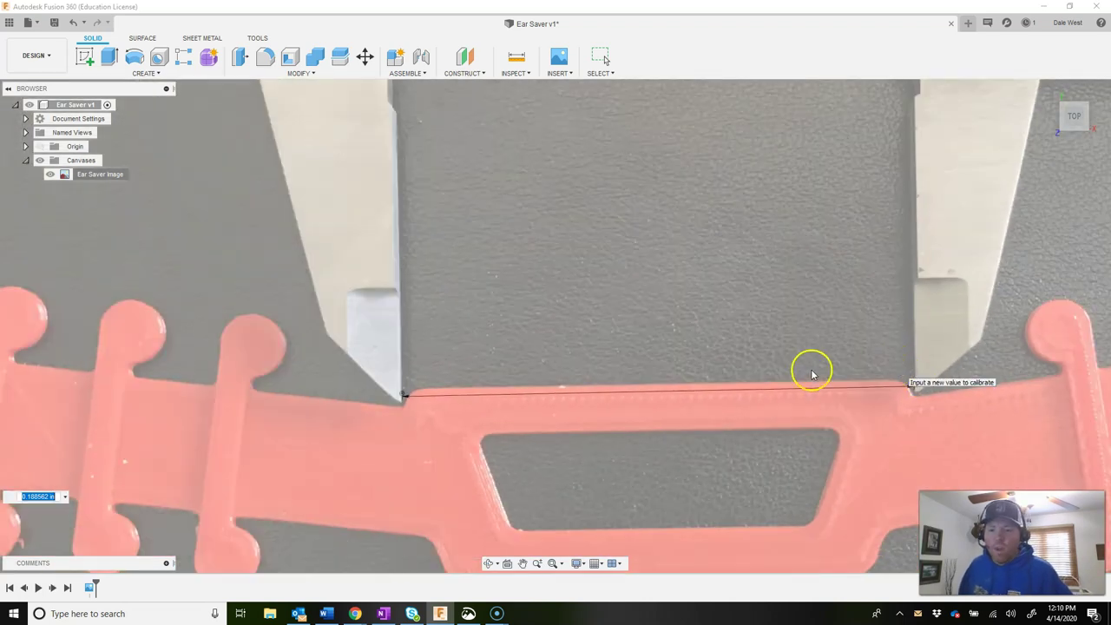
scroll(327, 451, down, 2)
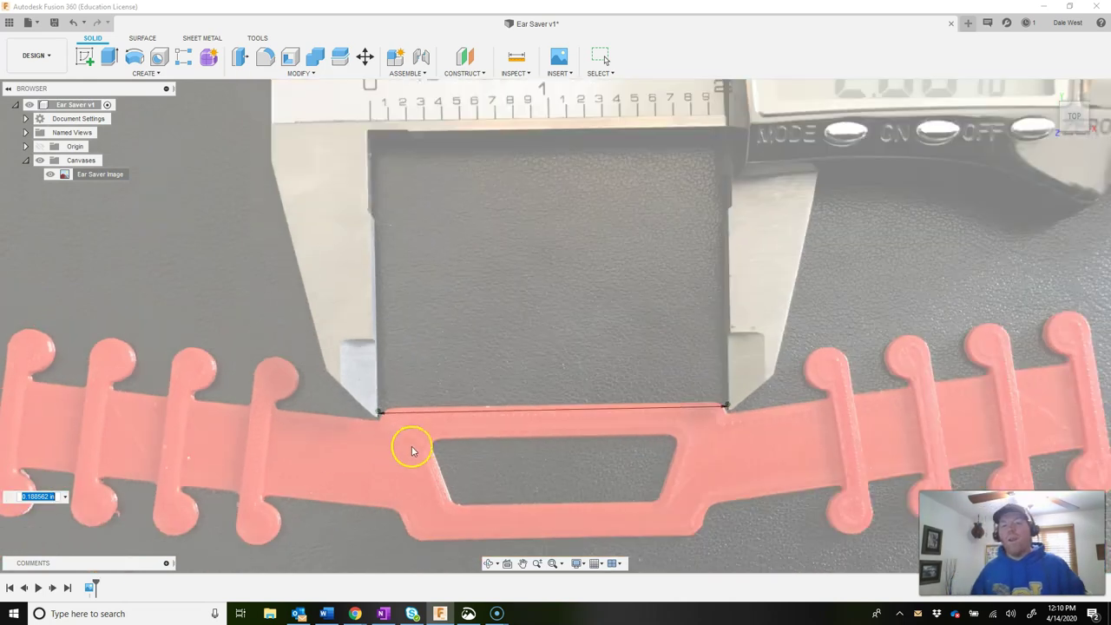
scroll(413, 450, down, 2)
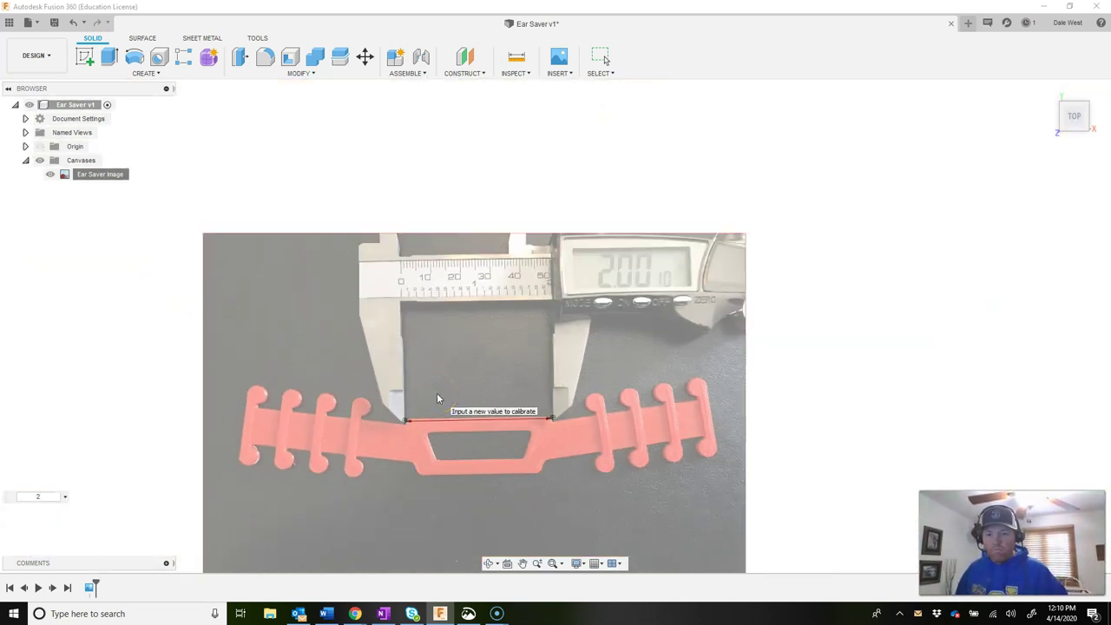
key(Return)
scroll(438, 395, down, 6)
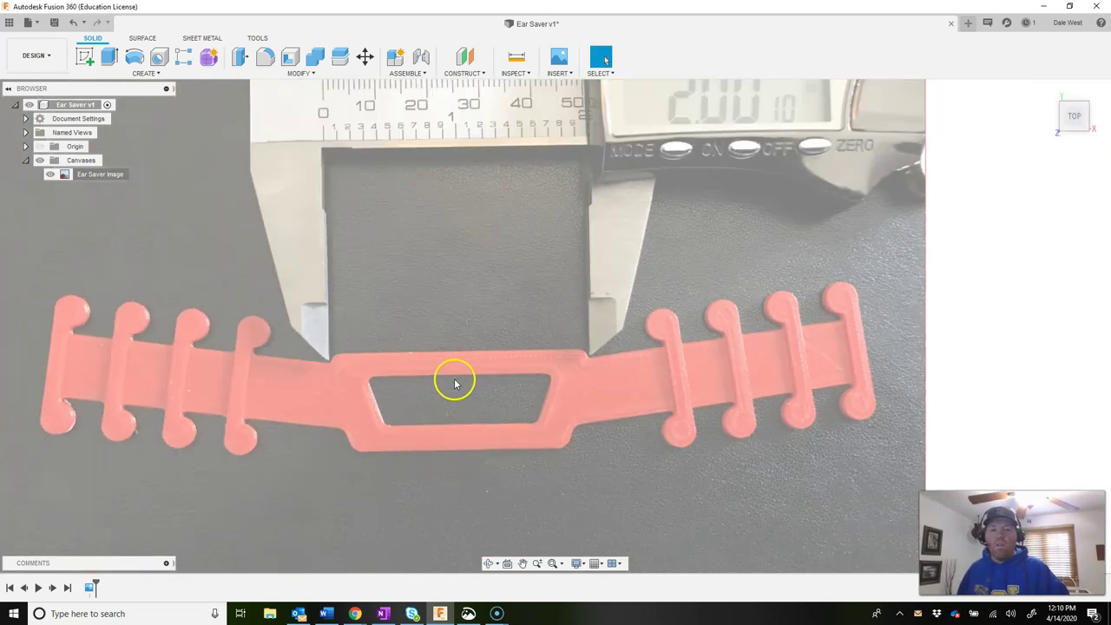
scroll(455, 383, down, 2)
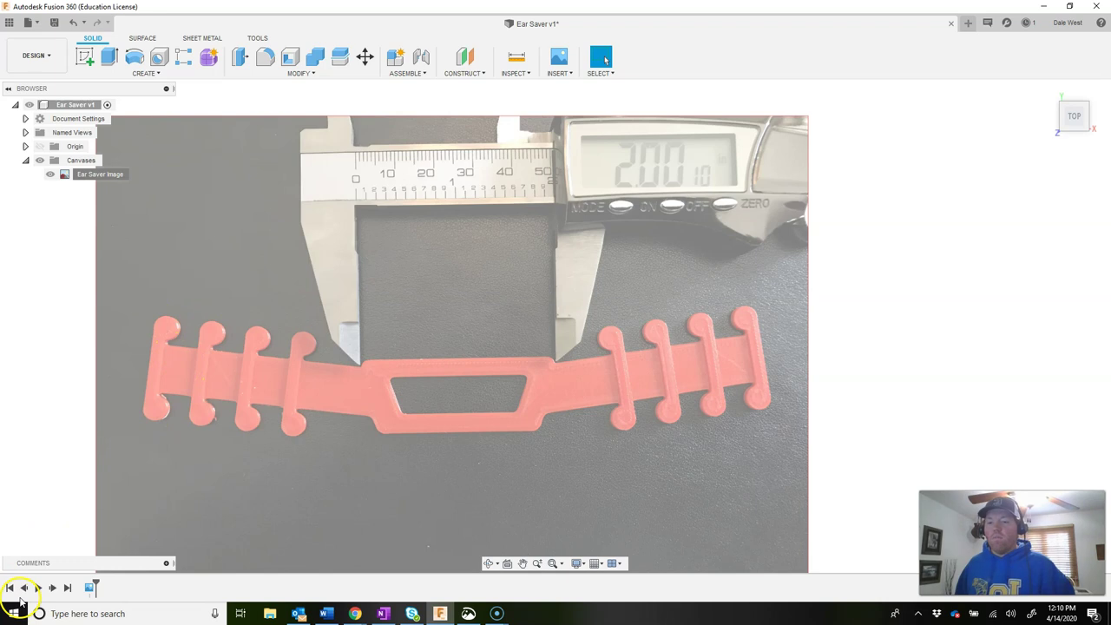
Step: Save a new version of the design with a description noting the calibrated picture
click(54, 23)
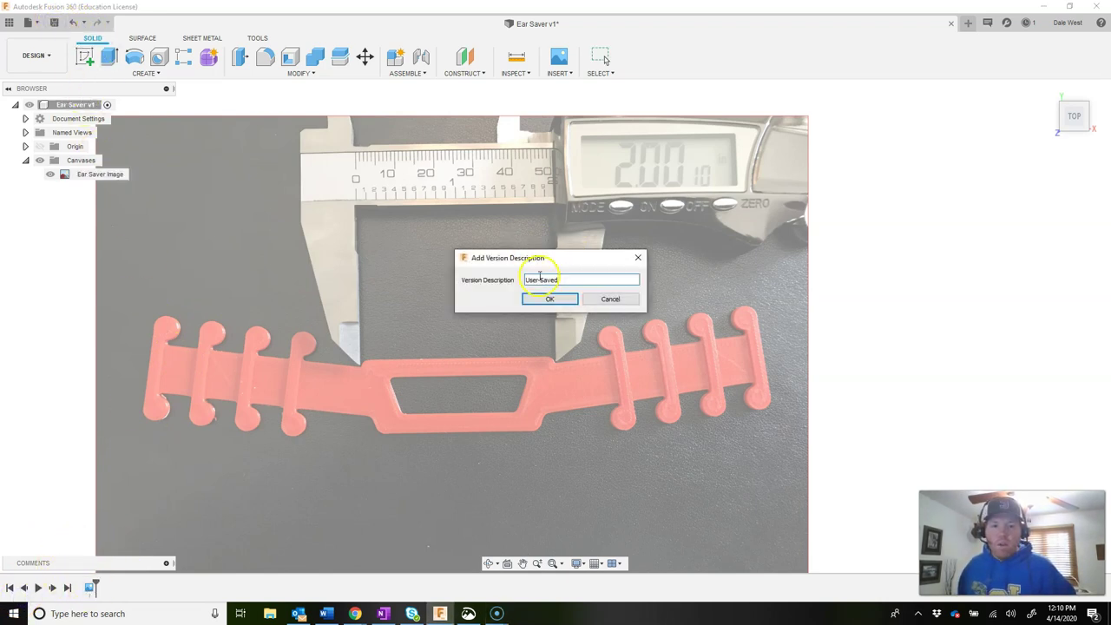
drag(571, 278, 476, 276)
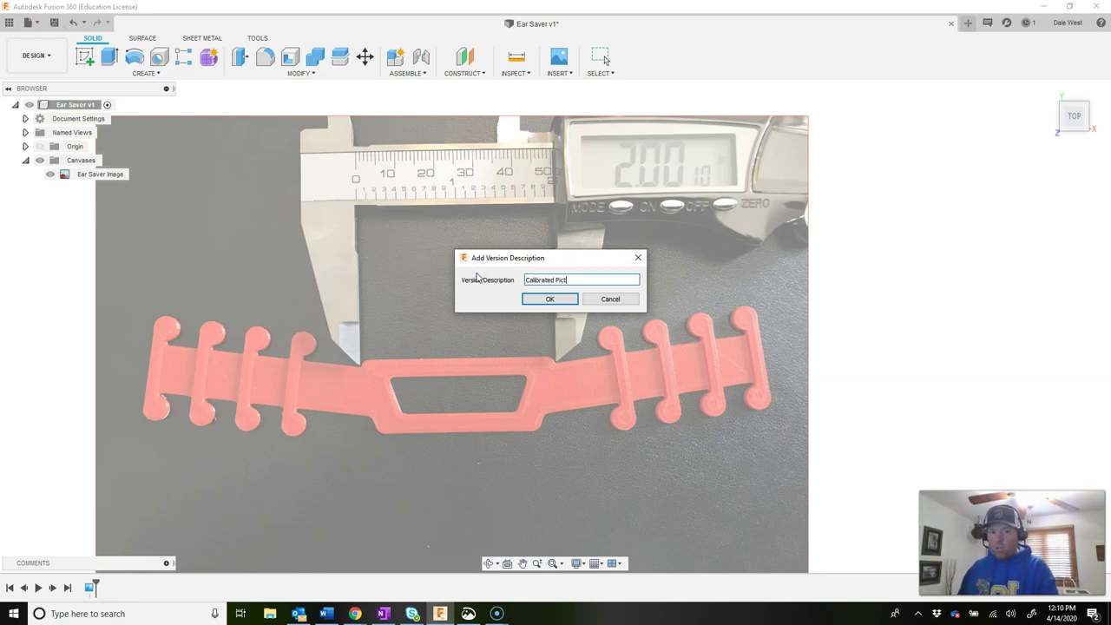
click(533, 299)
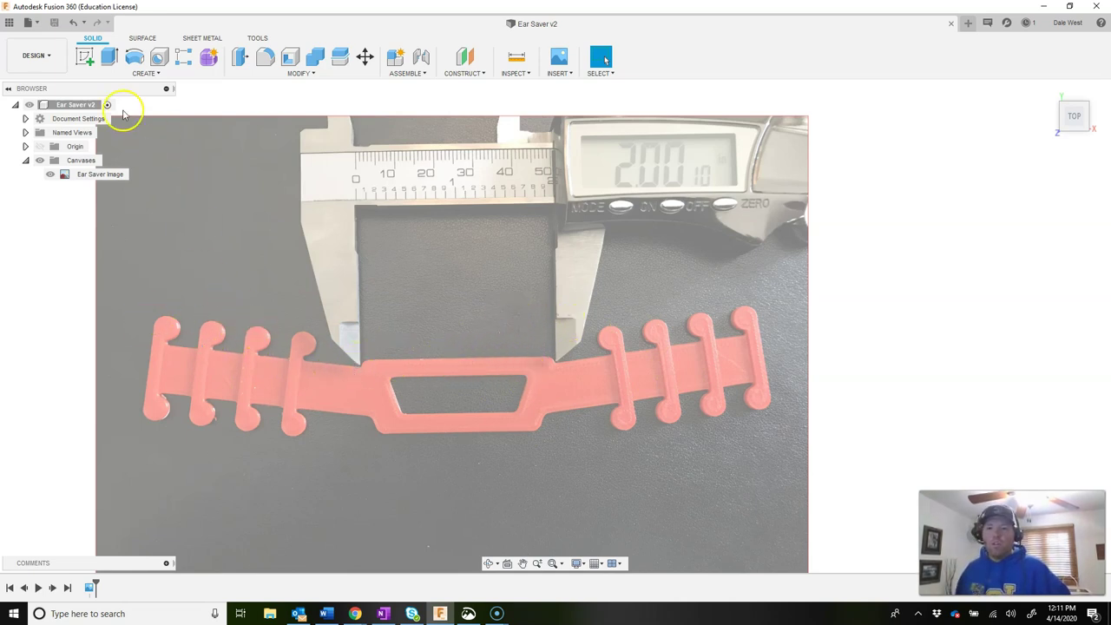
Step: Create a new sketch on the horizontal origin plane that holds the canvas
click(84, 57)
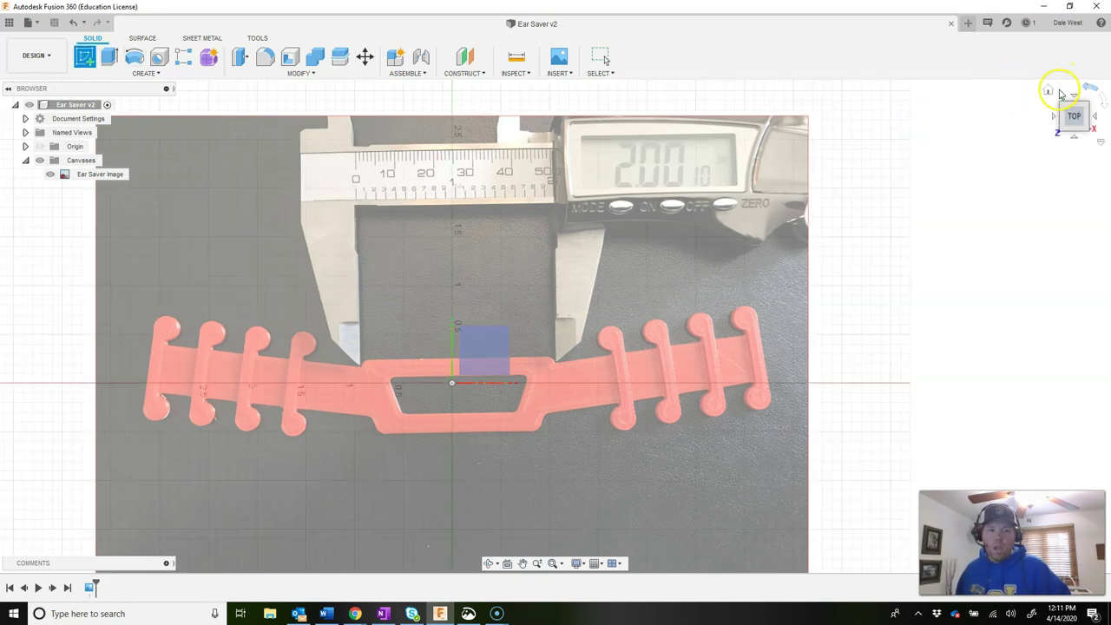
click(1048, 91)
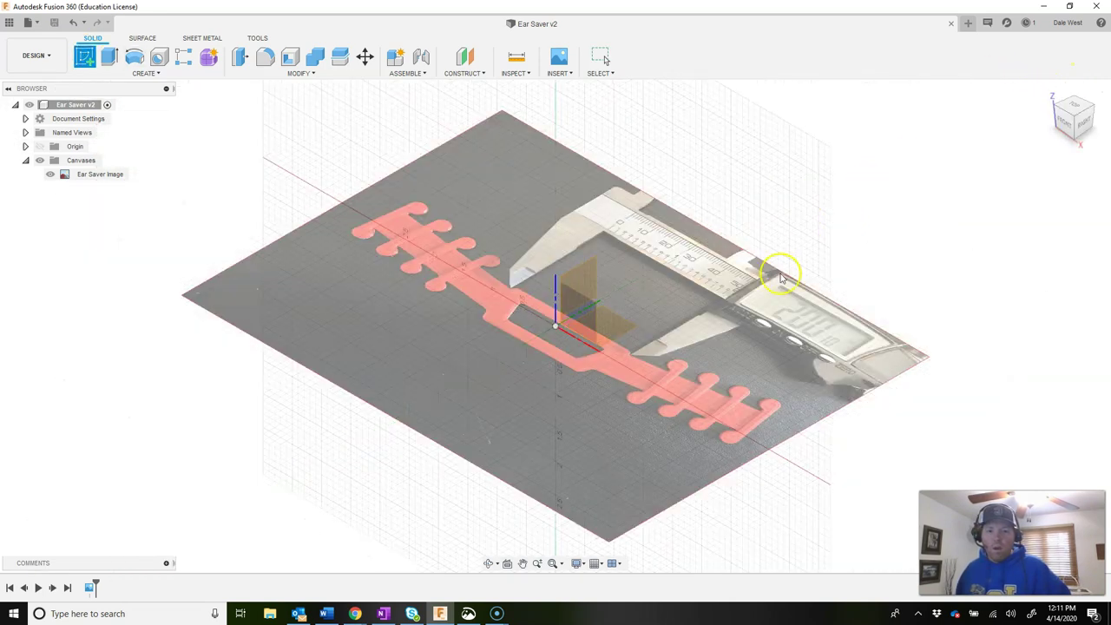
scroll(768, 306, up, 5)
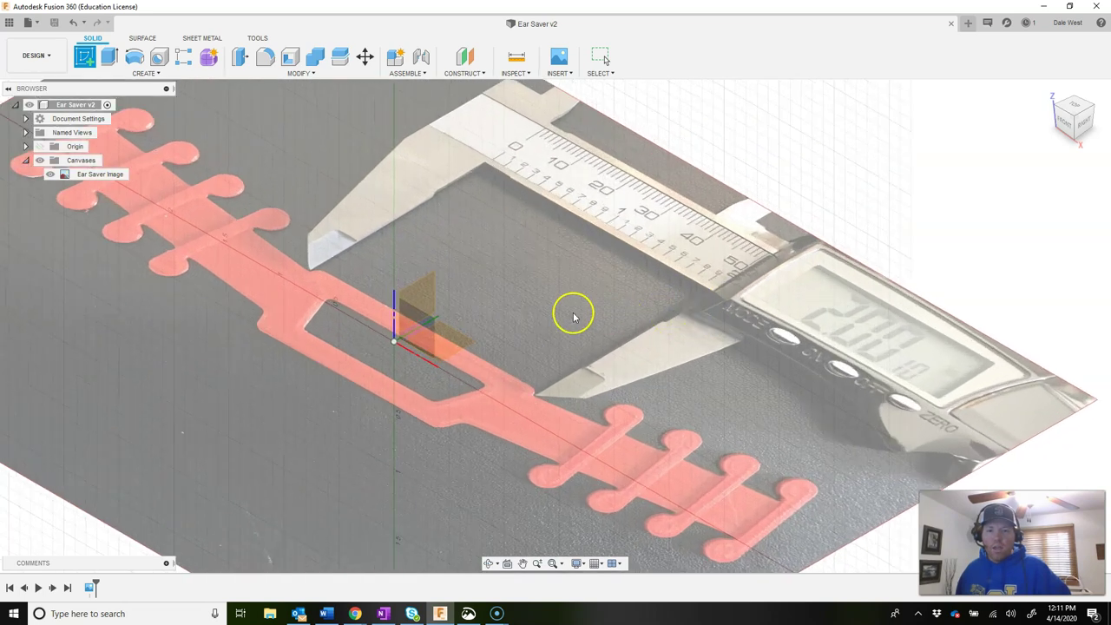
click(465, 346)
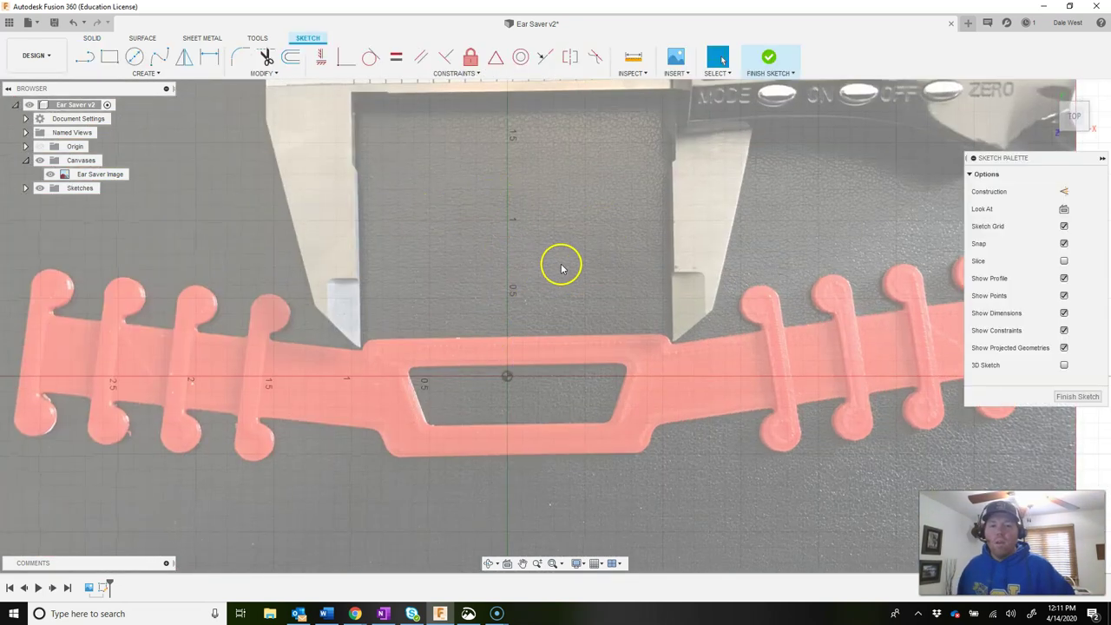
click(508, 379)
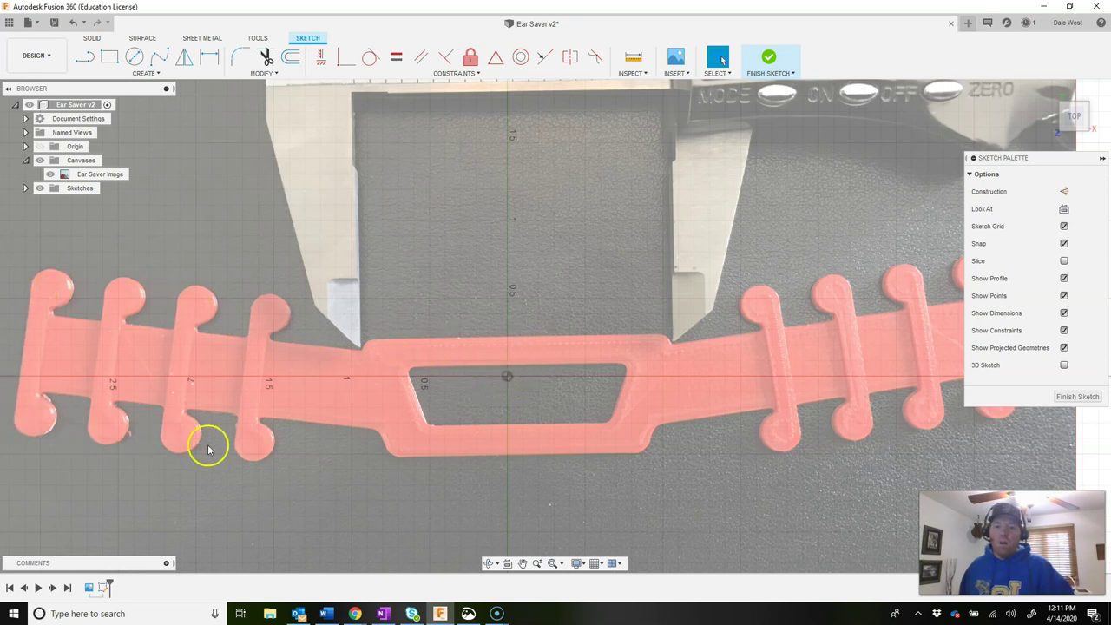
scroll(738, 333, down, 3)
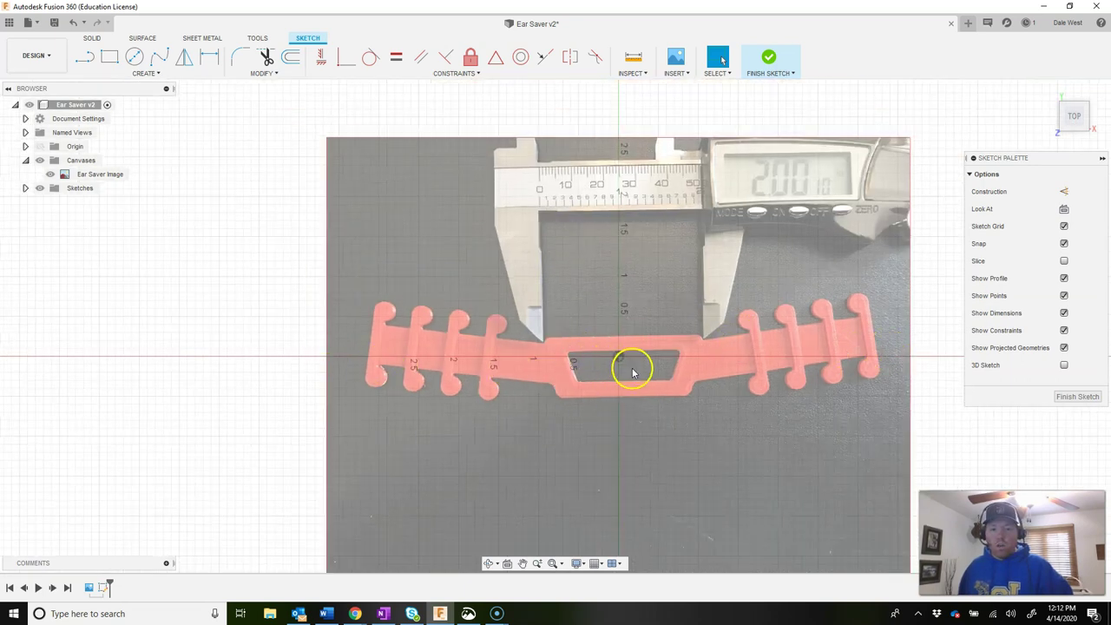
scroll(638, 372, up, 3)
scroll(643, 364, down, 4)
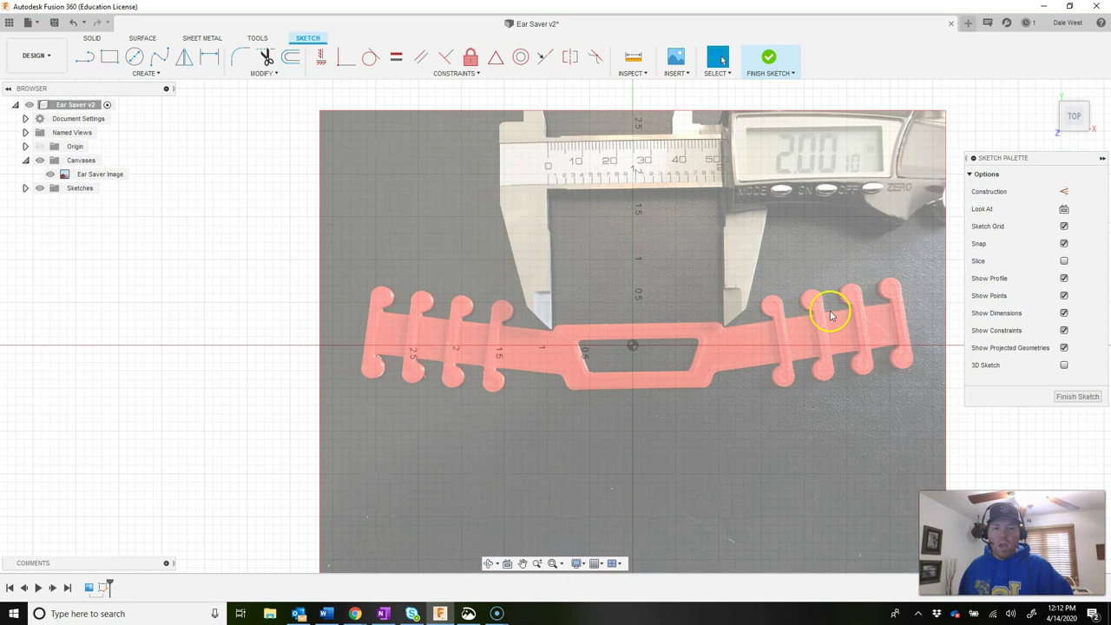
scroll(634, 347, up, 4)
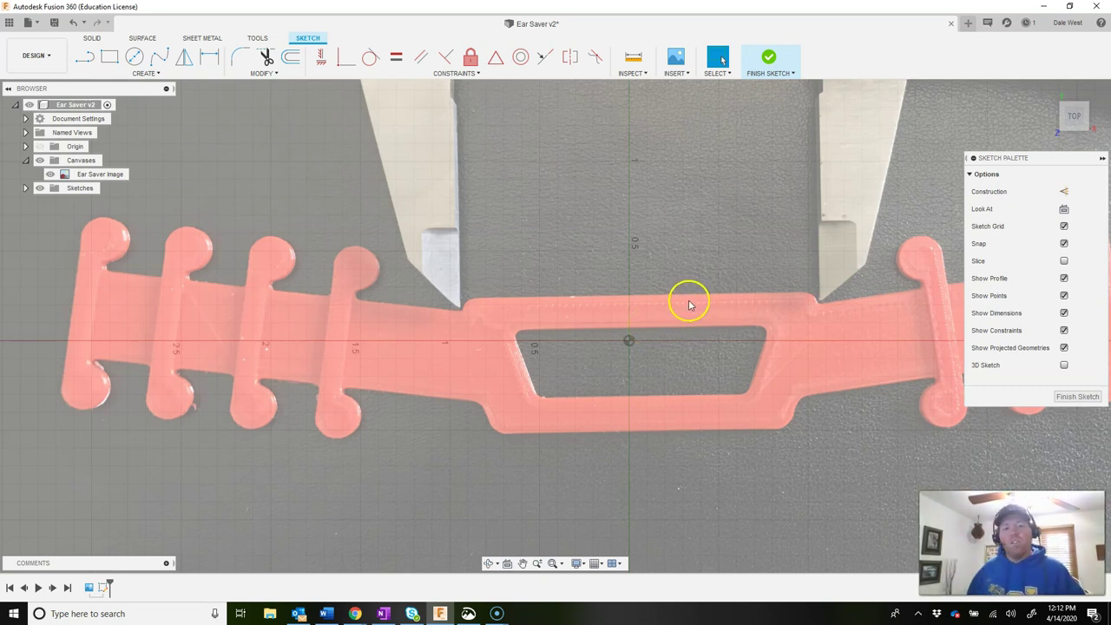
scroll(684, 308, up, 2)
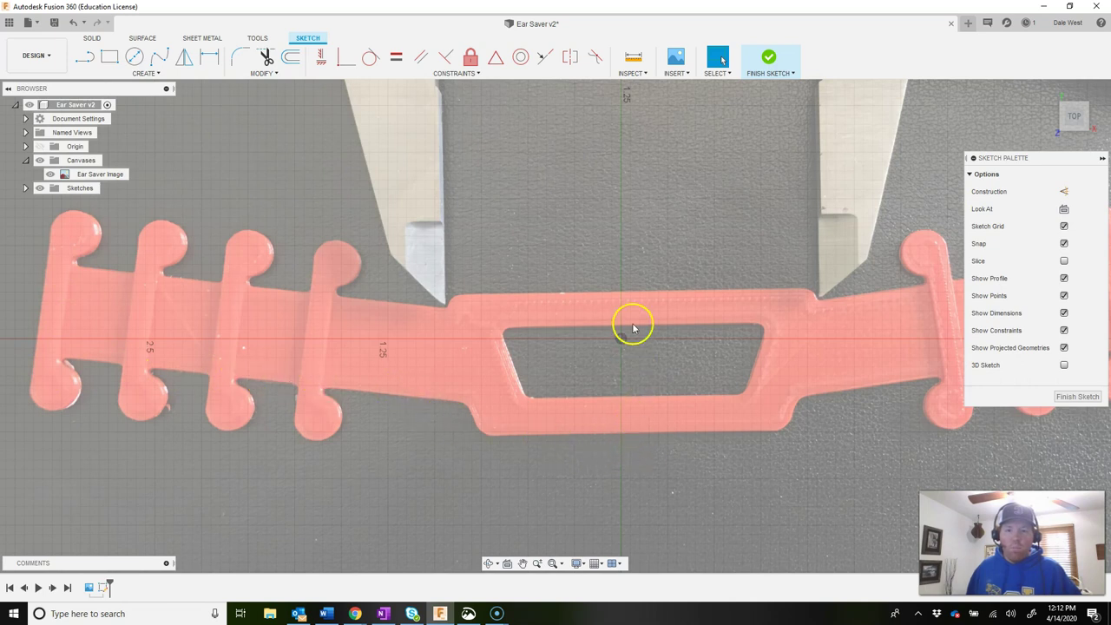
Step: Draw a horizontal line about 0.93 in long from the vertical axis at the ear saver's upper edge to the centre section's left corner
click(88, 57)
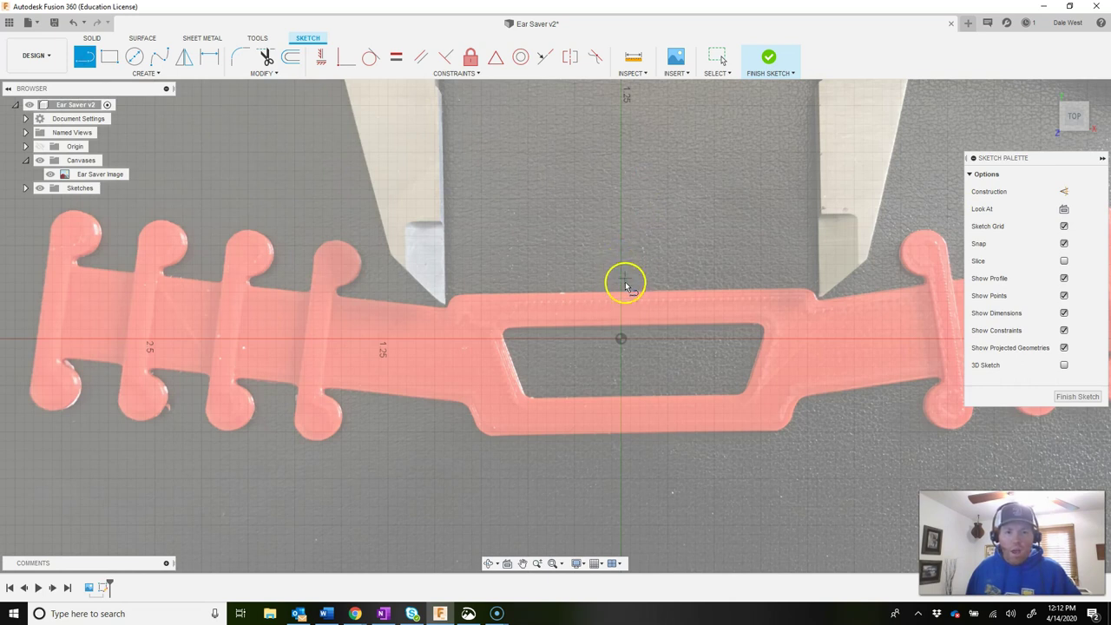
scroll(619, 294, up, 6)
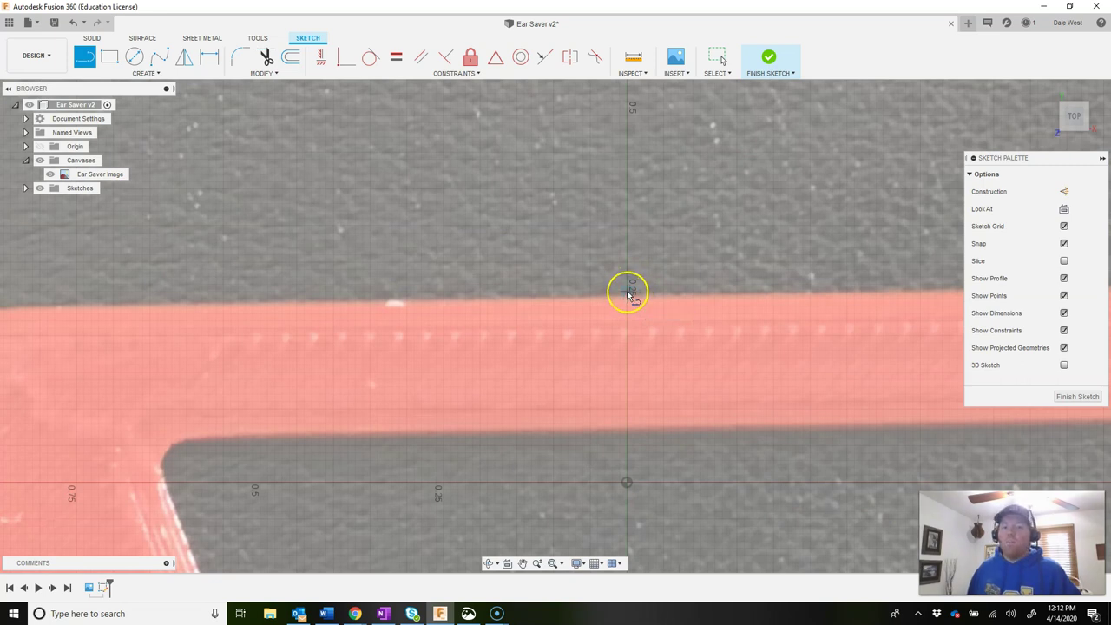
scroll(629, 296, down, 3)
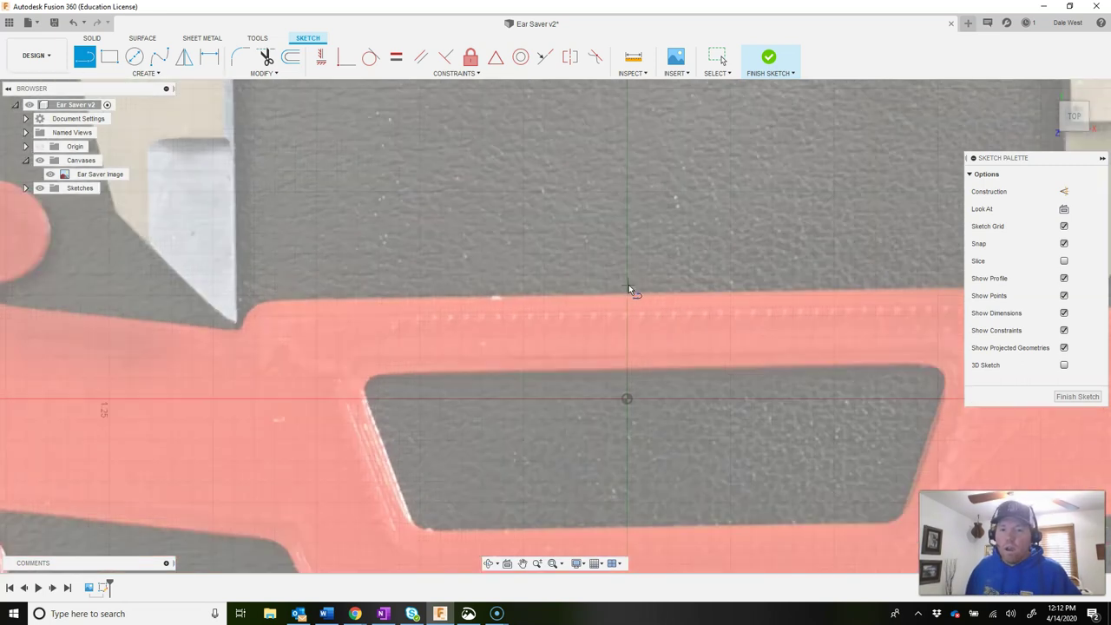
click(622, 295)
scroll(622, 295, up, 4)
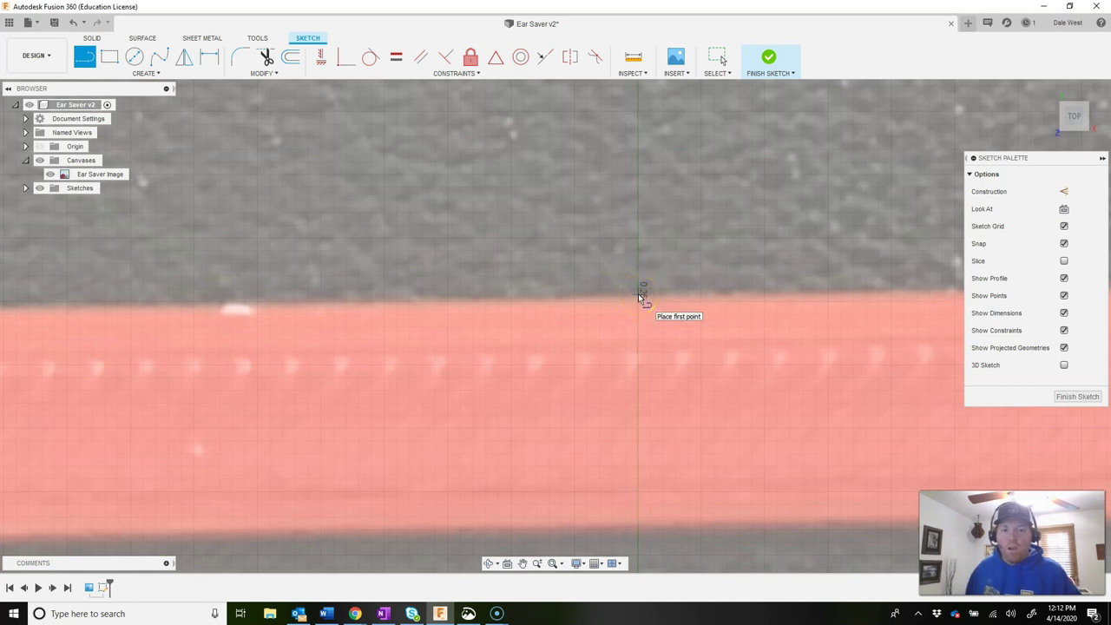
scroll(637, 295, down, 5)
drag(634, 294, 361, 300)
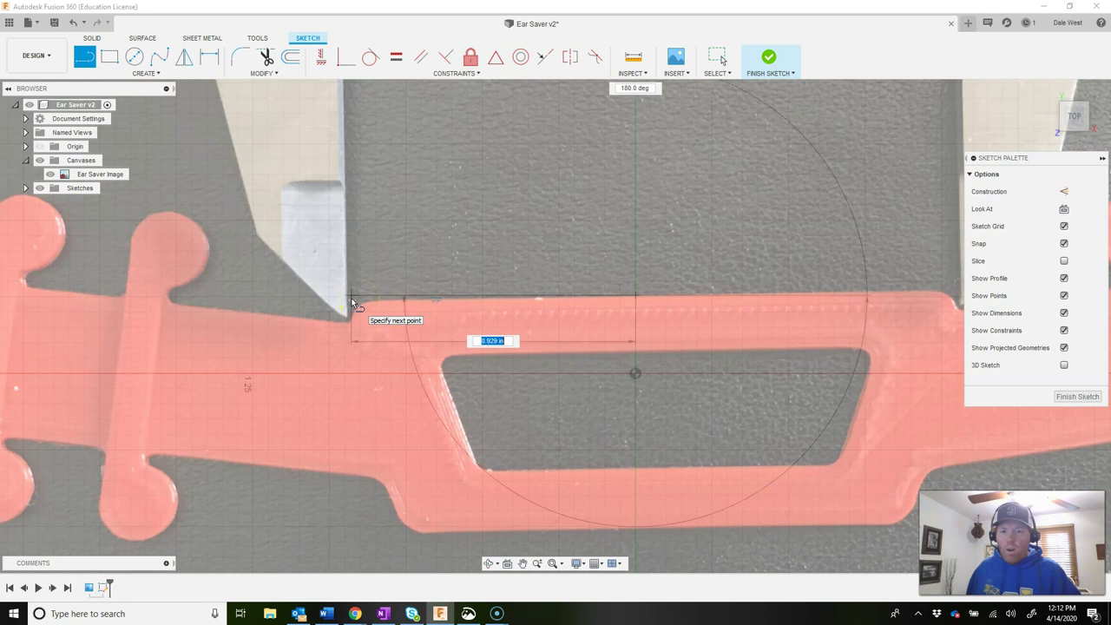
scroll(352, 303, up, 4)
mouse_move(350, 332)
mouse_down()
mouse_move(373, 313)
mouse_move(350, 336)
mouse_move(359, 273)
mouse_move(365, 294)
mouse_up()
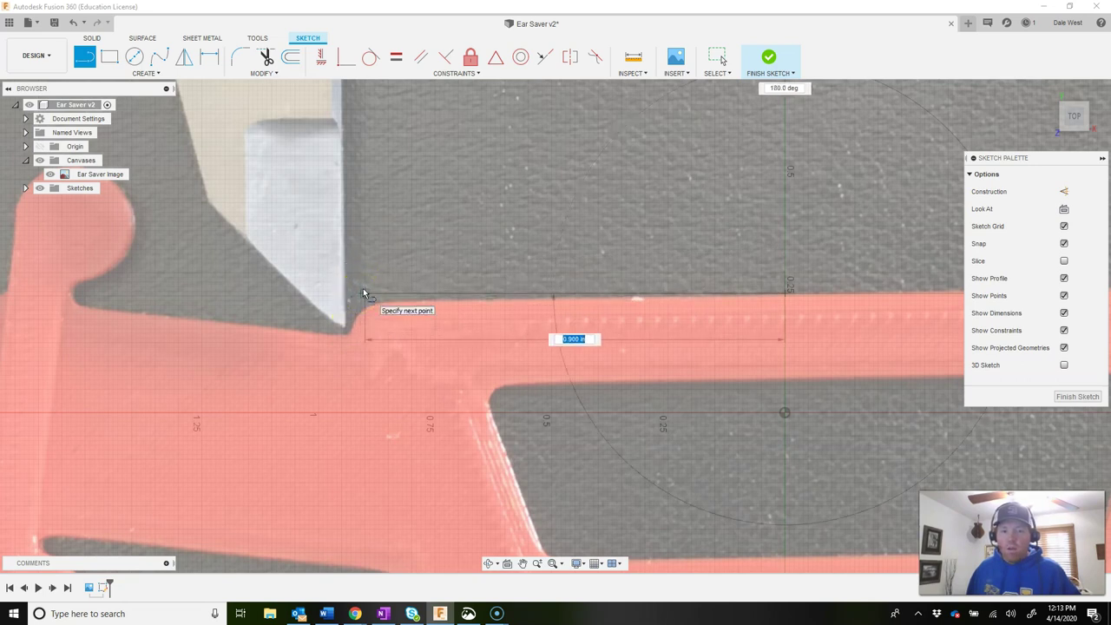
scroll(365, 293, down, 3)
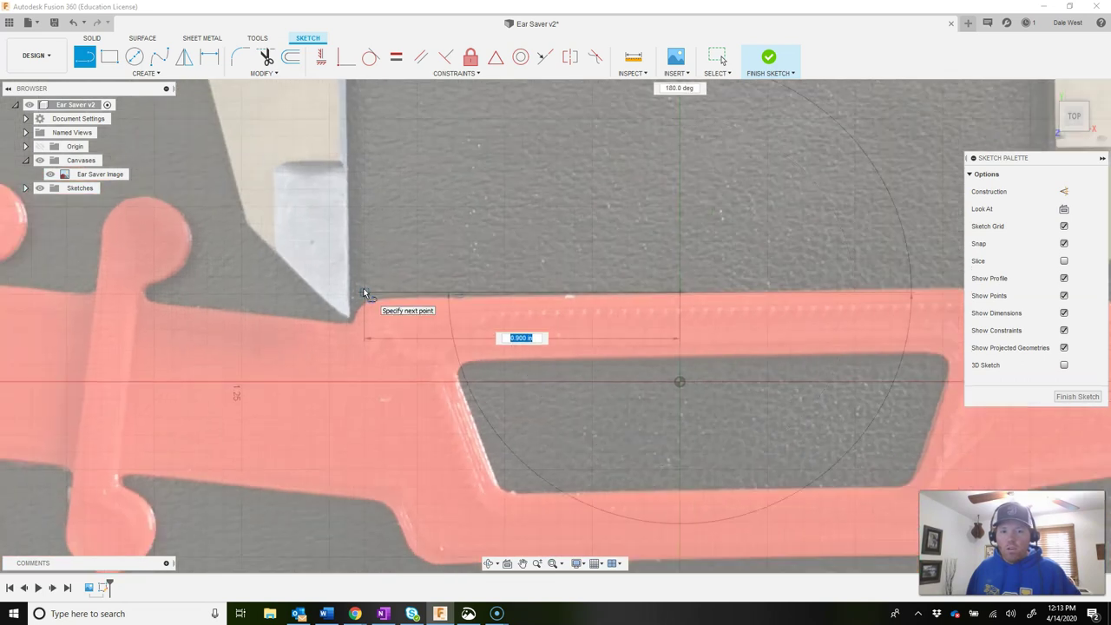
scroll(364, 291, up, 2)
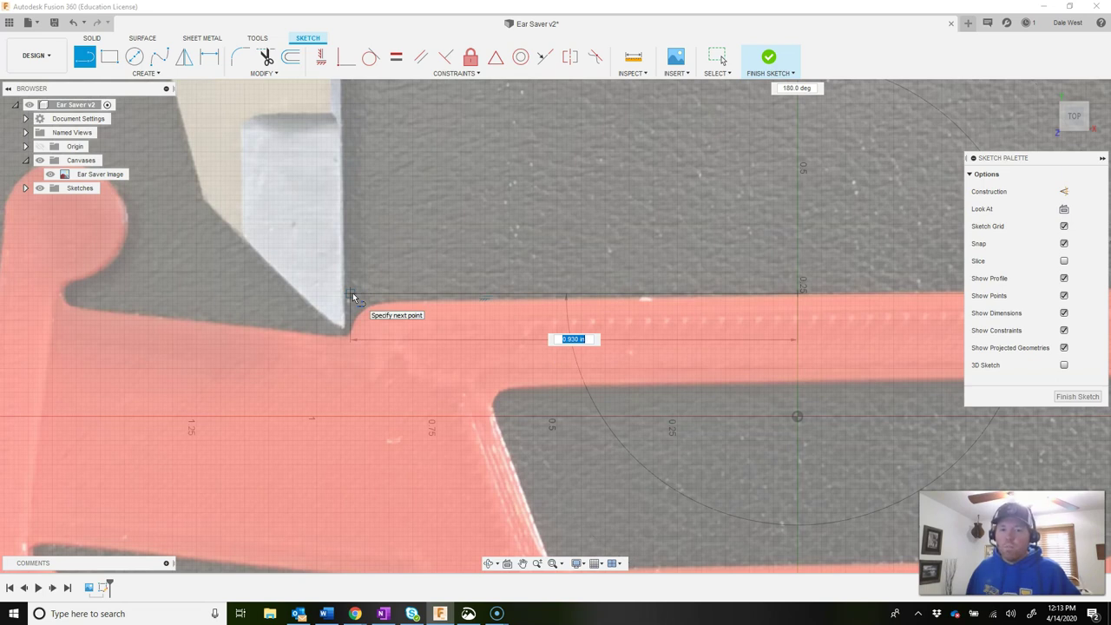
click(353, 292)
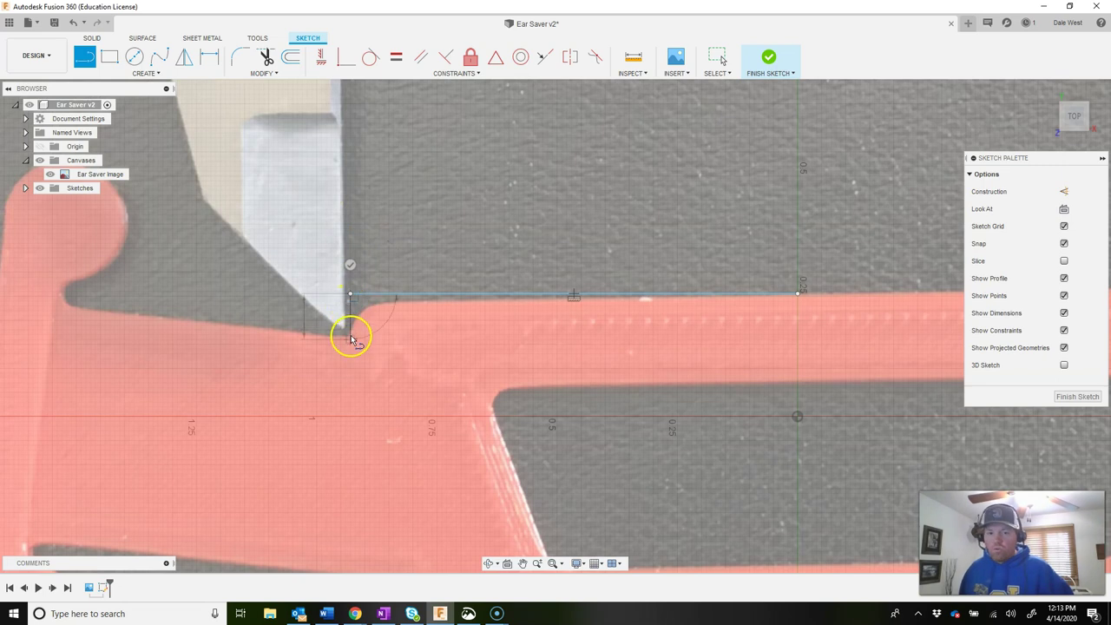
Step: Continue the outline about 0.085 in down into the notch, and about 2.17 in along the left strap's sloped upper edge to its outer end
scroll(353, 340, up, 3)
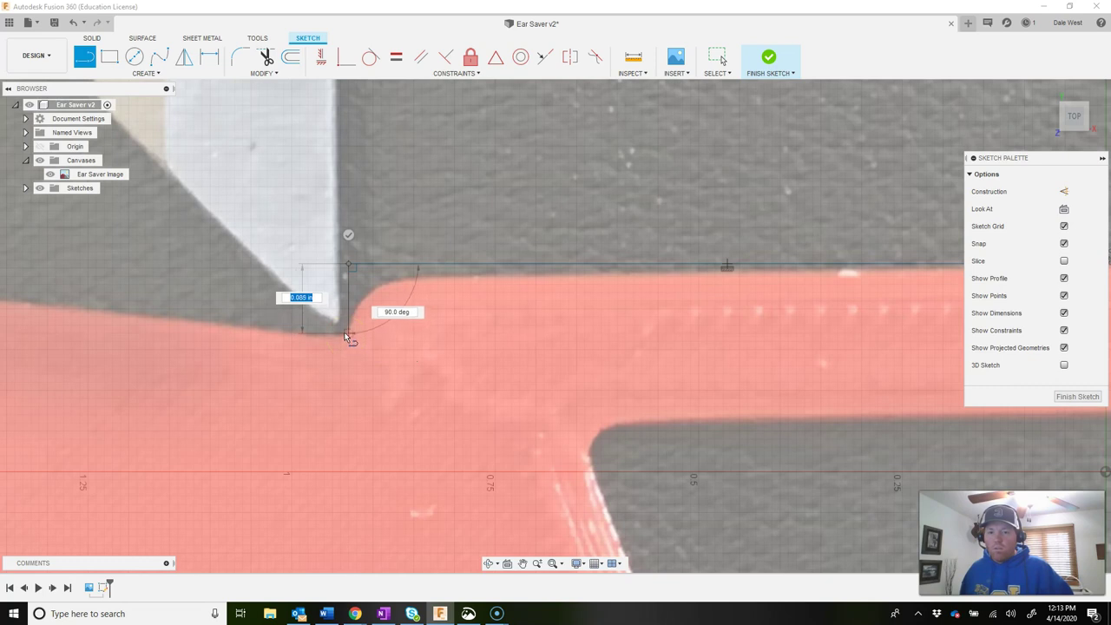
mouse_move(344, 332)
mouse_down()
mouse_move(260, 325)
mouse_move(348, 334)
mouse_up()
mouse_move(445, 297)
mouse_down()
mouse_move(415, 302)
mouse_move(390, 263)
mouse_move(365, 270)
mouse_move(389, 260)
mouse_move(776, 296)
mouse_move(793, 260)
mouse_move(795, 271)
mouse_move(471, 339)
mouse_move(454, 322)
mouse_move(340, 337)
mouse_move(322, 318)
mouse_move(290, 315)
mouse_move(748, 337)
mouse_move(777, 351)
mouse_up()
scroll(438, 293, down, 3)
scroll(410, 295, up, 4)
scroll(454, 328, down, 4)
scroll(457, 325, up, 3)
scroll(290, 316, down, 3)
scroll(295, 311, down, 2)
scroll(454, 322, up, 4)
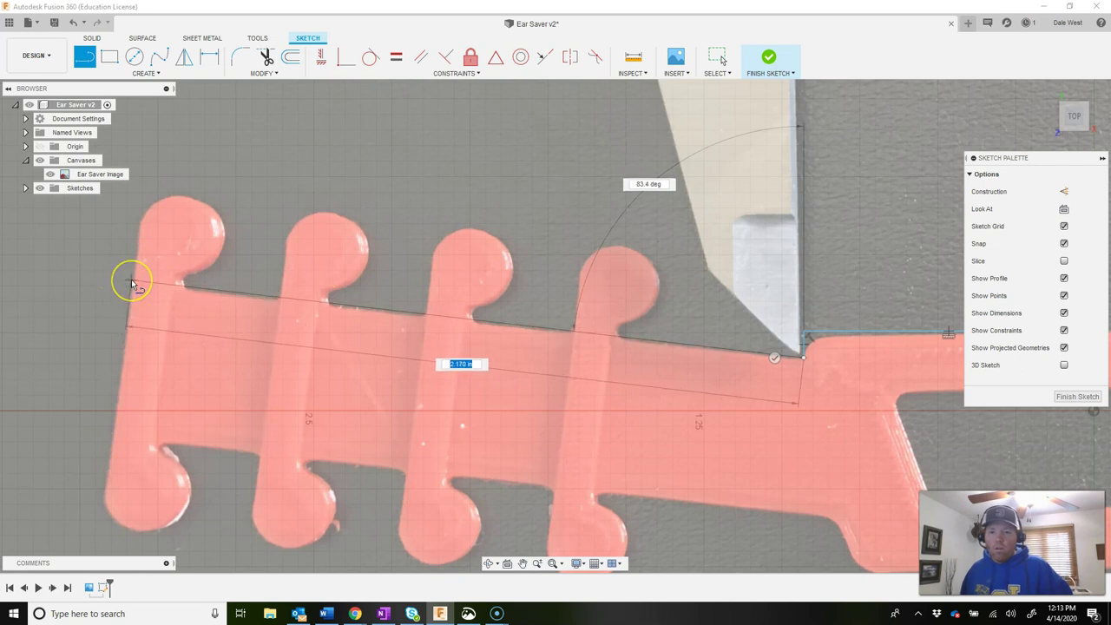
scroll(133, 284, up, 3)
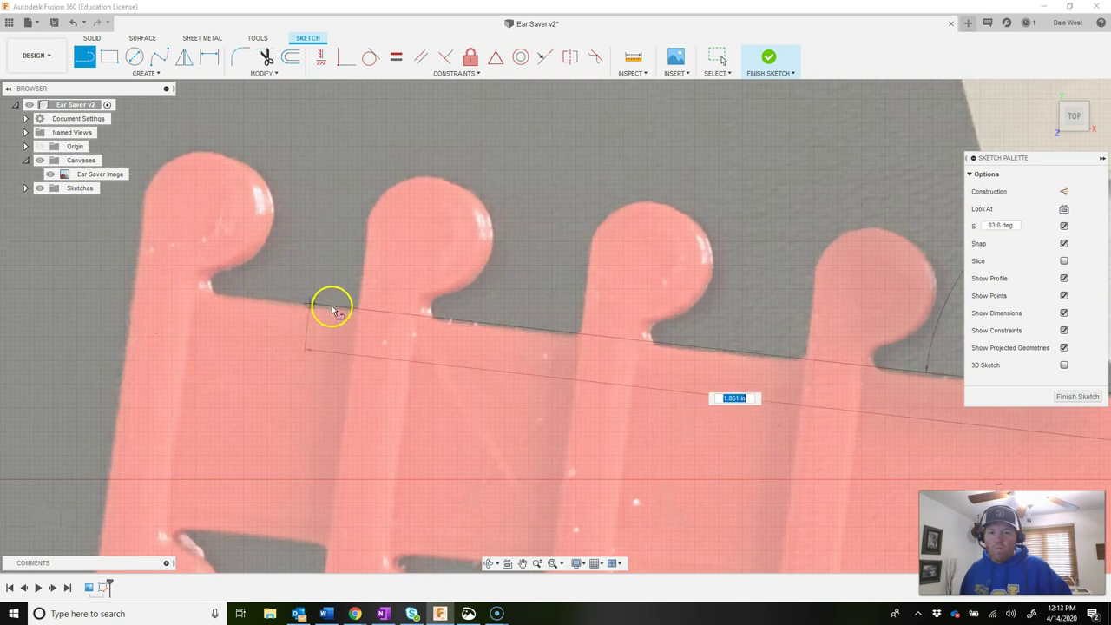
click(133, 279)
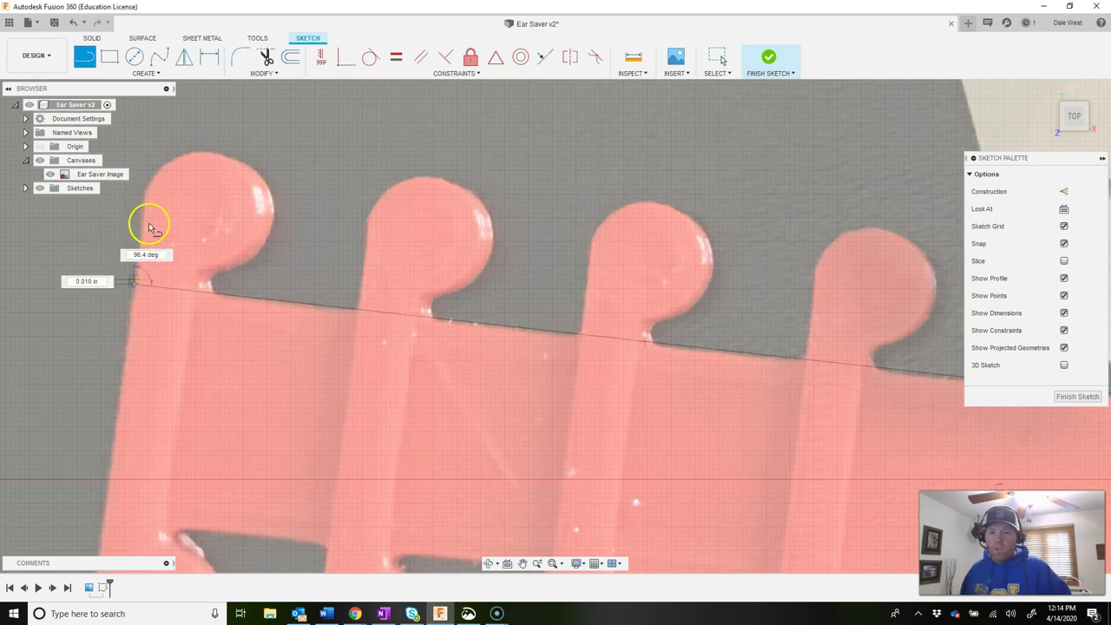
Step: Trace the left strap's outer end down to its lower edge, and that lower edge for about 2.33 in to the bend near the centre section
scroll(164, 228, down, 3)
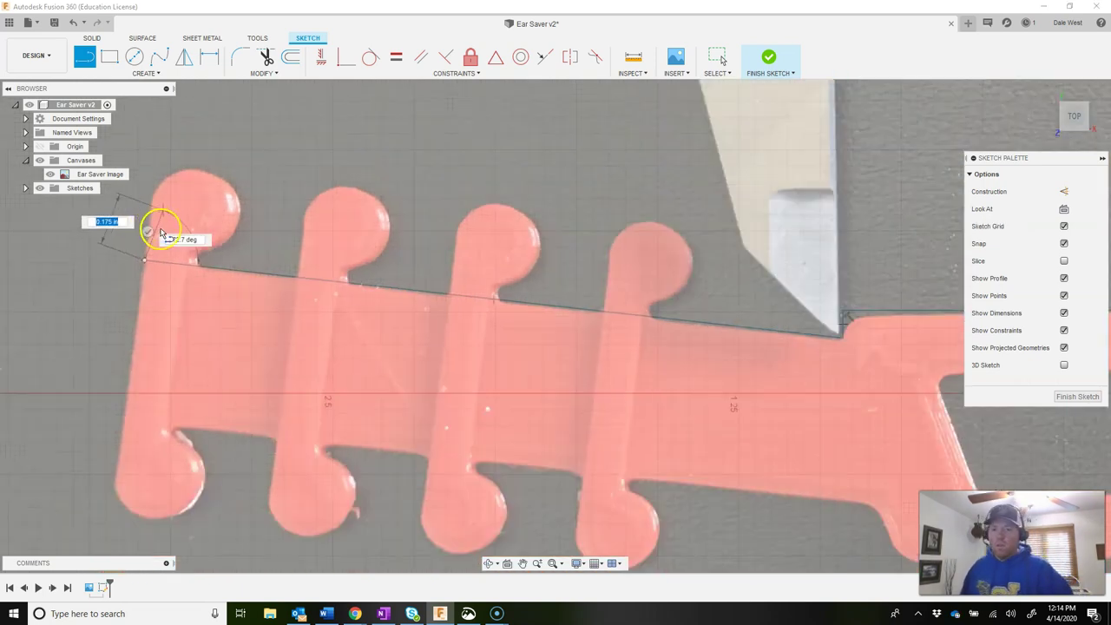
drag(155, 212, 136, 377)
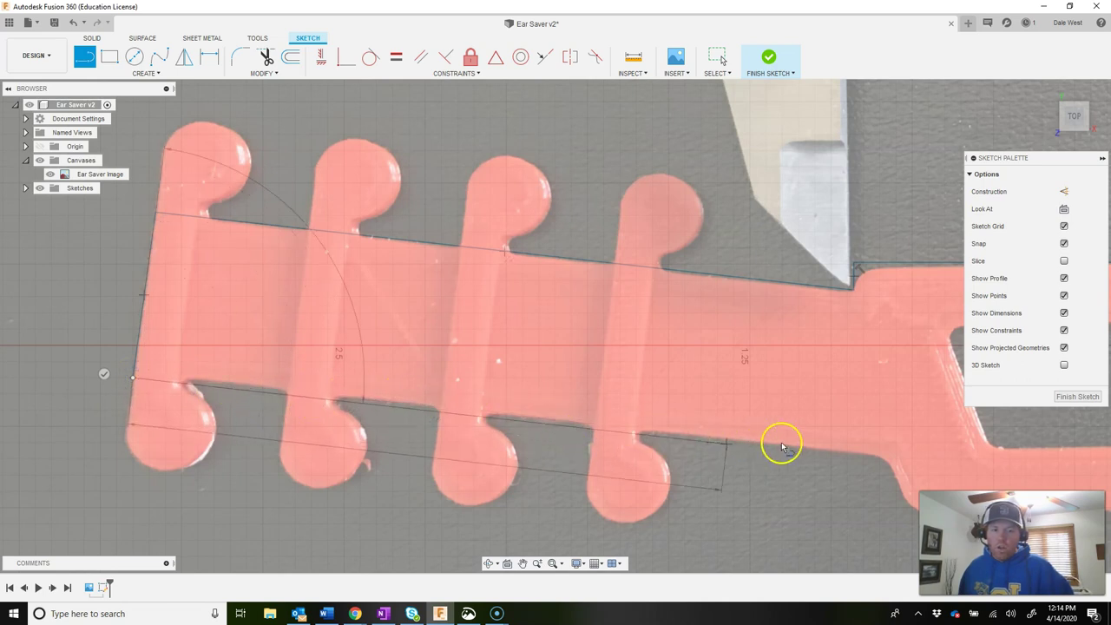
drag(943, 454, 724, 411)
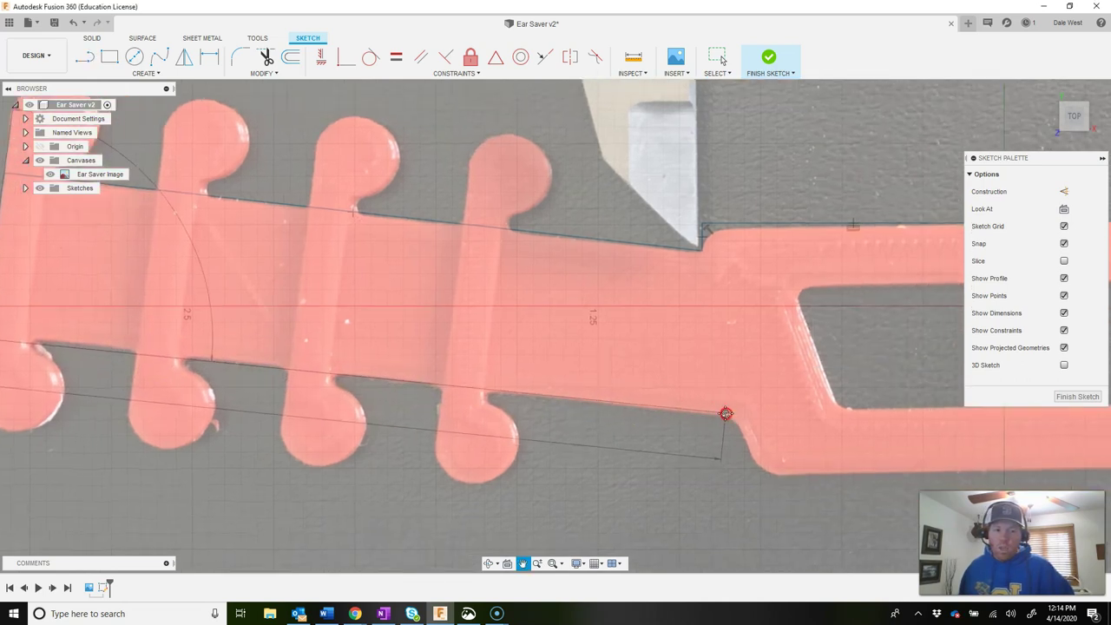
scroll(731, 420, up, 2)
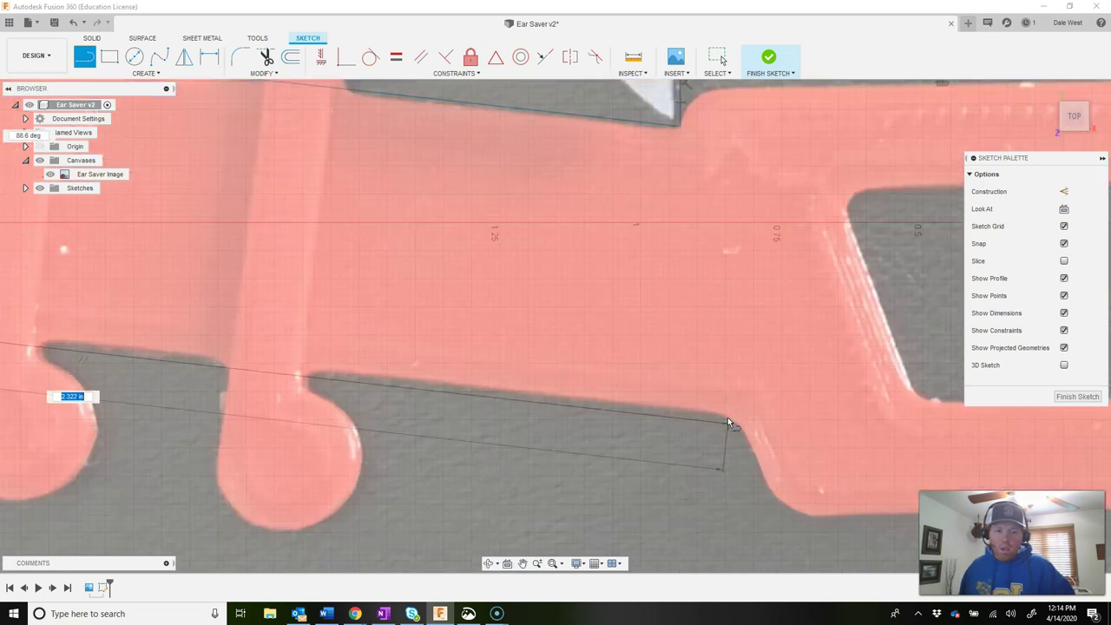
mouse_move(730, 416)
mouse_down()
mouse_move(751, 441)
mouse_move(711, 415)
mouse_move(726, 418)
mouse_move(789, 513)
mouse_move(786, 497)
mouse_up()
Step: Continue the outline about 0.22 in down the slanted edge, and 0.75 in along the centre section's lower edge to the vertical axis
mouse_move(636, 392)
mouse_down()
mouse_move(722, 409)
mouse_move(821, 408)
mouse_move(636, 408)
mouse_up()
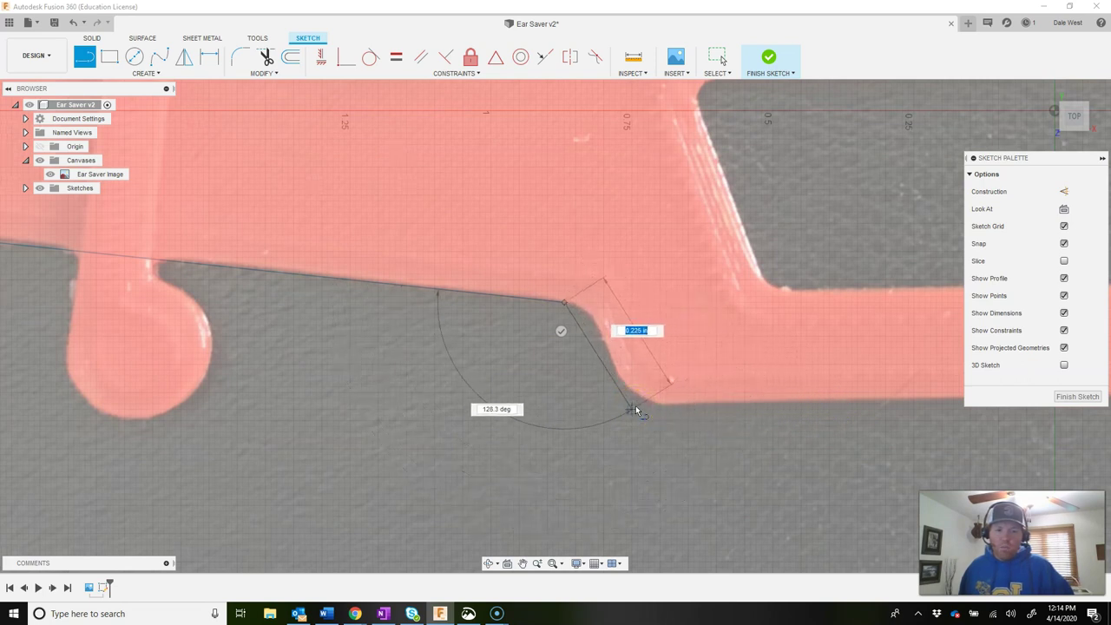
click(633, 403)
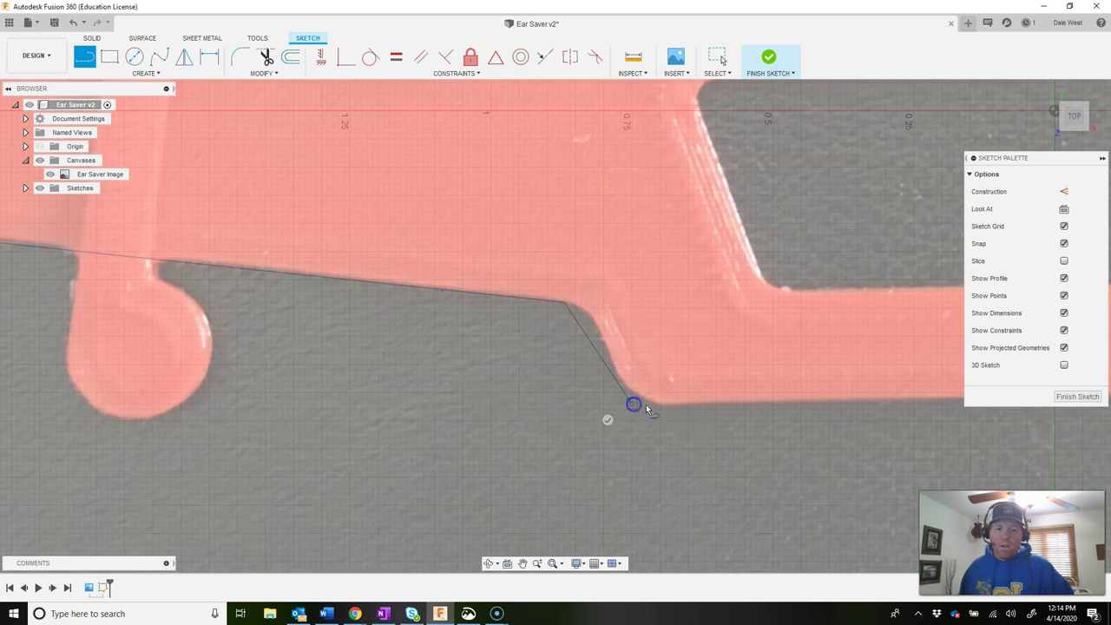
scroll(804, 391, down, 1)
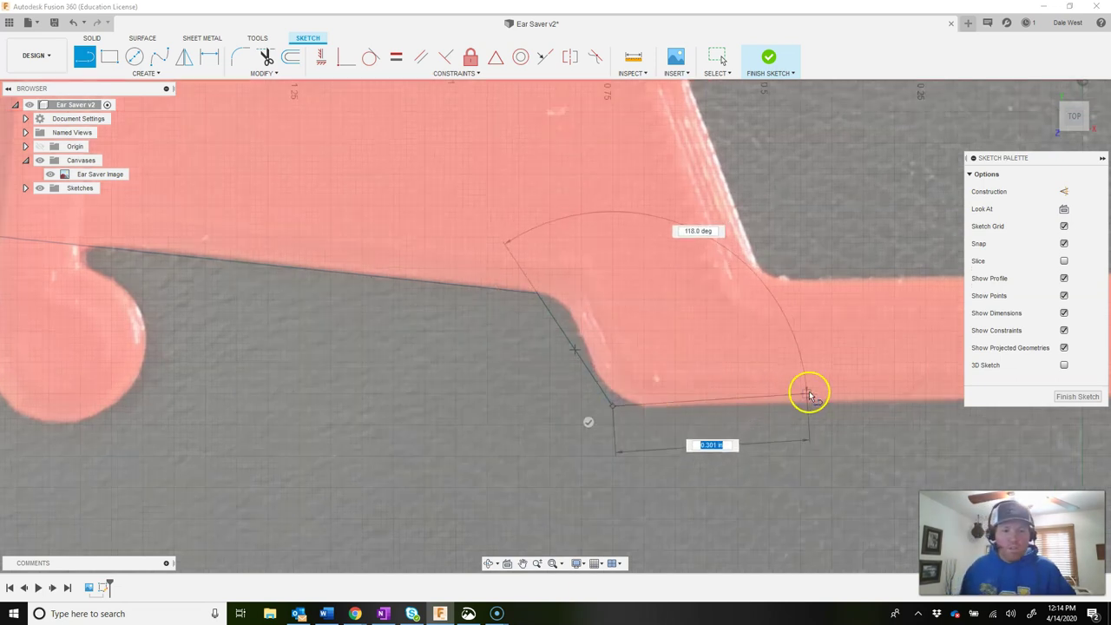
scroll(809, 405, down, 1)
scroll(811, 408, up, 2)
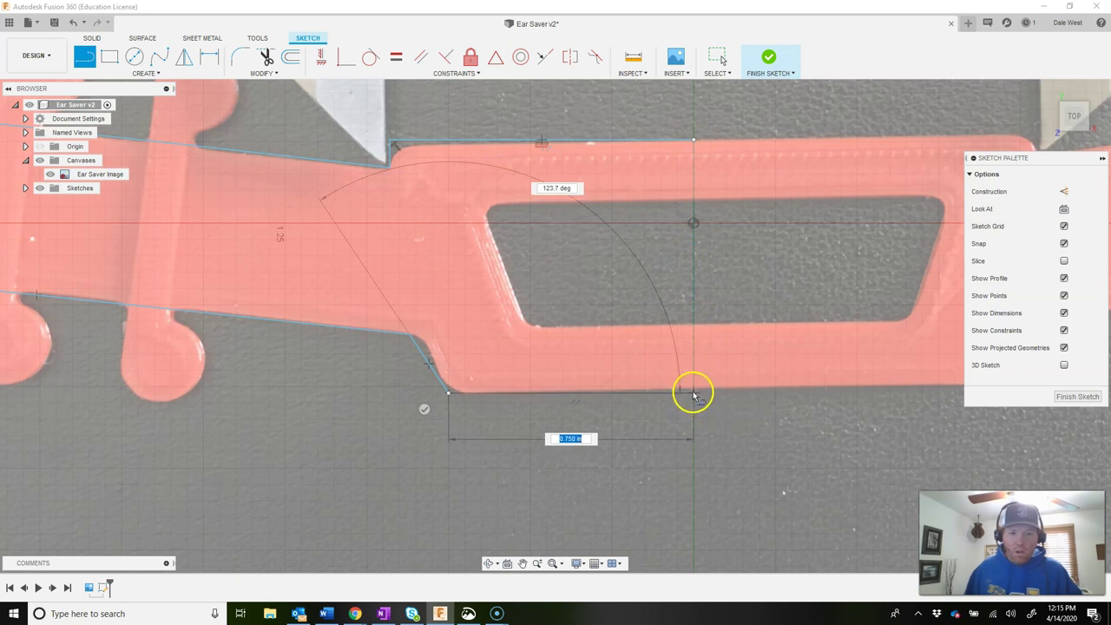
scroll(693, 395, up, 1)
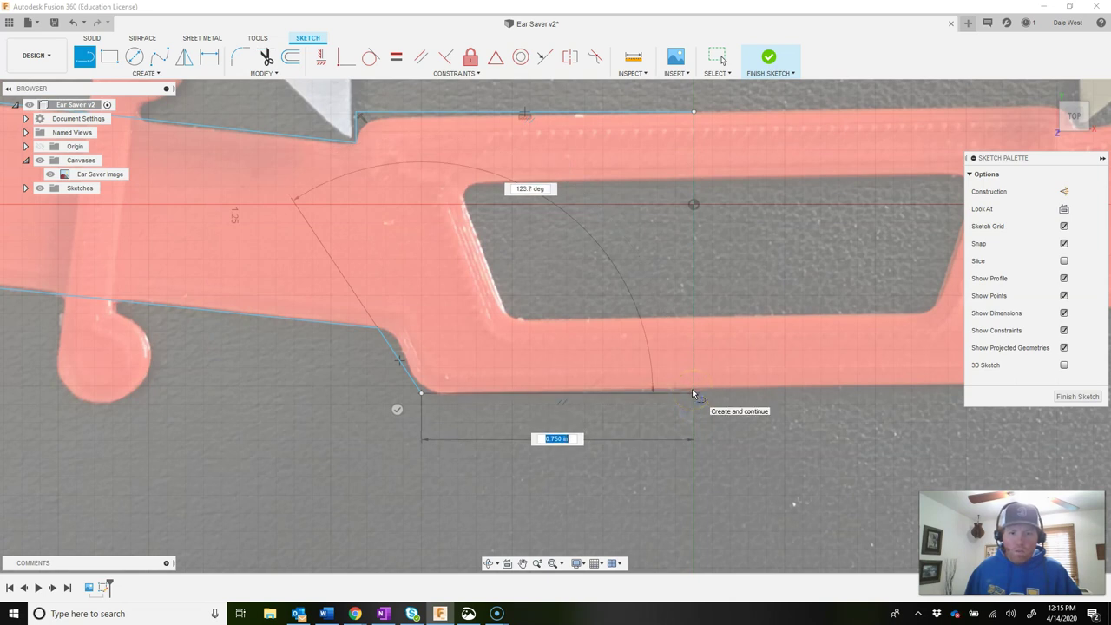
click(693, 392)
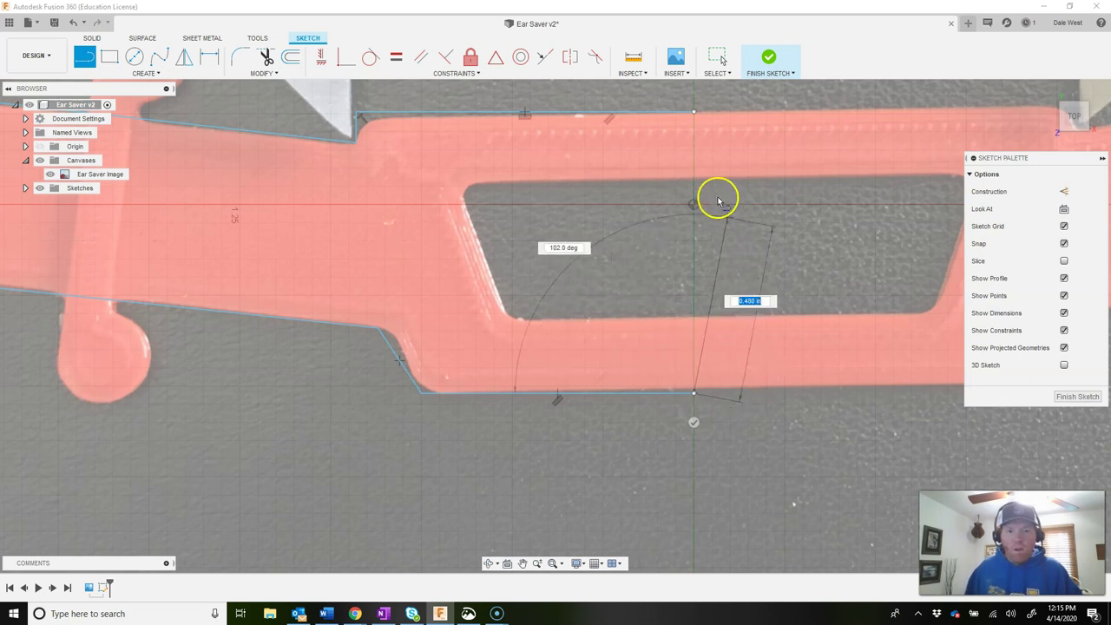
Step: Close the left half's outline with a vertical line along the axis up to the upper edge's starting point
click(695, 111)
key(Escape)
scroll(707, 310, down, 2)
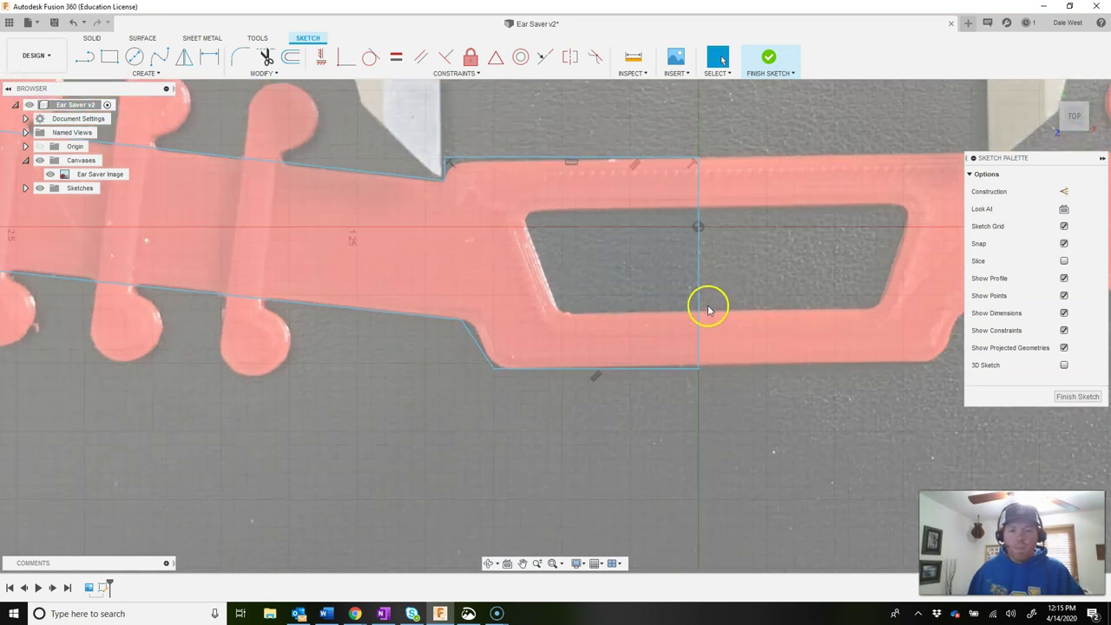
scroll(699, 291, down, 2)
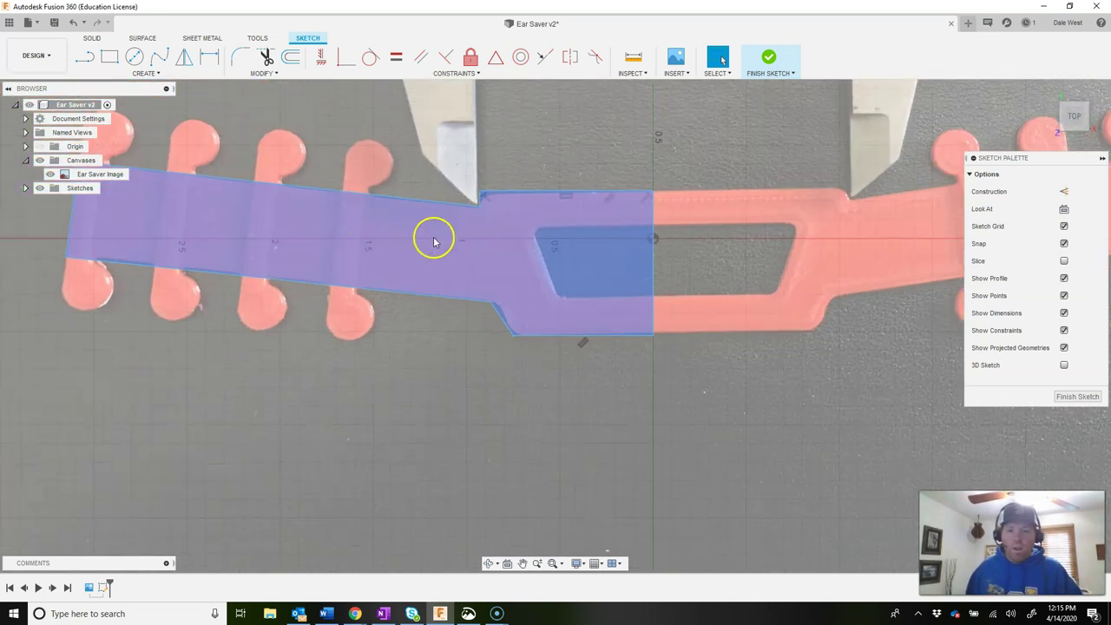
Step: Convert the vertical line through the origin into a construction line
scroll(640, 295, up, 2)
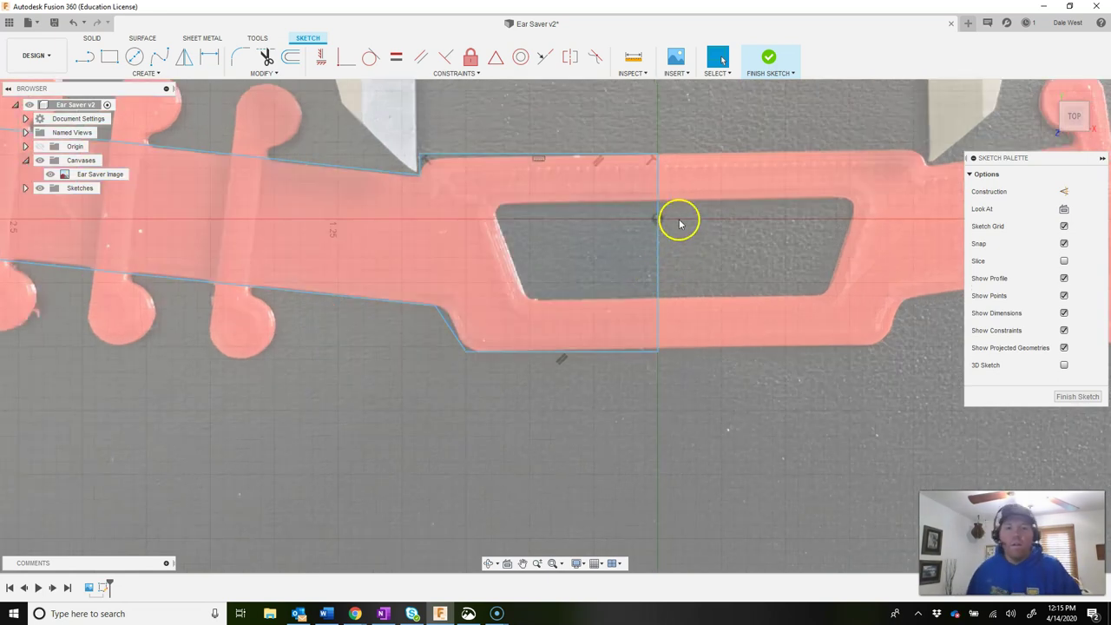
click(657, 254)
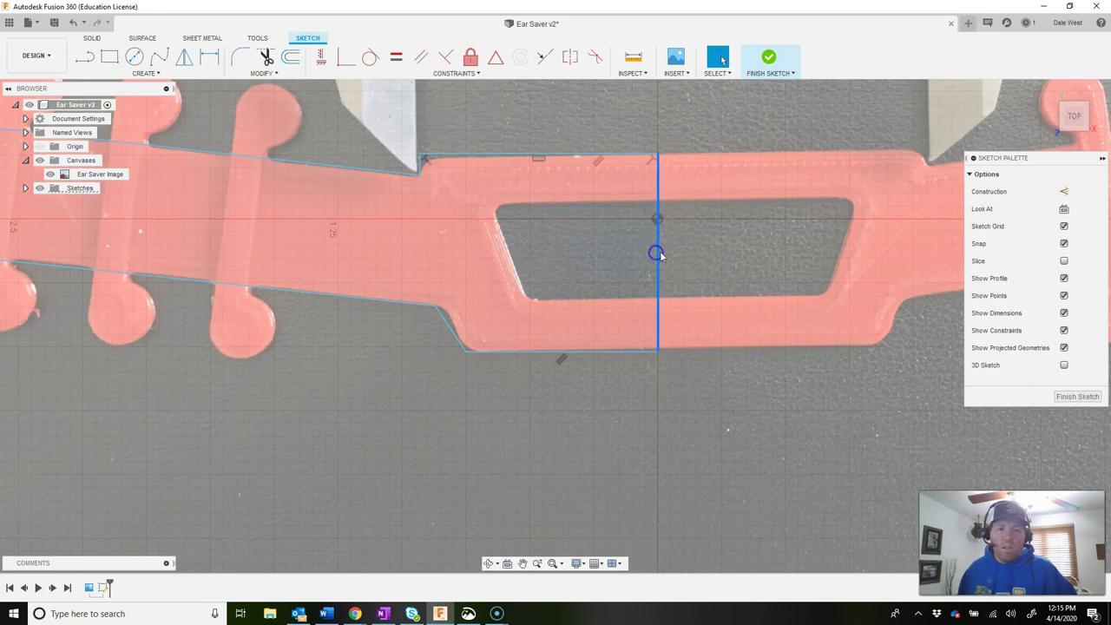
click(1064, 192)
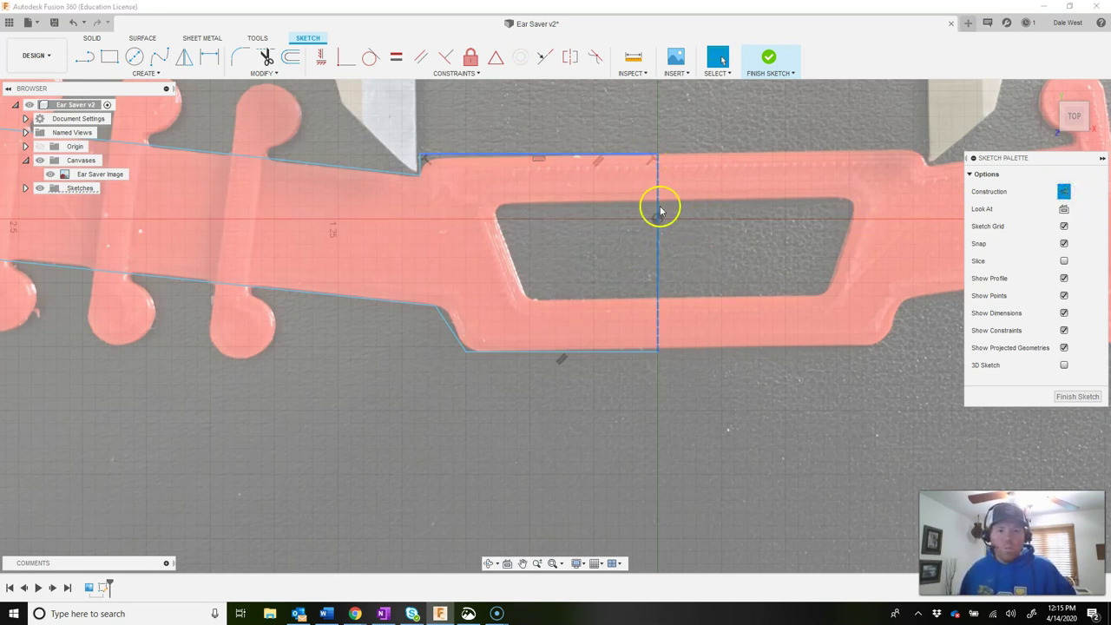
click(865, 277)
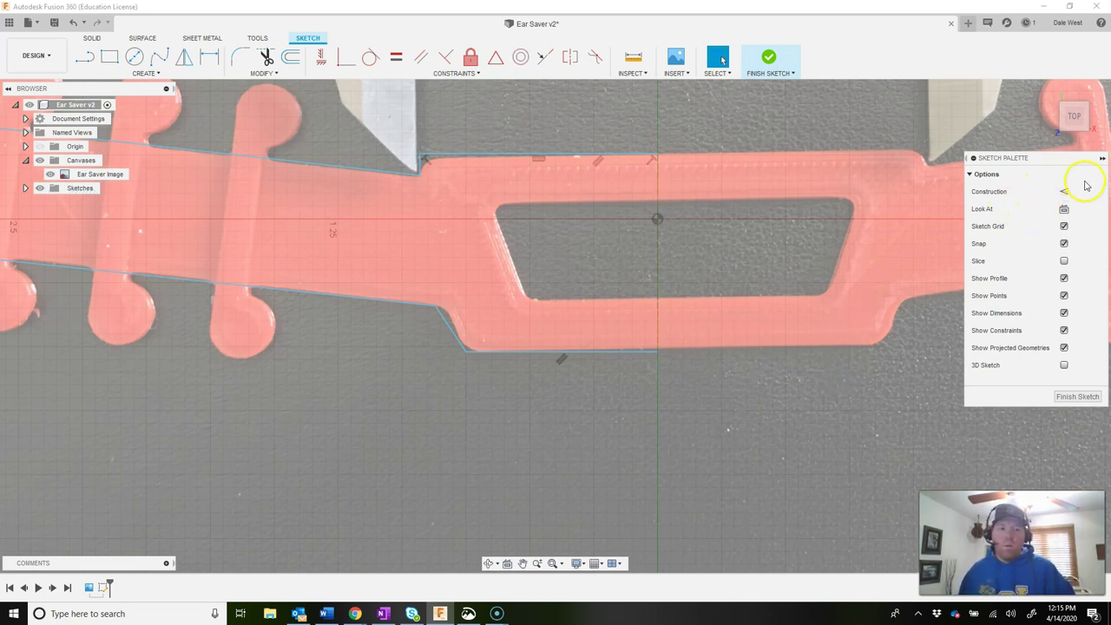
scroll(576, 353, down, 2)
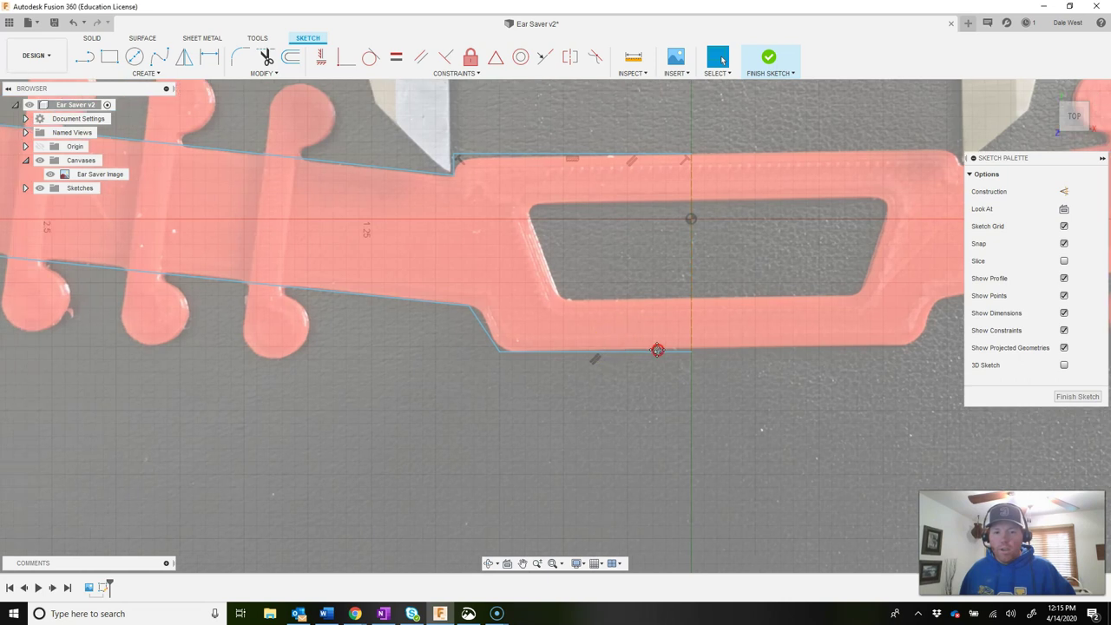
scroll(749, 368, up, 3)
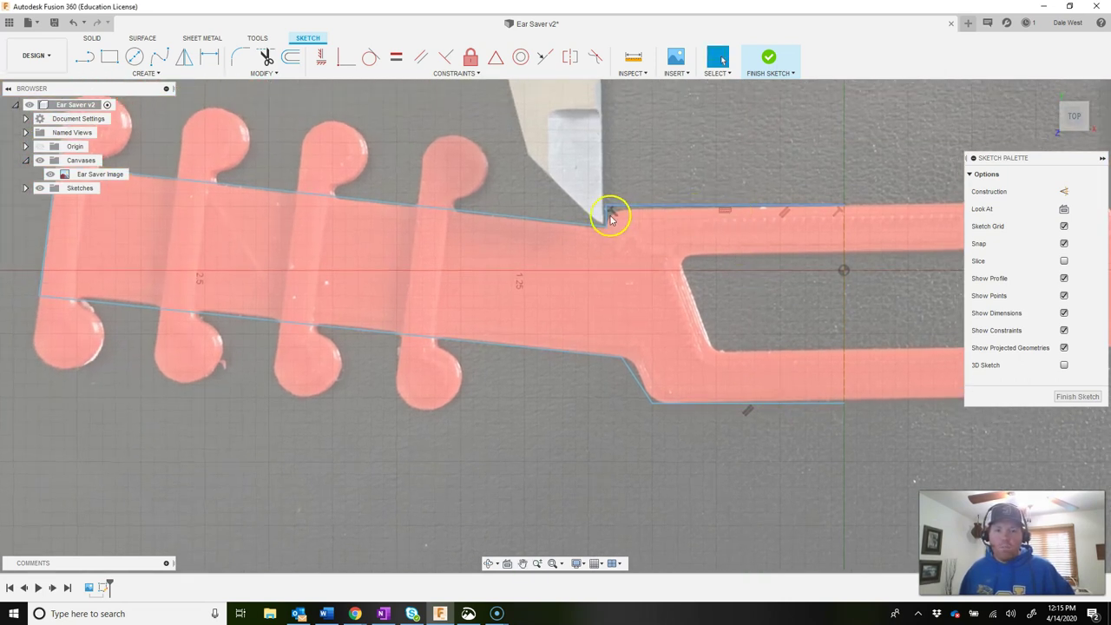
Step: Constrain the left strap's outer end line perpendicular to both the strap's upper edge and its lower edge
mouse_move(264, 215)
mouse_down()
mouse_move(186, 240)
mouse_move(297, 293)
mouse_move(234, 279)
mouse_up()
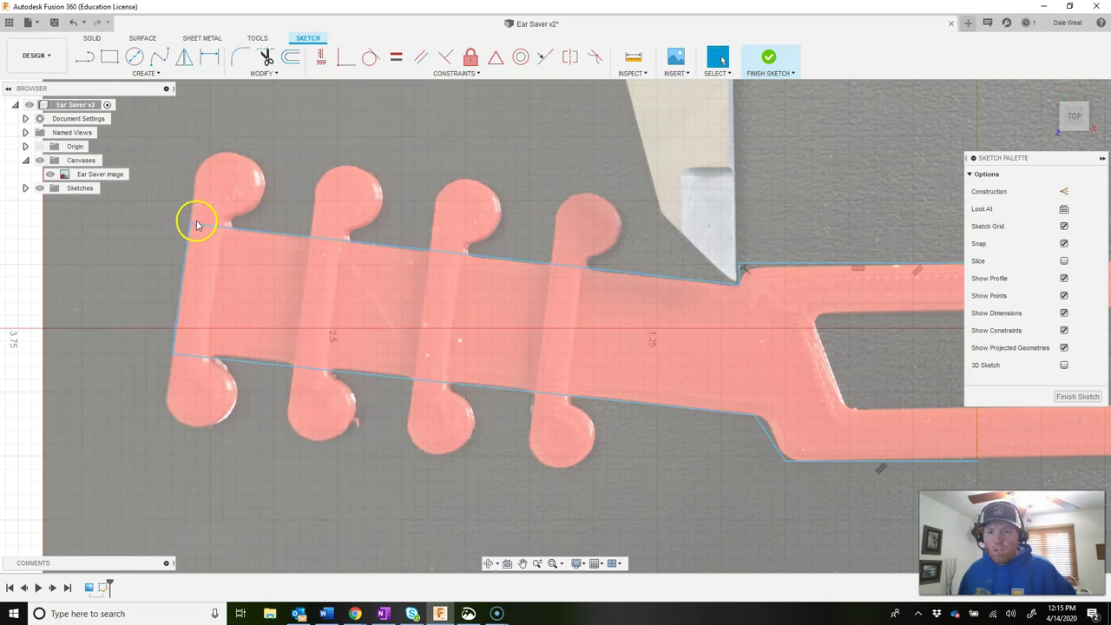
click(446, 56)
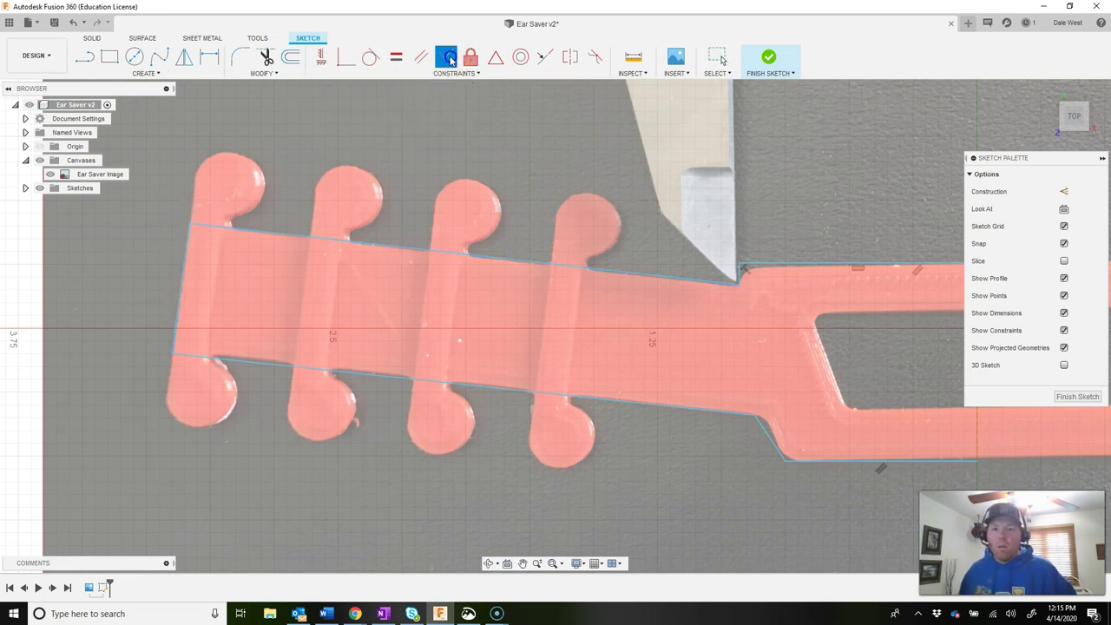
click(211, 224)
click(185, 240)
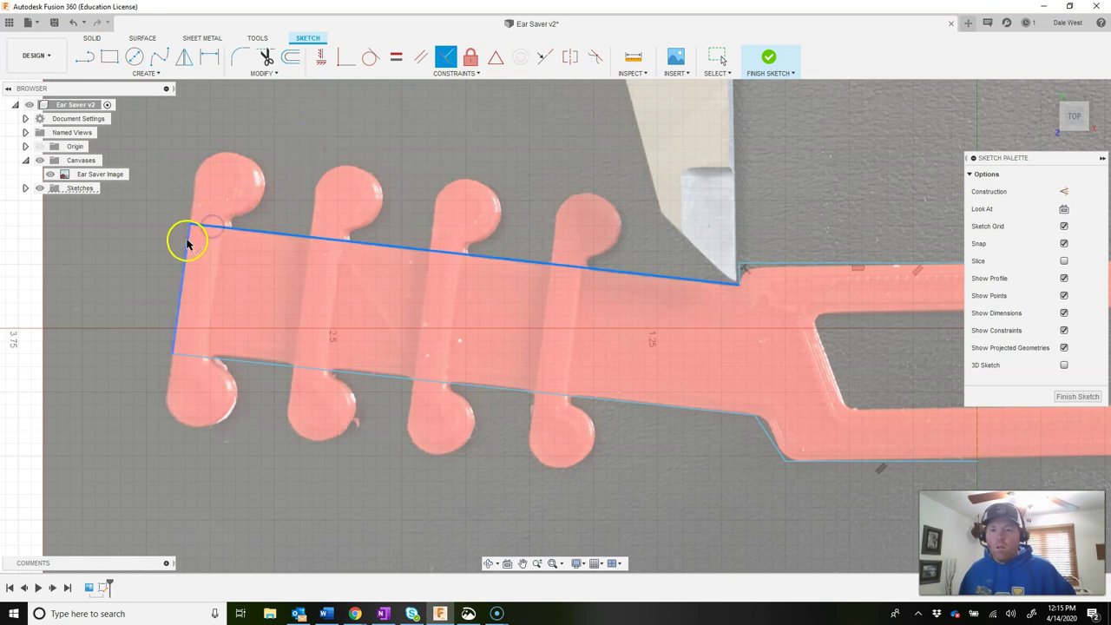
click(256, 265)
click(196, 361)
click(175, 339)
click(704, 331)
key(Escape)
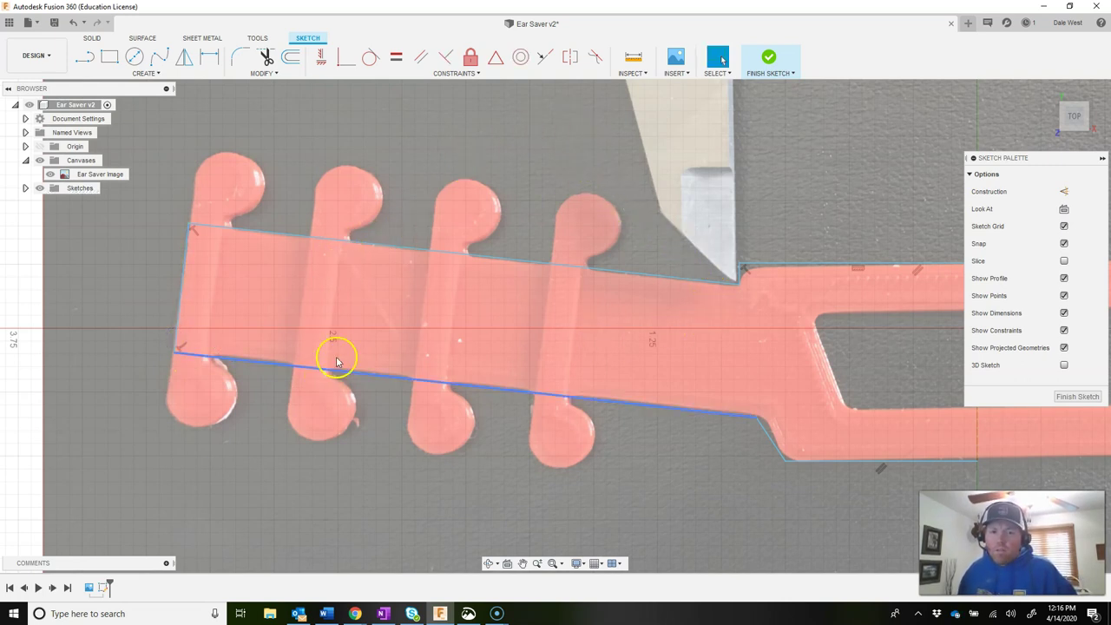
Step: Try to apply a parallel constraint between the left strap's upper and lower edges
click(373, 379)
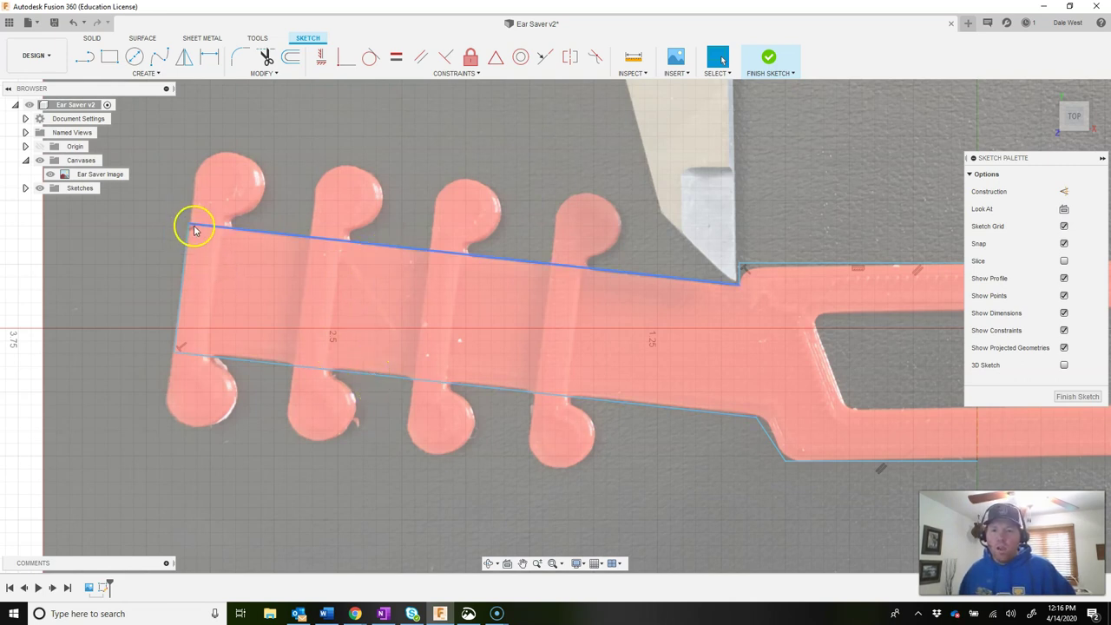
click(423, 59)
click(406, 249)
click(399, 377)
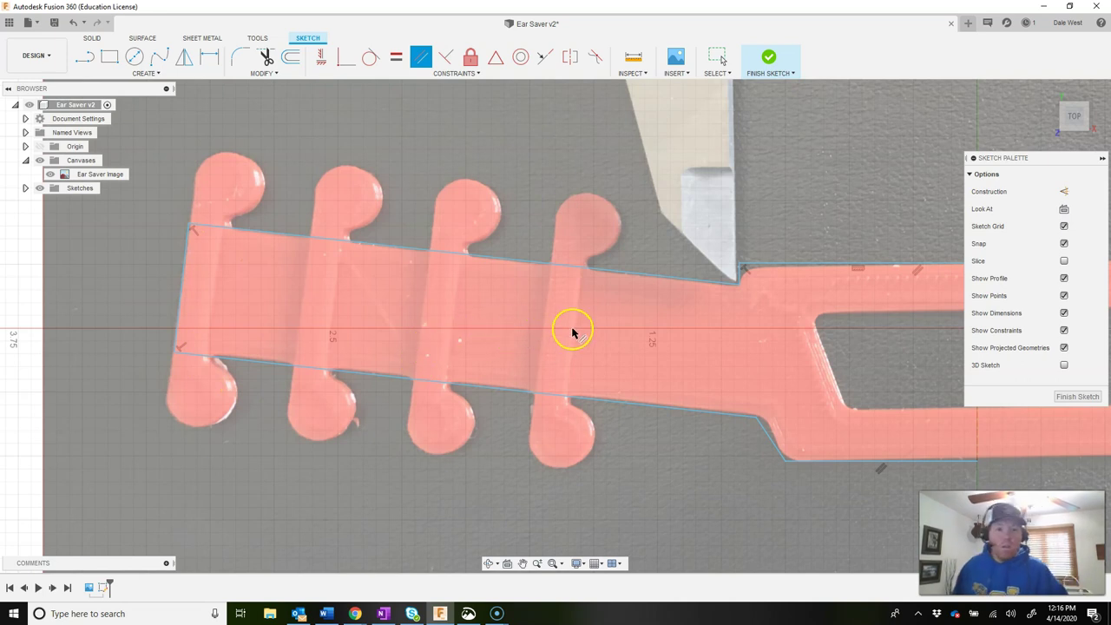
mouse_move(664, 321)
mouse_down()
mouse_move(600, 335)
mouse_move(541, 325)
mouse_up()
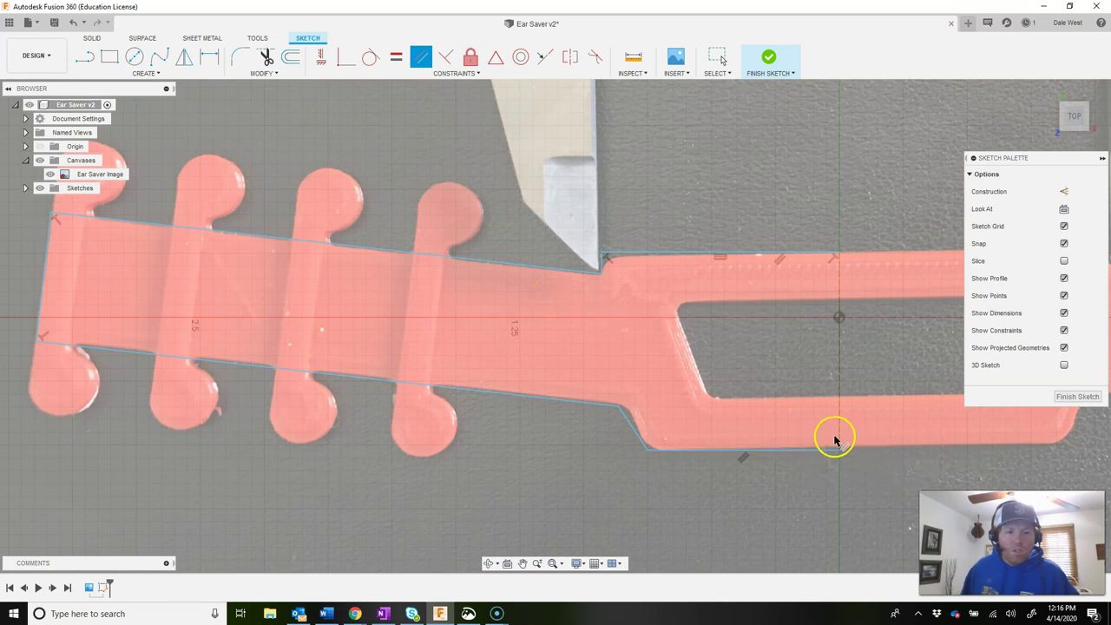
Step: Try to constrain the centre section's lower edge perpendicular to the vertical construction line
click(445, 58)
click(816, 450)
click(838, 434)
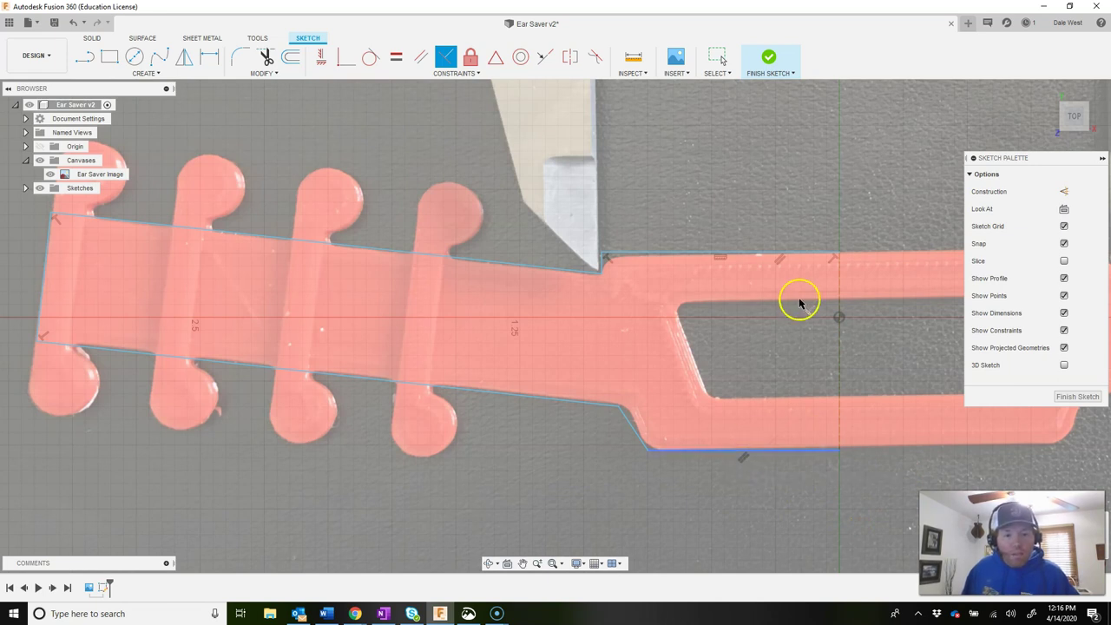
mouse_move(601, 460)
mouse_down()
mouse_move(639, 434)
mouse_move(732, 446)
mouse_move(665, 439)
mouse_up()
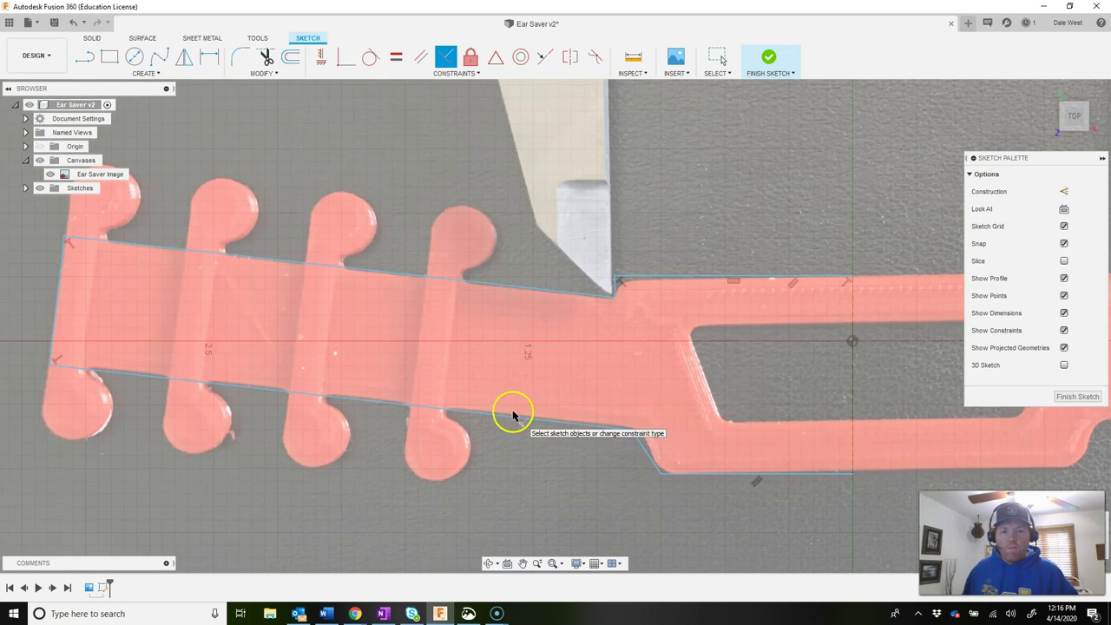
scroll(511, 417, down, 1)
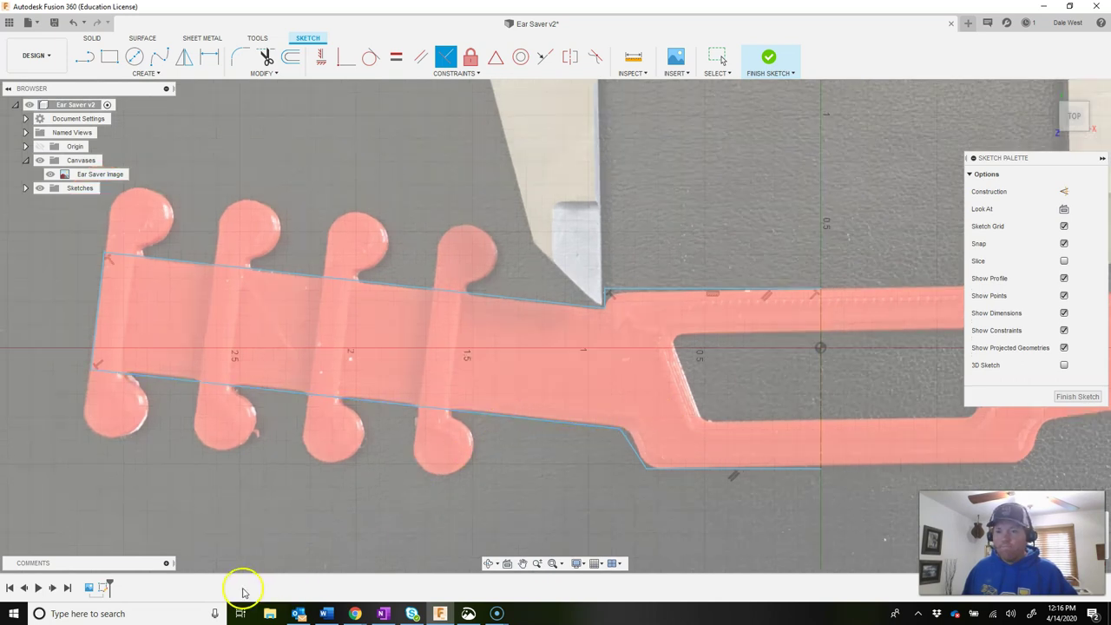
scroll(793, 372, down, 4)
drag(801, 372, 679, 369)
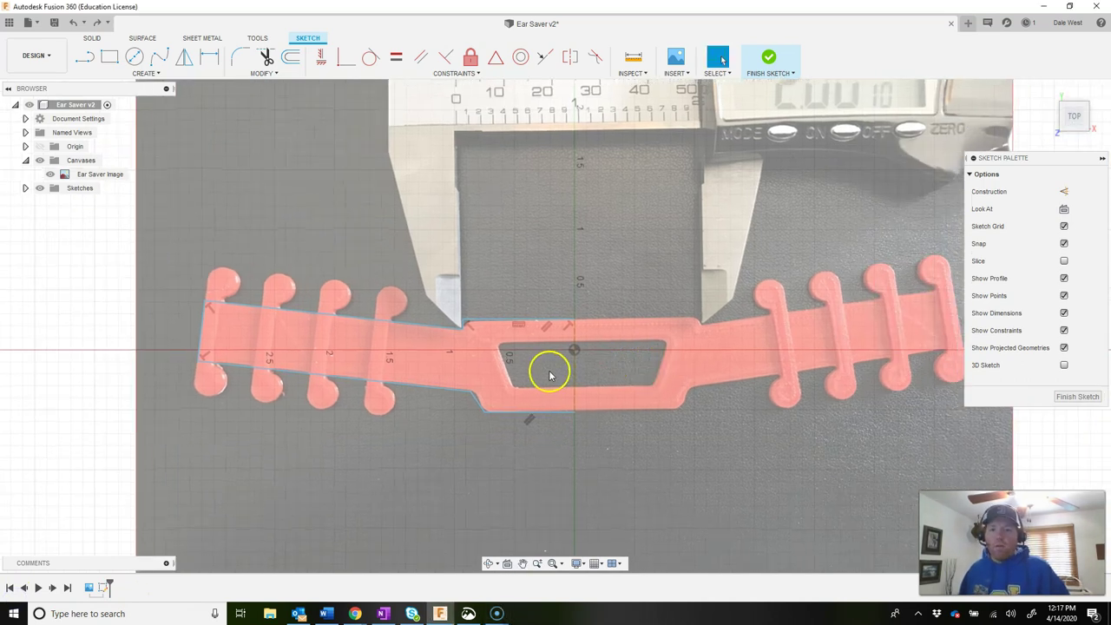
scroll(550, 370, up, 2)
drag(575, 369, 639, 364)
key(Escape)
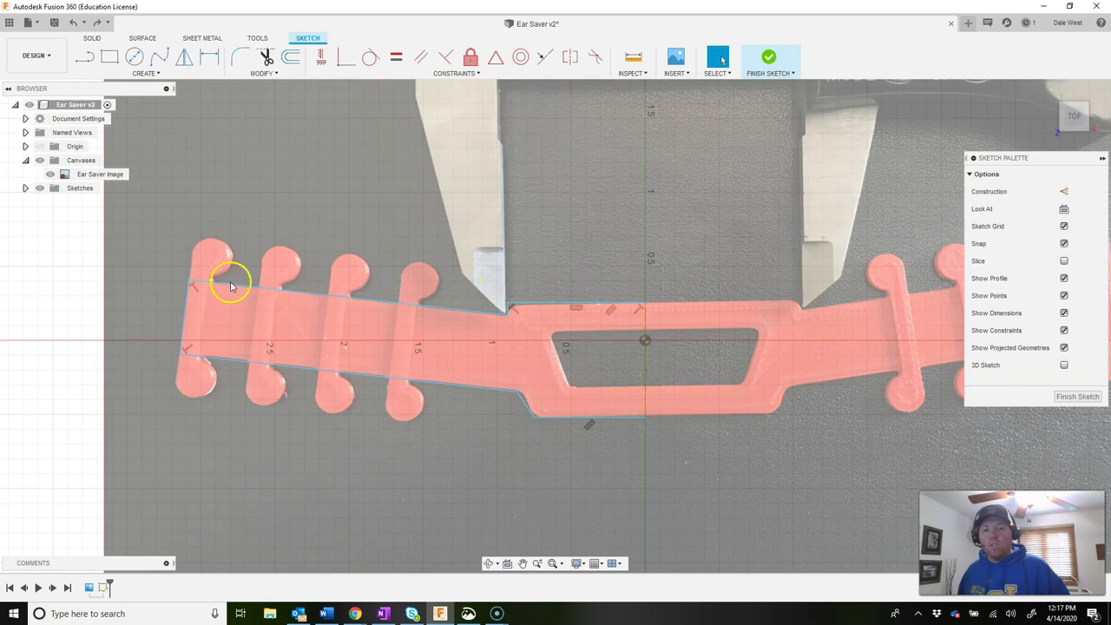
mouse_move(191, 263)
mouse_down()
mouse_move(301, 330)
mouse_move(561, 416)
mouse_move(732, 451)
mouse_move(630, 457)
mouse_up()
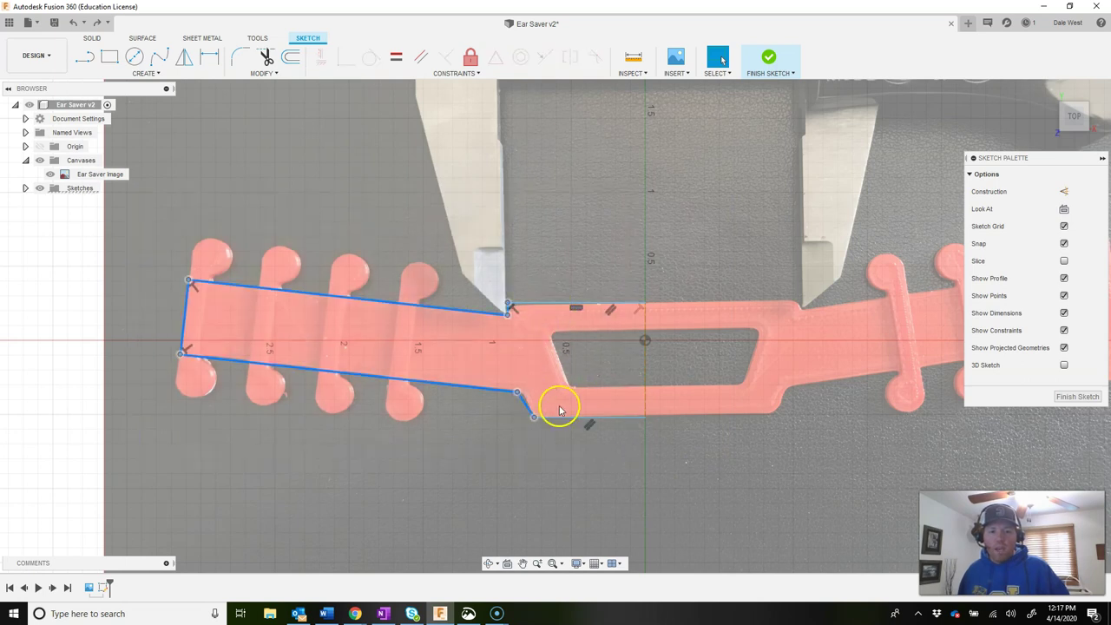
click(546, 472)
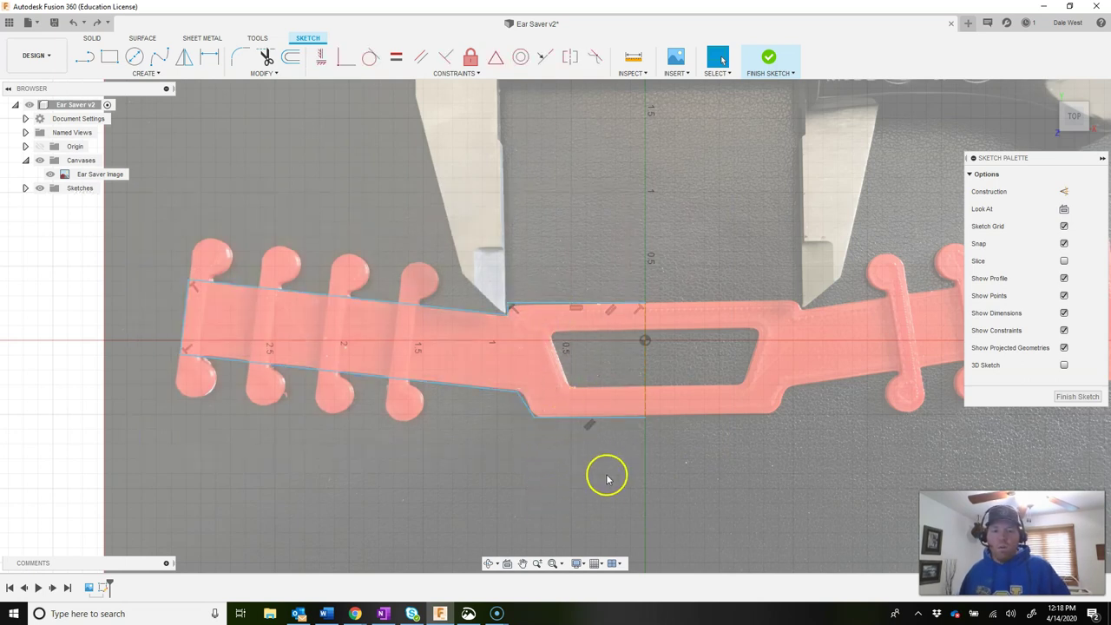
Step: Mirror the whole left half of the outline, excluding the centre line, about the vertical construction line through the origin
drag(584, 482, 551, 446)
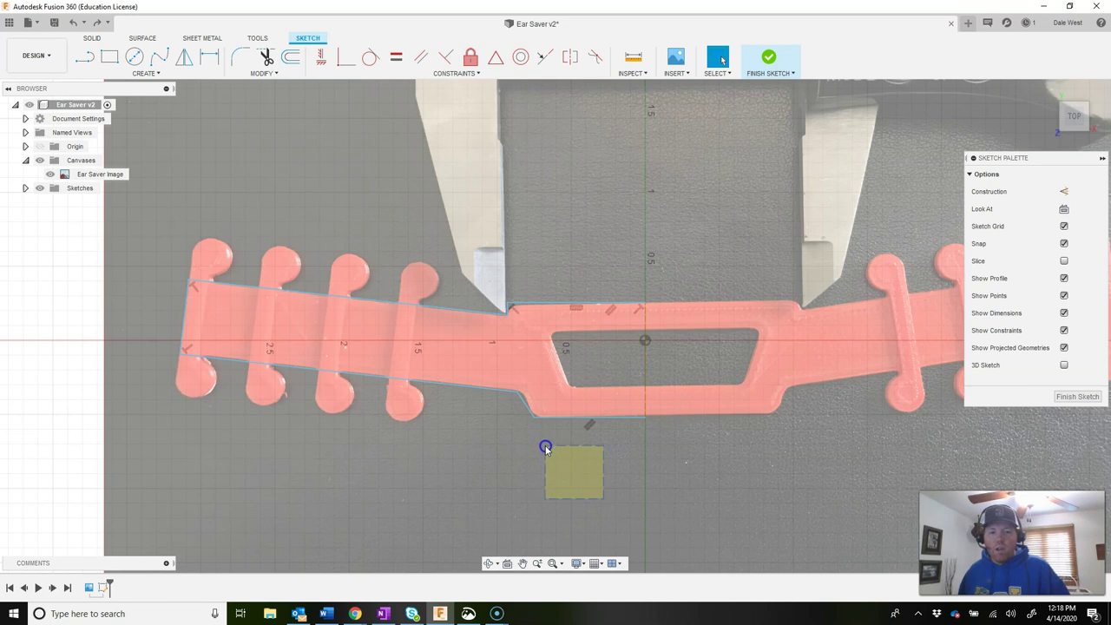
drag(544, 440, 154, 253)
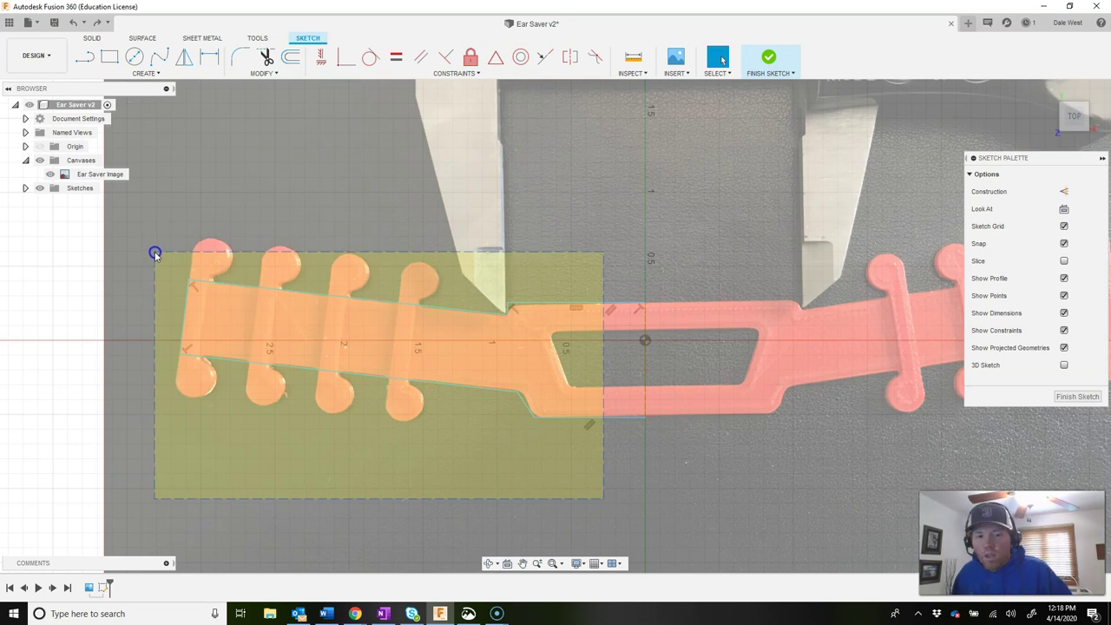
mouse_move(154, 252)
mouse_down()
mouse_move(149, 215)
mouse_move(429, 463)
mouse_move(595, 523)
mouse_up()
mouse_move(596, 507)
mouse_down()
mouse_move(603, 495)
mouse_move(378, 309)
mouse_move(149, 240)
mouse_move(190, 265)
mouse_up()
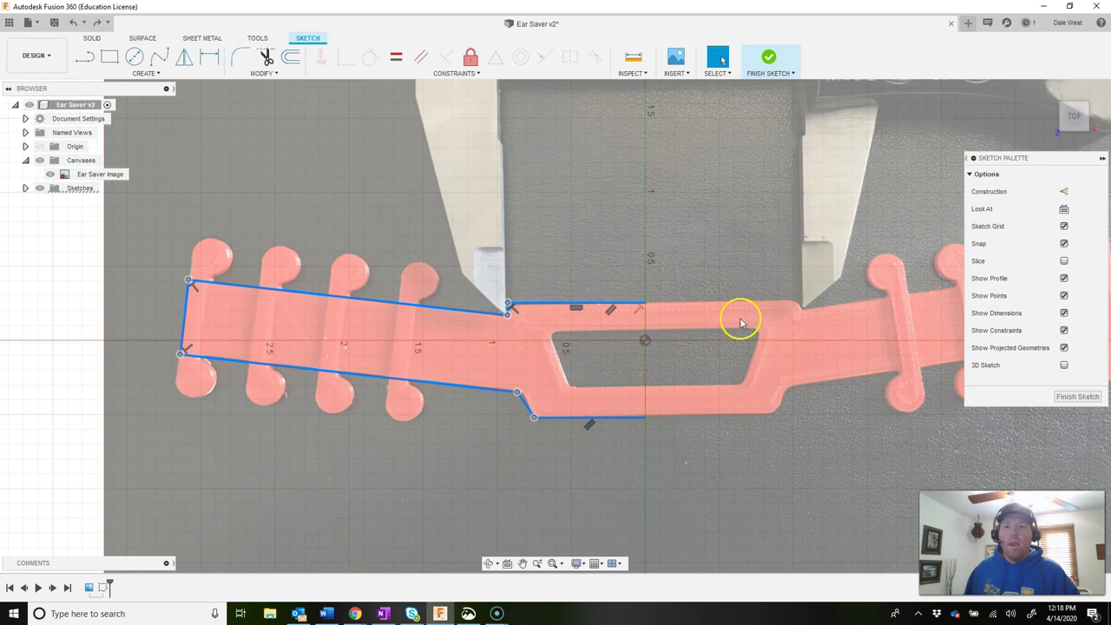
click(185, 61)
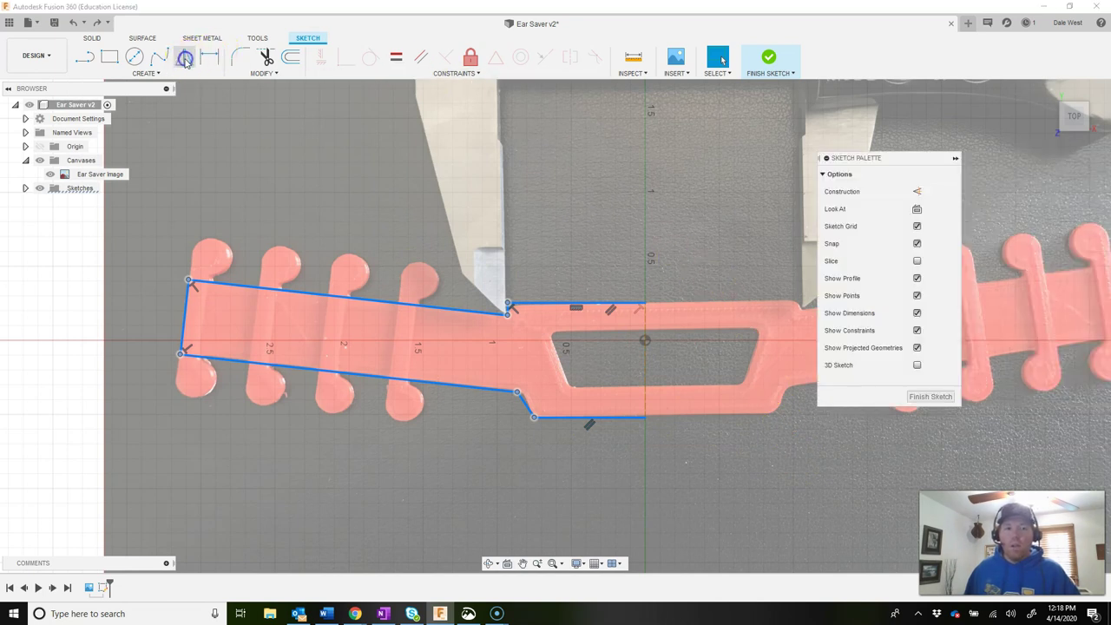
drag(641, 250, 417, 253)
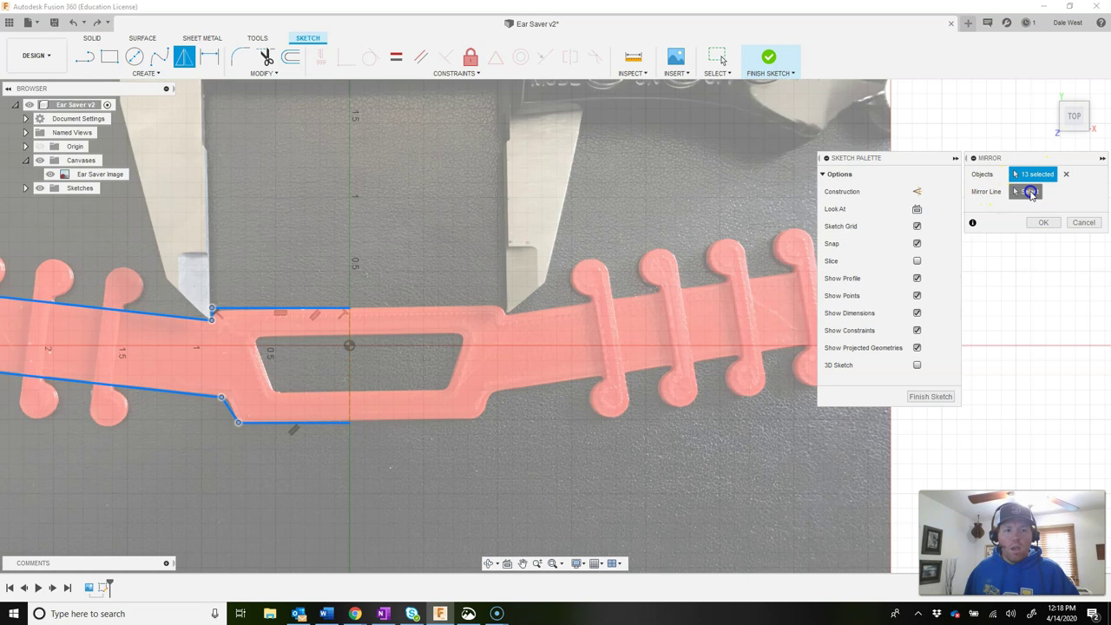
click(1029, 192)
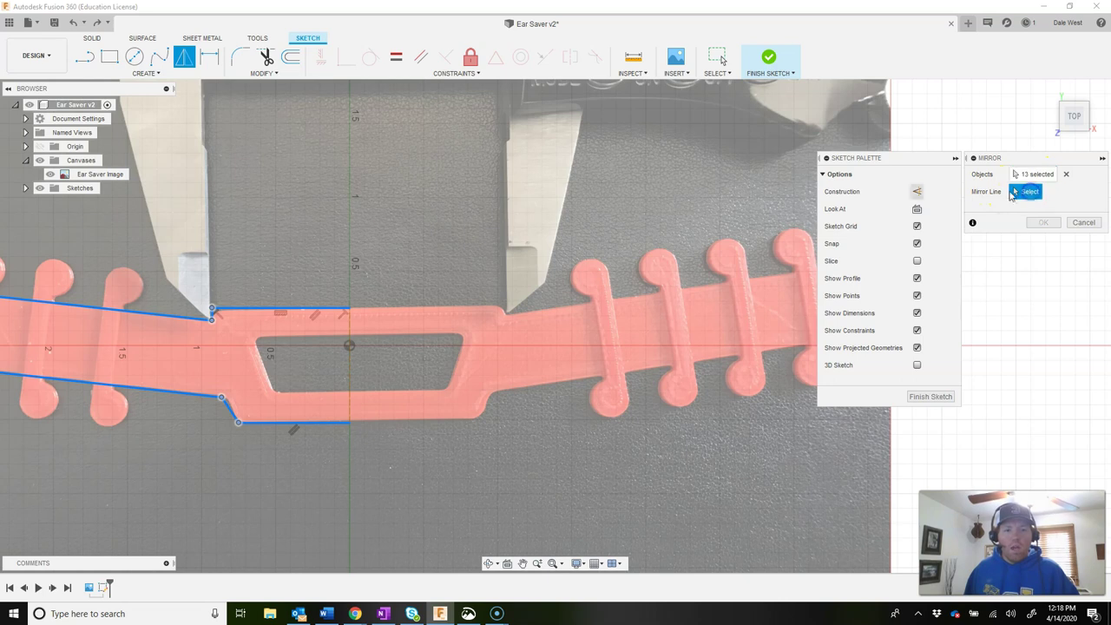
click(350, 379)
click(405, 323)
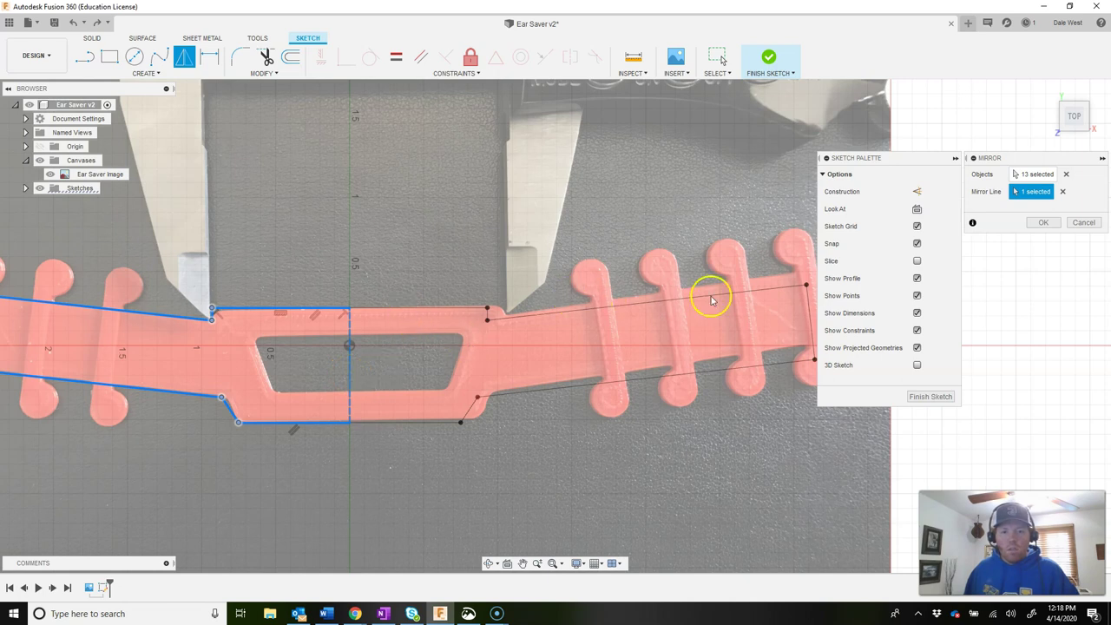
scroll(657, 426, down, 2)
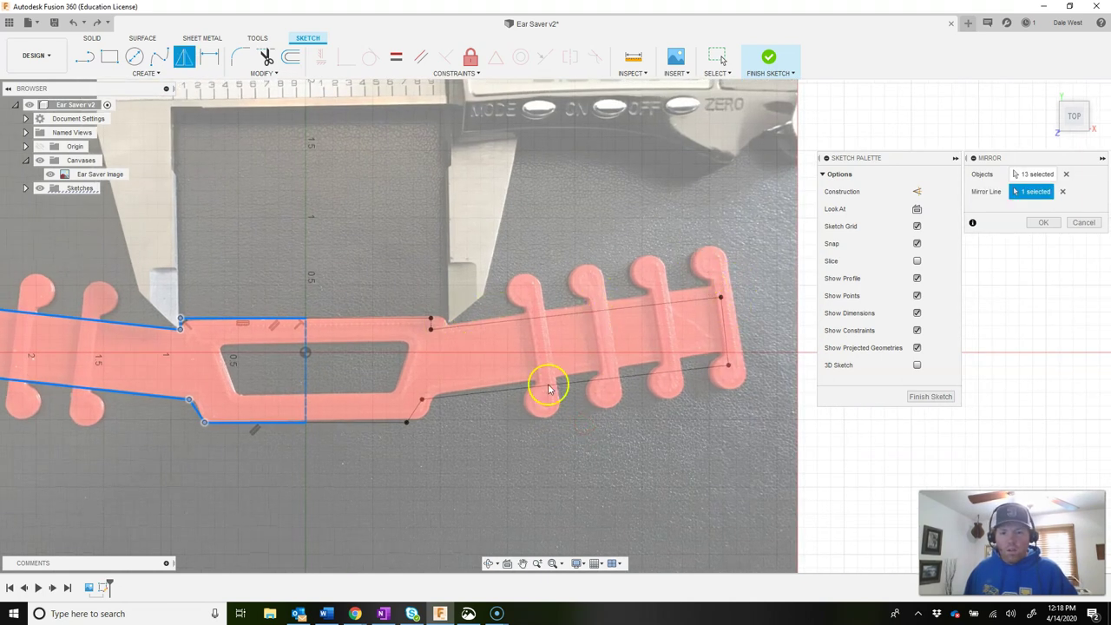
drag(549, 388, 705, 403)
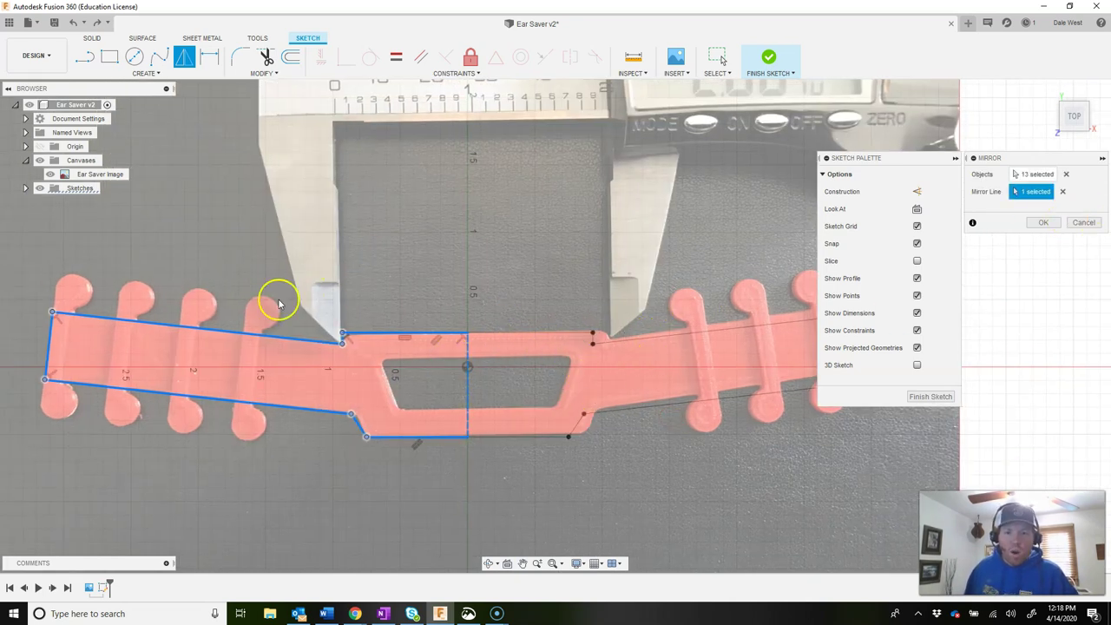
click(1043, 223)
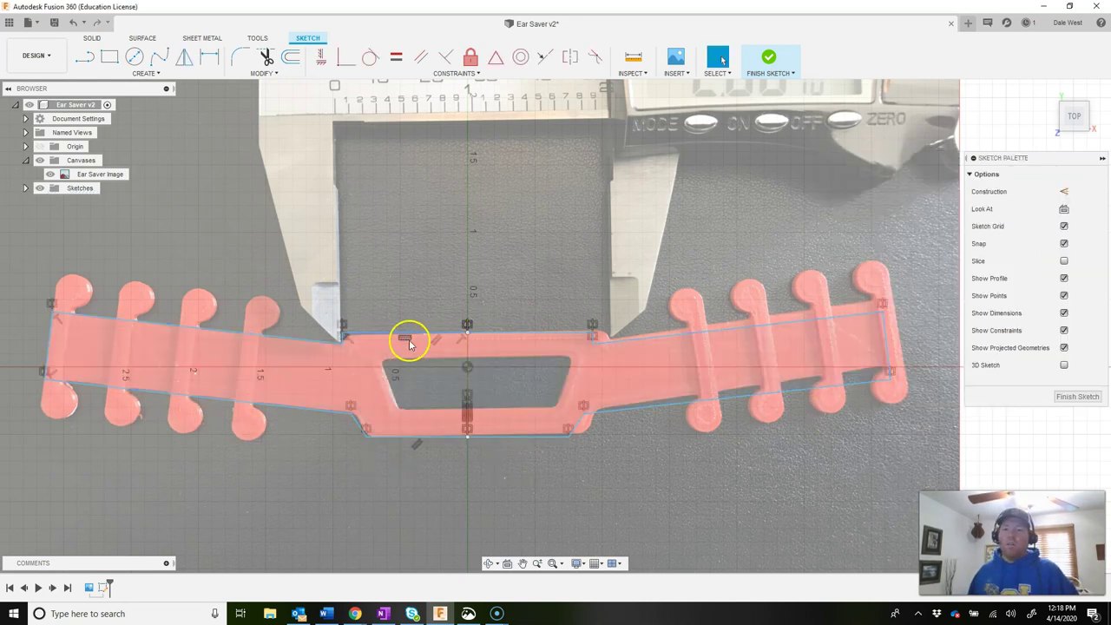
click(518, 365)
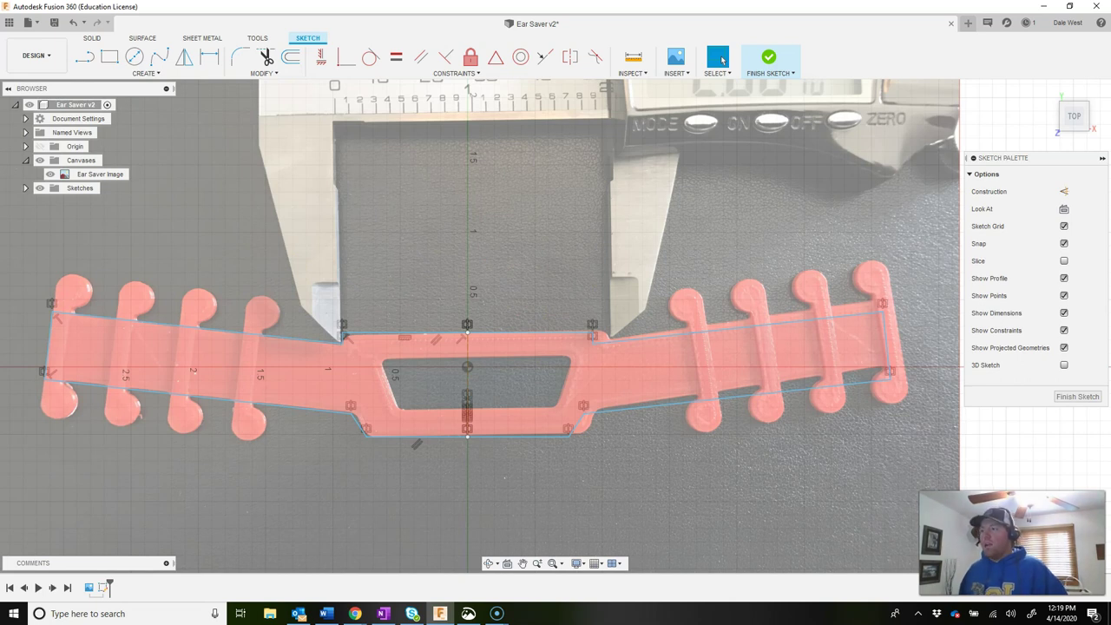
Step: Finish the outline sketch and extrude the closed profile upward 0.05 in as a new body
click(769, 58)
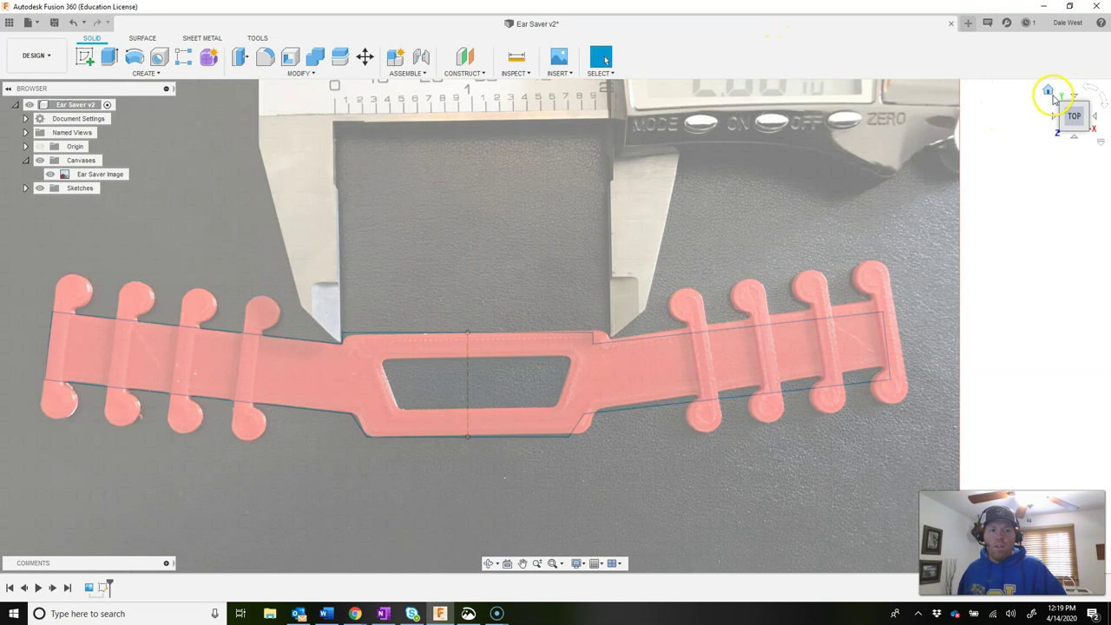
click(1049, 93)
click(110, 59)
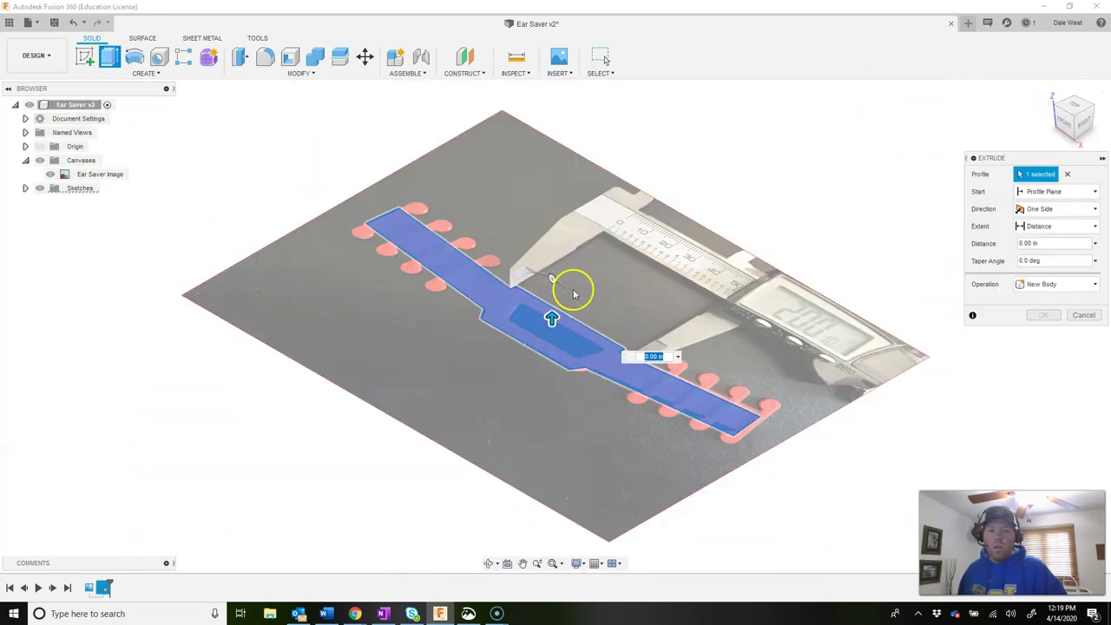
drag(552, 318, 555, 284)
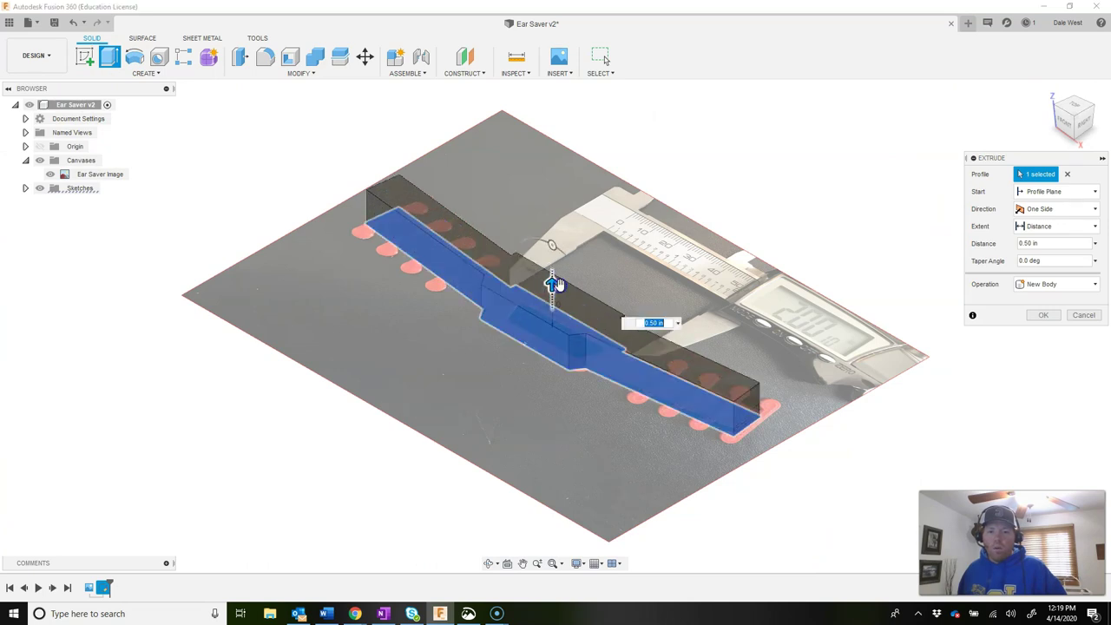
text(0)
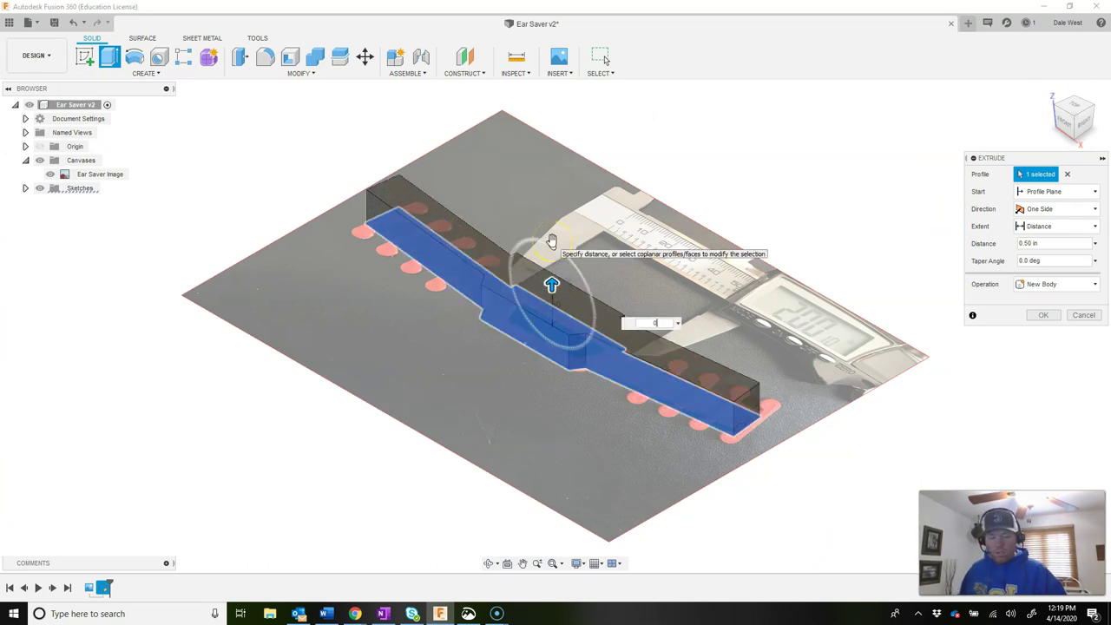
text(.05)
key(Return)
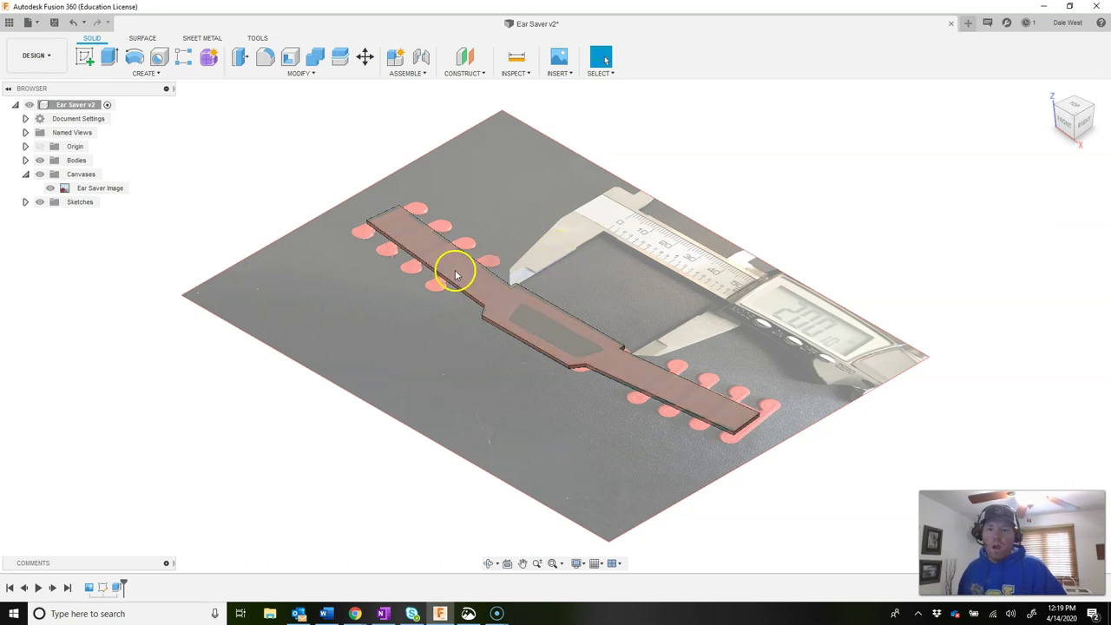
Step: Save the design with the version description "Main Body"
scroll(526, 315, up, 3)
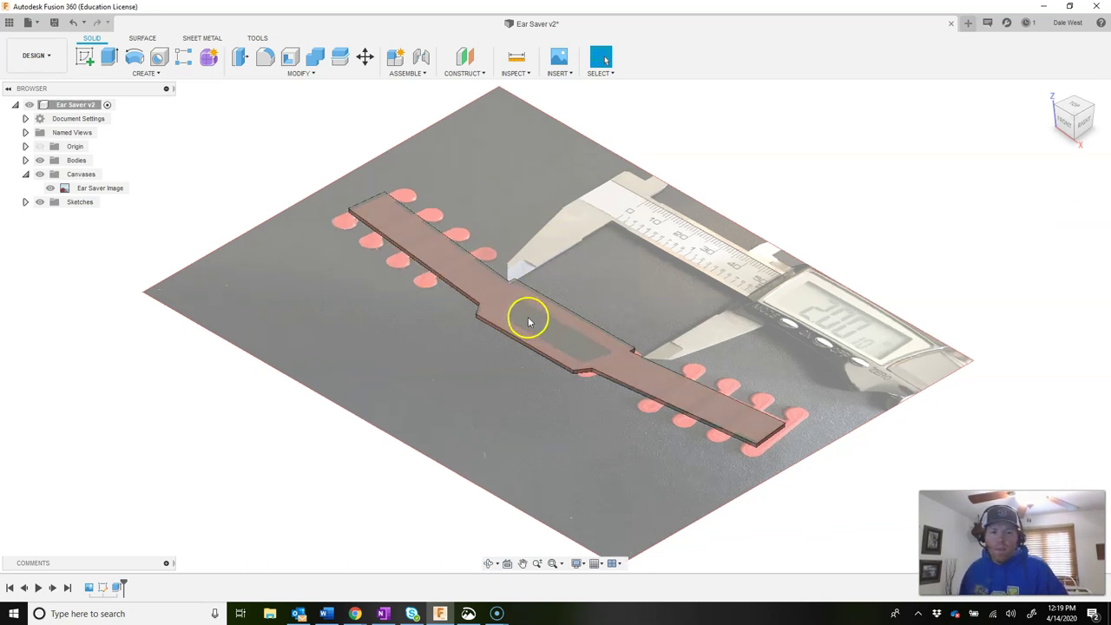
click(54, 24)
click(568, 281)
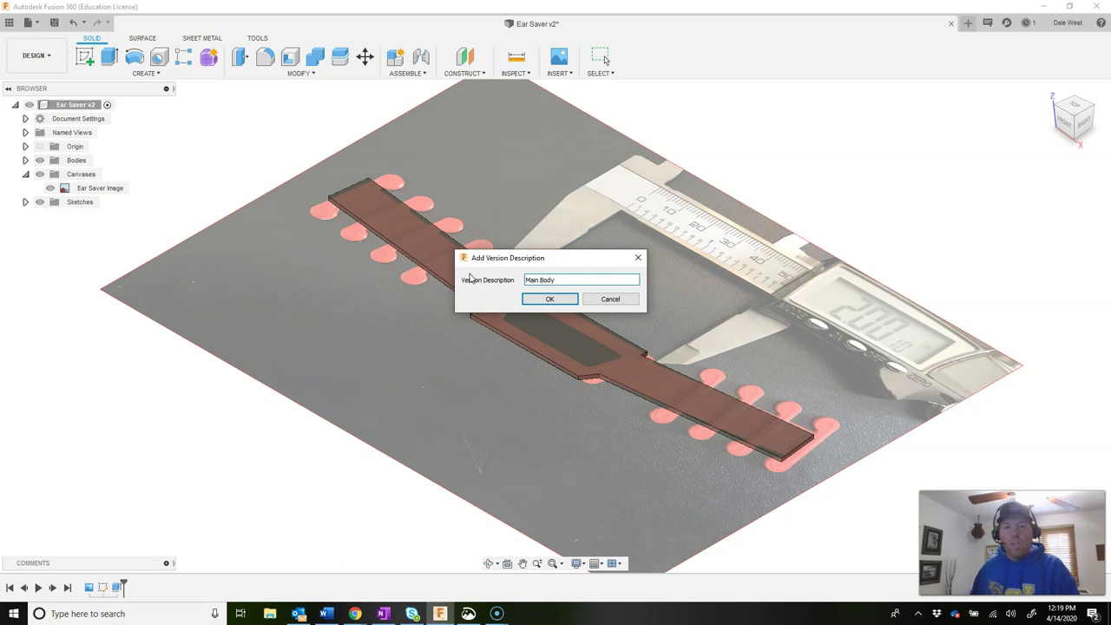
key(Return)
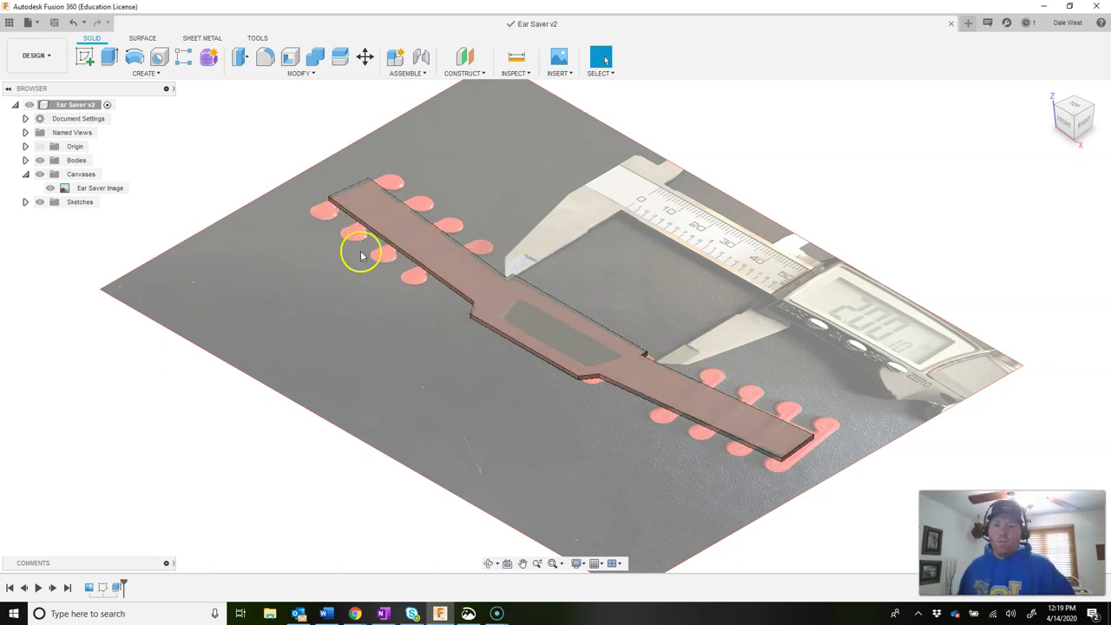
Step: Start a new sketch on the upper face of the extruded ear saver body
click(89, 58)
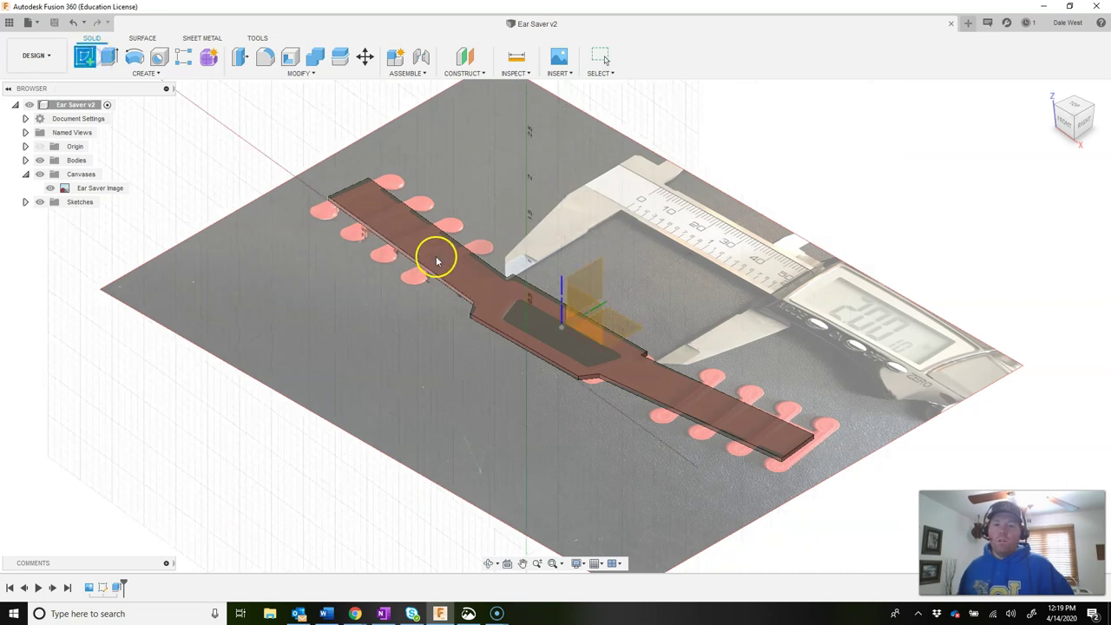
scroll(500, 289, up, 6)
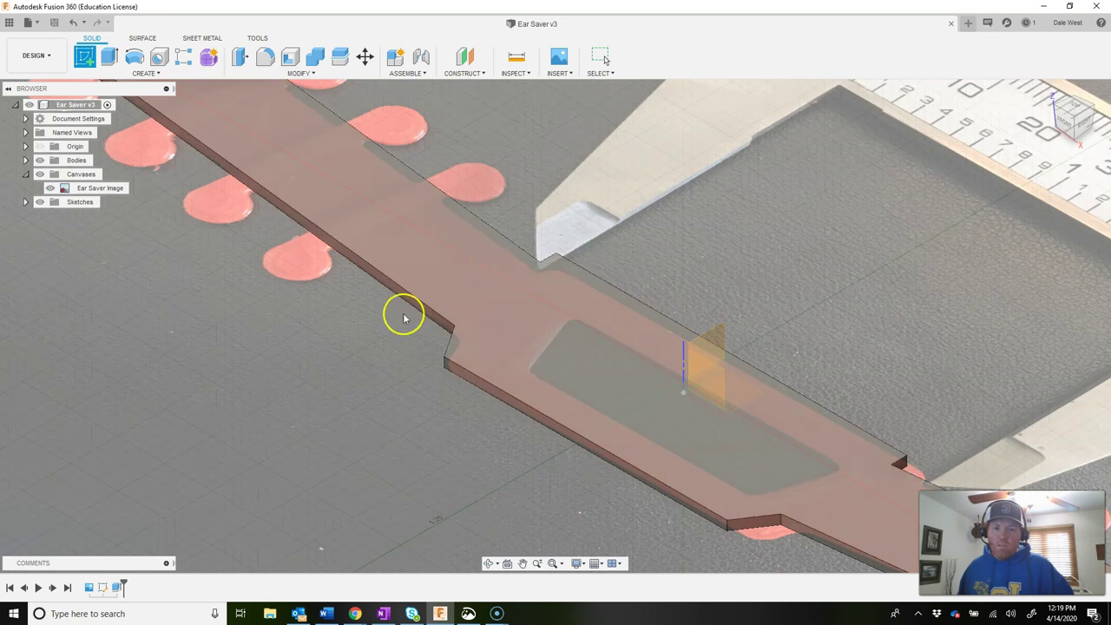
click(496, 293)
drag(739, 355, 414, 345)
scroll(477, 315, up, 2)
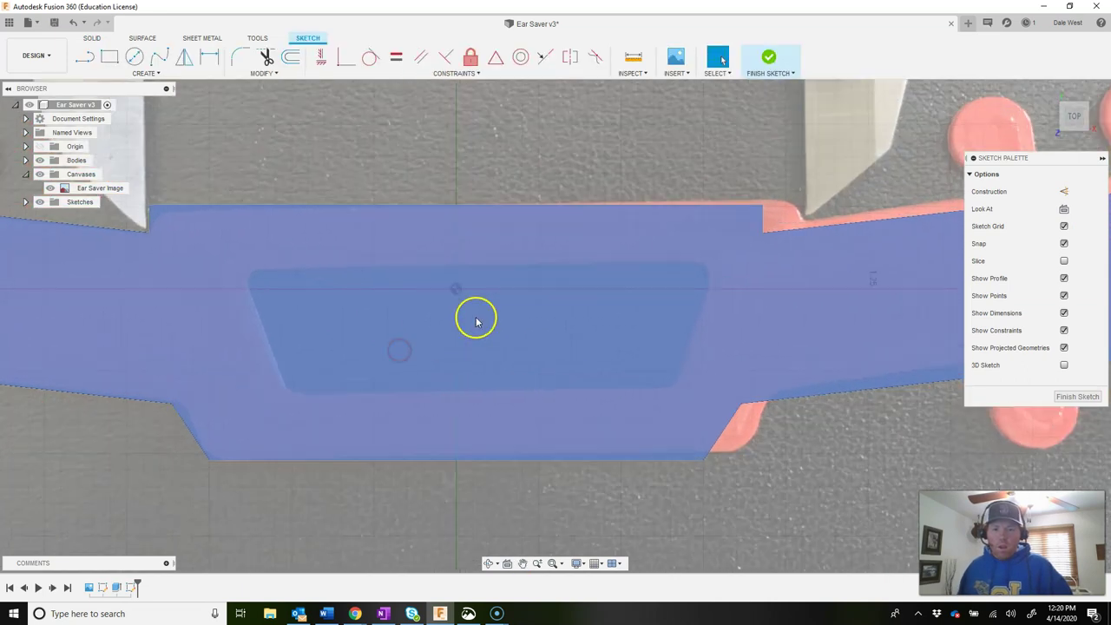
key(Escape)
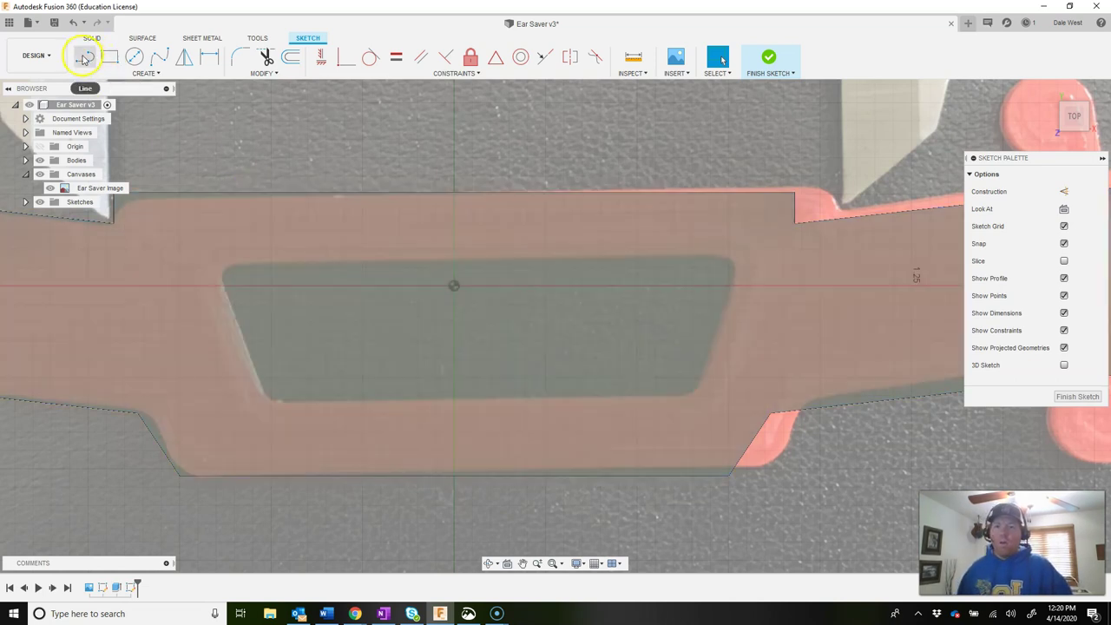
Step: Draw a vertical construction line about 0.18 in long from the upper edge's midpoint down to the central opening's upper edge
click(84, 57)
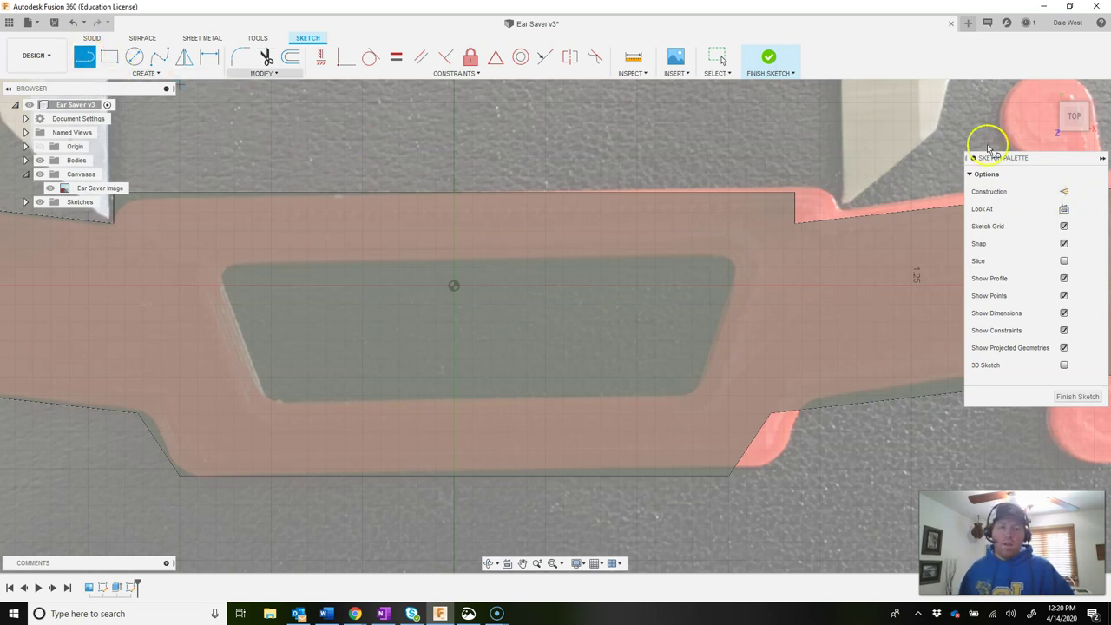
click(1064, 192)
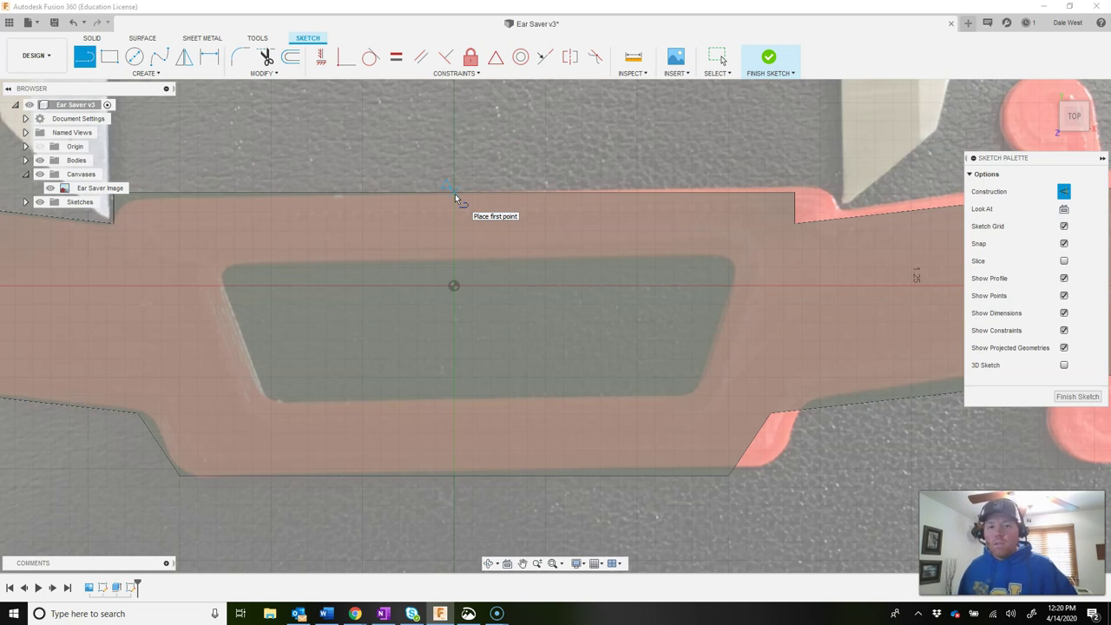
drag(454, 191, 453, 263)
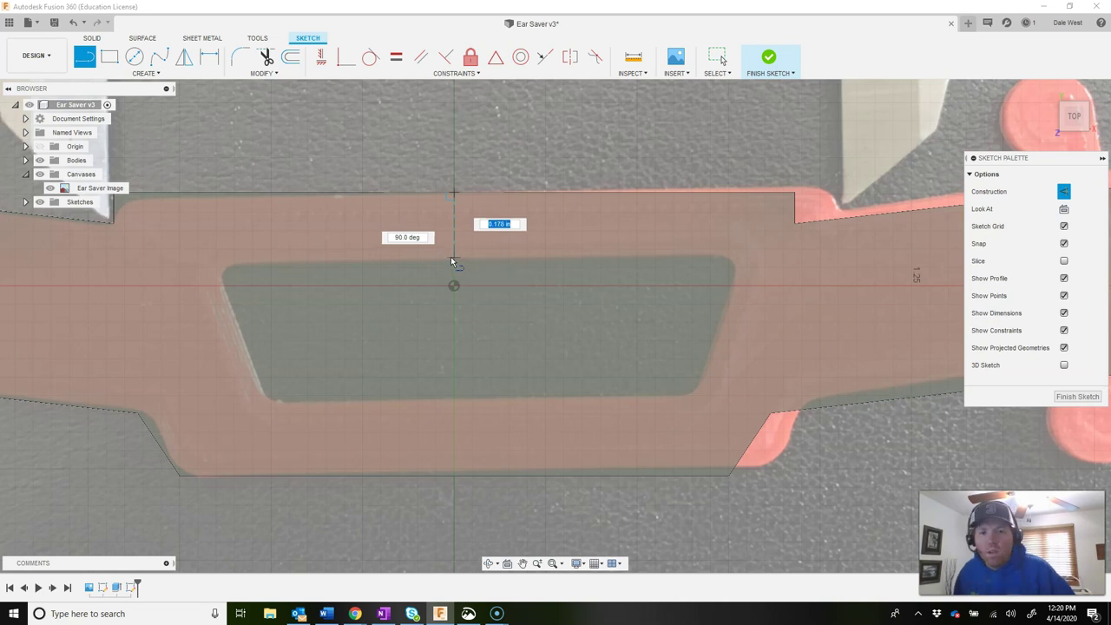
click(453, 259)
drag(454, 259, 551, 221)
key(Escape)
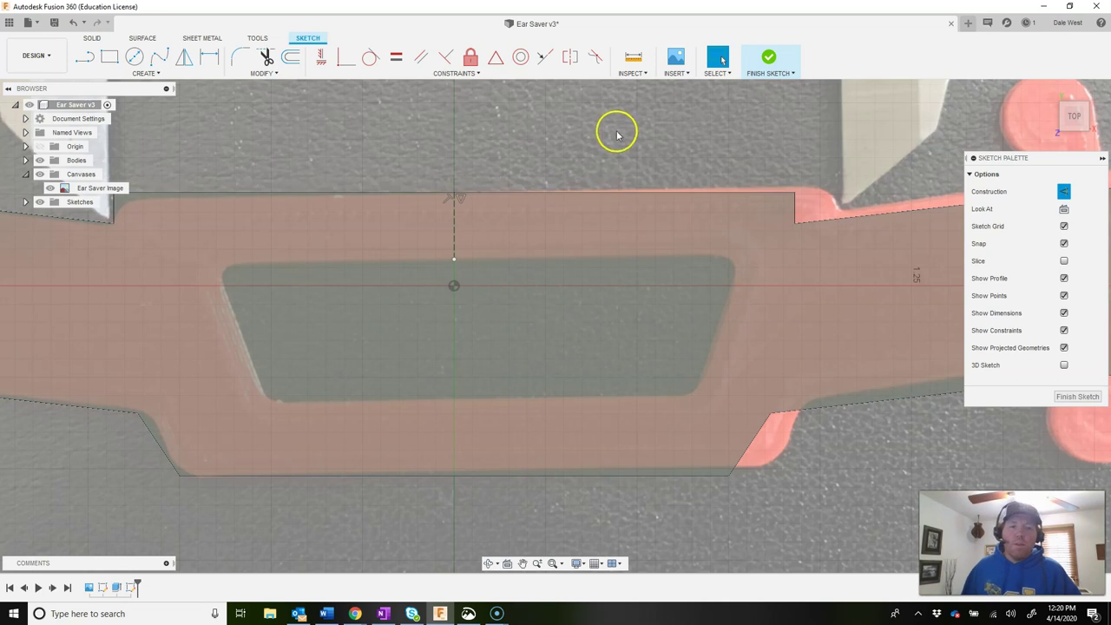
Step: Trace the opening's left half with solid lines: about 0.65 in along the upper edge, the slanted side, and about 0.52 in back to the centre axis
click(1067, 191)
click(747, 179)
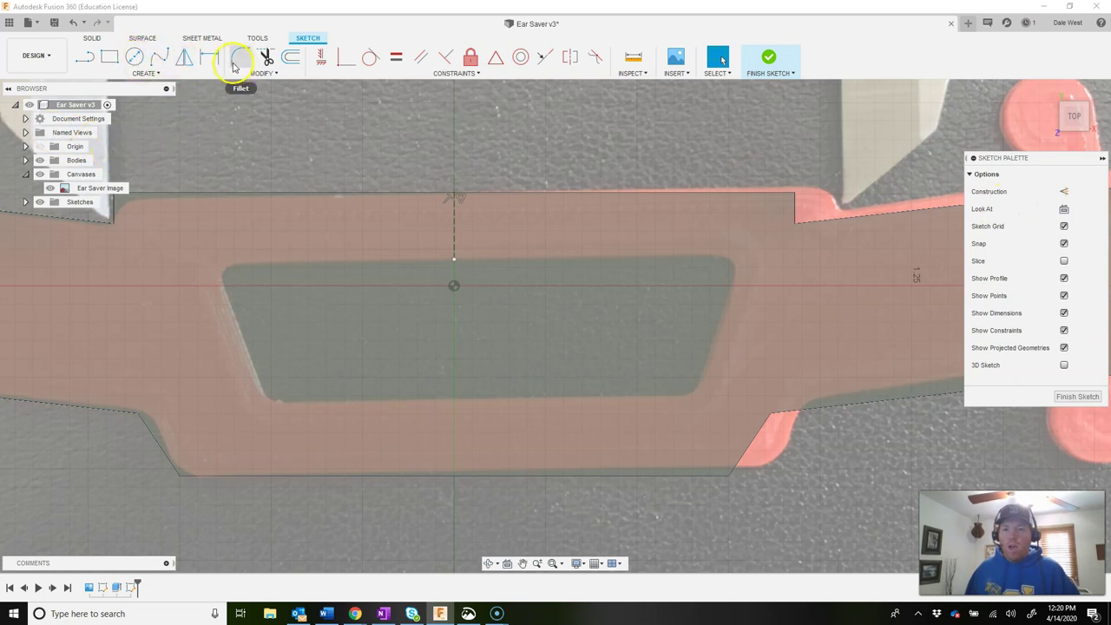
click(86, 63)
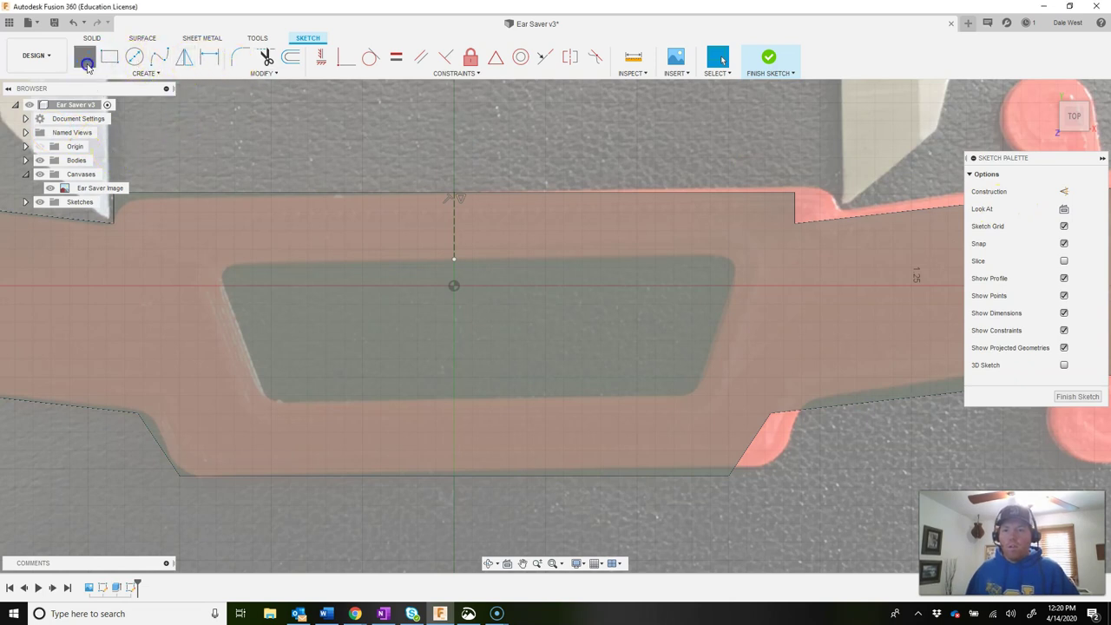
click(455, 260)
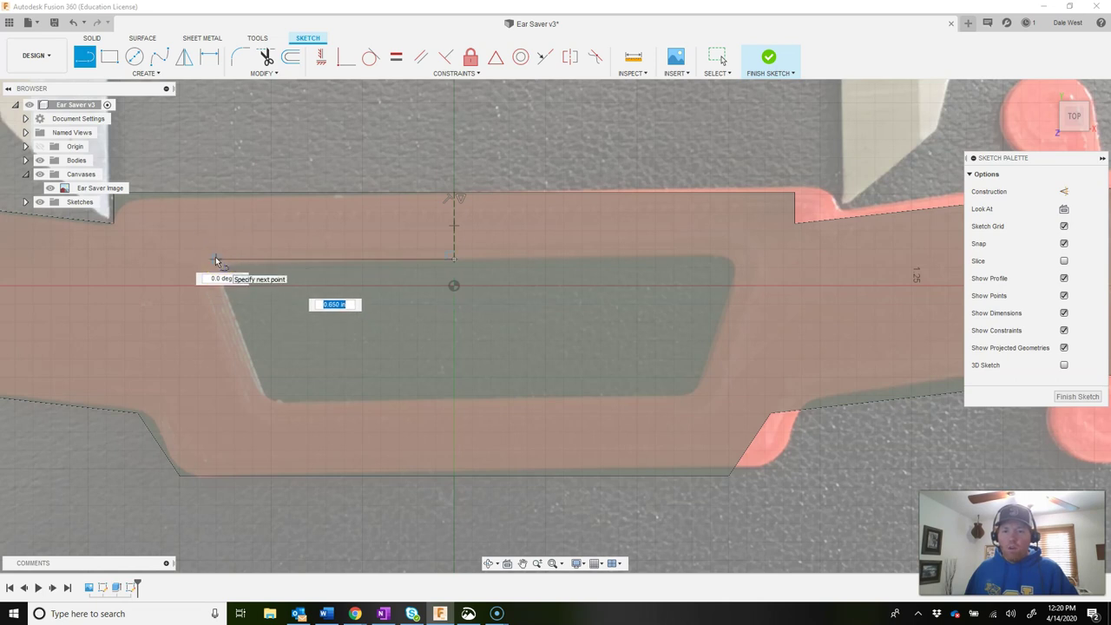
click(216, 259)
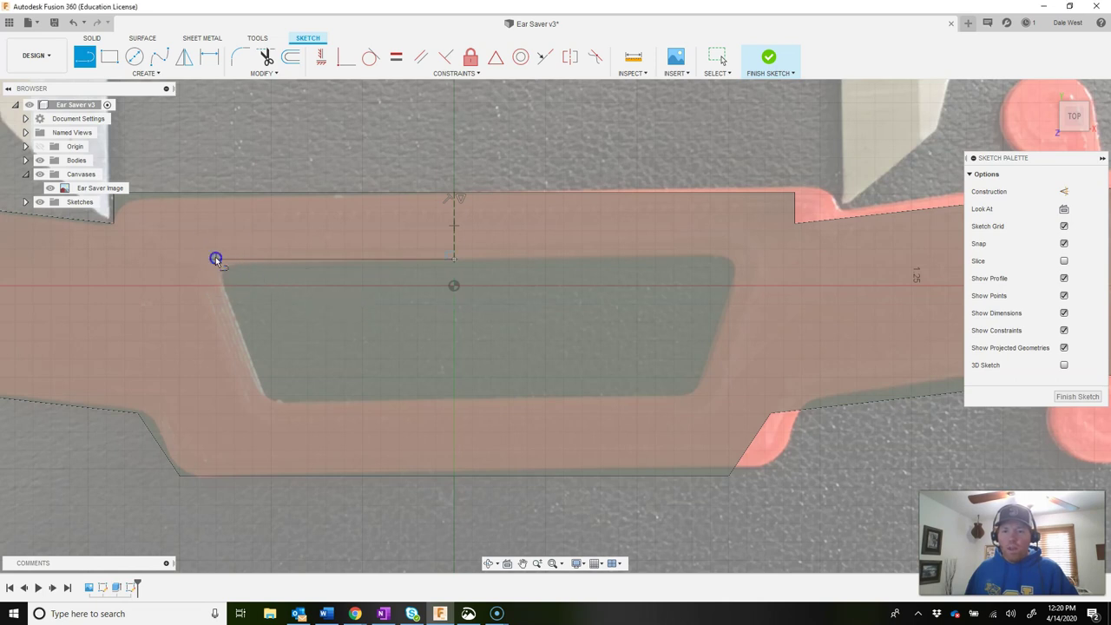
click(266, 402)
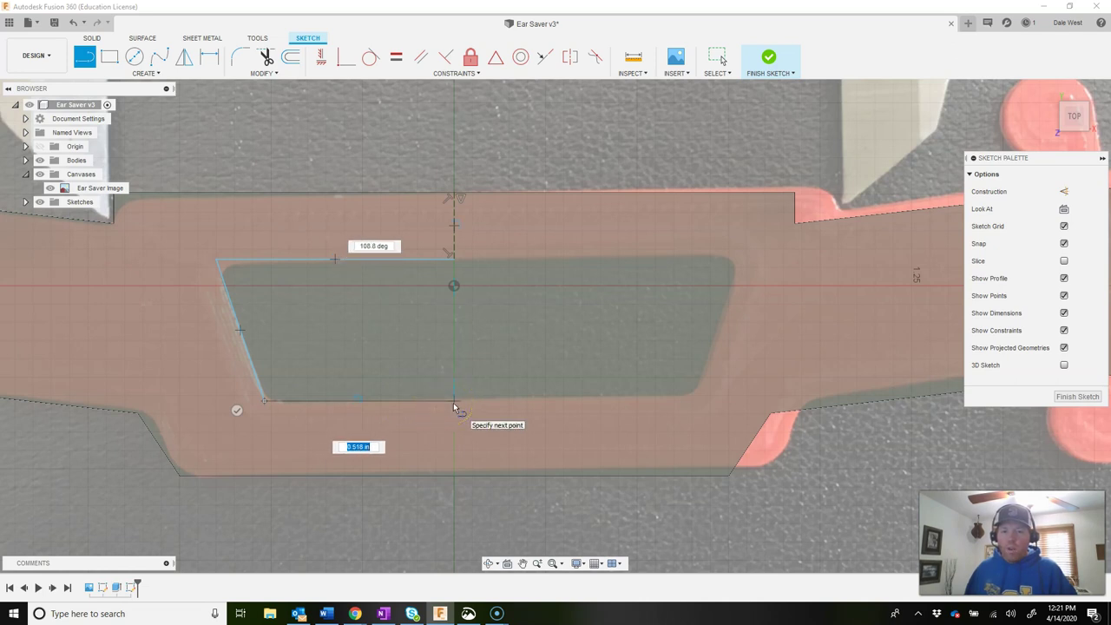
click(452, 287)
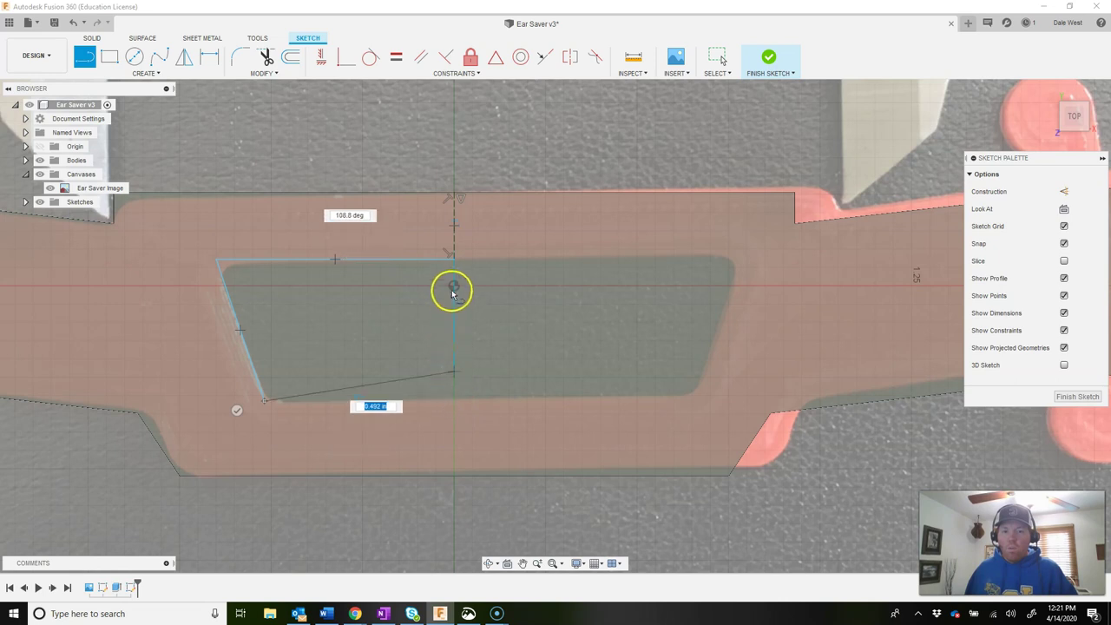
click(455, 401)
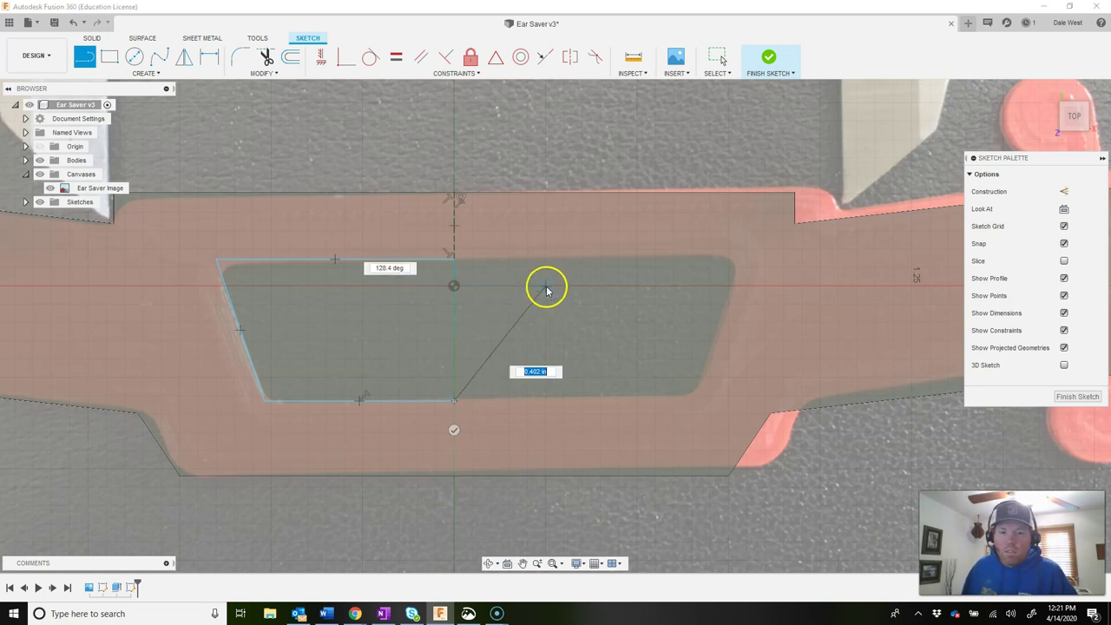
key(Escape)
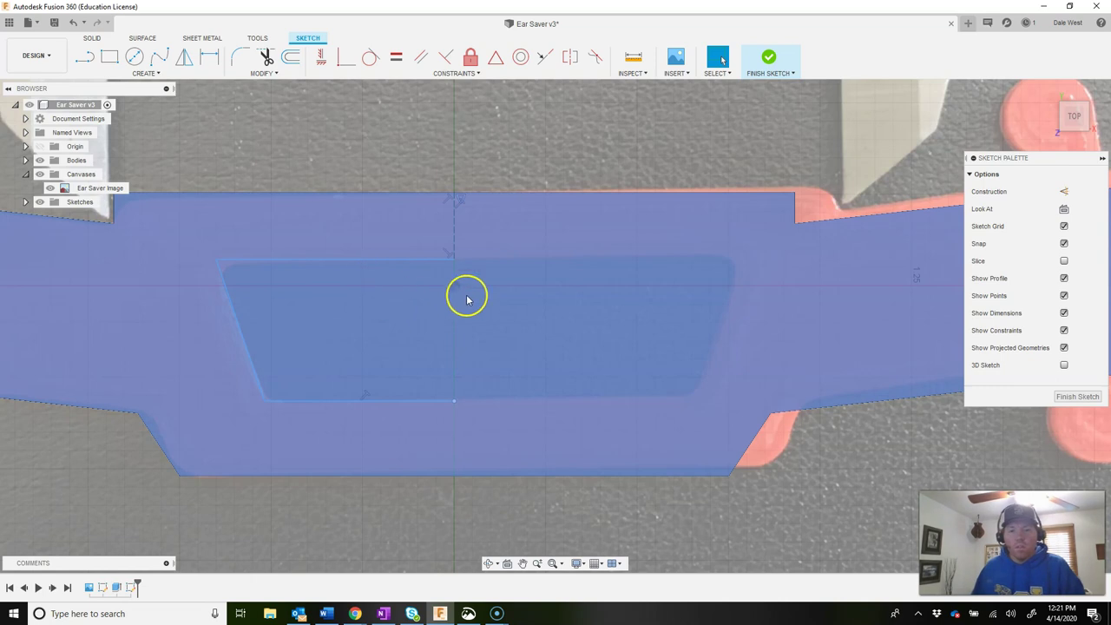
Step: Draw a vertical construction line on the centre axis from the opening's upper edge to its lower edge, and turn construction mode off
click(84, 56)
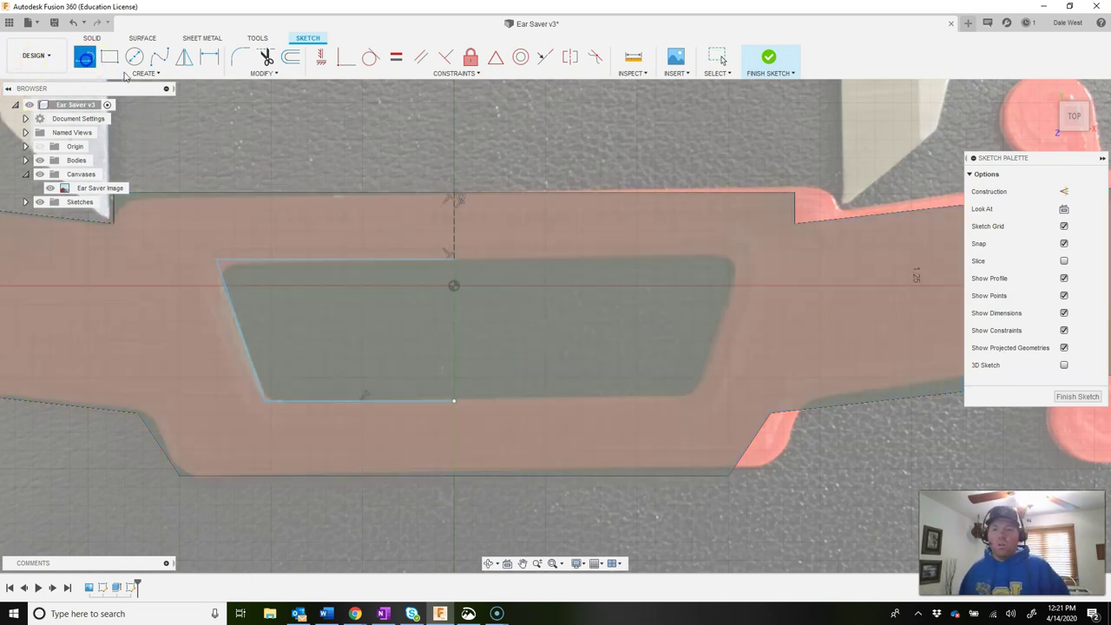
click(1064, 192)
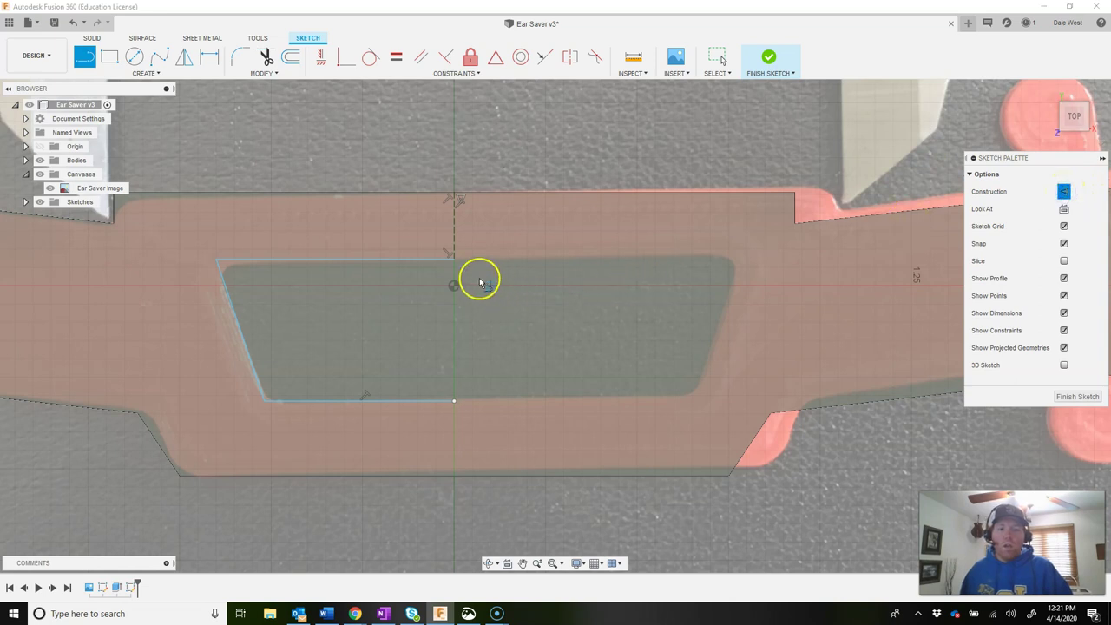
click(453, 260)
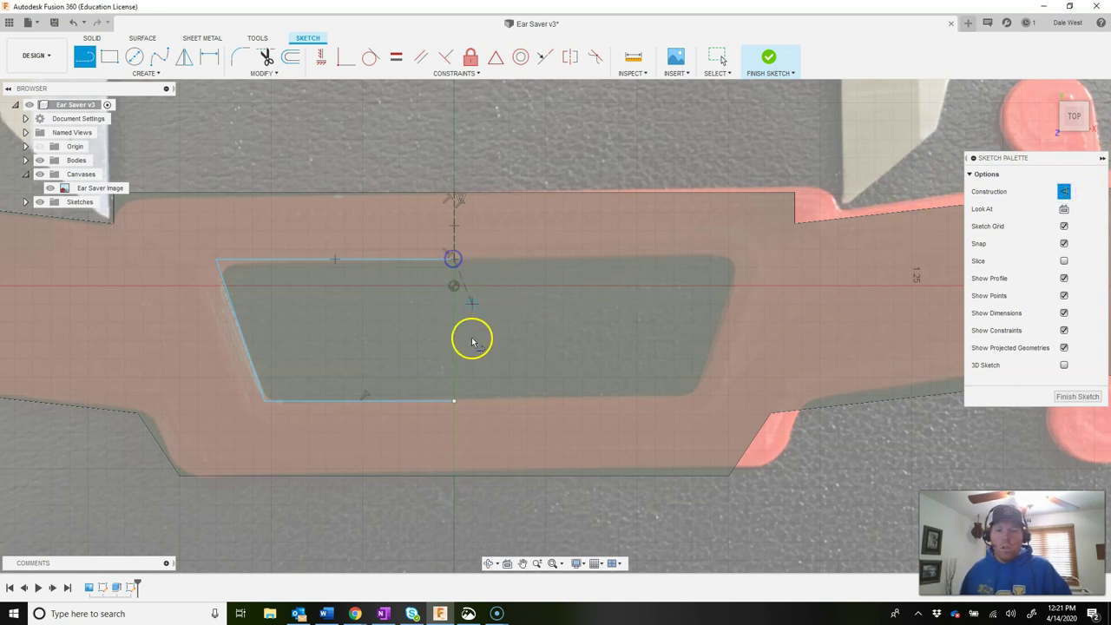
click(454, 401)
key(Escape)
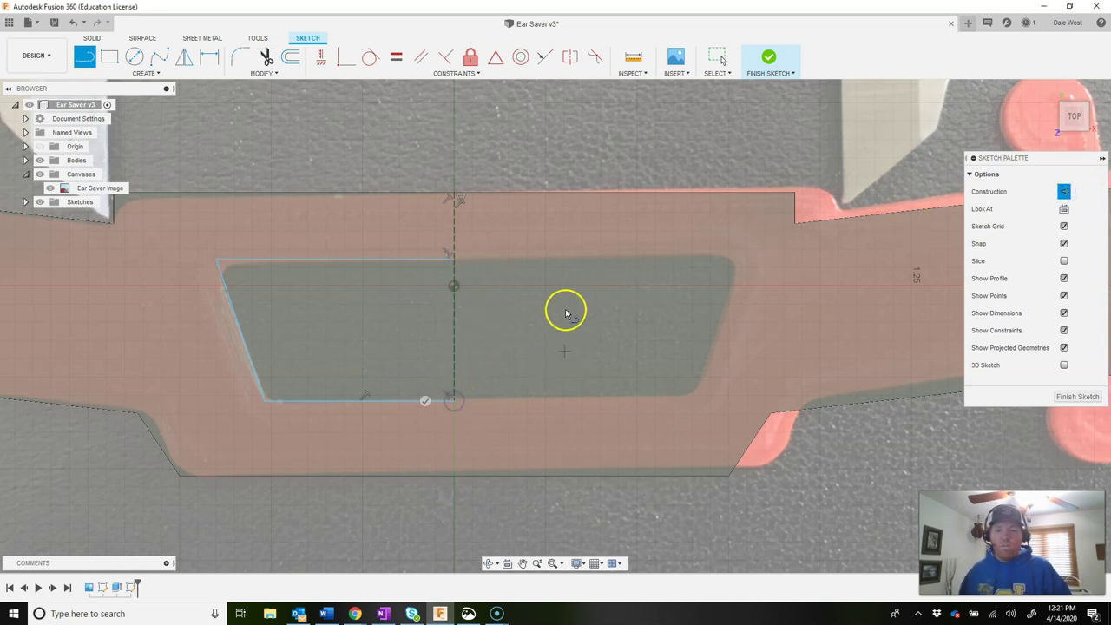
click(568, 303)
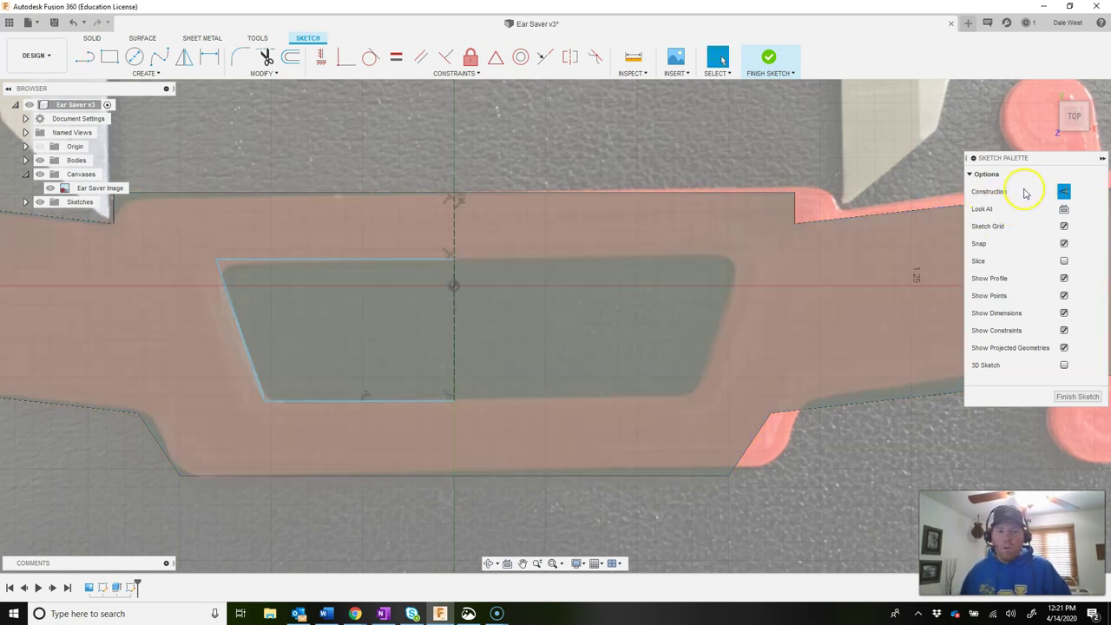
click(1065, 191)
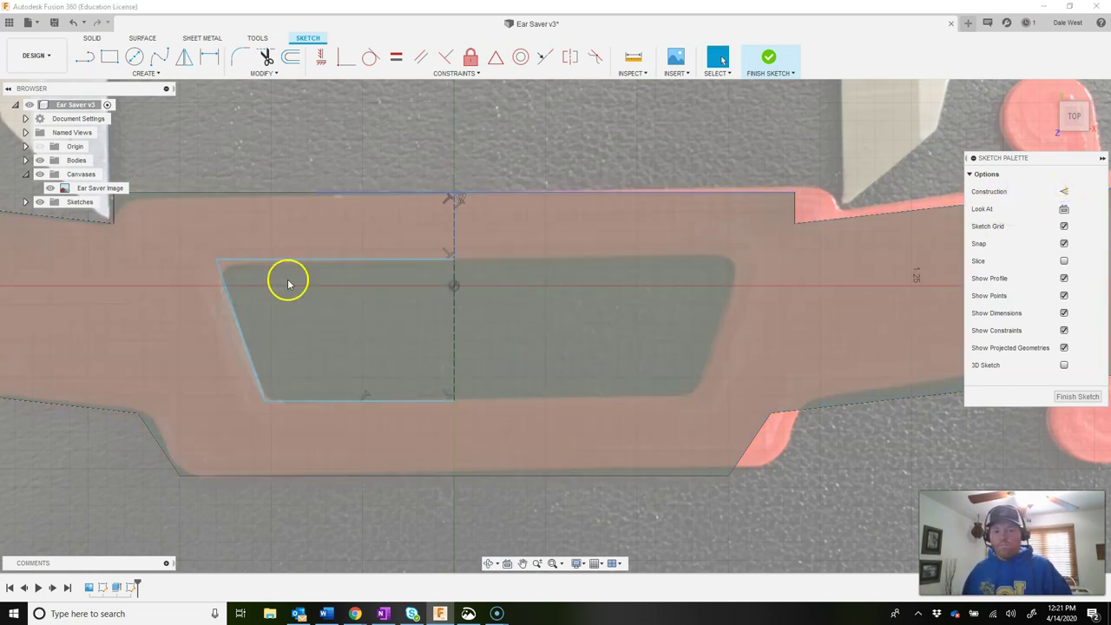
click(261, 260)
click(421, 425)
click(417, 425)
double_click(410, 429)
drag(421, 430, 195, 240)
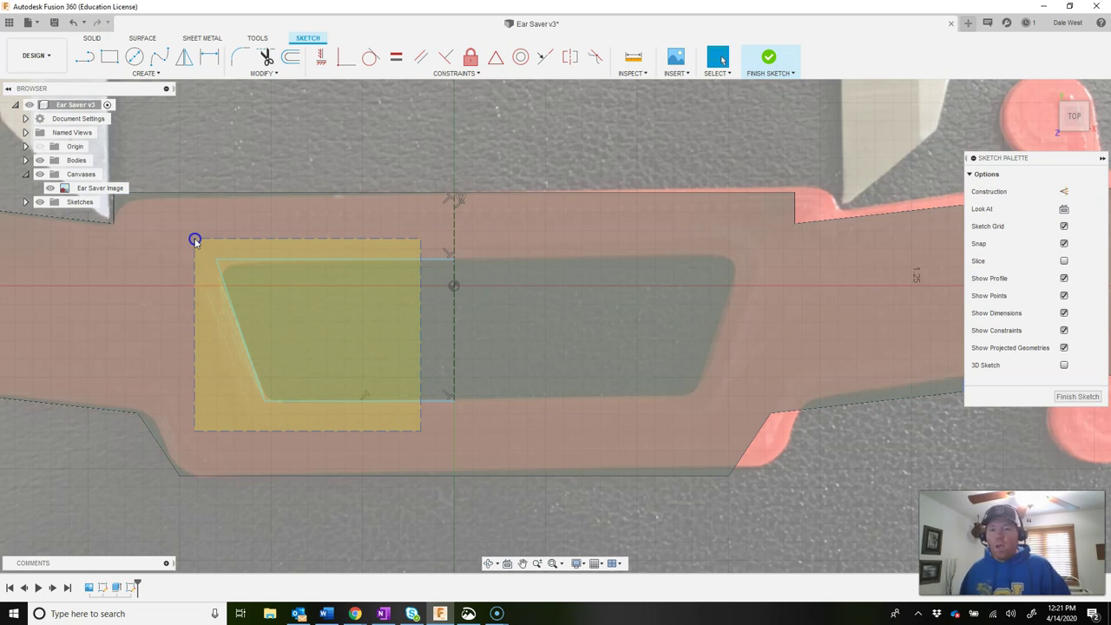
drag(195, 241, 194, 240)
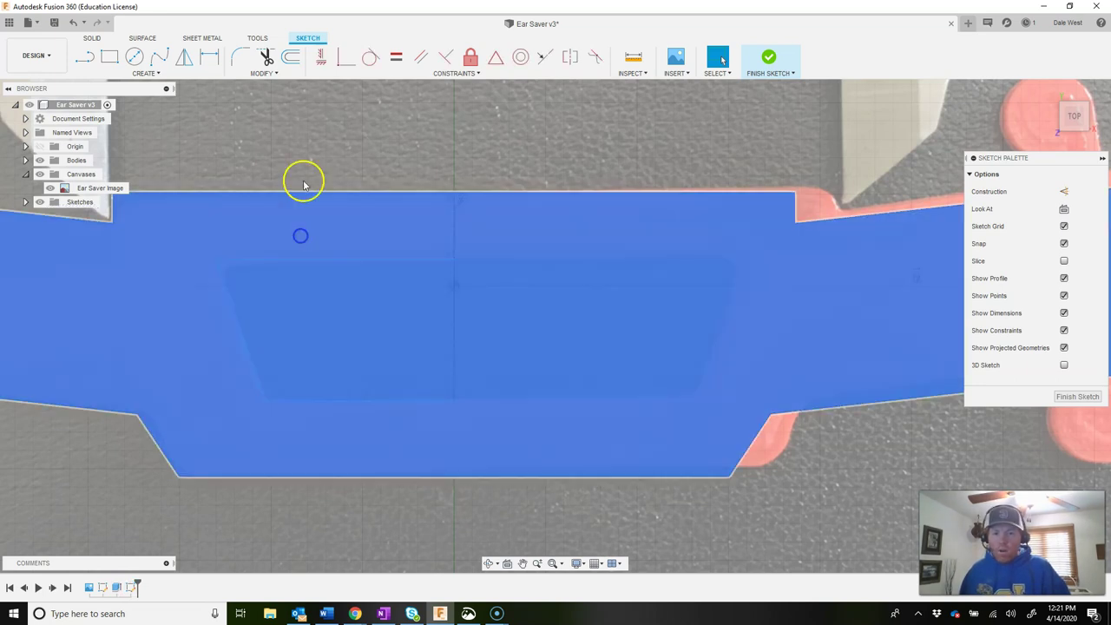
click(308, 139)
click(174, 231)
mouse_move(174, 229)
mouse_down()
mouse_move(355, 330)
mouse_move(478, 431)
mouse_up()
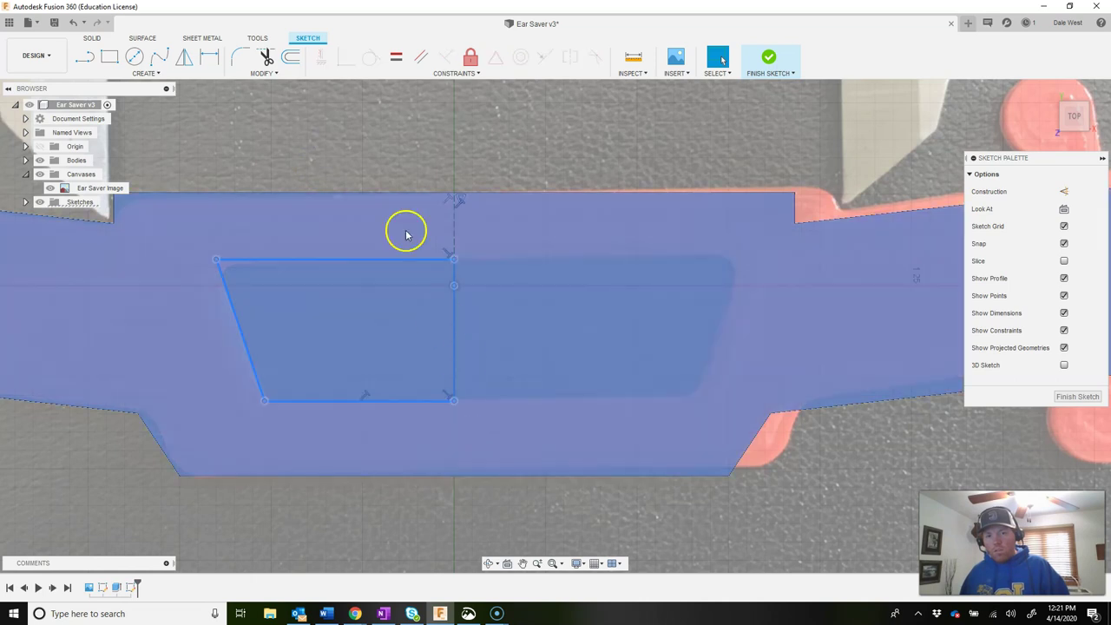
click(354, 111)
Step: Mirror the opening's traced left half about the vertical construction line above it and finish the sketch
mouse_move(179, 228)
mouse_down()
mouse_move(397, 350)
mouse_move(512, 432)
mouse_up()
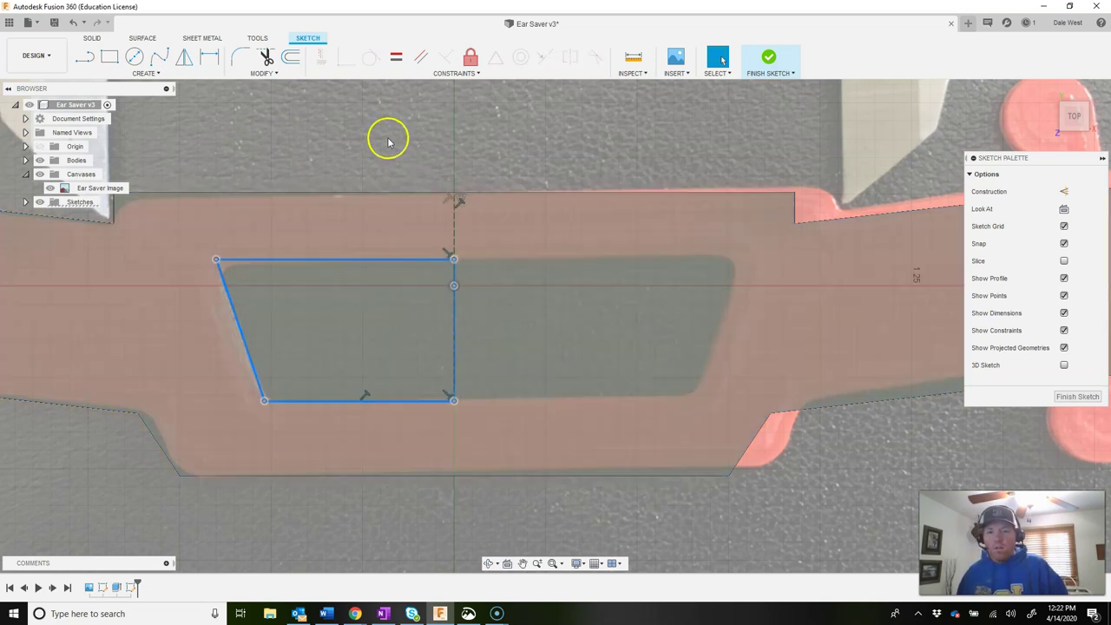
click(185, 59)
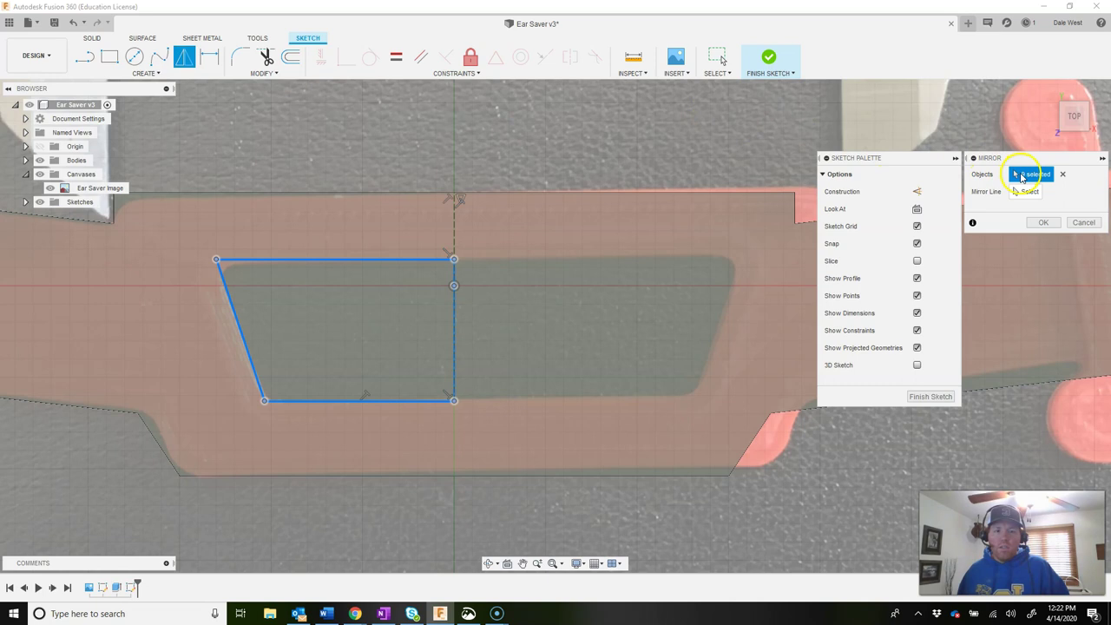
click(1030, 192)
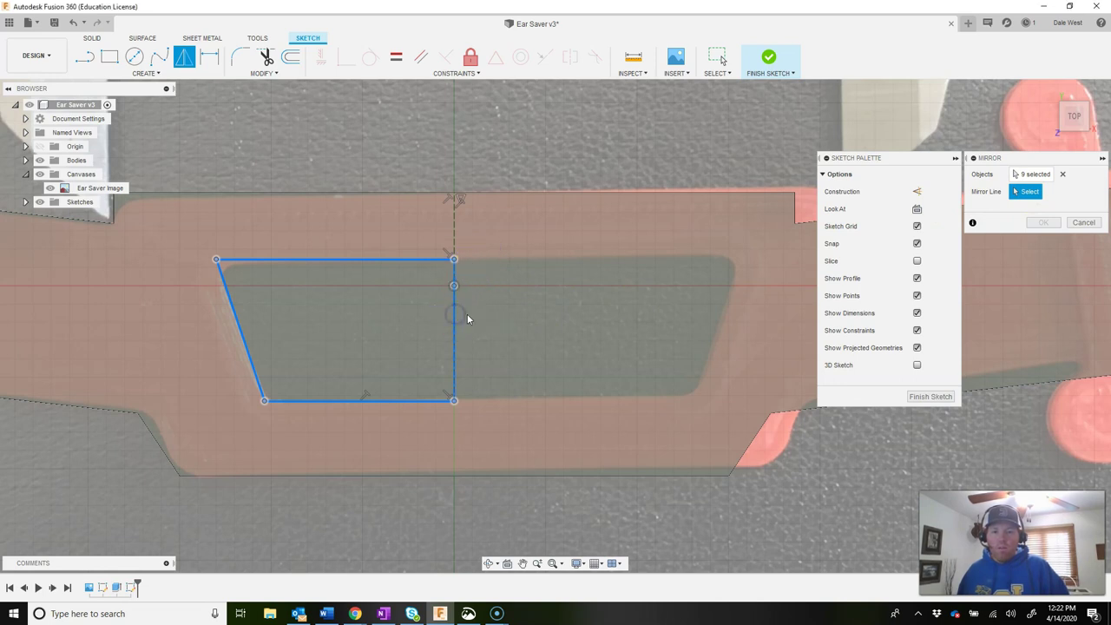
click(454, 223)
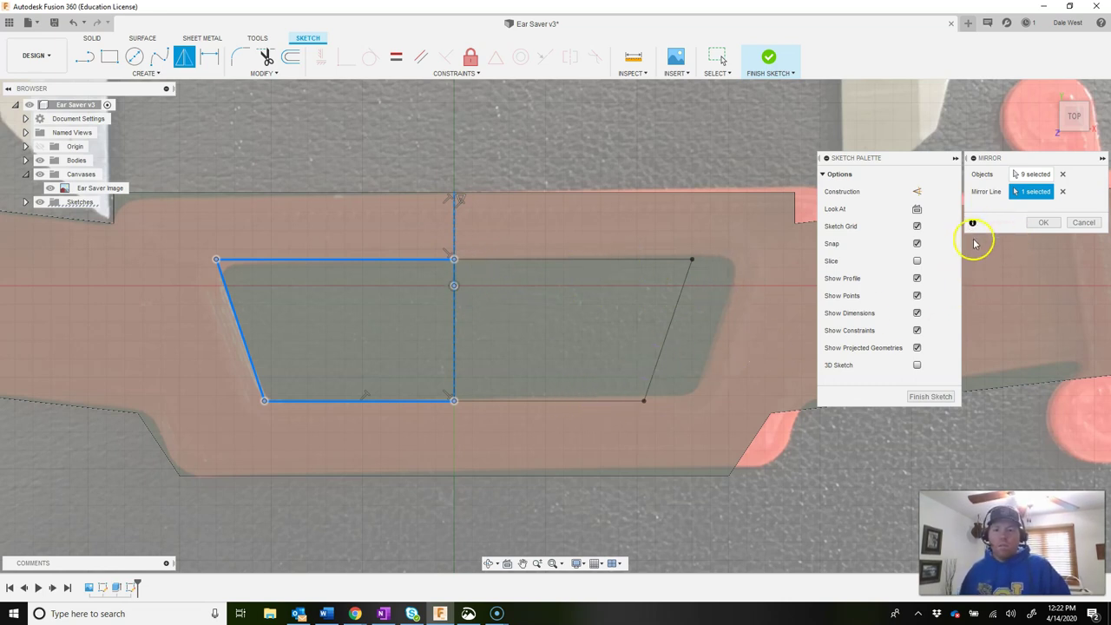
click(1043, 223)
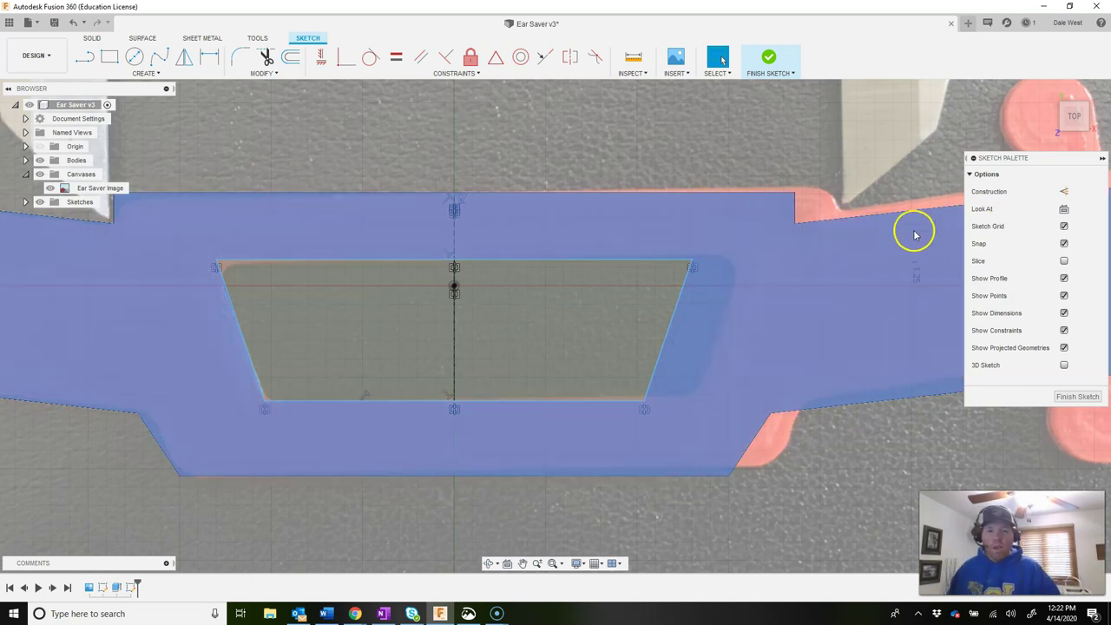
click(769, 57)
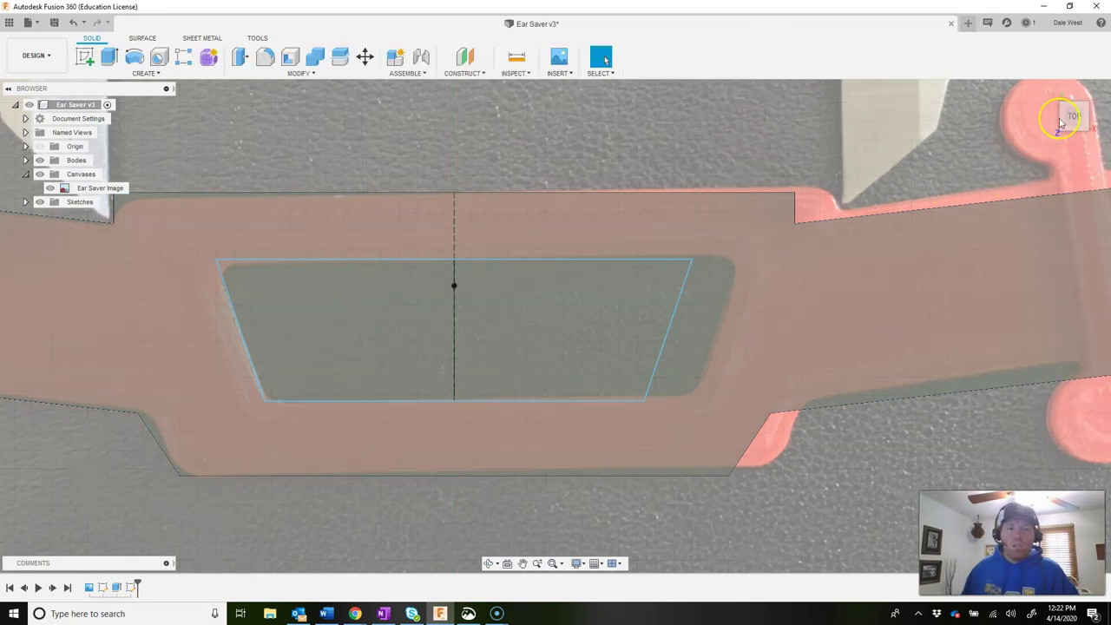
Step: Extrude the trapezoidal opening profile downward as a cut through the body with the extent set to All
click(1048, 90)
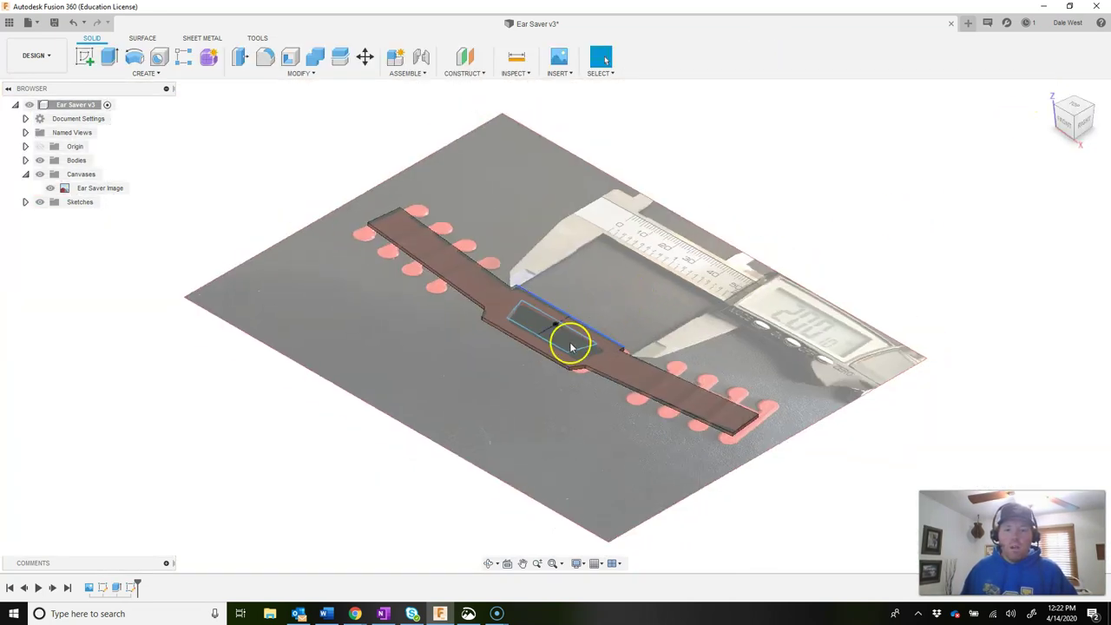
scroll(550, 334, up, 5)
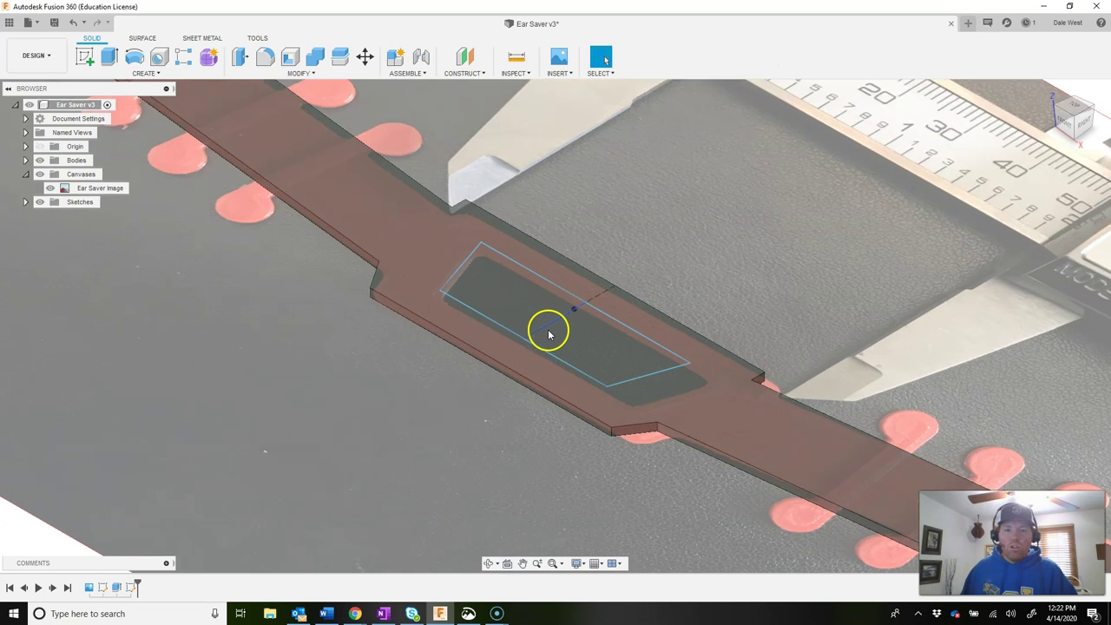
click(109, 57)
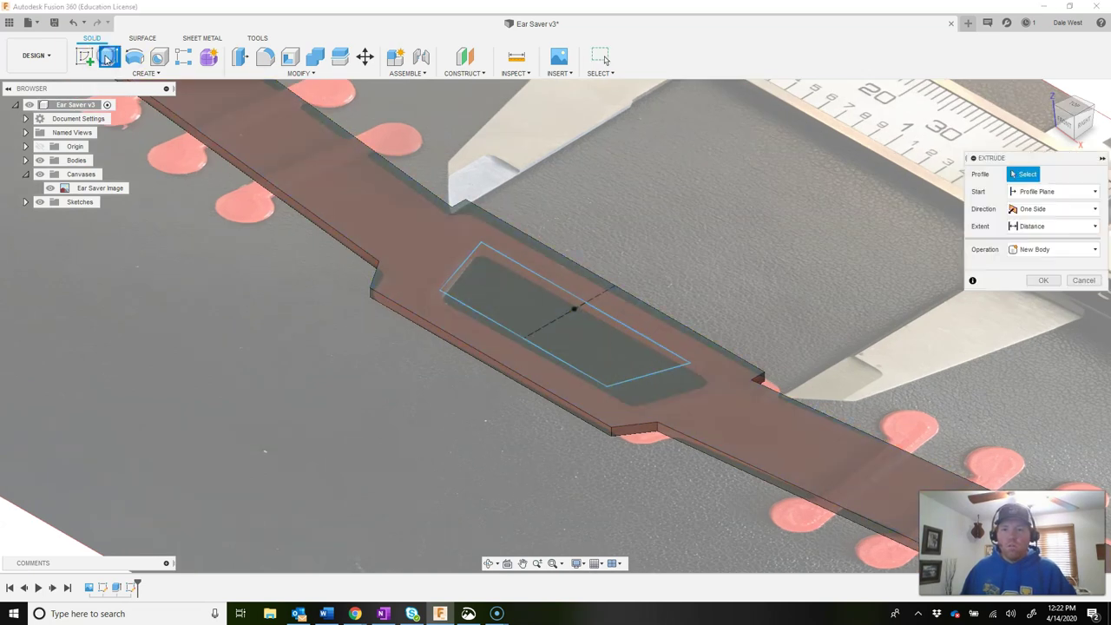
click(532, 309)
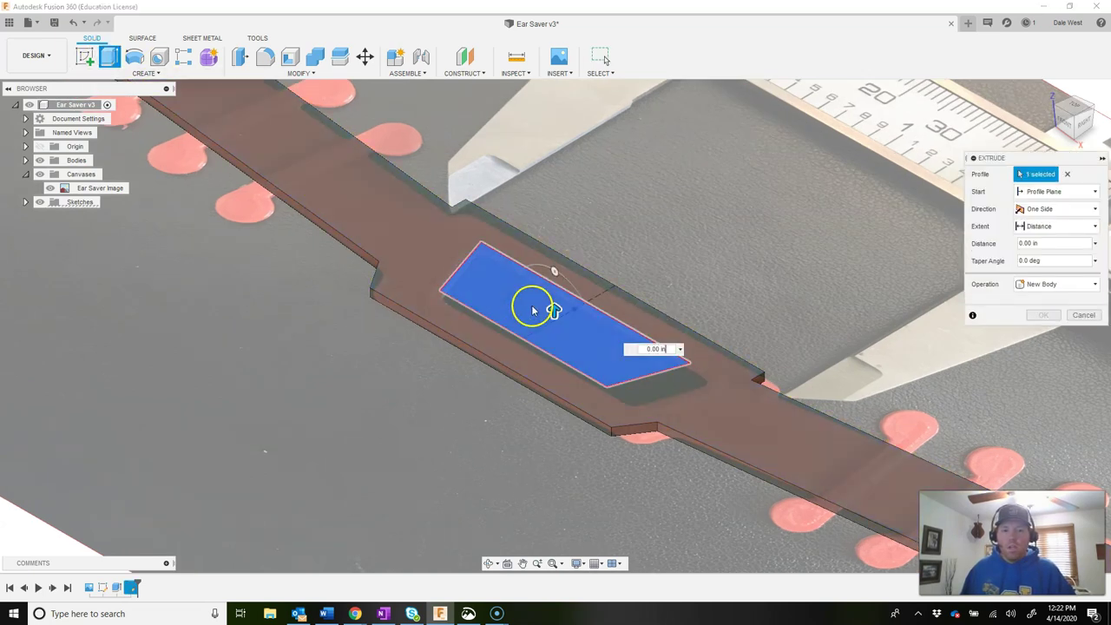
drag(556, 310, 555, 404)
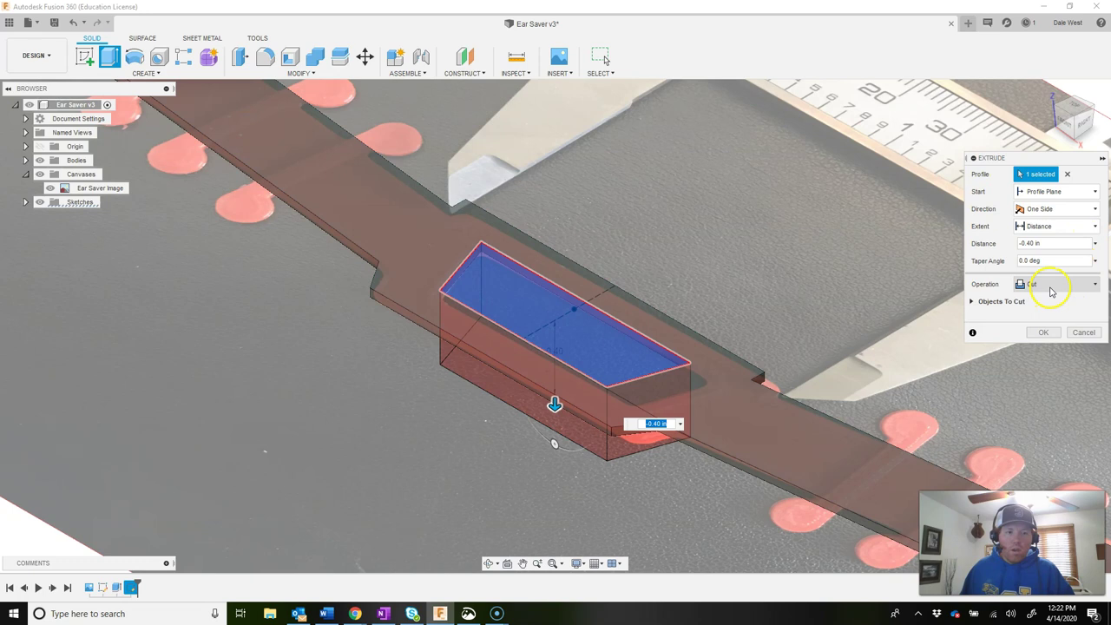
click(1064, 227)
click(1052, 276)
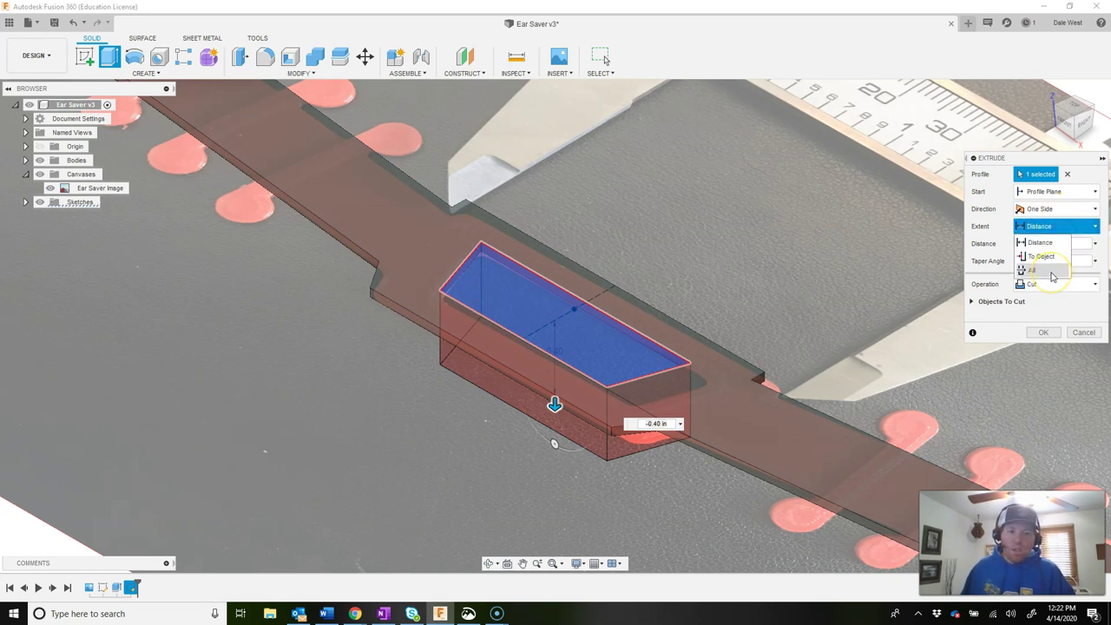
click(1052, 276)
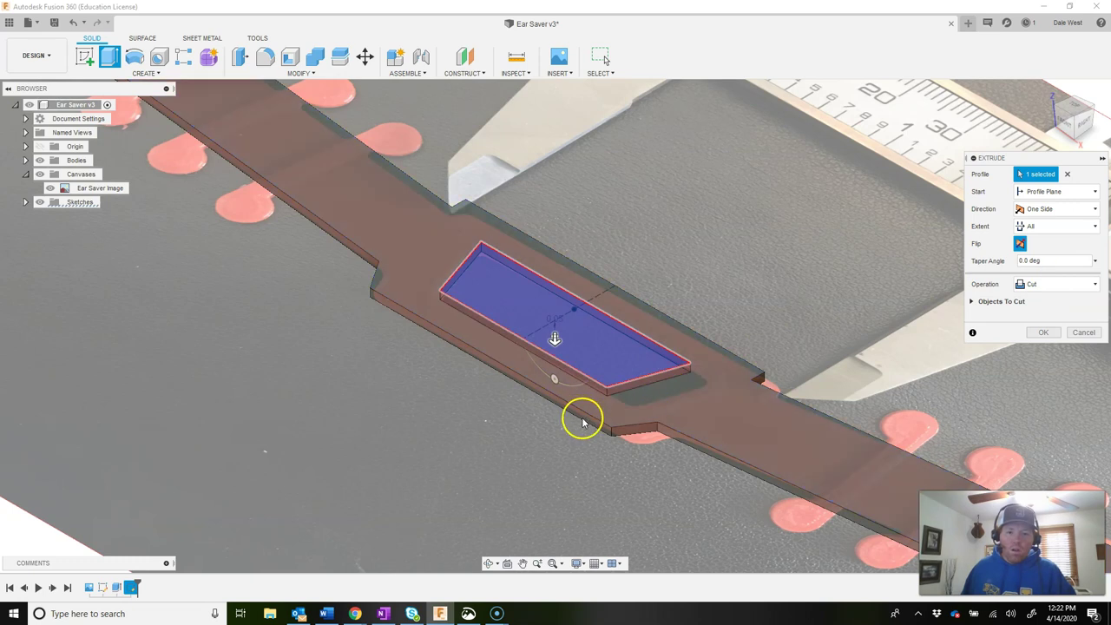
click(1043, 334)
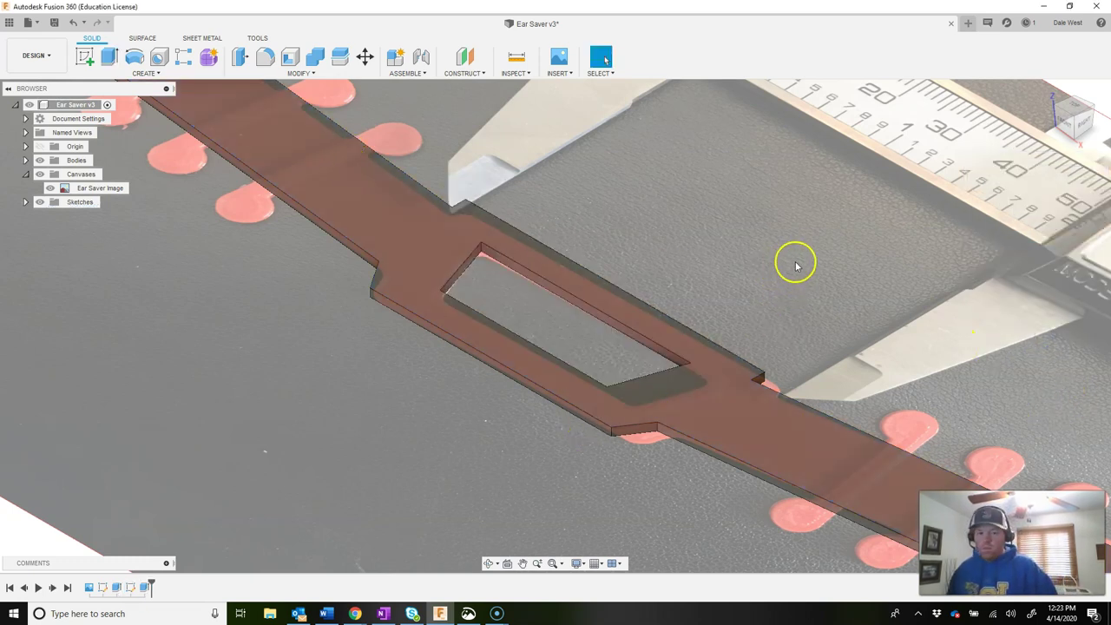
Step: Examine the cut-out body from above and at an angle with the reference canvas hidden, and show the canvas again
drag(769, 252, 754, 279)
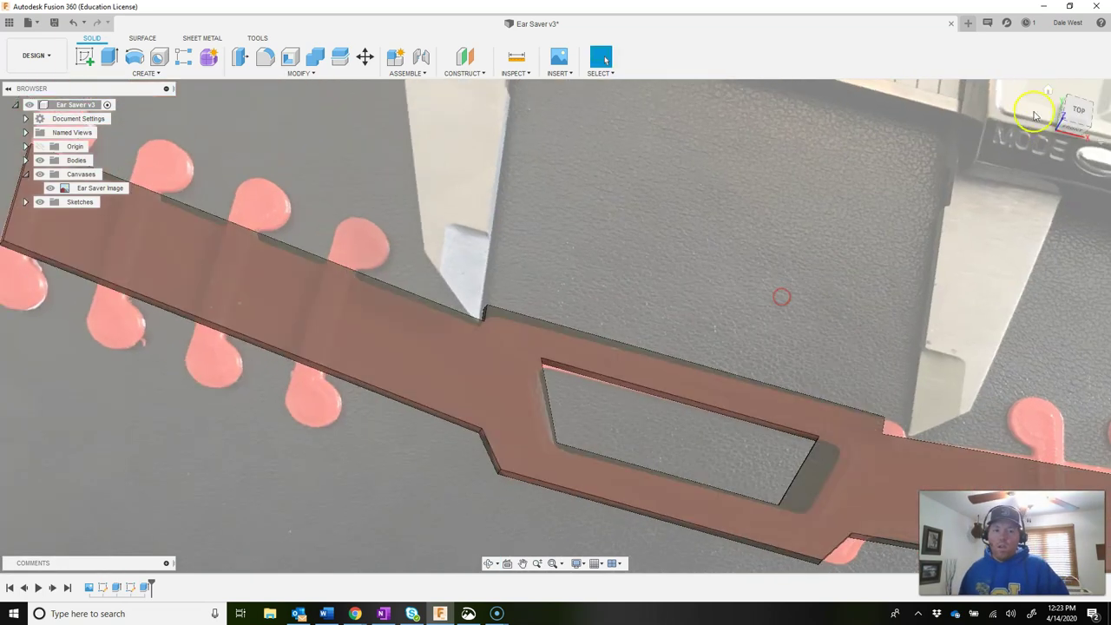
click(1049, 92)
click(849, 161)
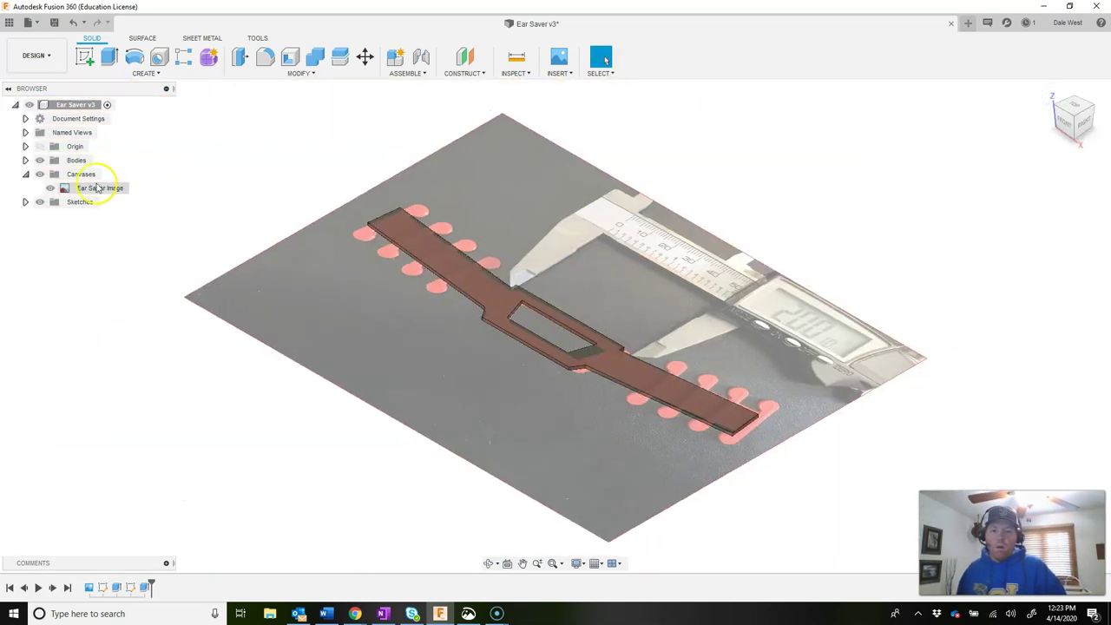
click(40, 176)
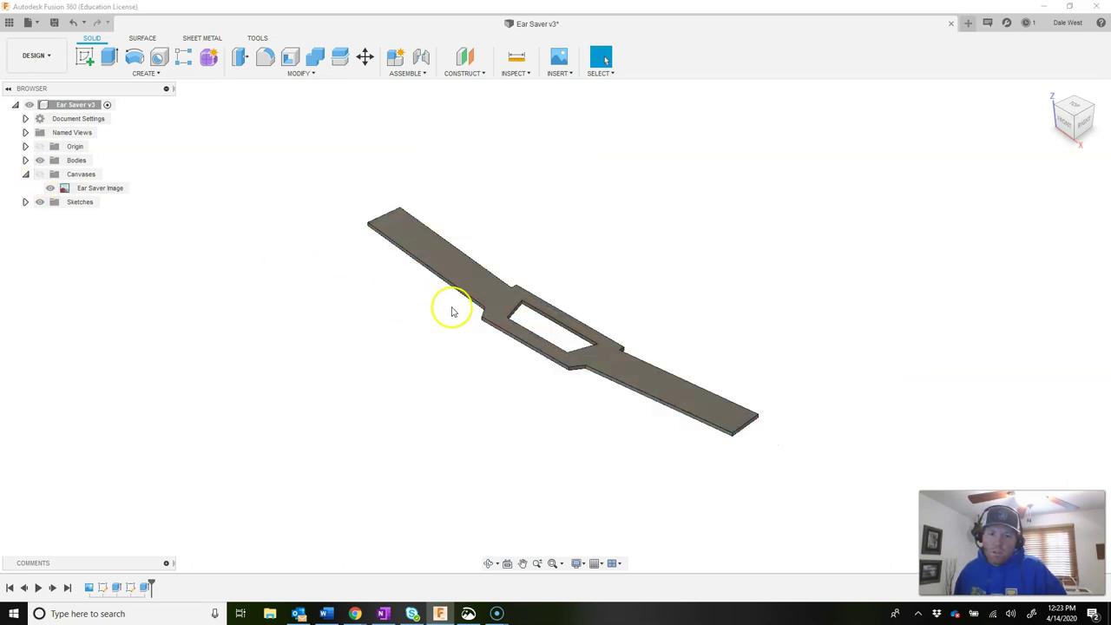
scroll(451, 308, up, 3)
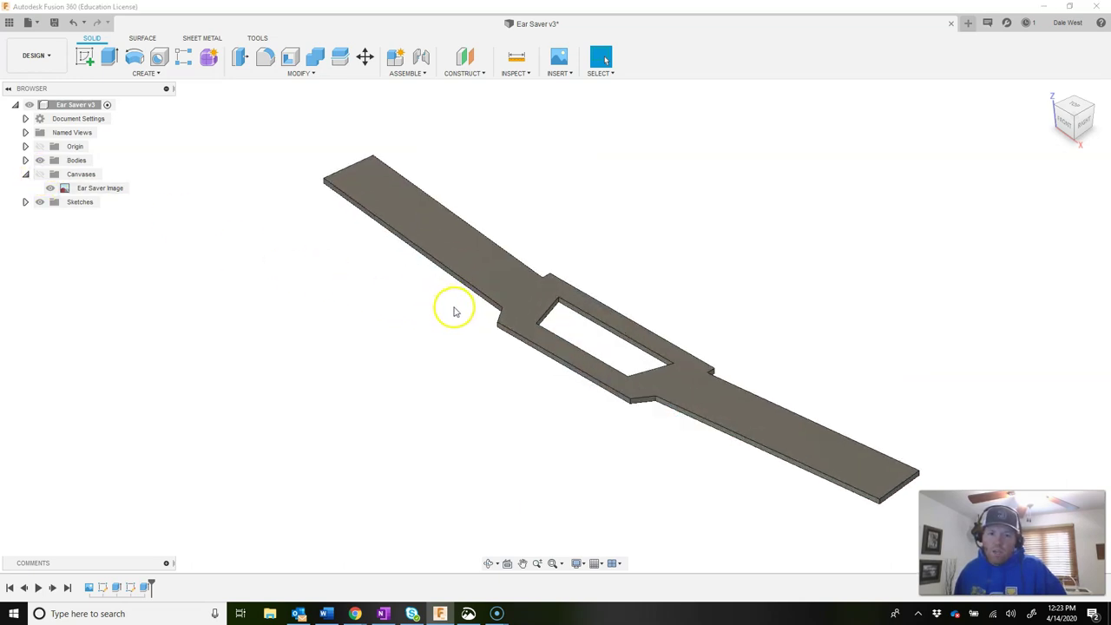
click(1074, 106)
click(1086, 92)
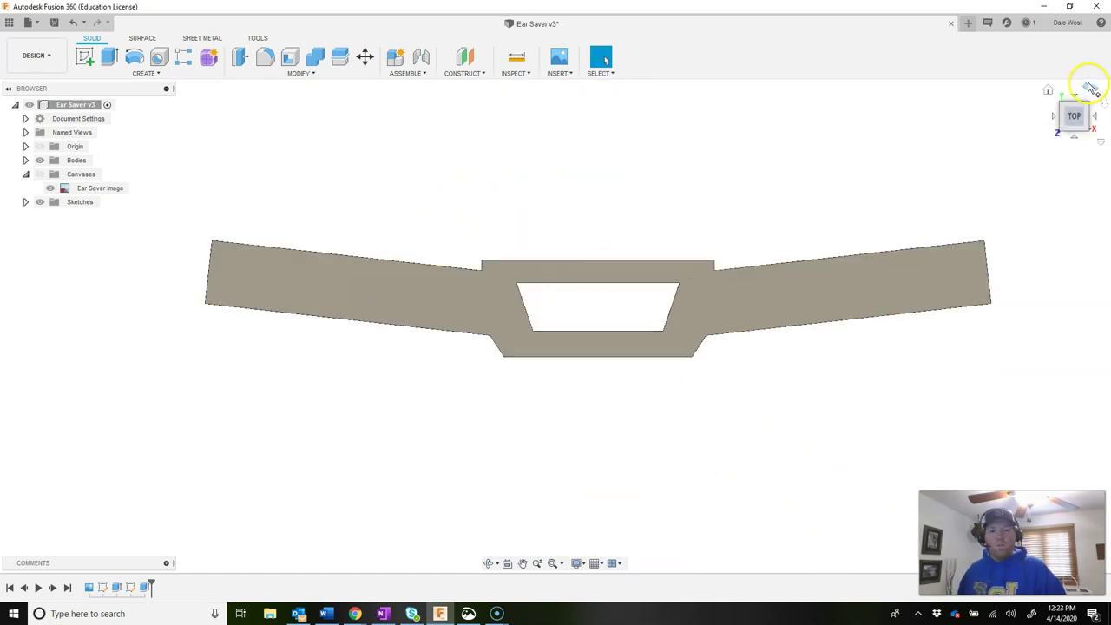
click(1047, 91)
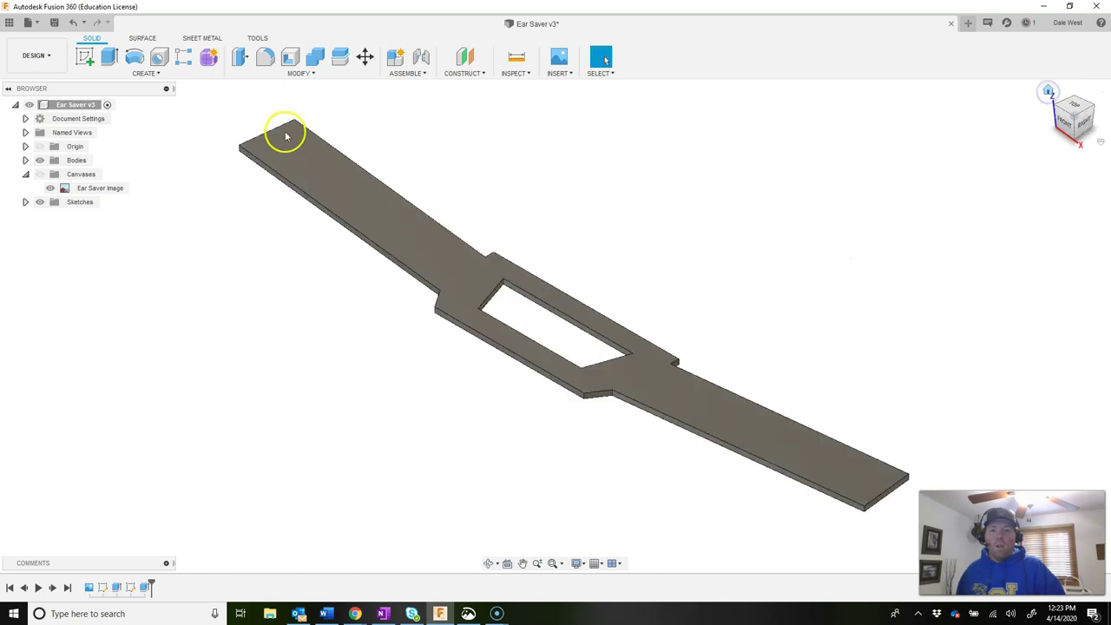
click(40, 175)
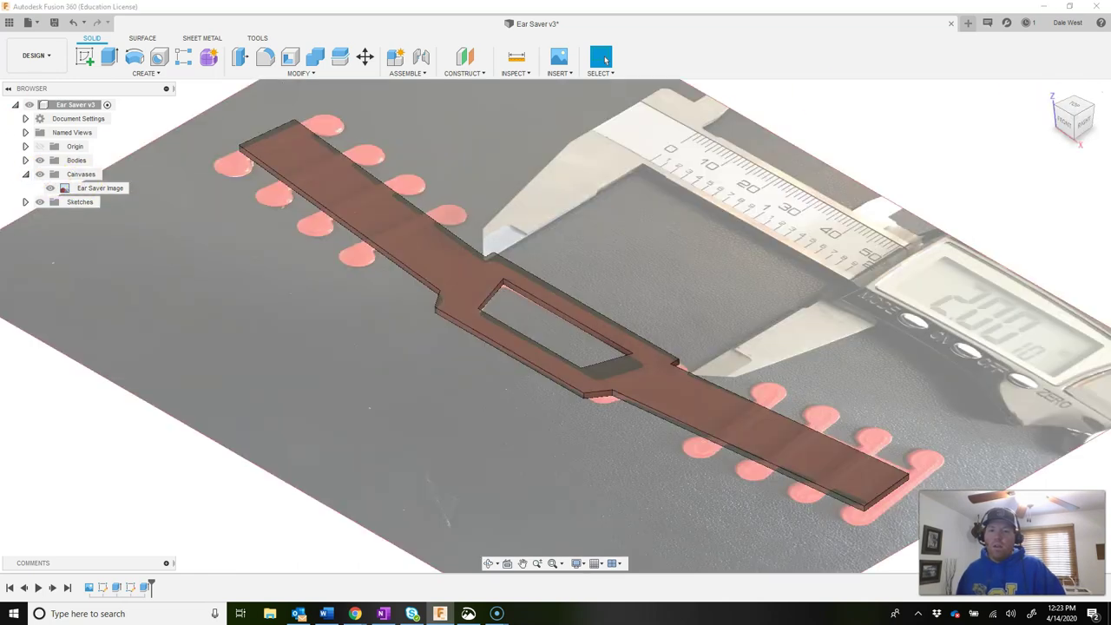
Step: Save the design with the version description "Body Cut Out"
click(54, 22)
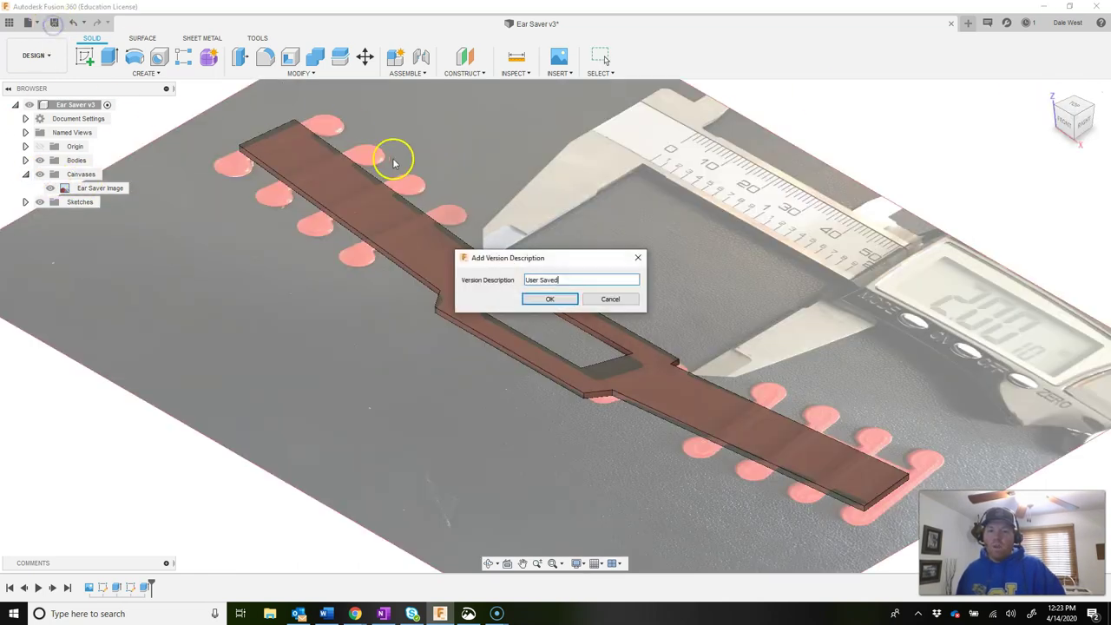
click(569, 281)
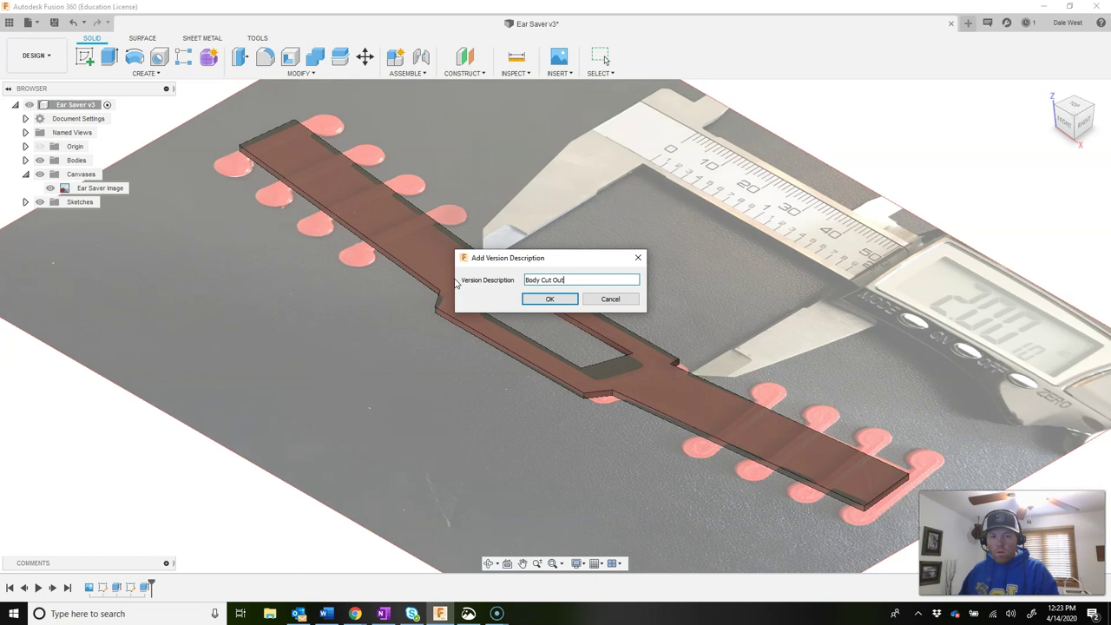
key(Return)
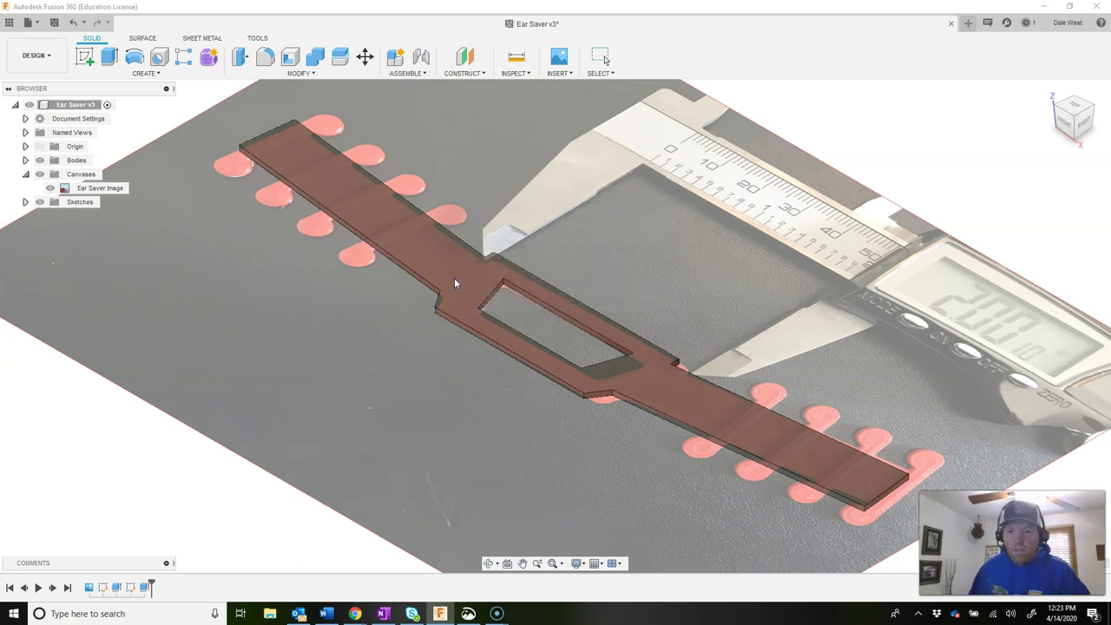
click(455, 283)
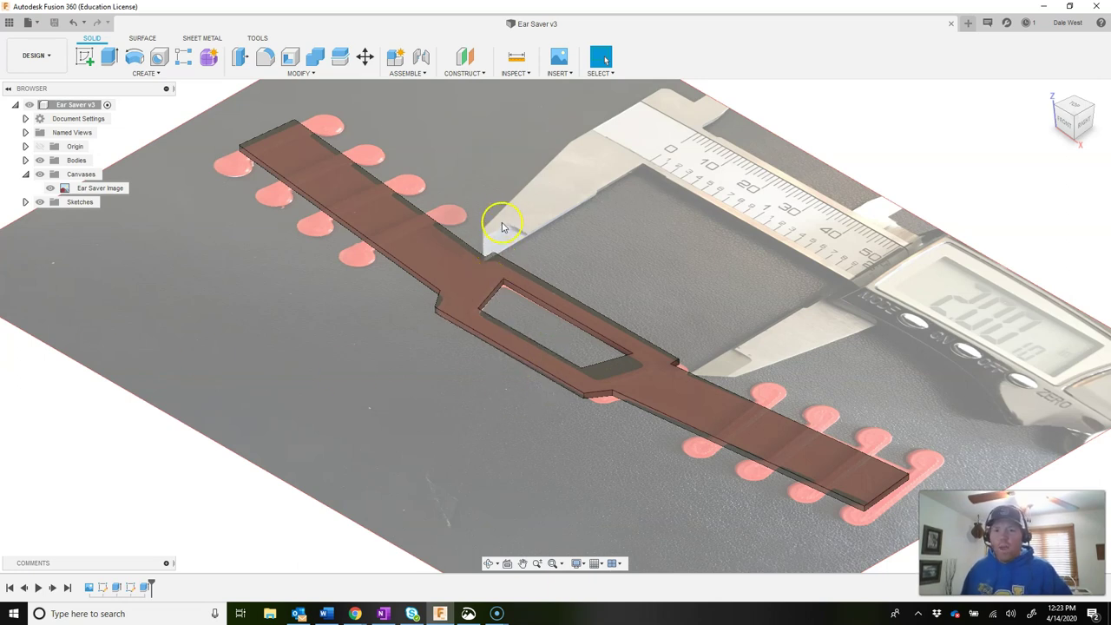
Step: Start a new sketch on the horizontal origin plane inside the body's central opening
click(86, 58)
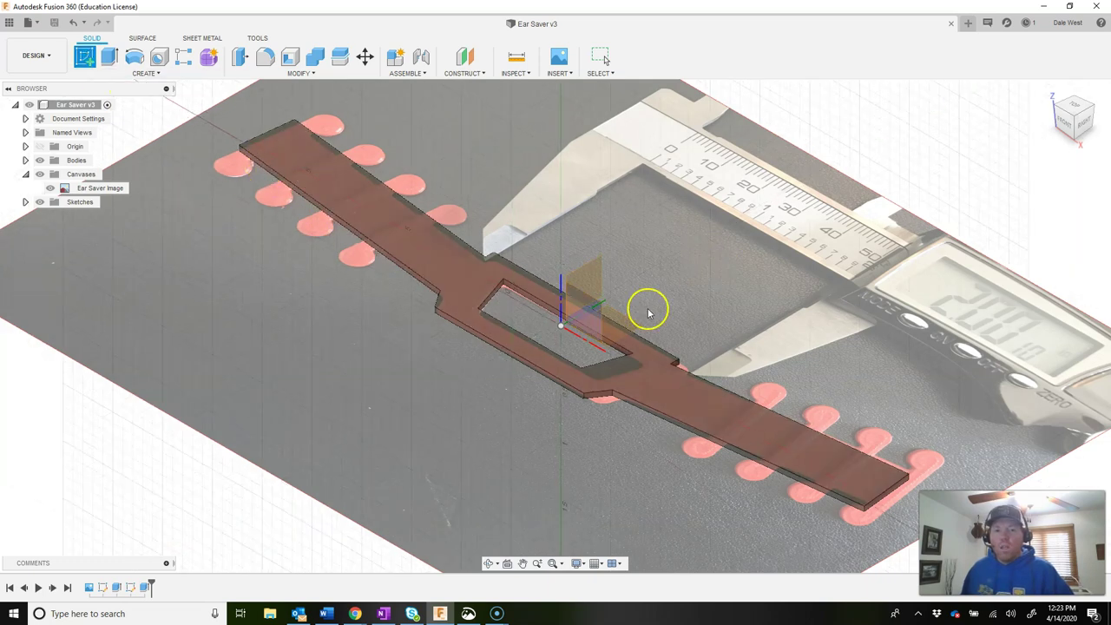
scroll(649, 312, up, 5)
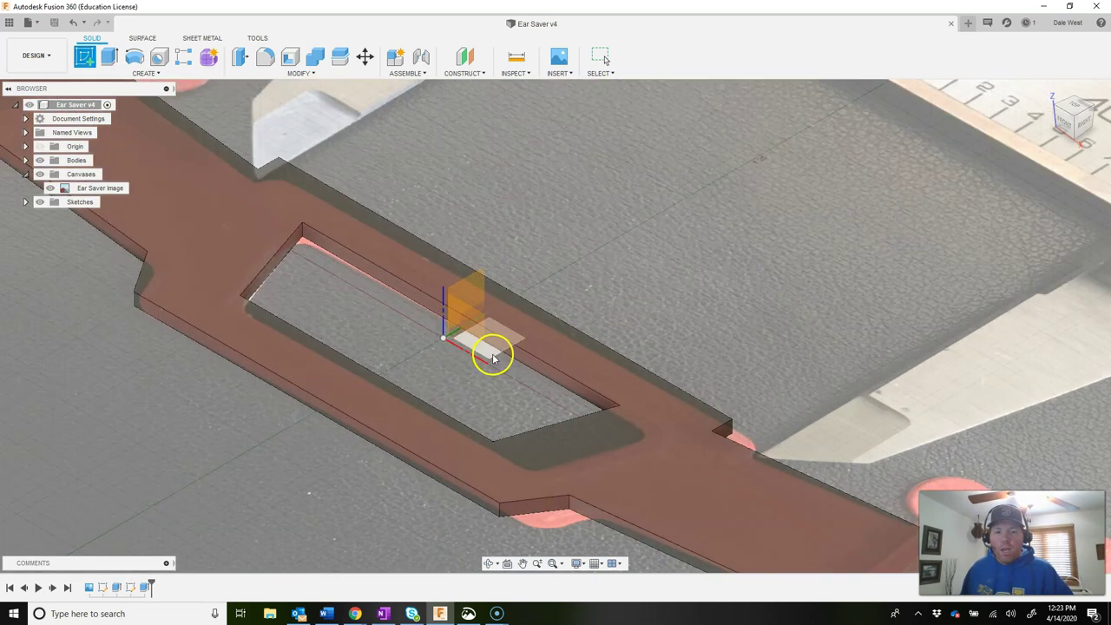
scroll(492, 358, up, 3)
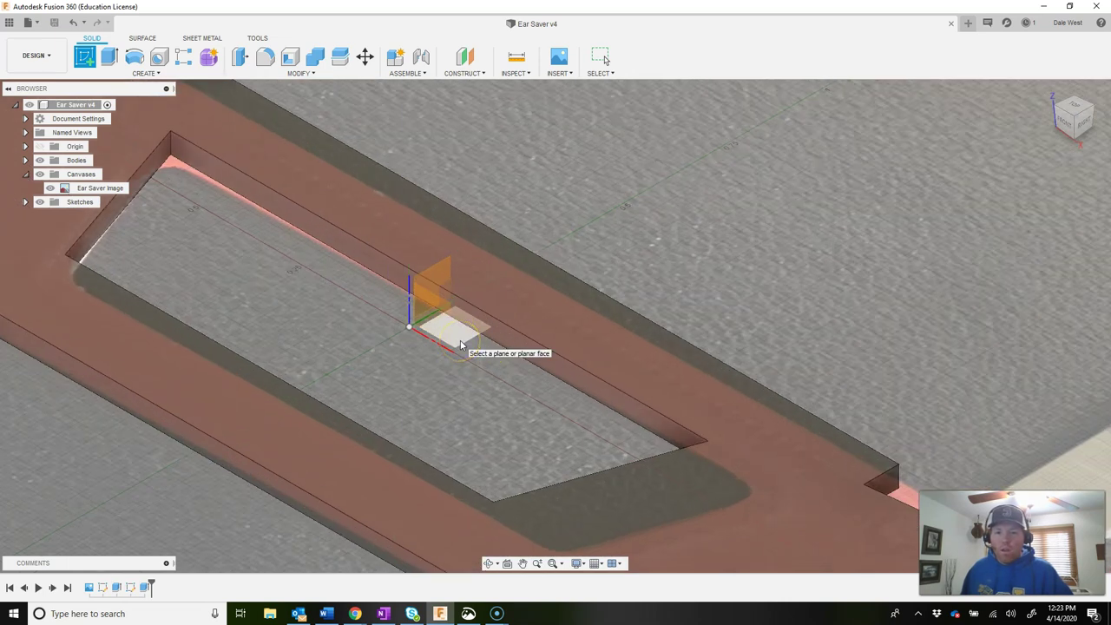
click(551, 374)
click(459, 344)
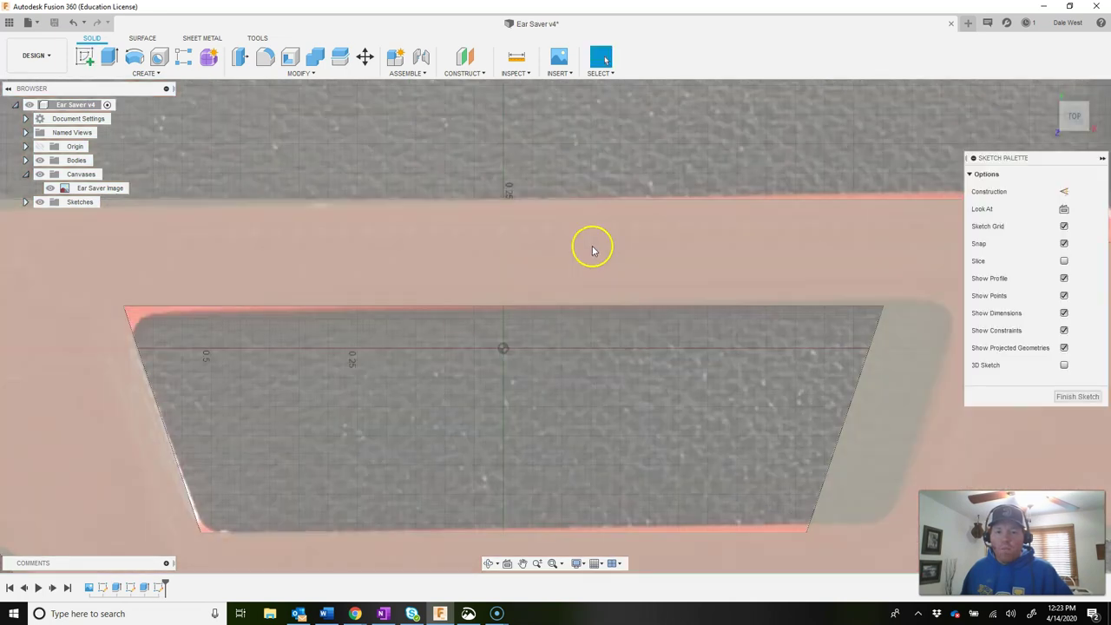
Step: Sketch a 0.25 in diameter circle over the head of the upper-left hook in the reference image
scroll(592, 251, down, 10)
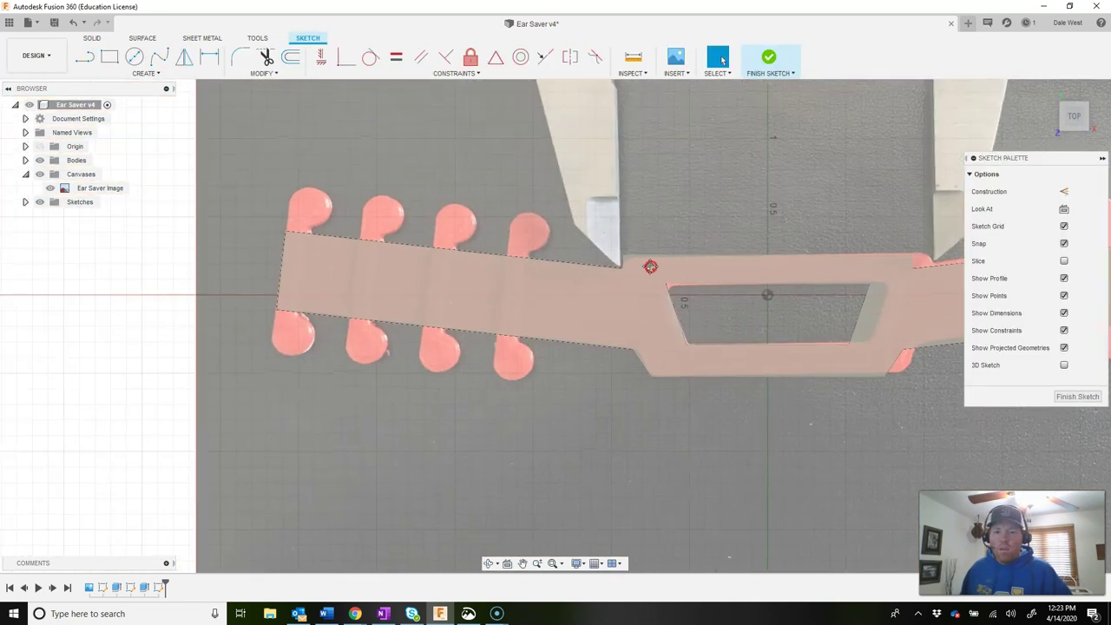
scroll(496, 248, up, 2)
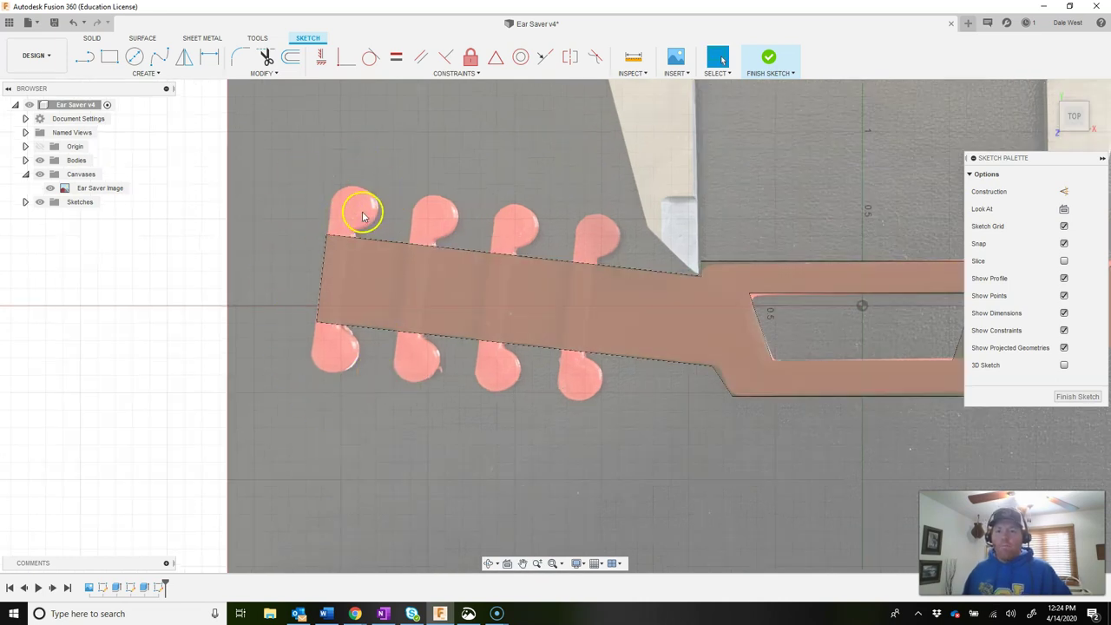
scroll(363, 212, up, 5)
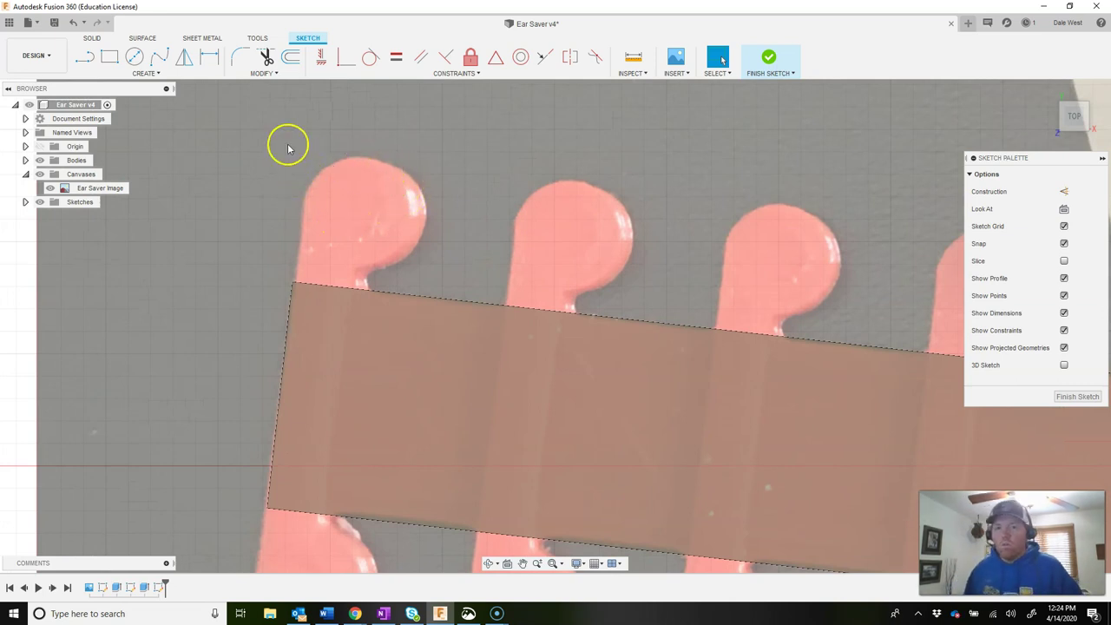
click(134, 57)
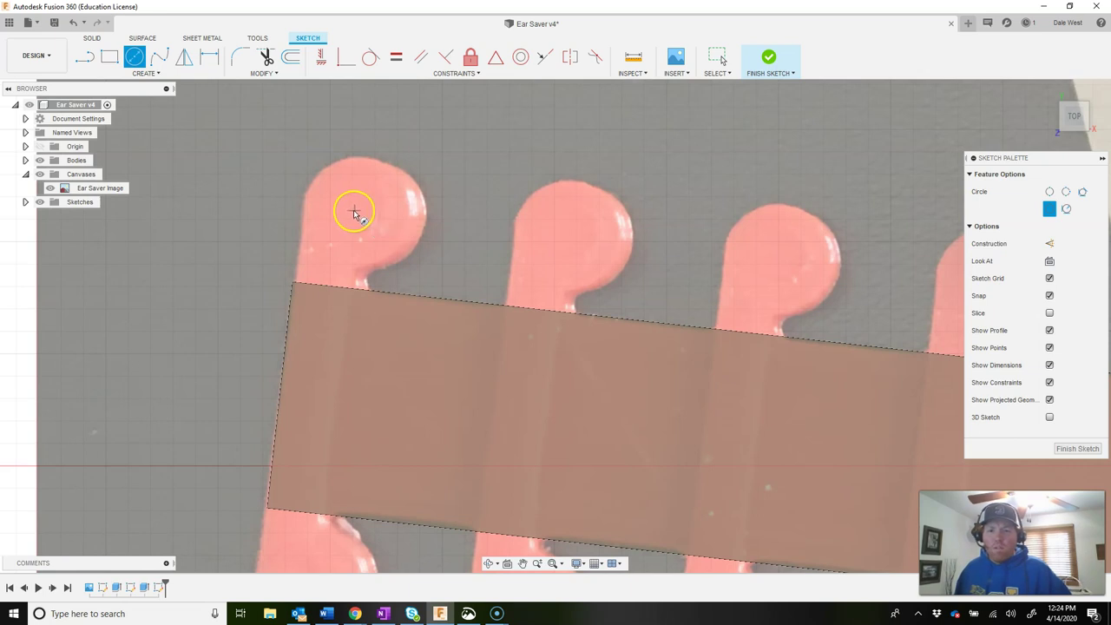
drag(360, 213, 421, 192)
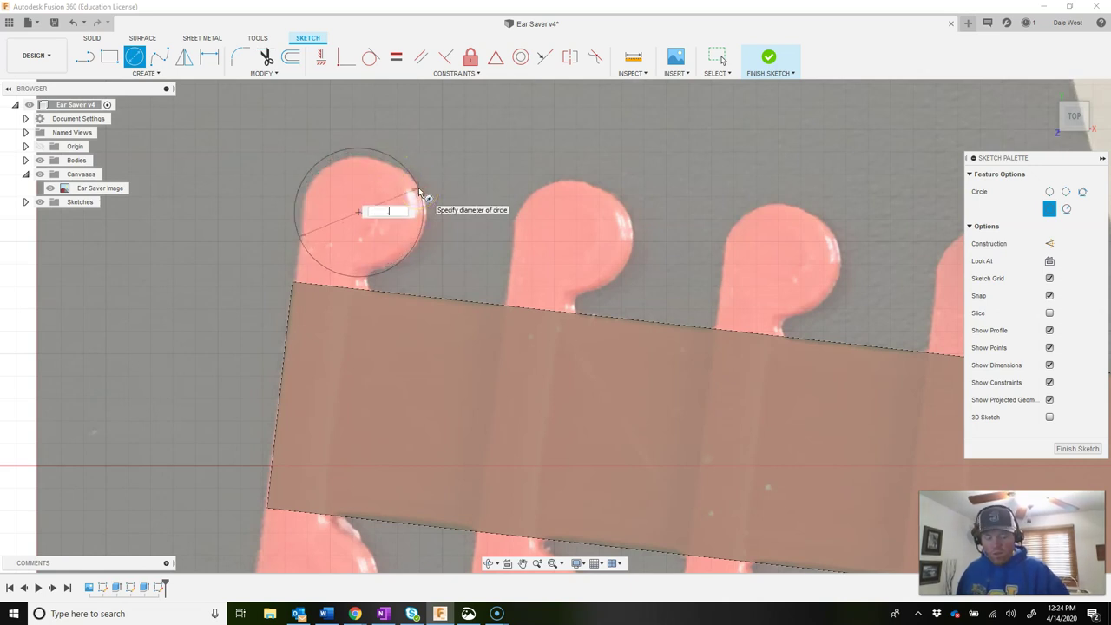
key(Return)
key(Escape)
Step: Reposition the 0.25 in circle so its outline follows the outer side of the upper-left hook's head
click(396, 178)
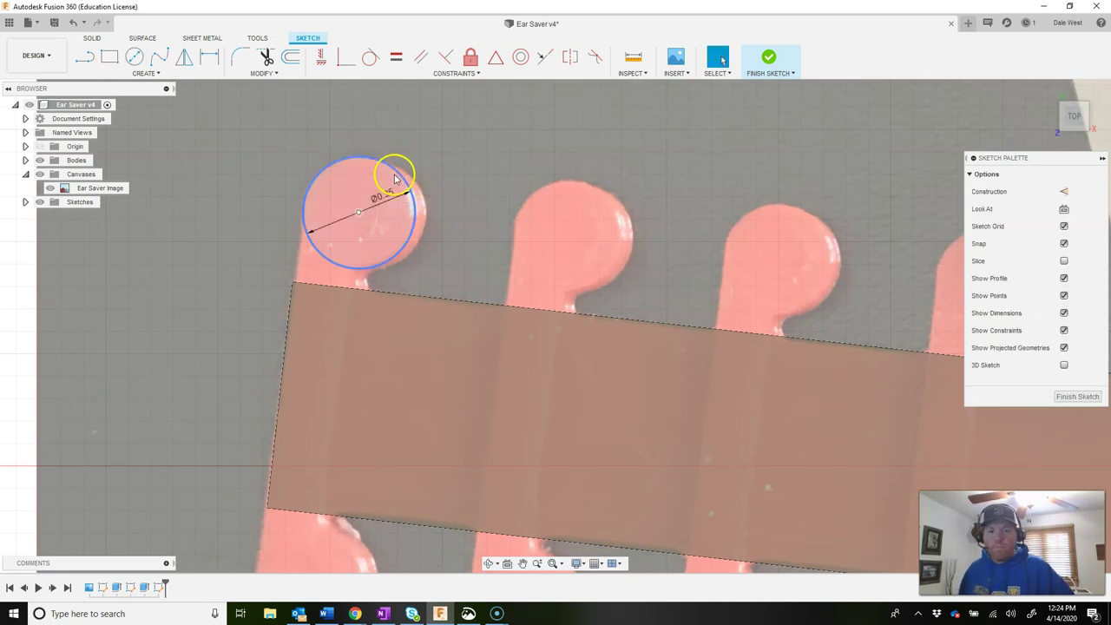
click(416, 229)
drag(418, 228, 416, 227)
click(318, 182)
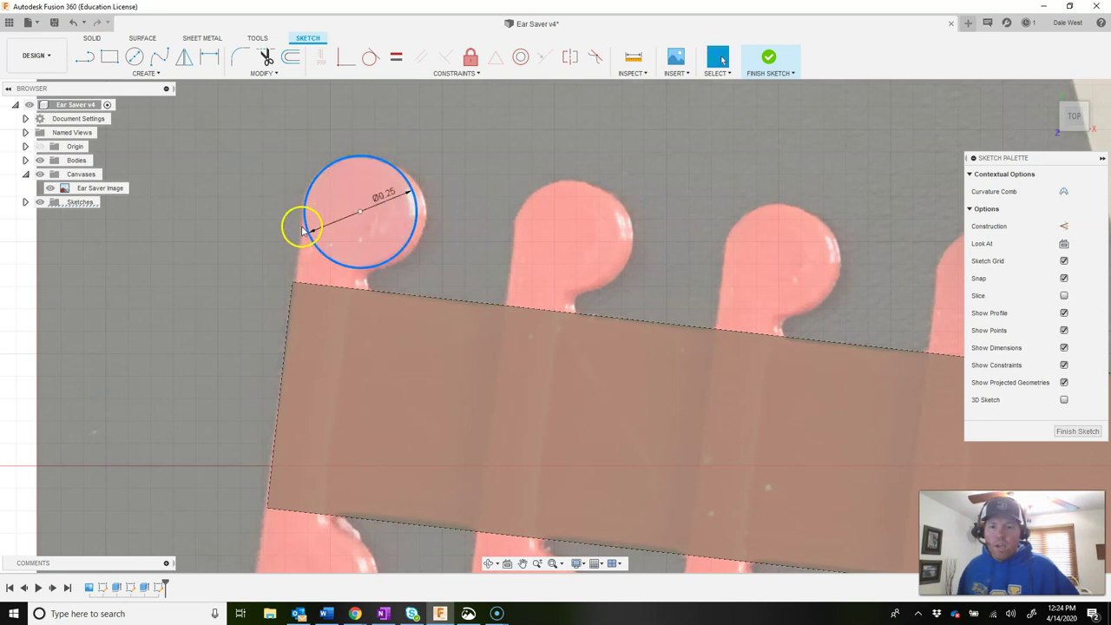
drag(404, 231, 408, 242)
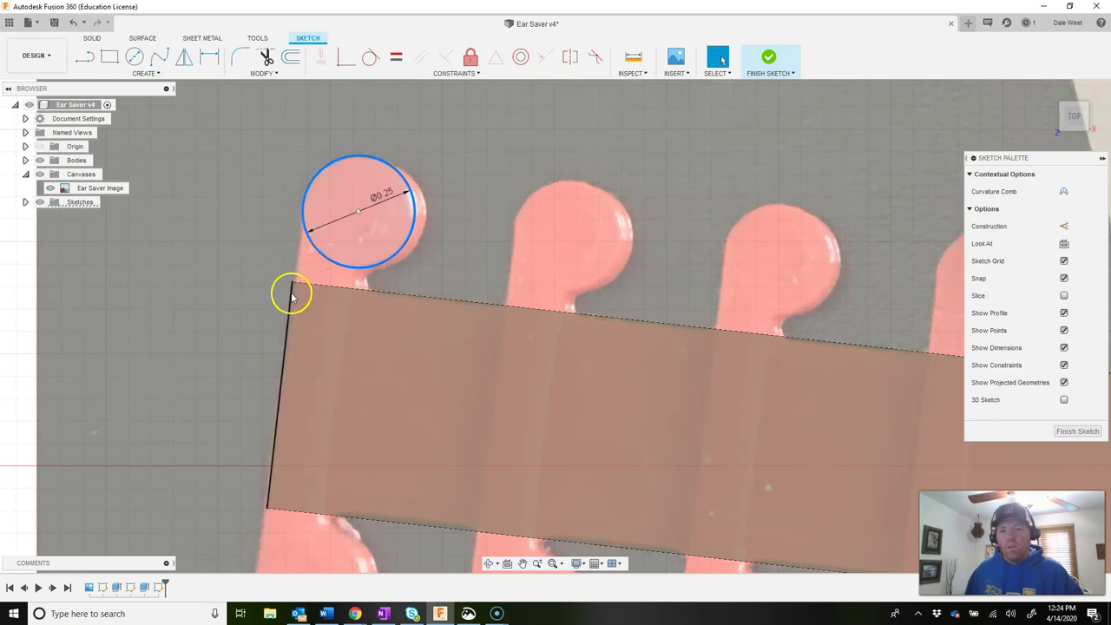
Step: Draw a line about 0.175 in long from the body's upper-left corner up to the left side of the circle
click(86, 59)
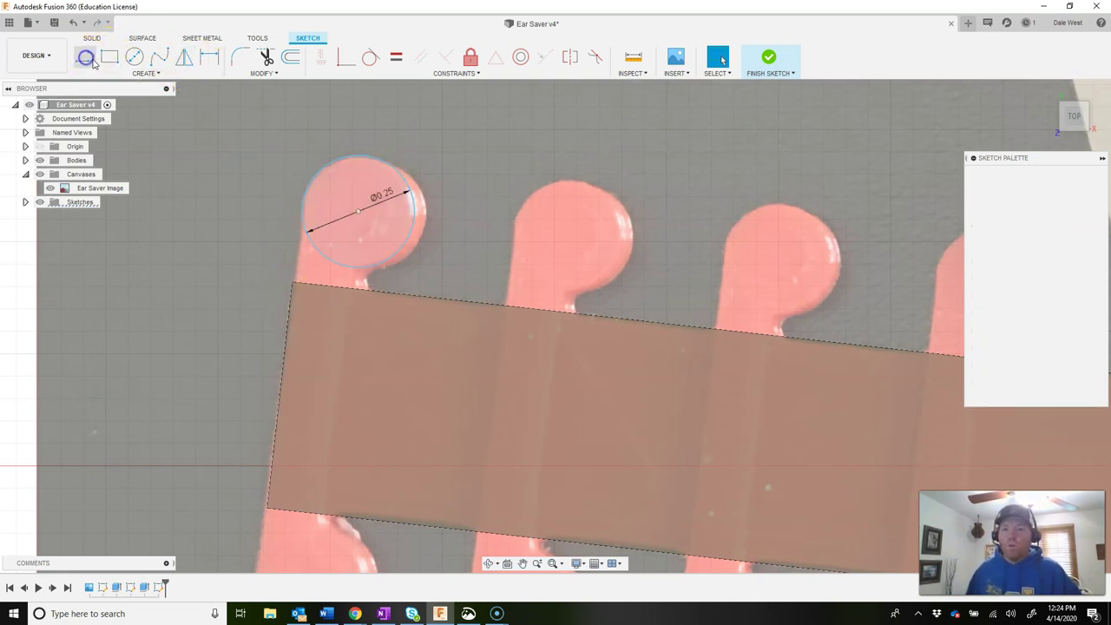
click(292, 287)
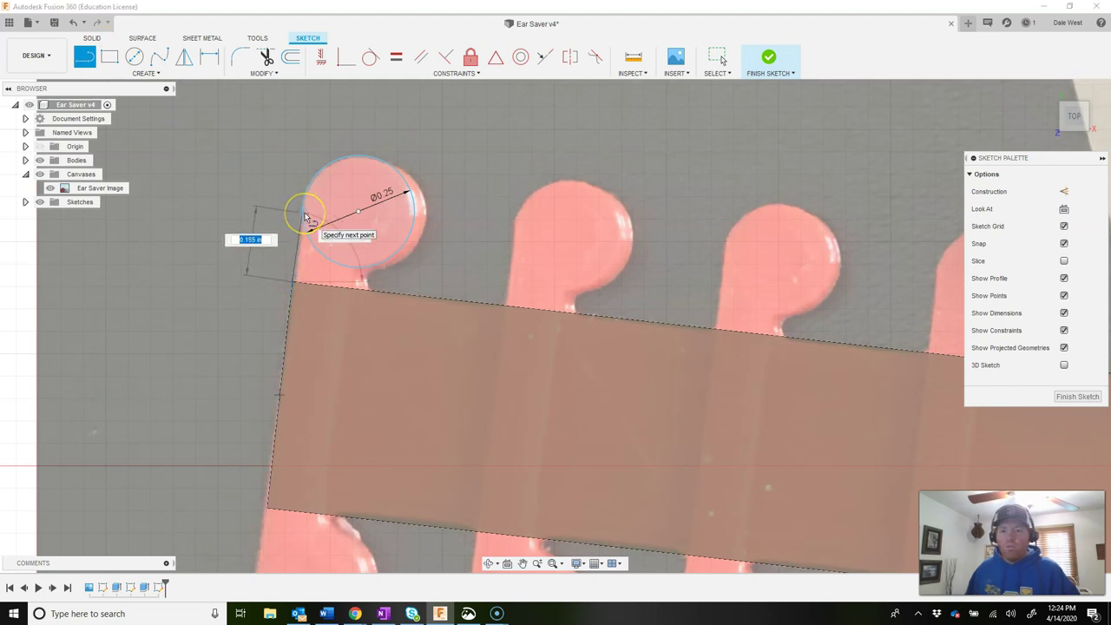
scroll(304, 217, up, 2)
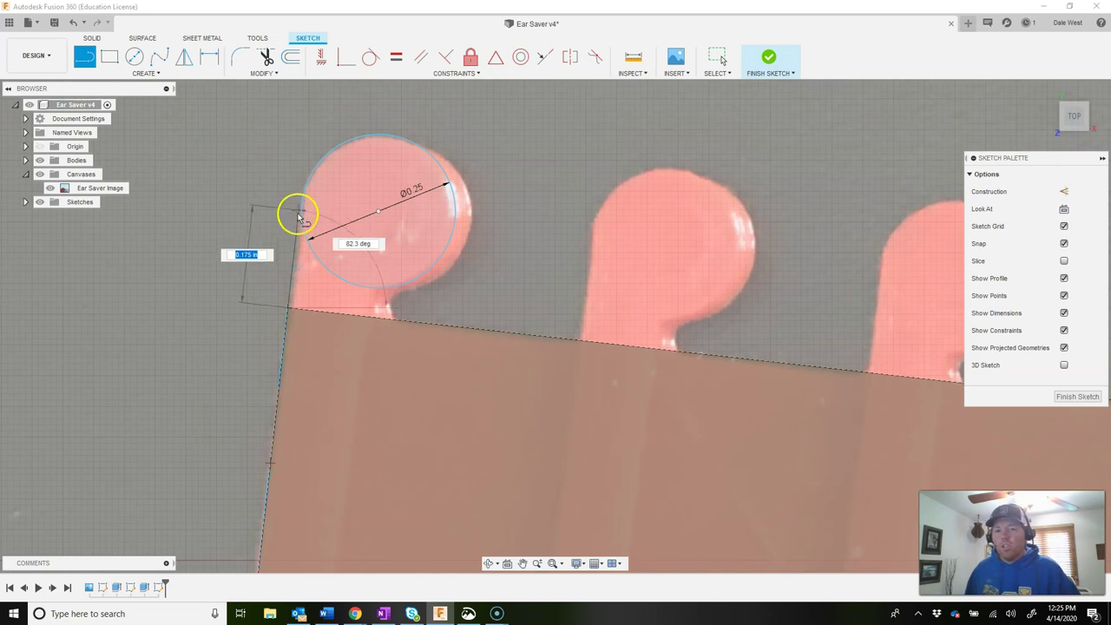
double_click(303, 216)
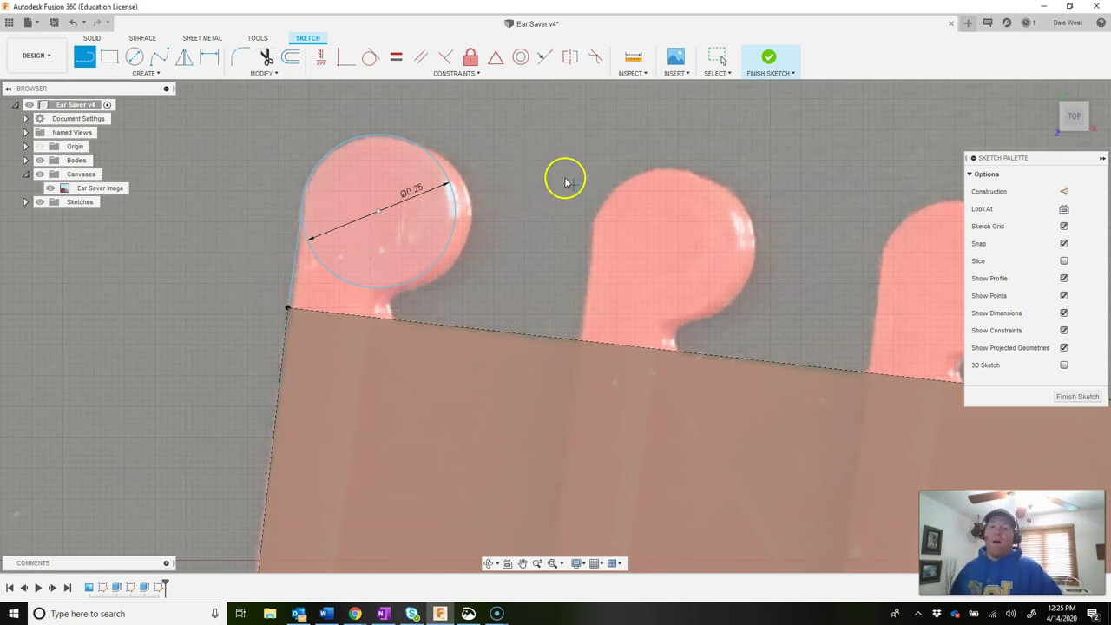
key(Escape)
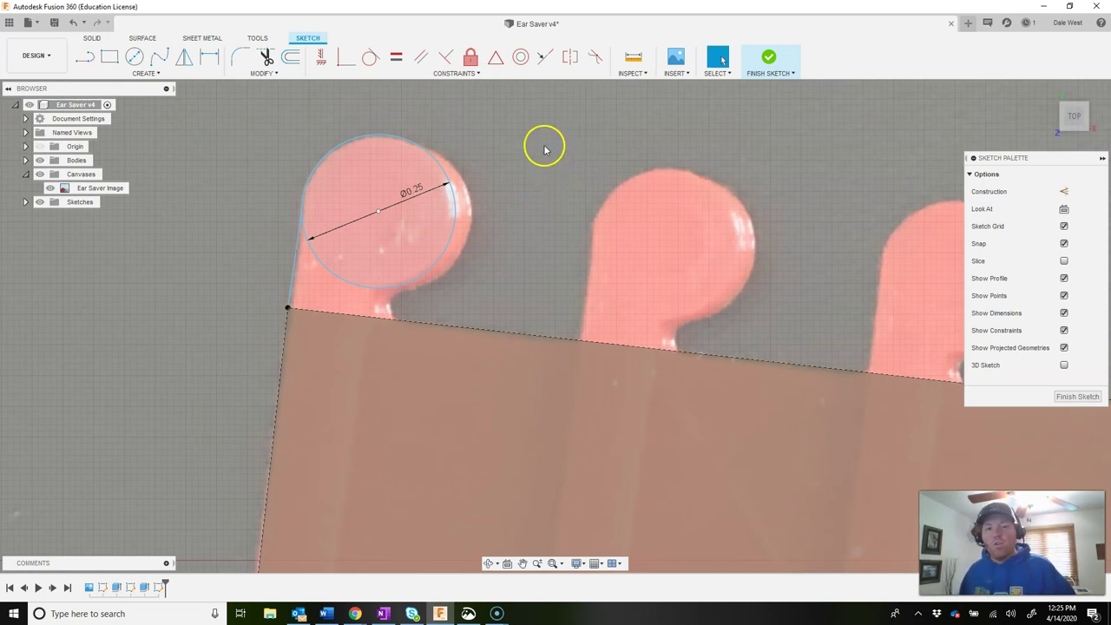
Step: Constrain the hook's side line tangent to the circle and collinear with the body's left end edge
click(371, 58)
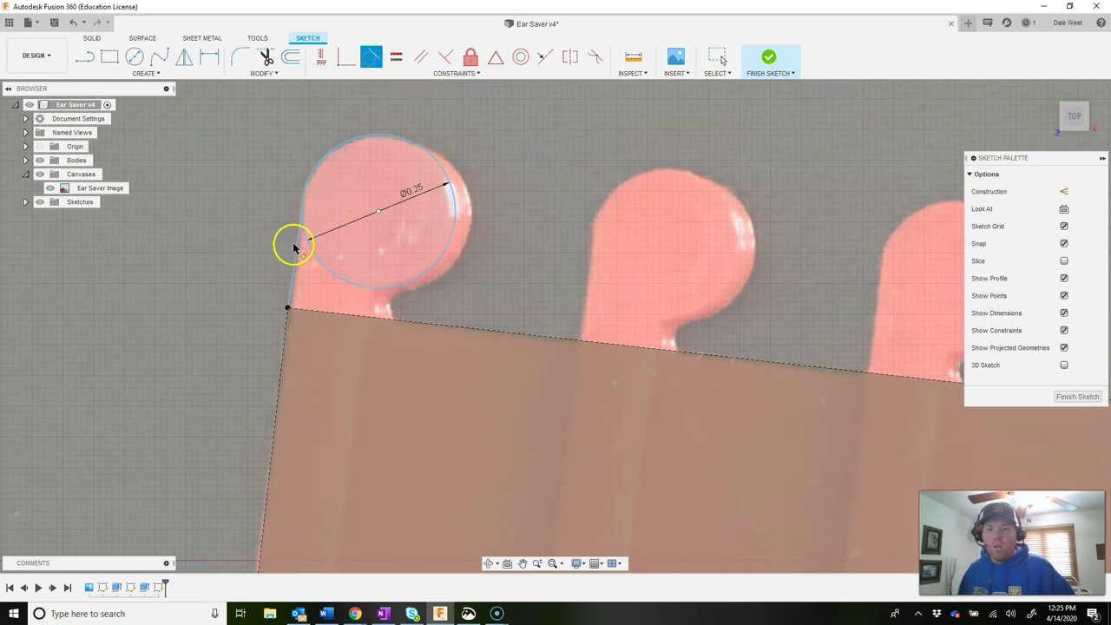
click(303, 188)
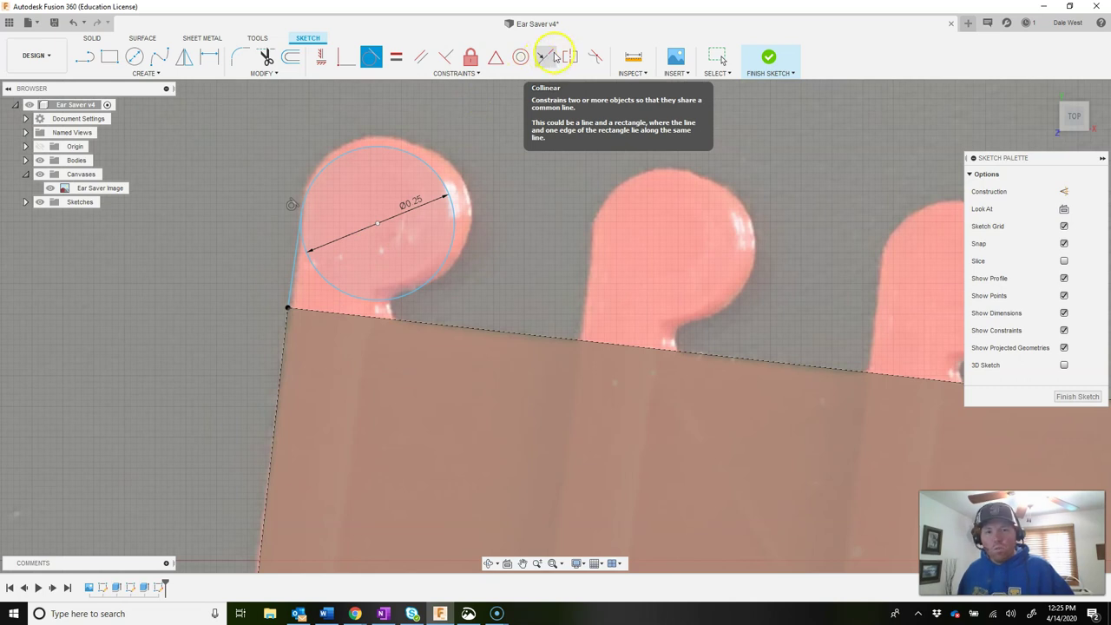
click(546, 59)
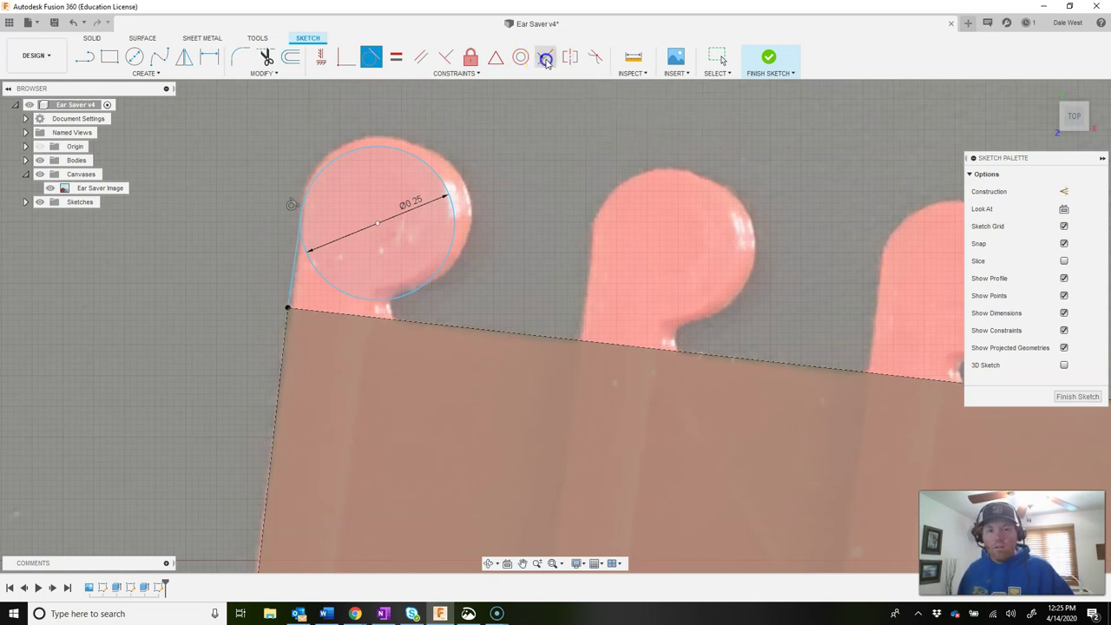
click(292, 289)
click(284, 347)
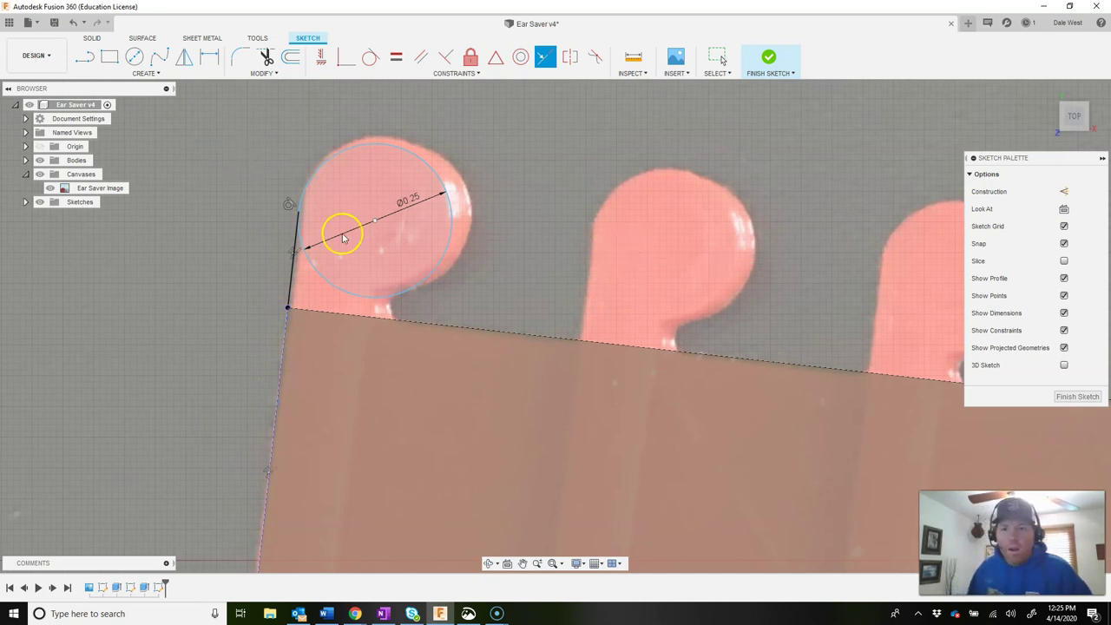
key(Escape)
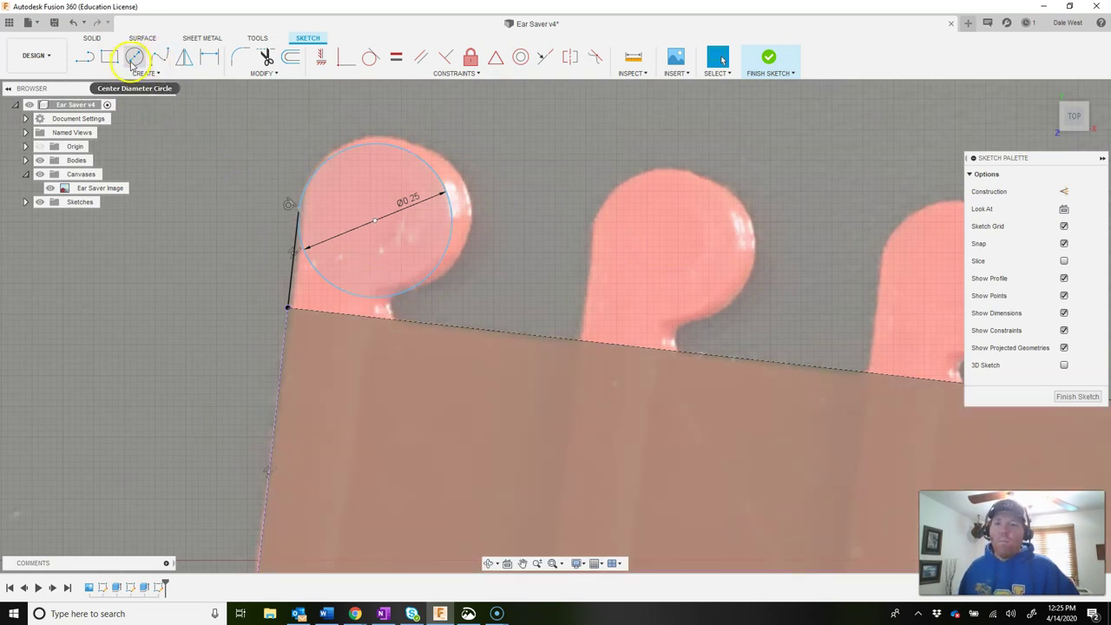
Step: Sketch a small circle about 0.047 in in diameter at the hook's neck, between the large circle and the body's upper edge
click(134, 56)
scroll(405, 306, up, 3)
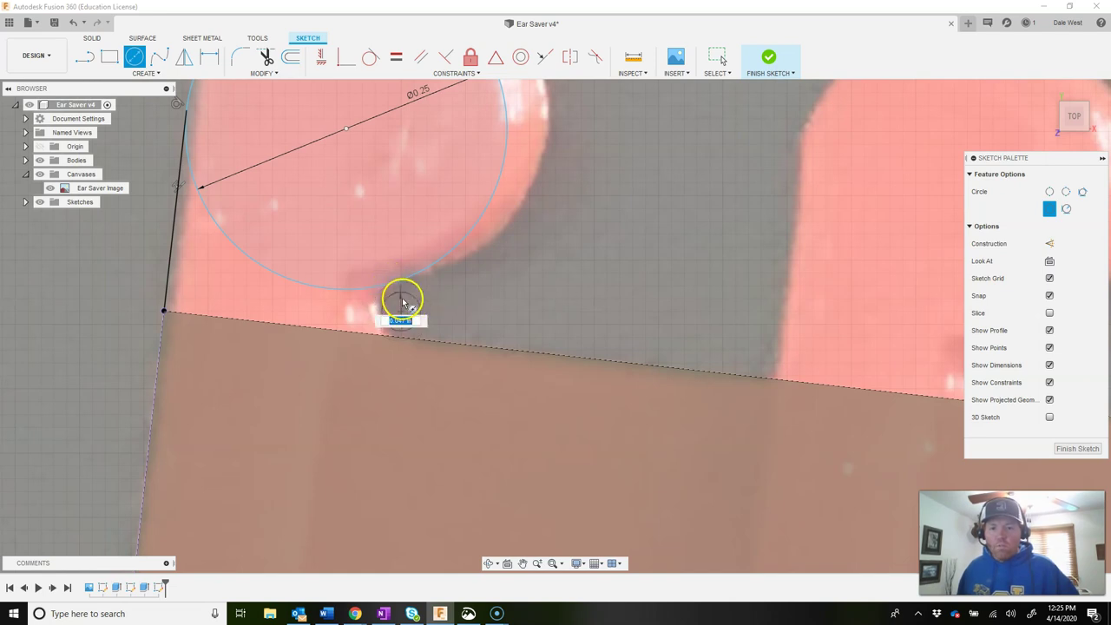
key(Escape)
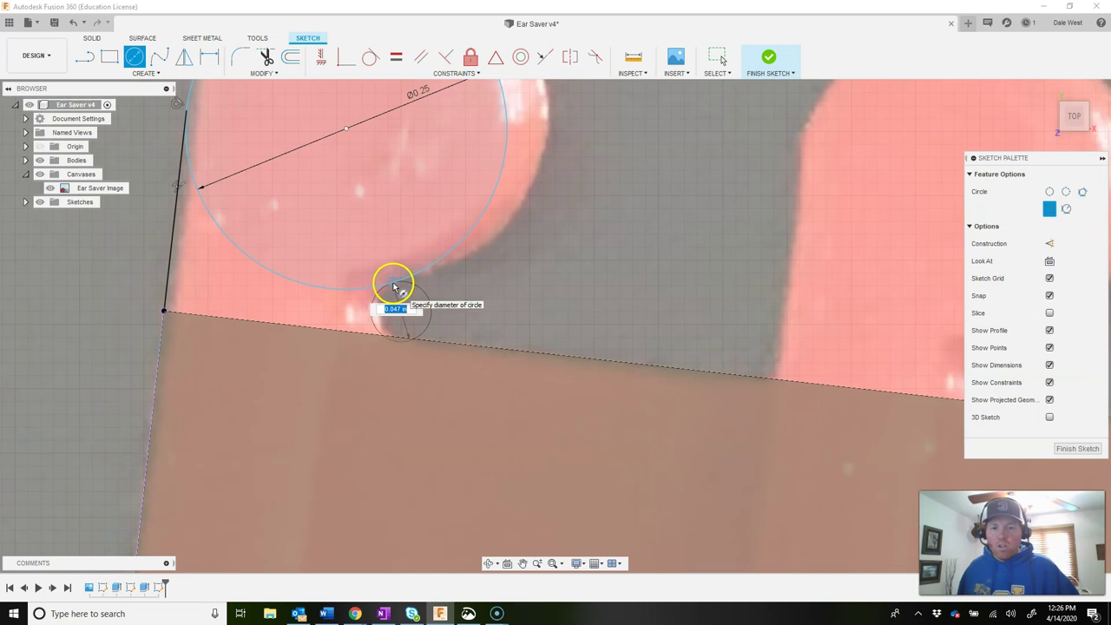
click(472, 285)
click(374, 268)
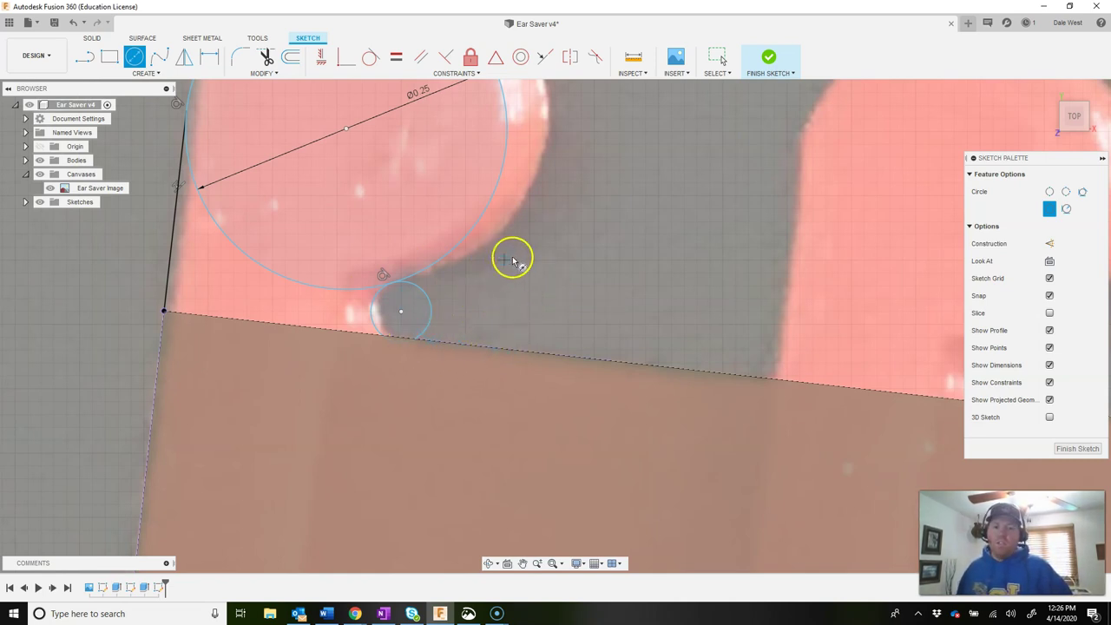
key(Escape)
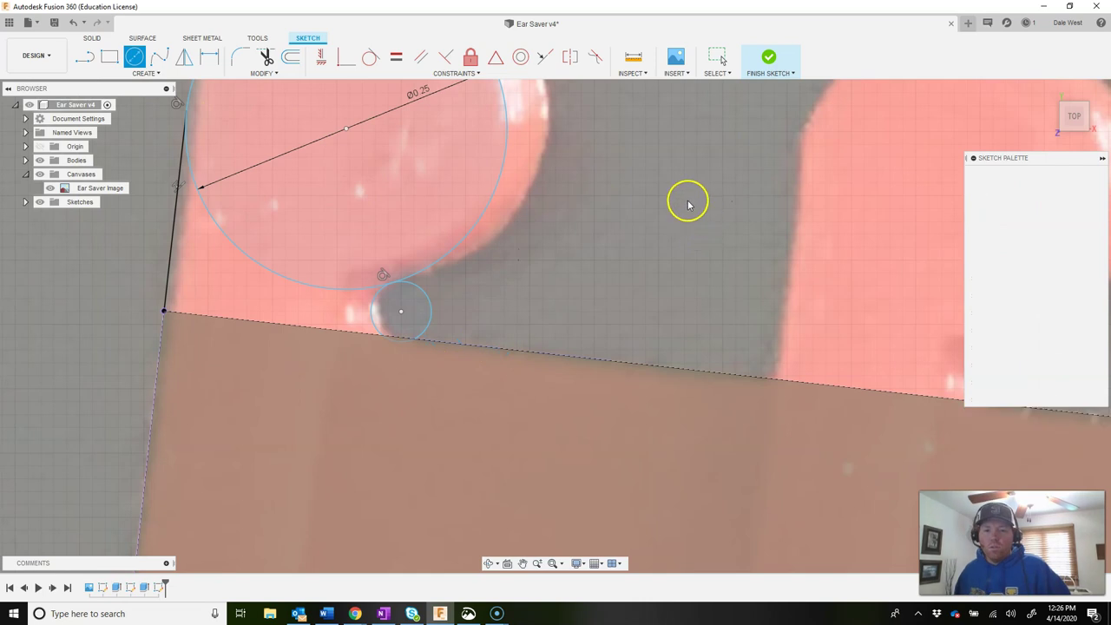
Step: Constrain the small neck circle tangent to the body's upper edge
click(371, 60)
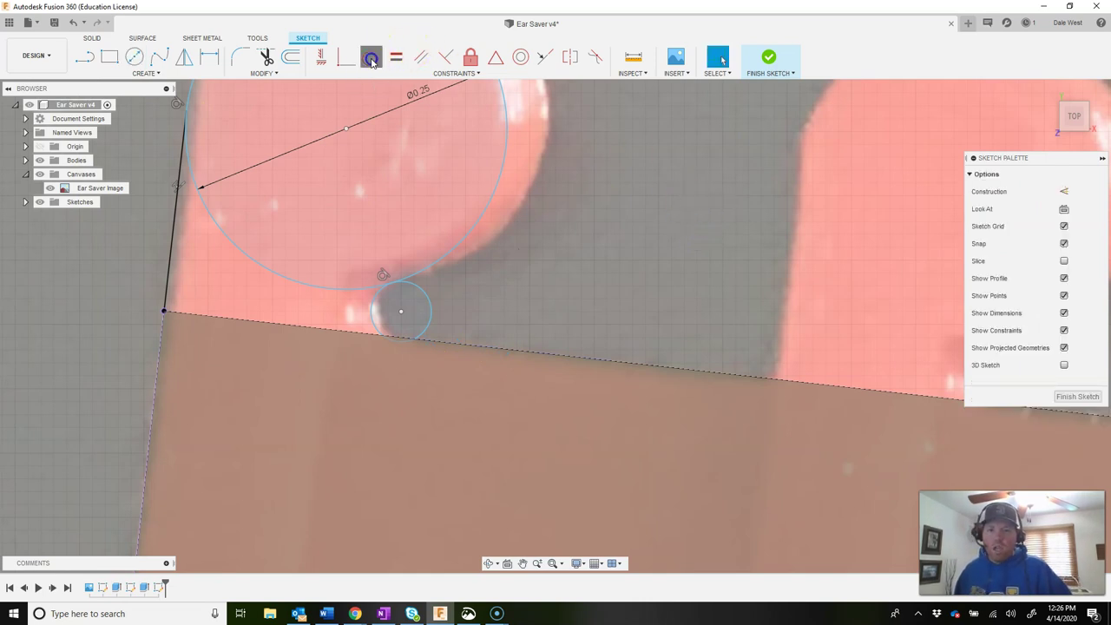
click(445, 345)
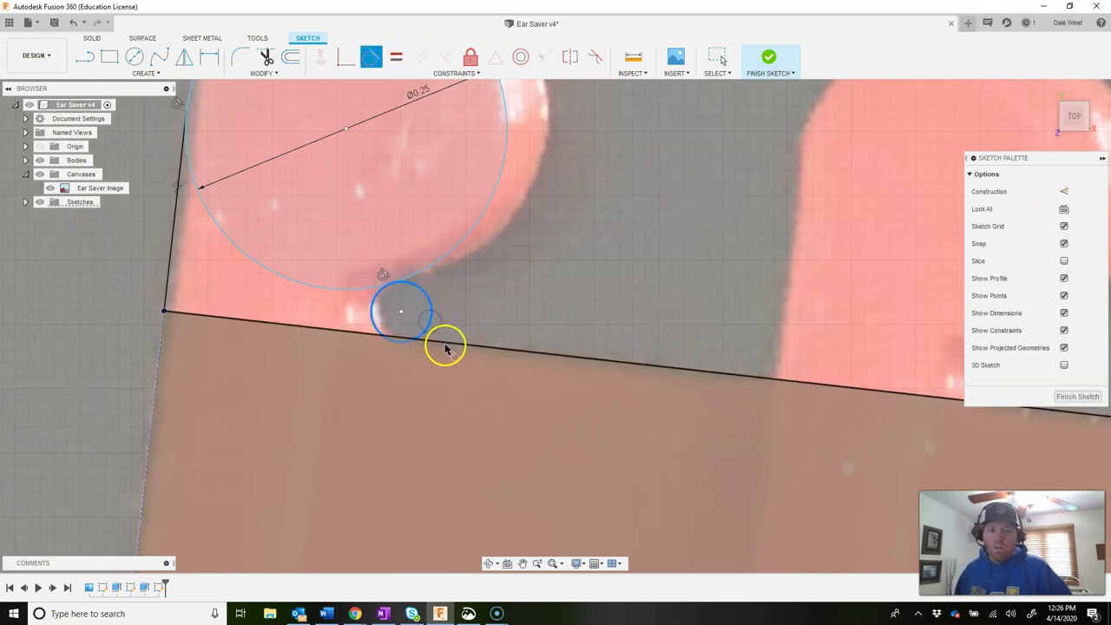
click(397, 301)
click(403, 280)
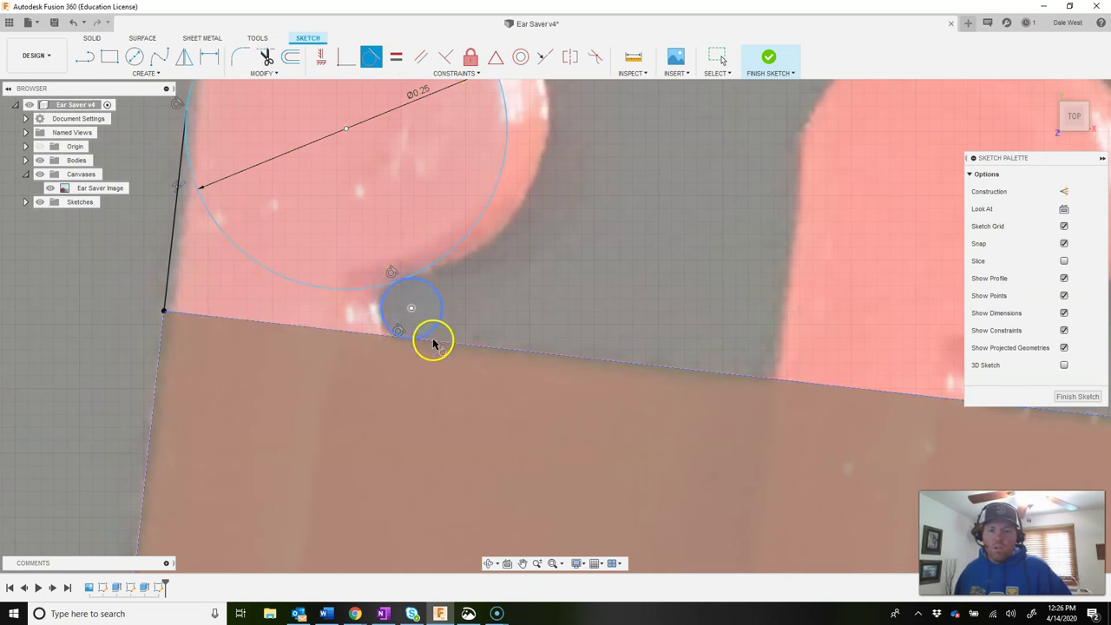
Step: Trim the large circle's lower-left arc and the small circle's outer arc to leave the hook's outline
scroll(617, 271, down, 5)
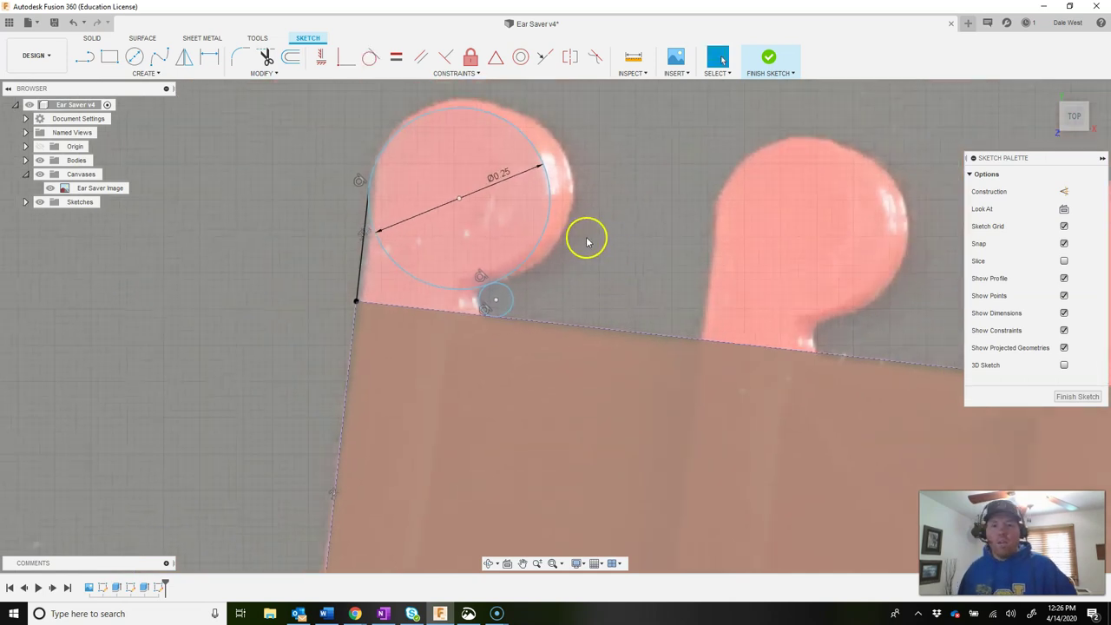
click(503, 169)
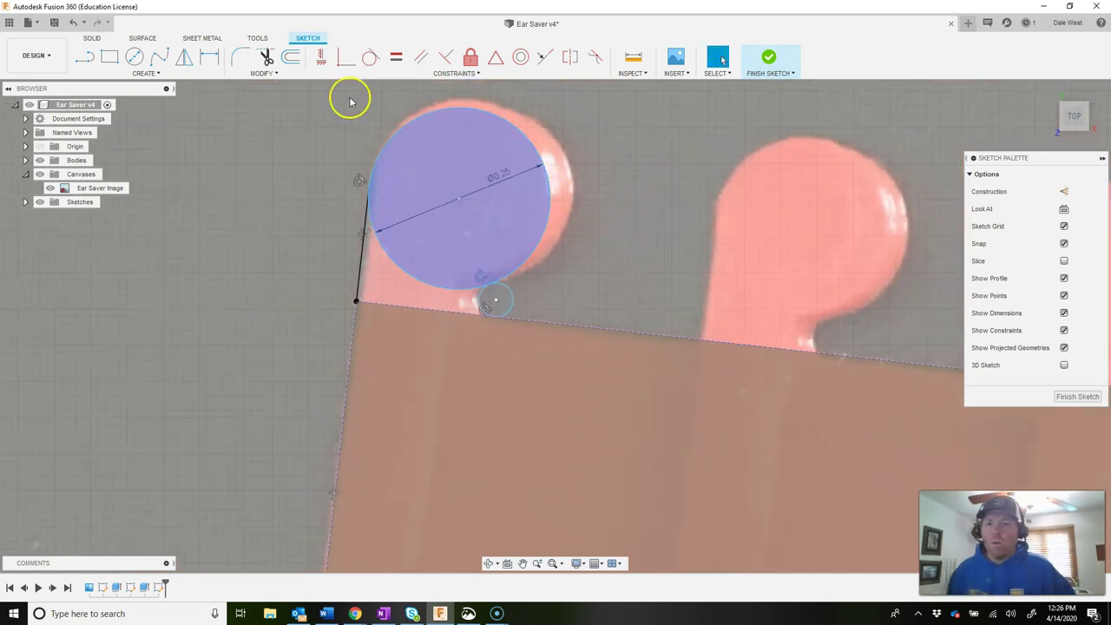
click(264, 58)
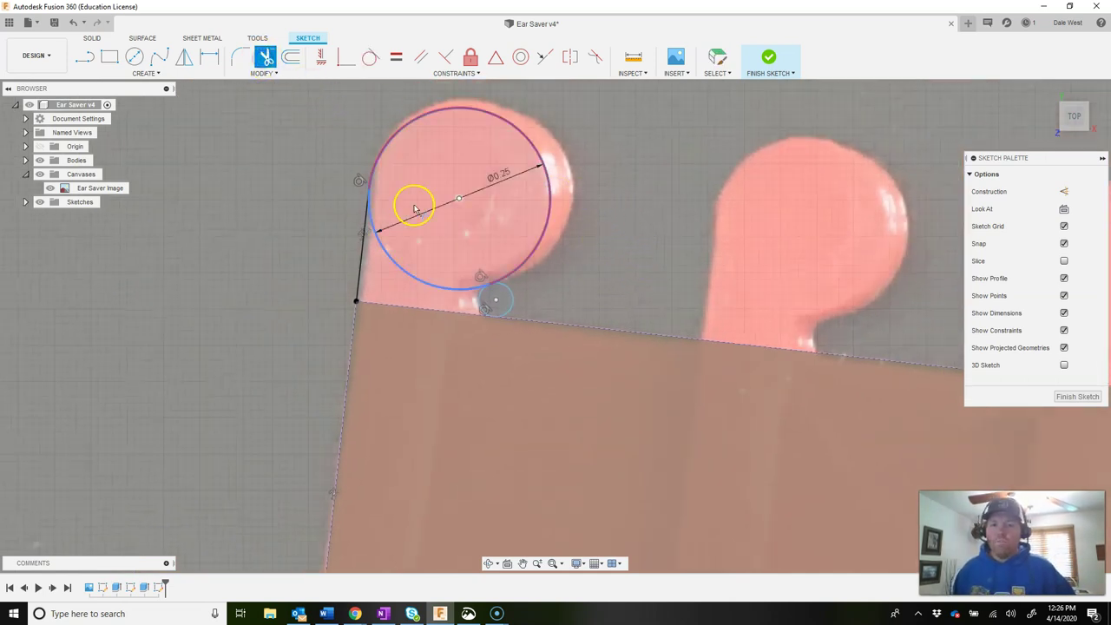
click(421, 283)
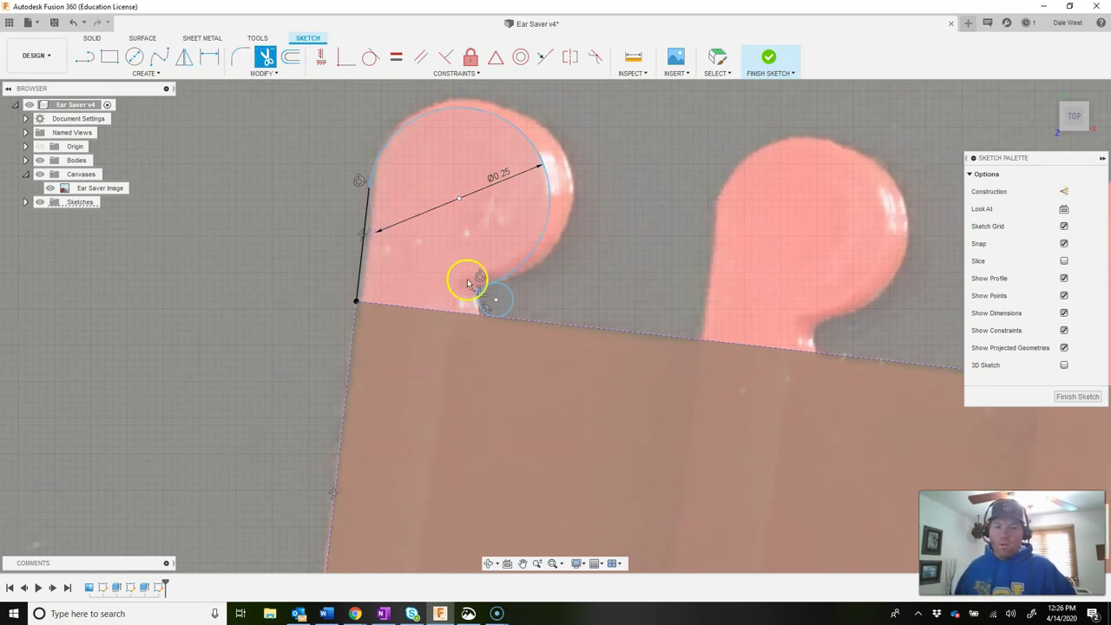
click(513, 297)
scroll(650, 299, down, 4)
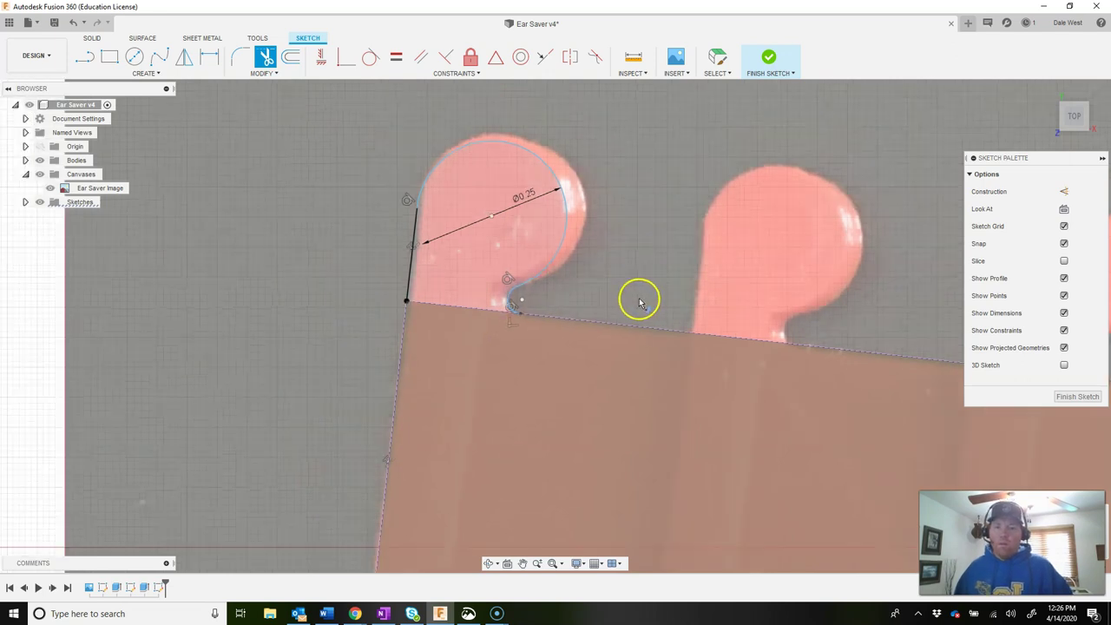
drag(646, 303, 570, 220)
scroll(553, 296, down, 1)
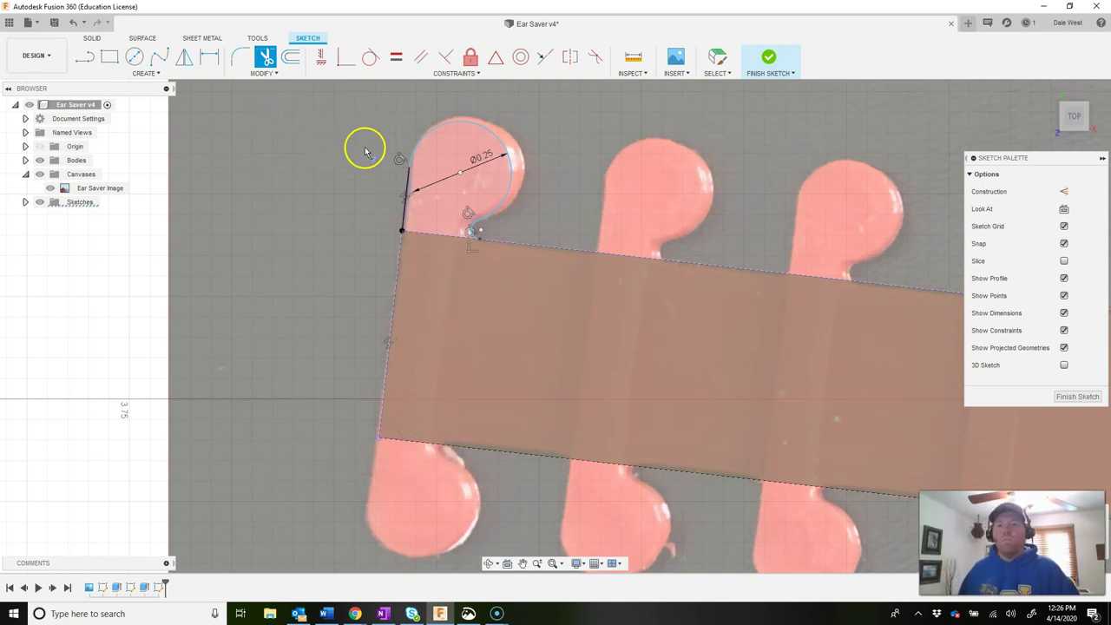
key(Escape)
Step: Start a construction line at the body's left end edge
click(87, 56)
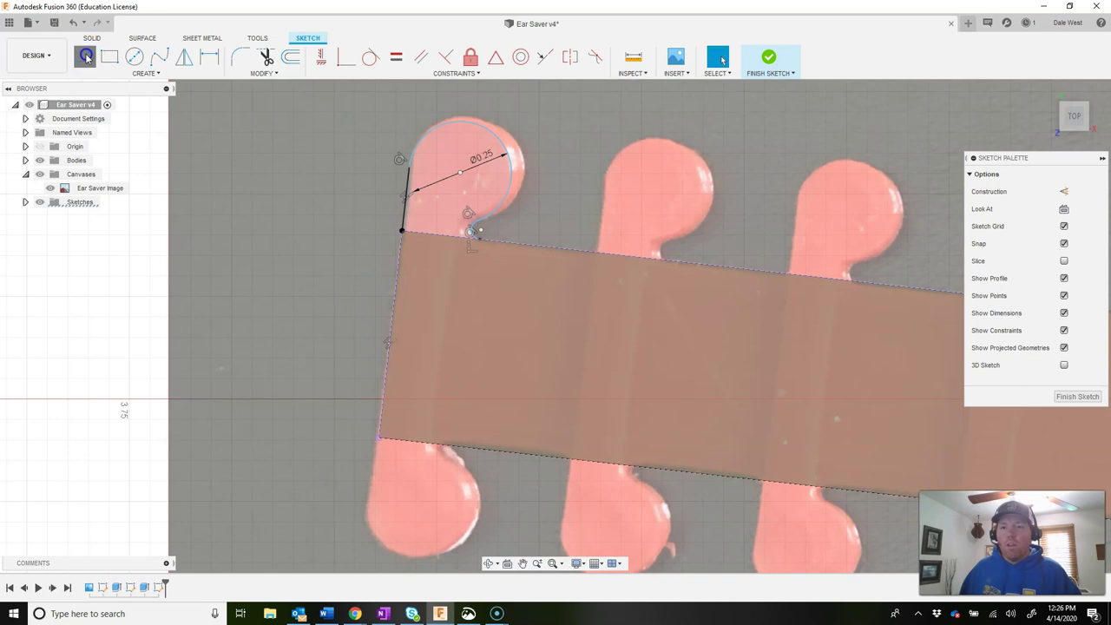
click(1065, 193)
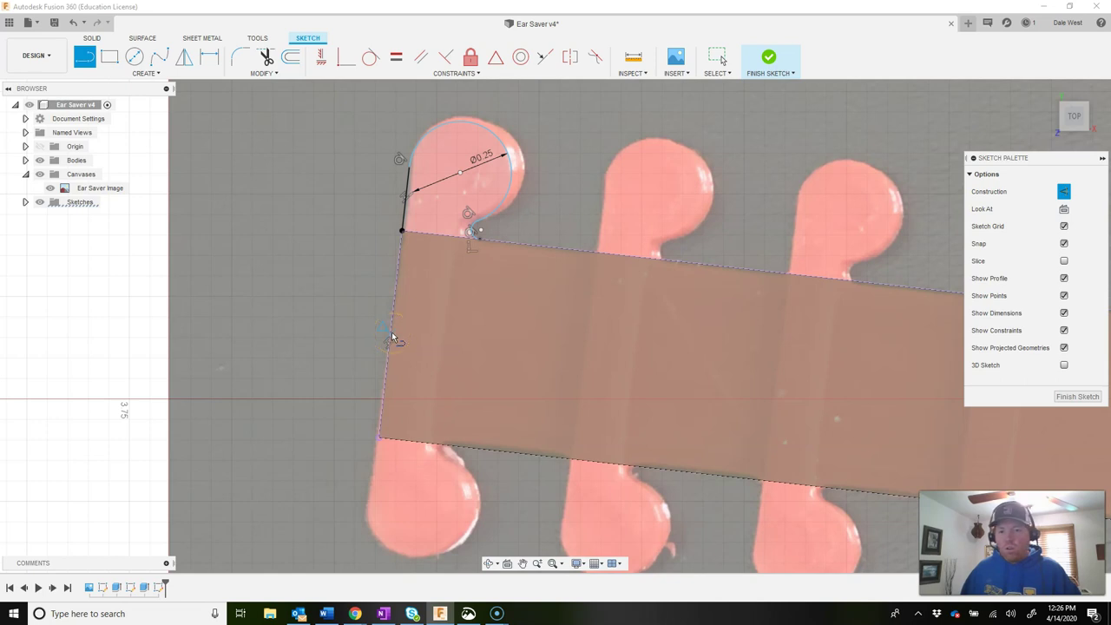
Step: Draw a construction line from the midpoint of the strap's short end edge lengthwise into the strap
click(388, 338)
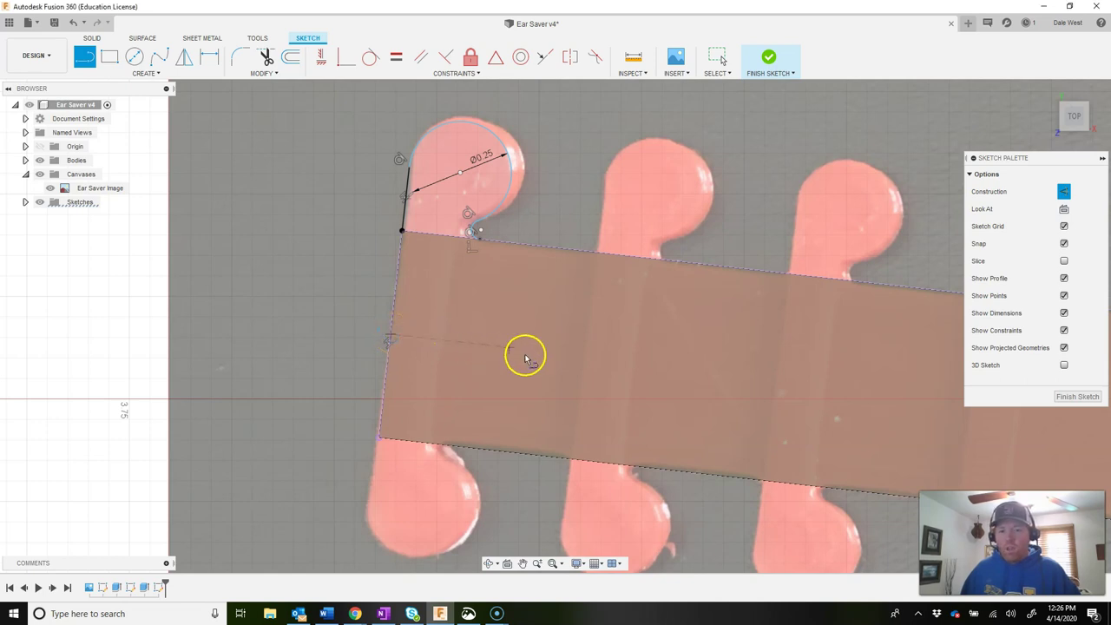
click(747, 368)
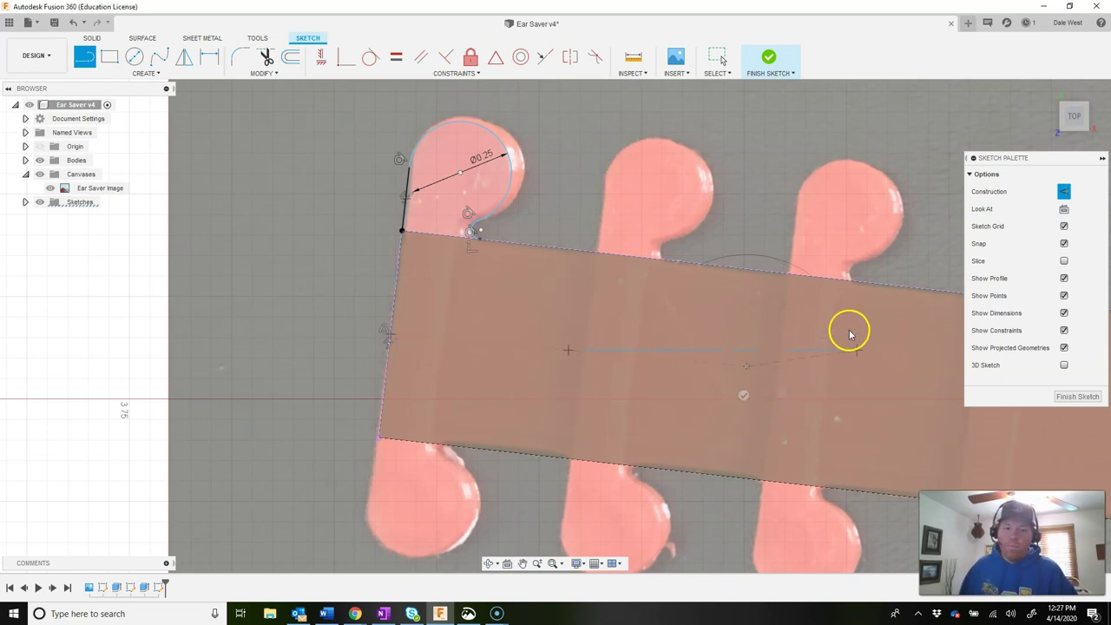
key(Escape)
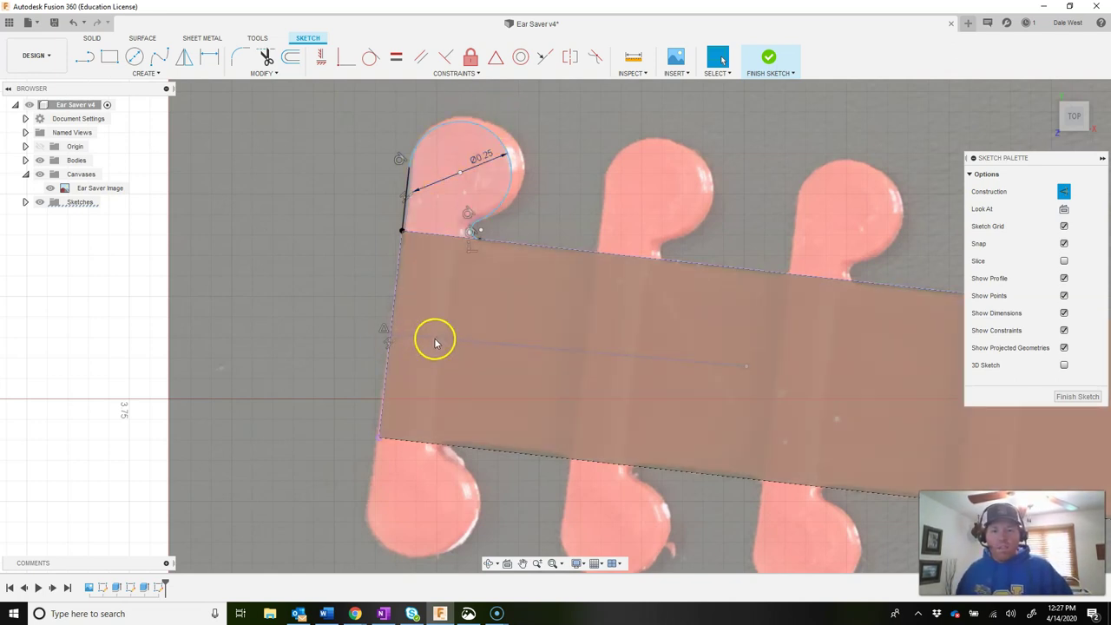
Step: Constrain the construction centreline parallel to the strap's upper long edge
drag(432, 231, 578, 249)
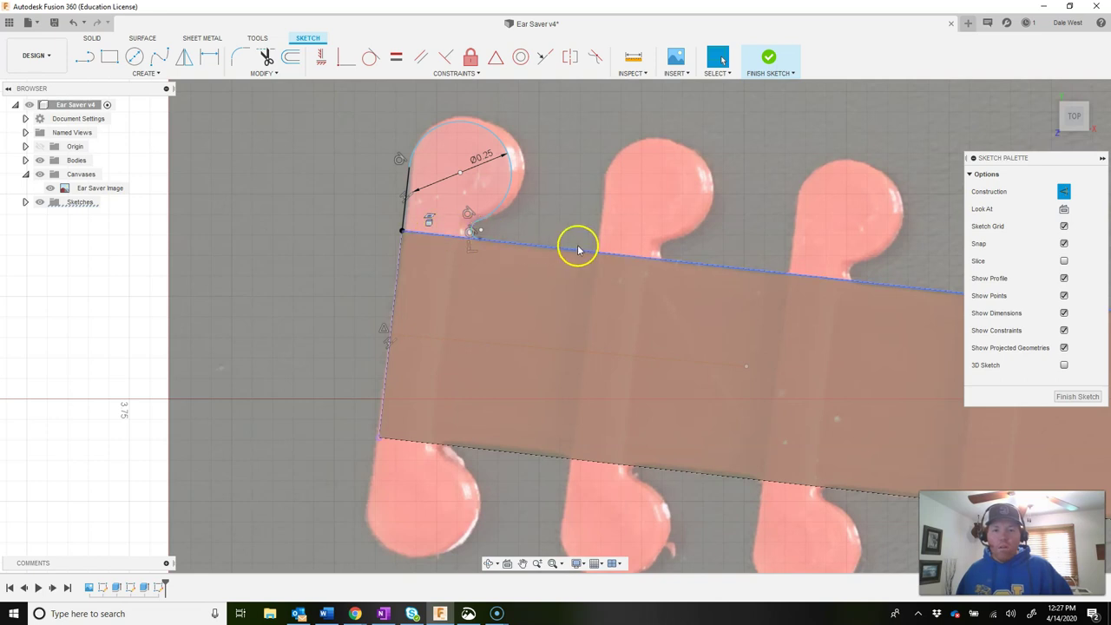
click(417, 57)
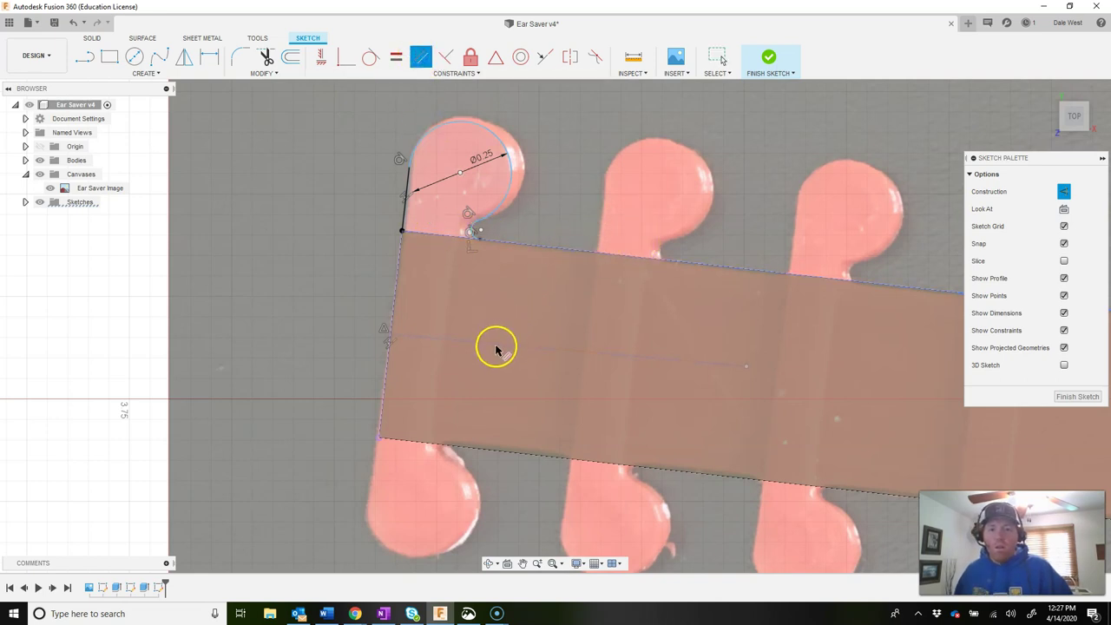
click(521, 242)
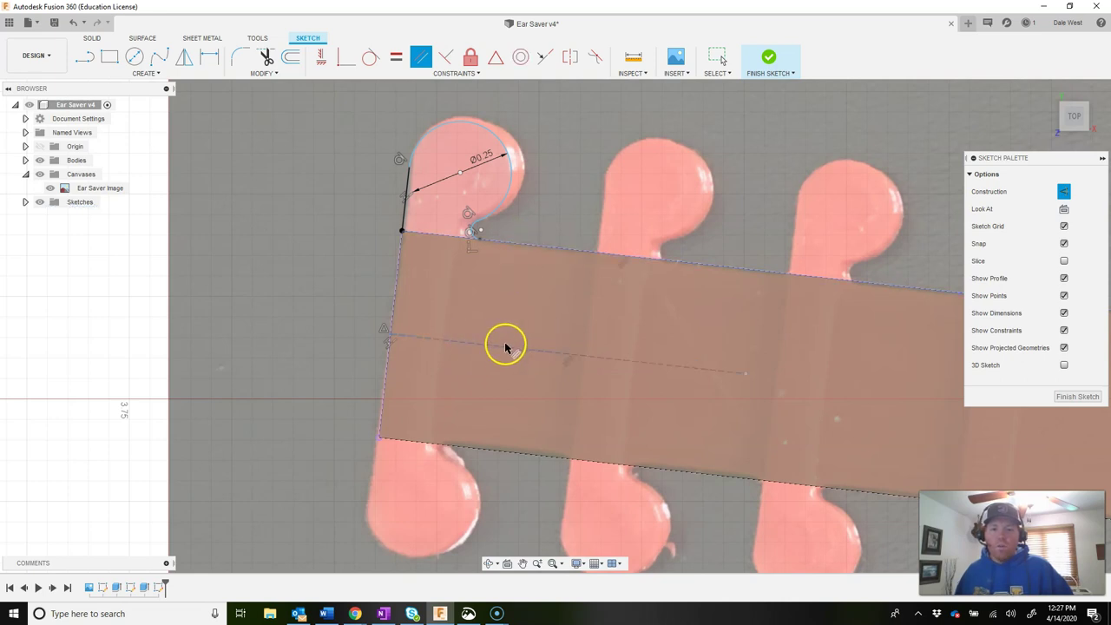
click(460, 224)
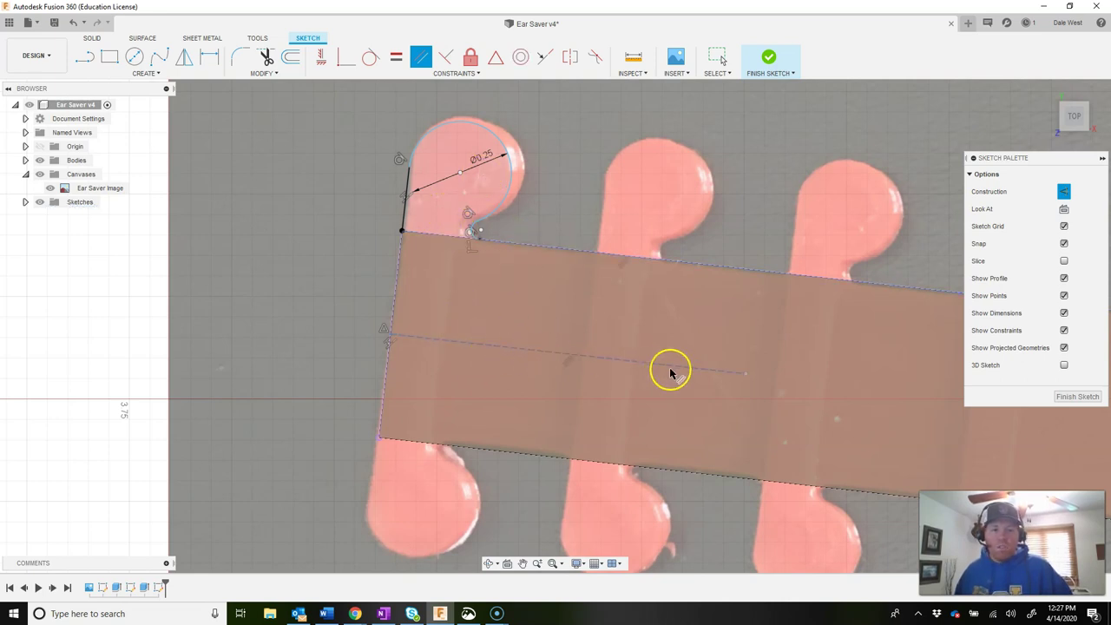
key(Escape)
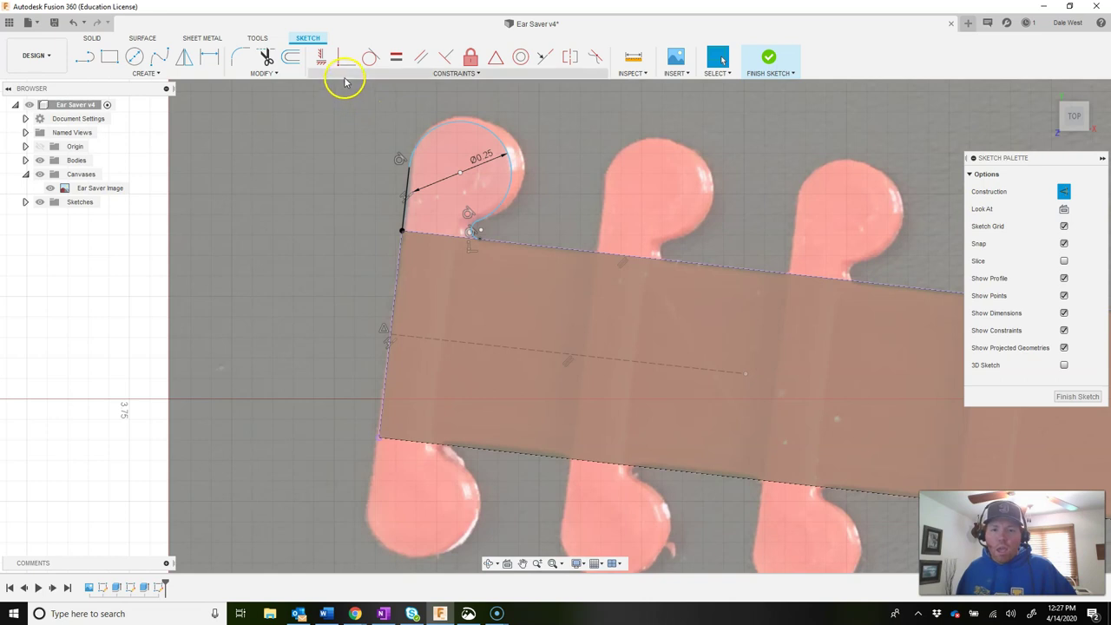
Step: Mirror the upper hook outline about the construction centreline onto the strap's opposite edge
mouse_move(342, 86)
mouse_down()
mouse_move(447, 136)
mouse_move(548, 240)
mouse_move(554, 266)
mouse_up()
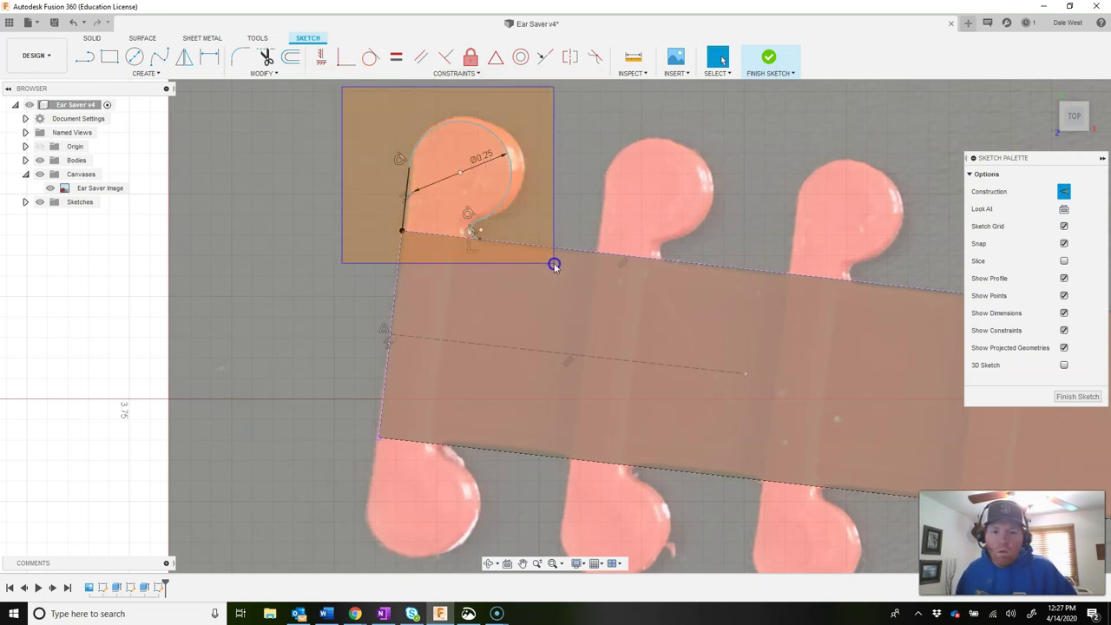
drag(555, 265, 555, 267)
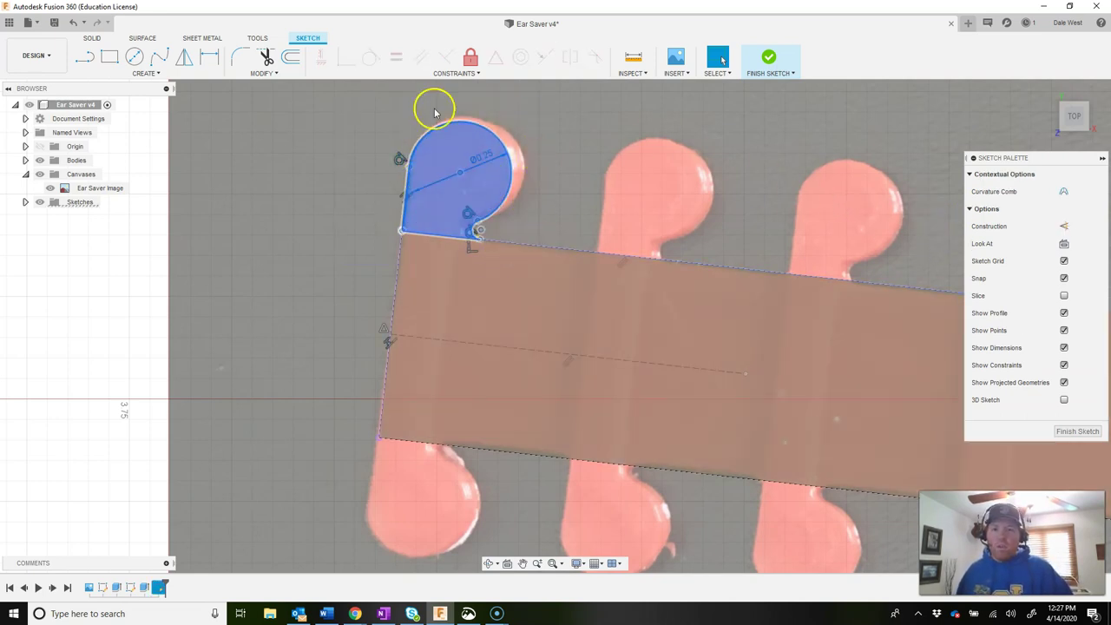
click(186, 61)
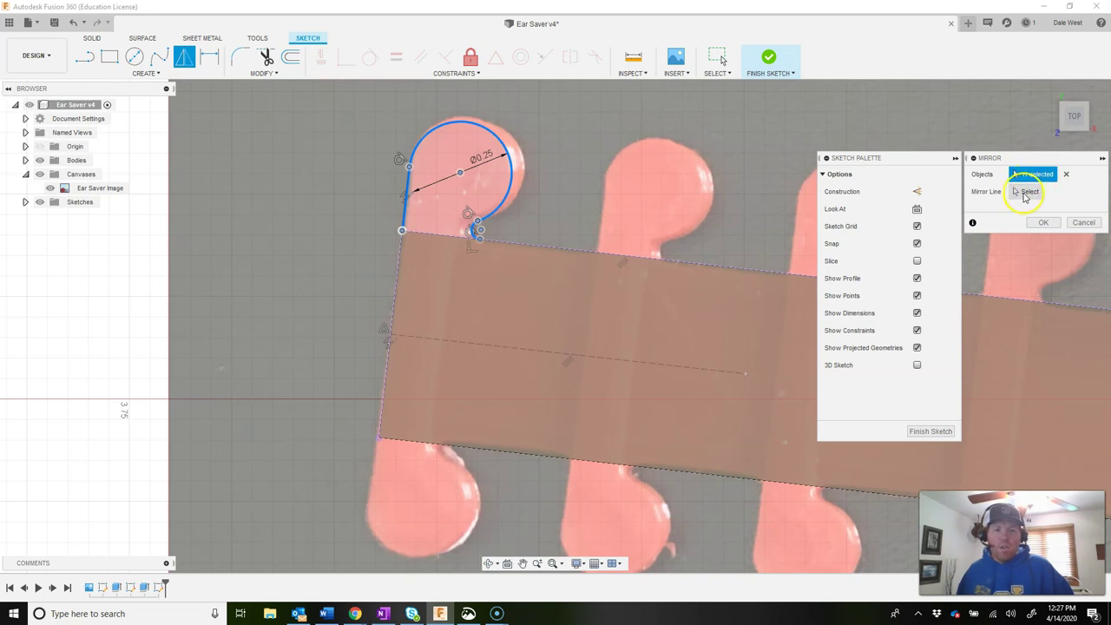
click(1027, 192)
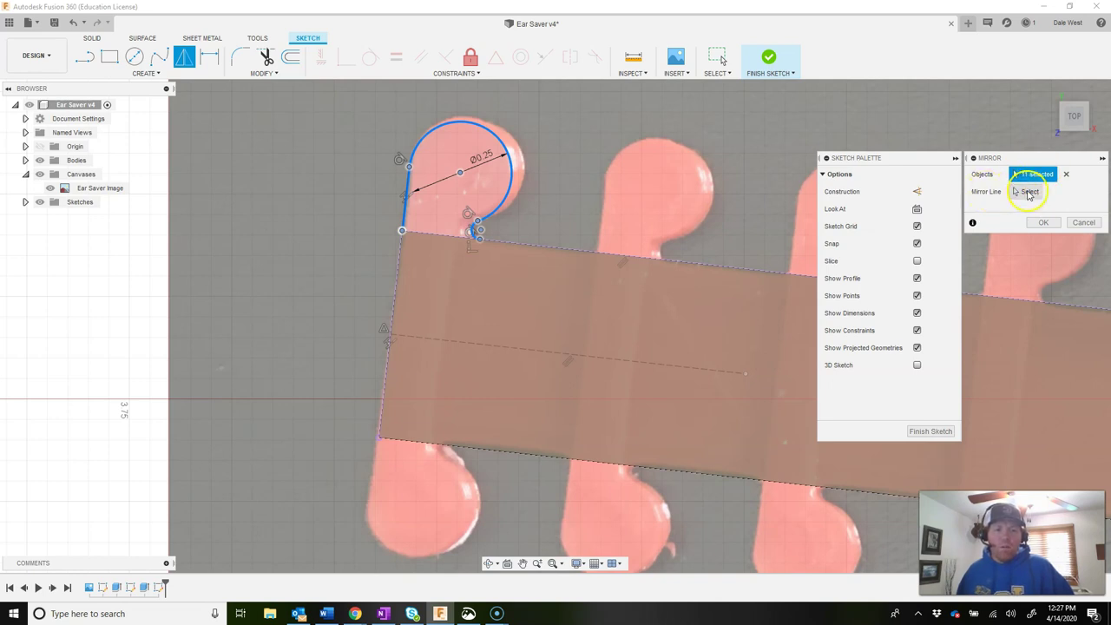
click(486, 348)
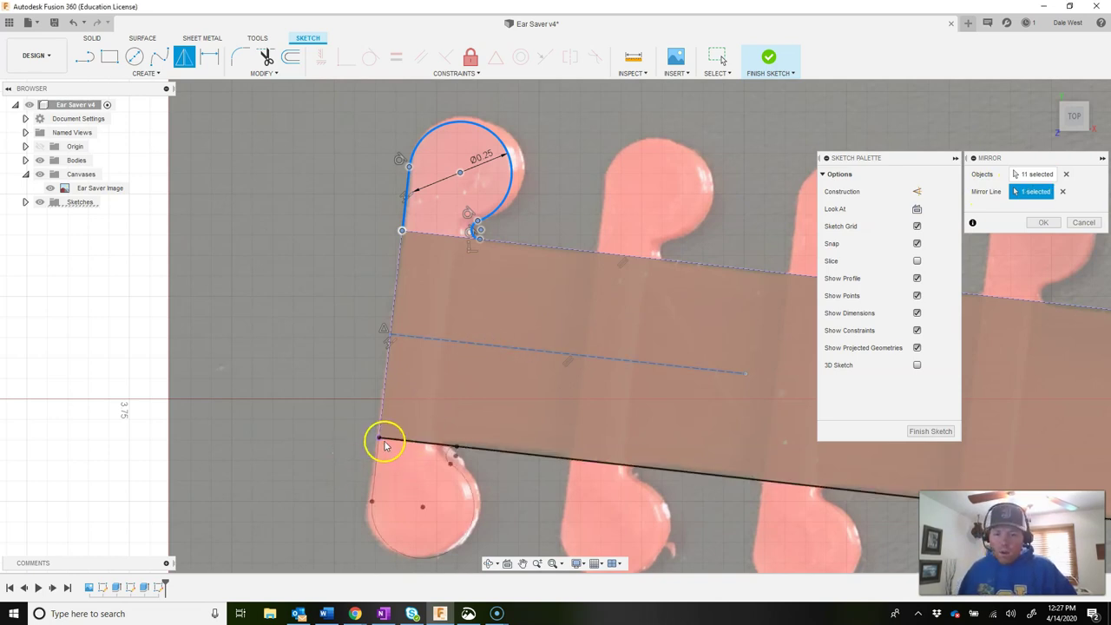
scroll(379, 440, up, 5)
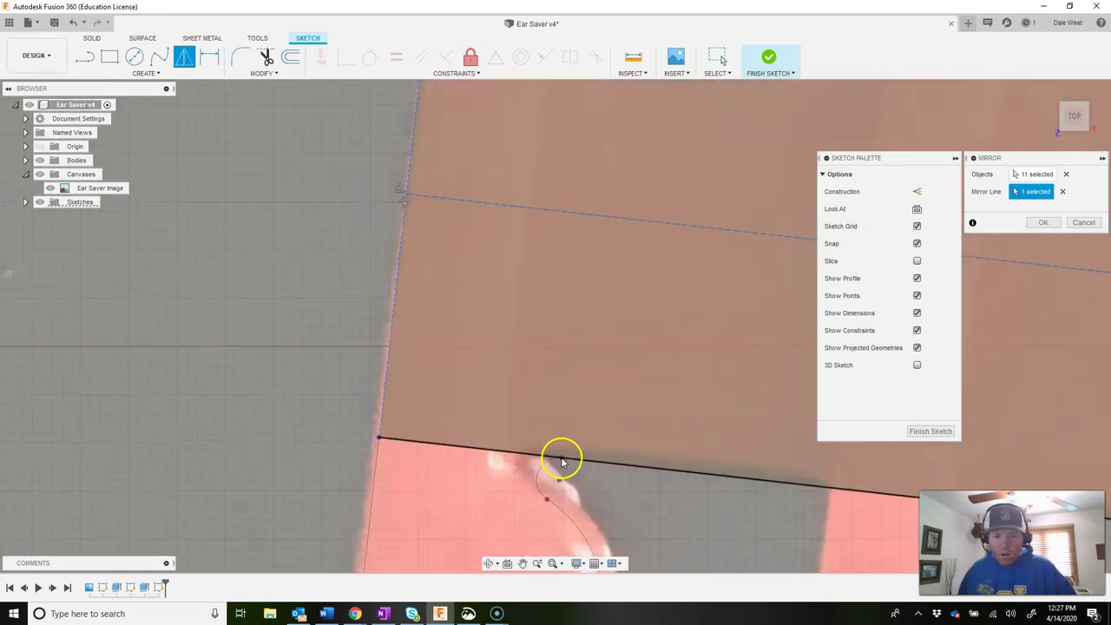
scroll(593, 461, down, 4)
scroll(628, 425, down, 1)
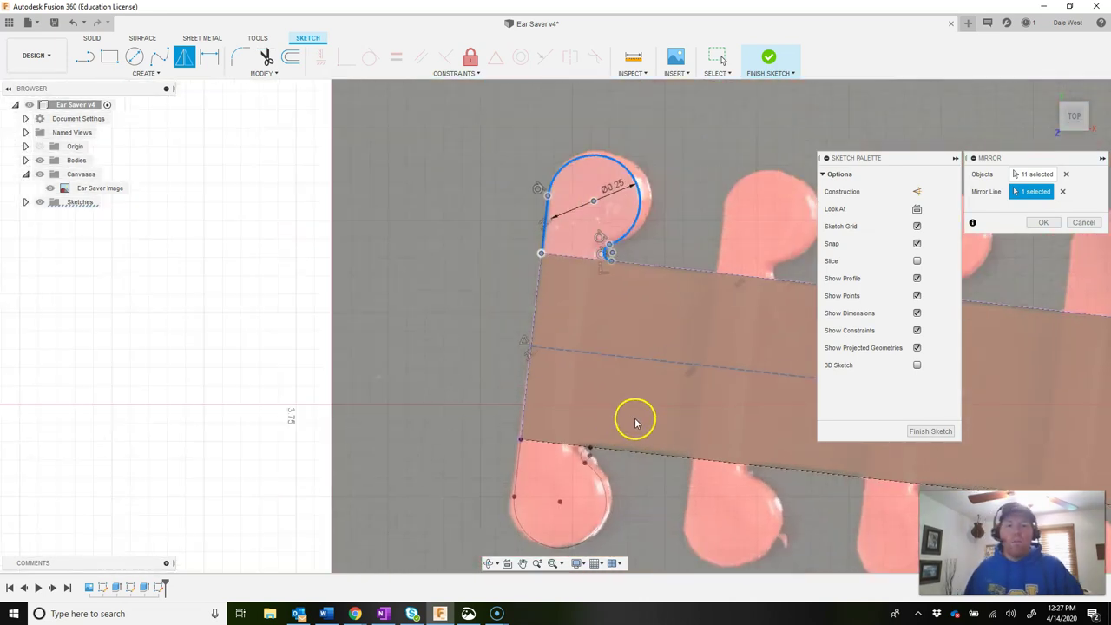
click(1043, 225)
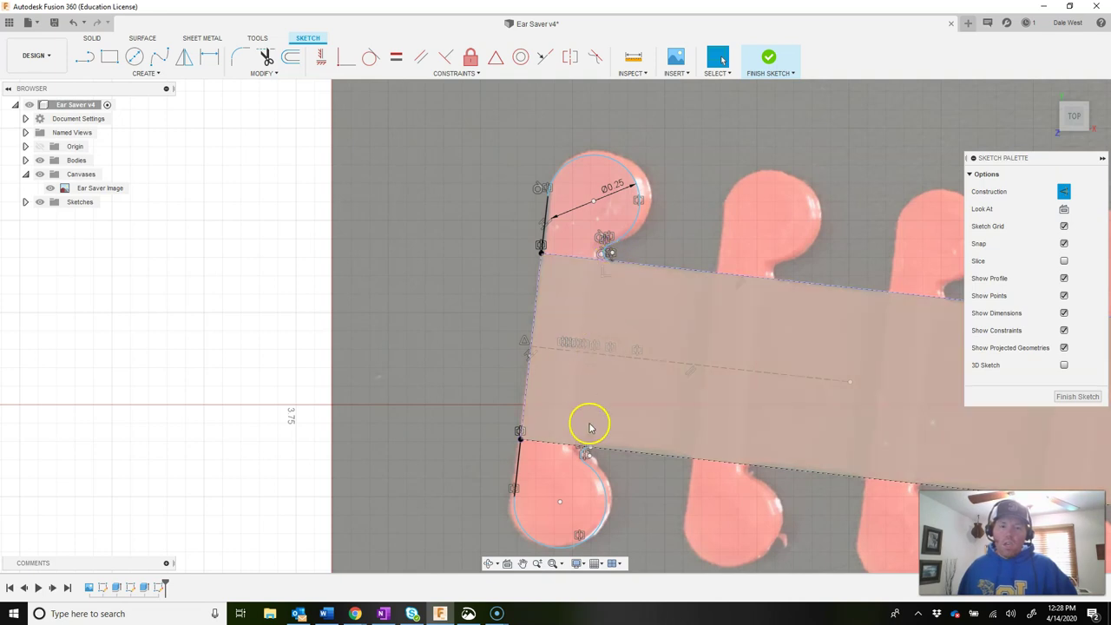
Step: Turn off construction mode, connect the inner ends of both hook outlines with a line across the strap, and finish the sketch
click(1065, 192)
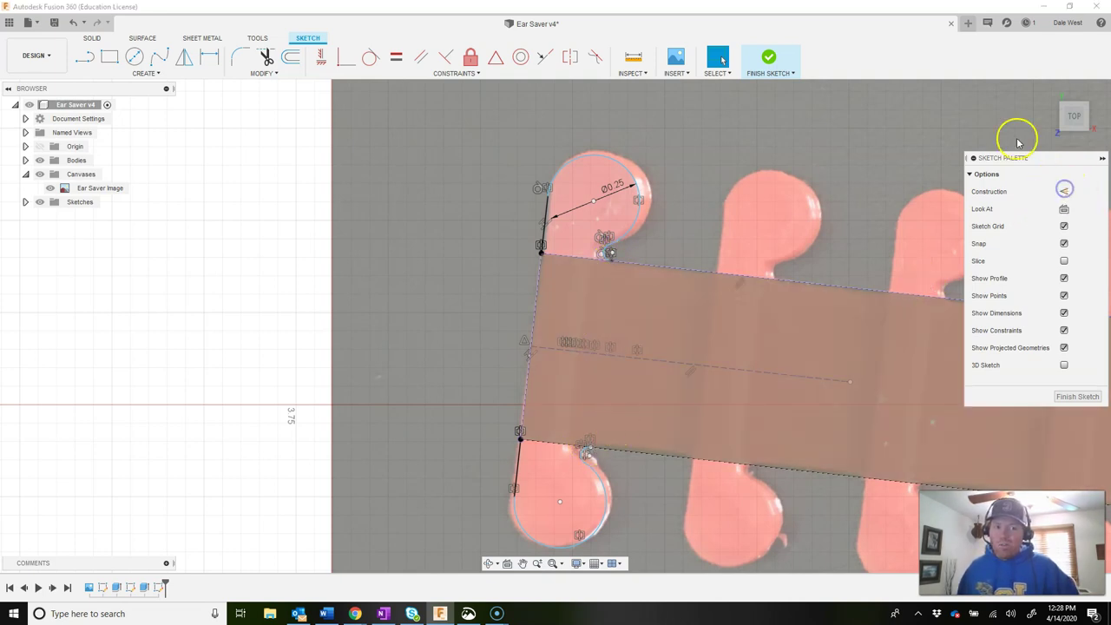
click(83, 58)
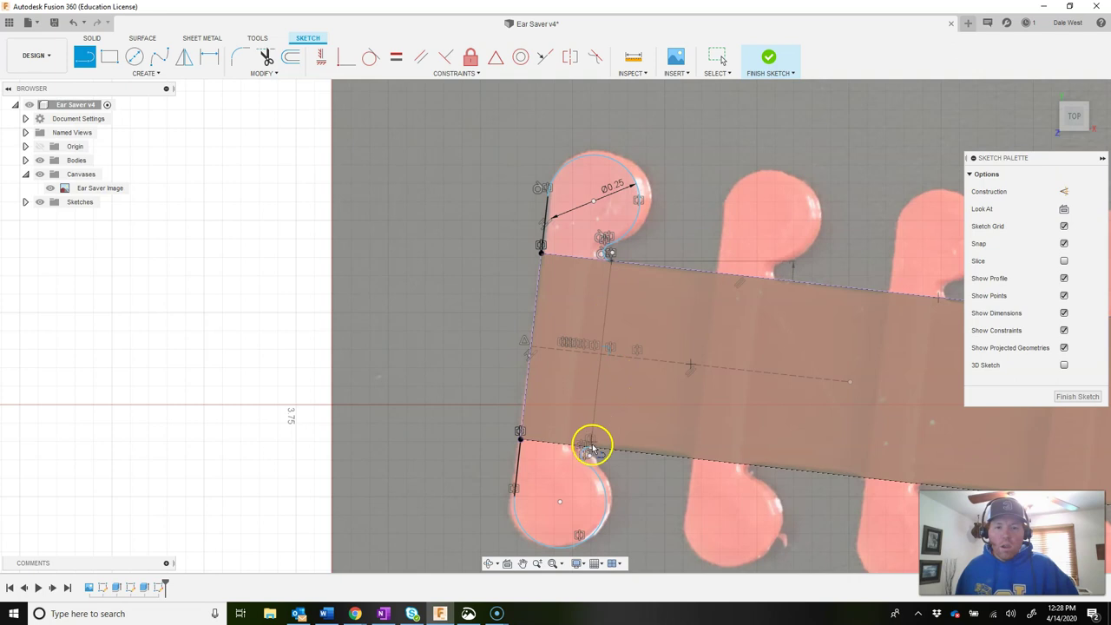
scroll(597, 450, up, 4)
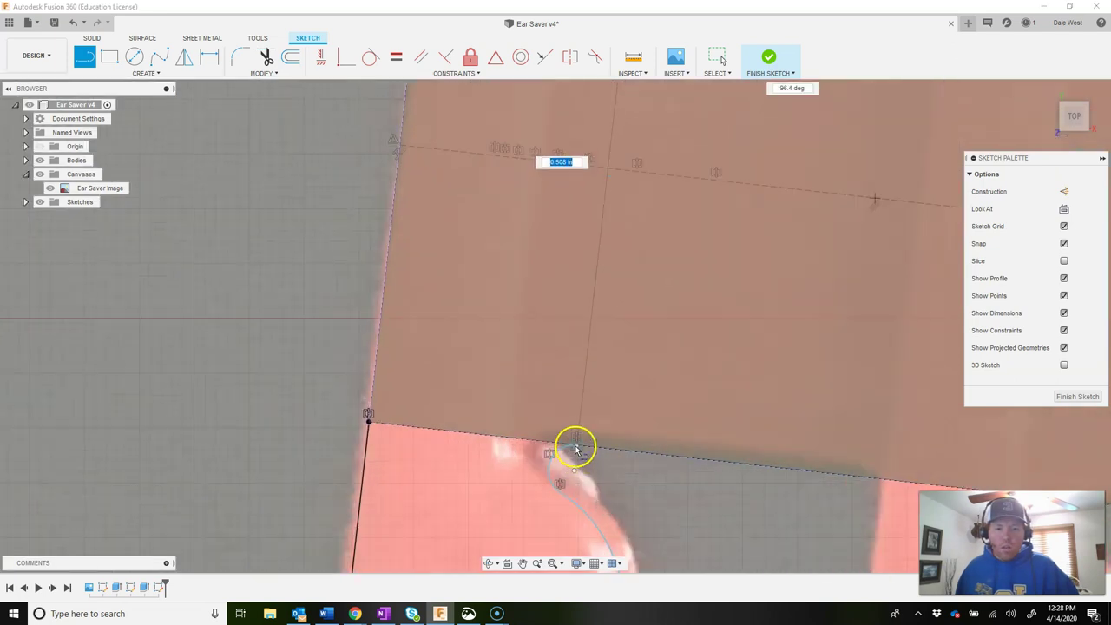
key(Escape)
scroll(648, 373, down, 5)
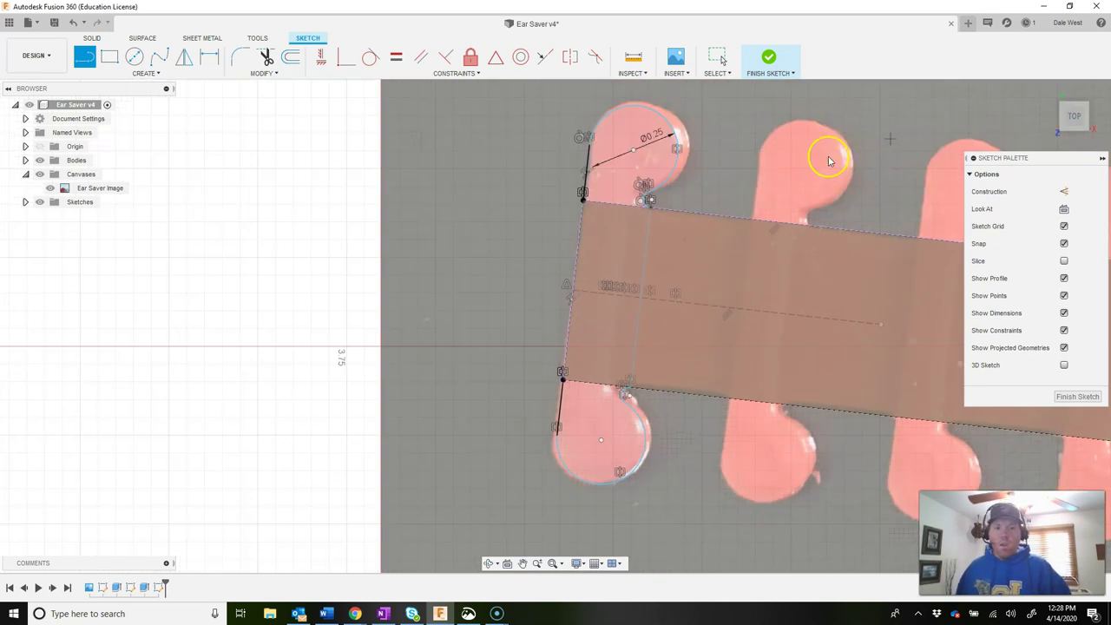
key(Escape)
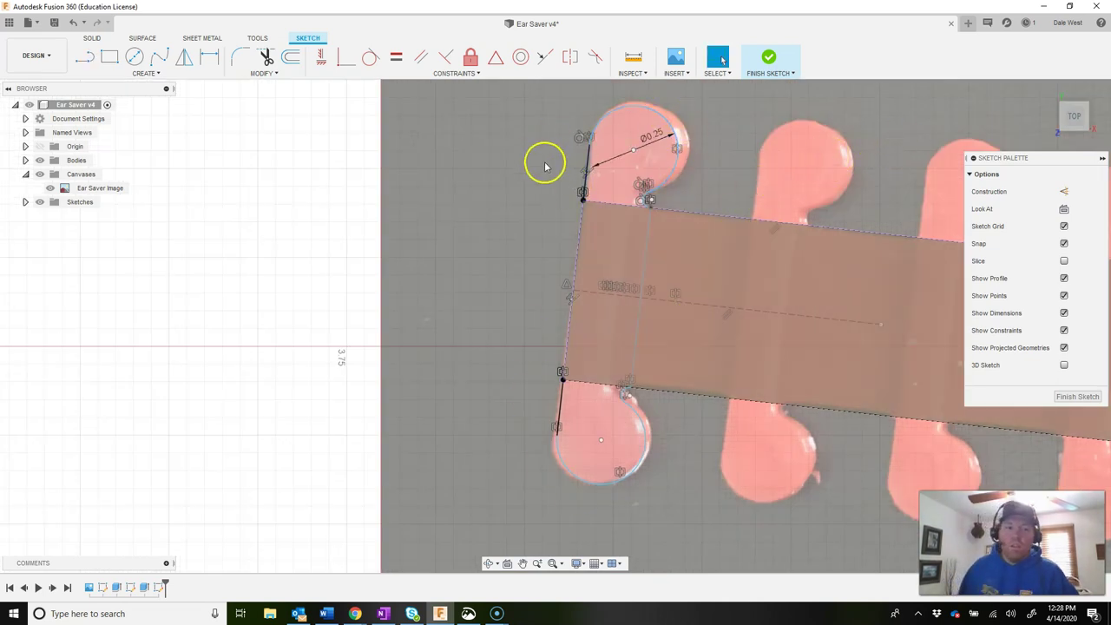
click(771, 57)
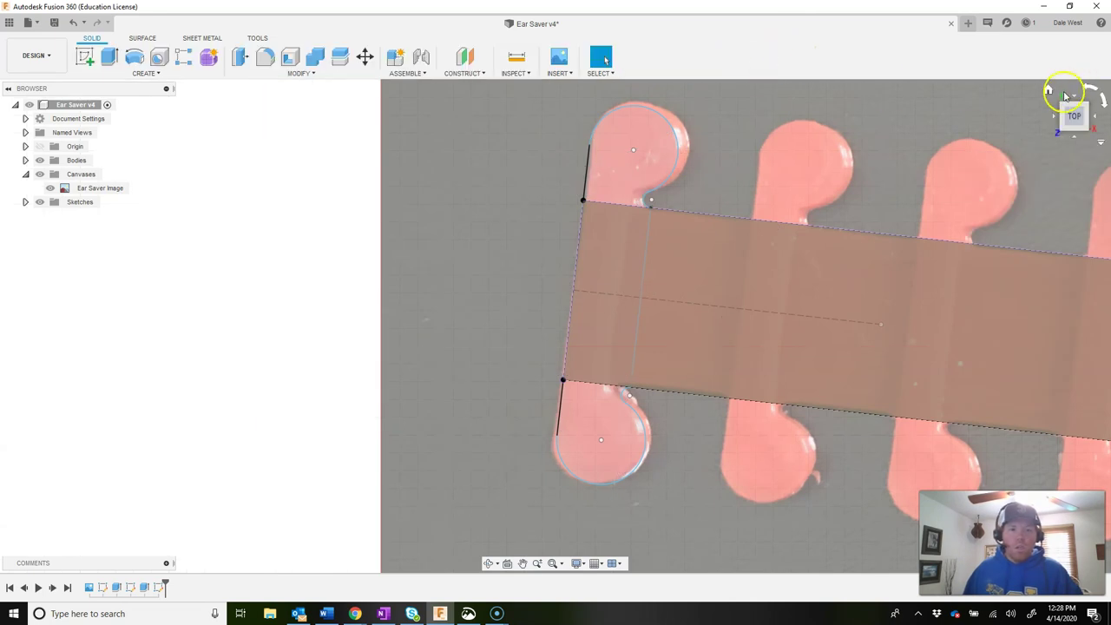
Step: Set up an Extrude of the two profiles forming the end hooks and the strip between them, with a distance of 0.1 in
click(1049, 93)
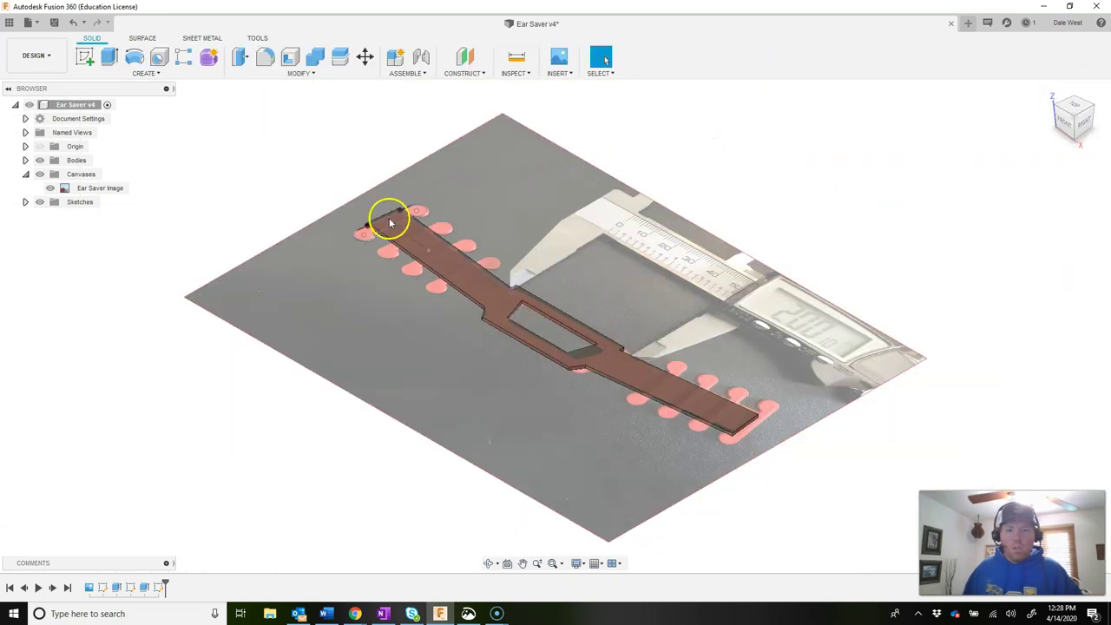
scroll(390, 224, up, 4)
scroll(396, 228, down, 2)
scroll(395, 227, up, 2)
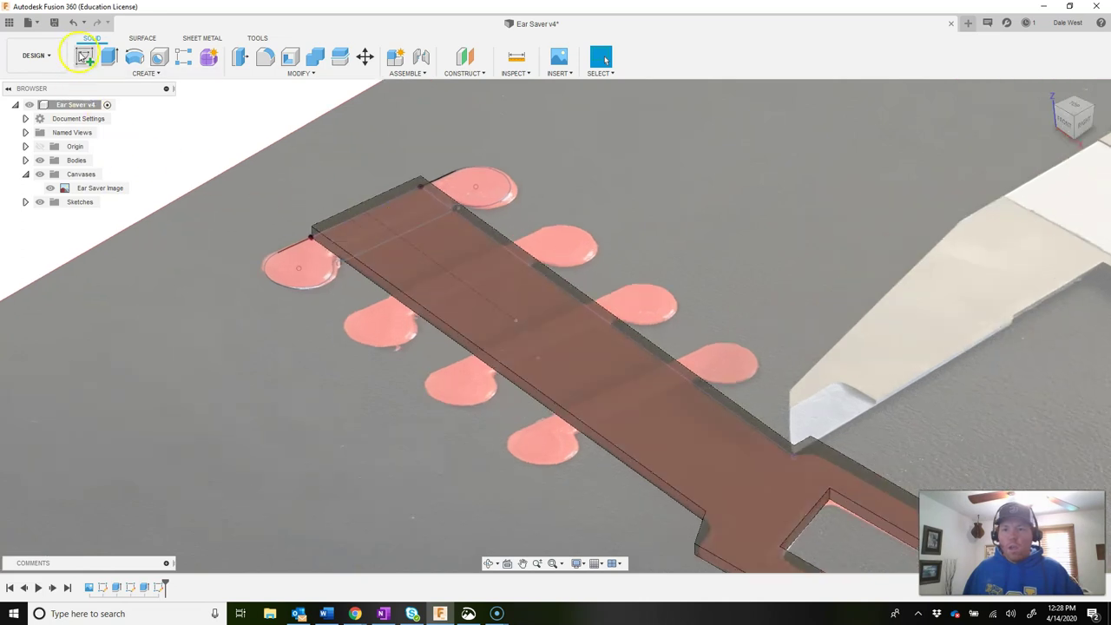
click(108, 56)
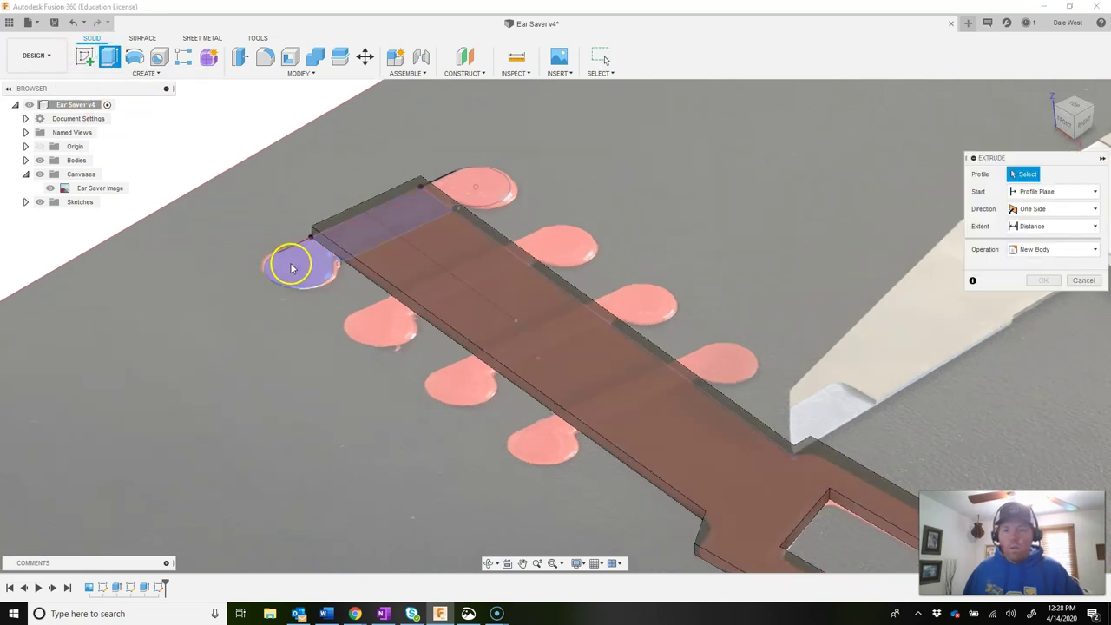
click(294, 269)
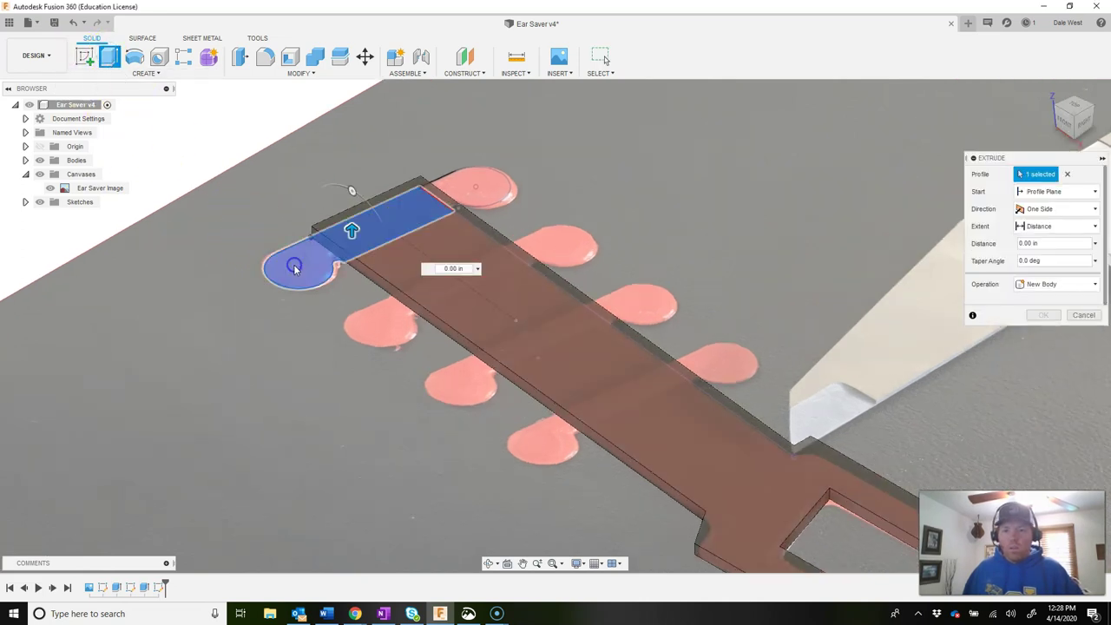
click(484, 181)
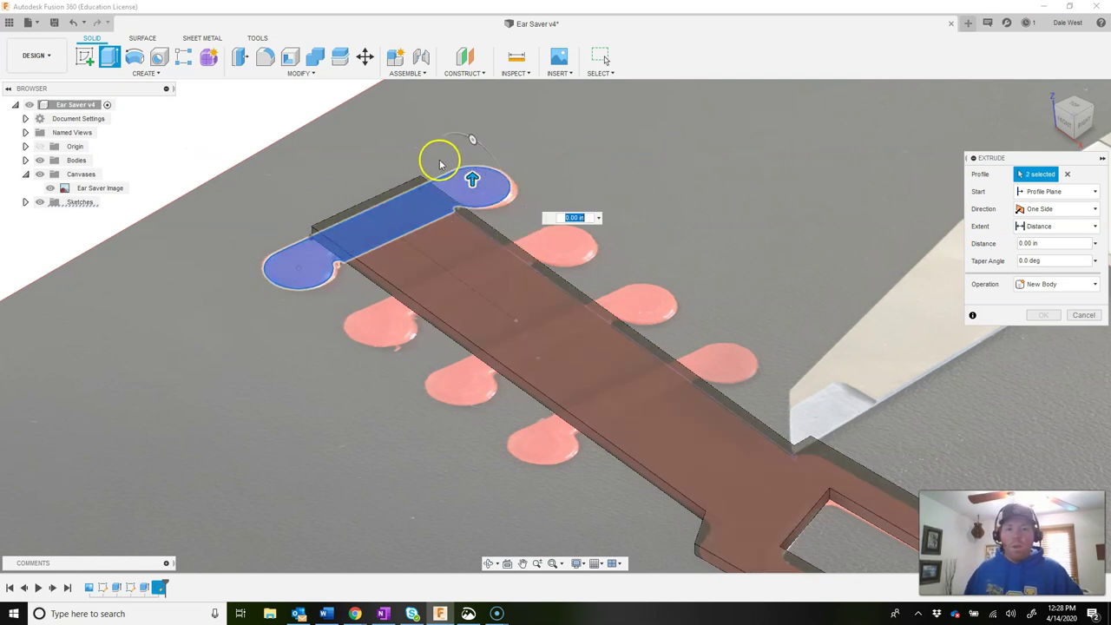
drag(472, 179, 471, 143)
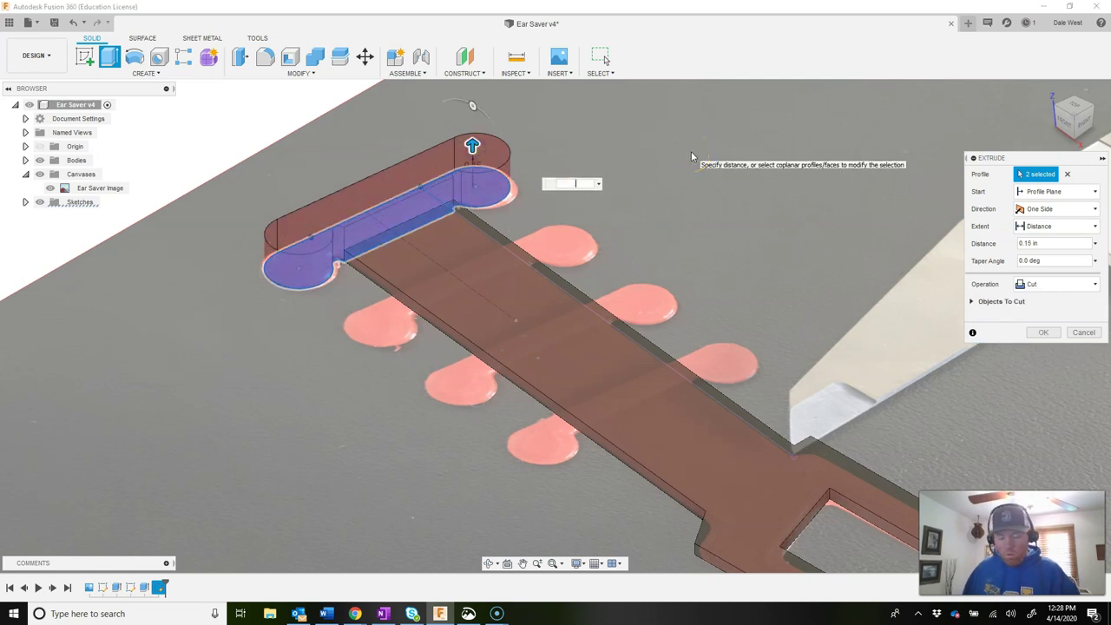
text(.1)
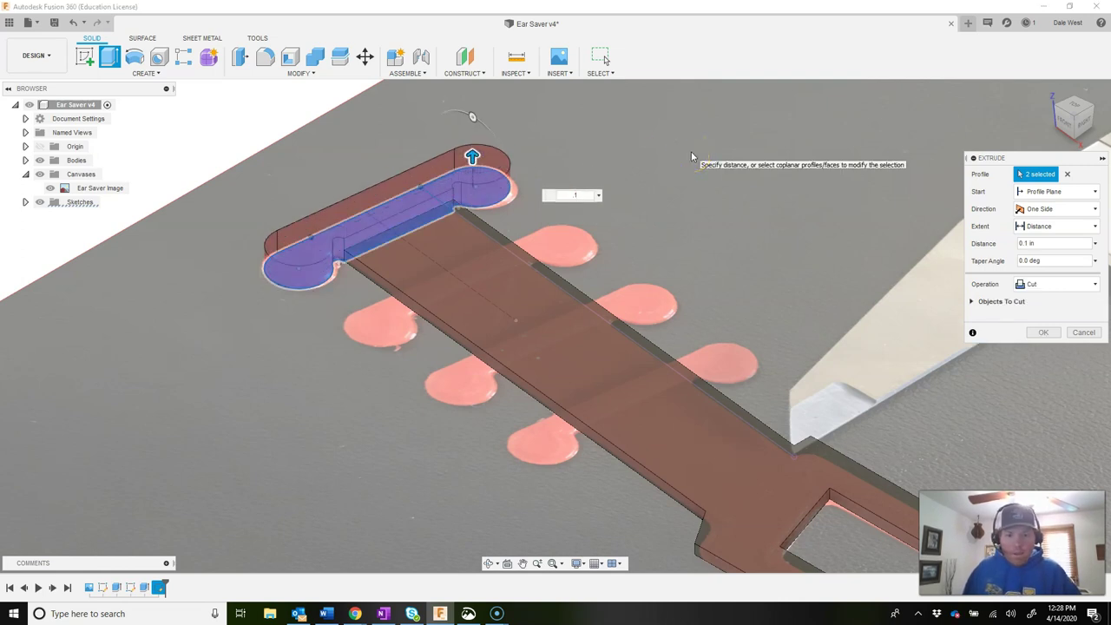
Step: Create the hook extrusion as a new body, and list the design's bodies in the browser
click(1062, 286)
click(1063, 305)
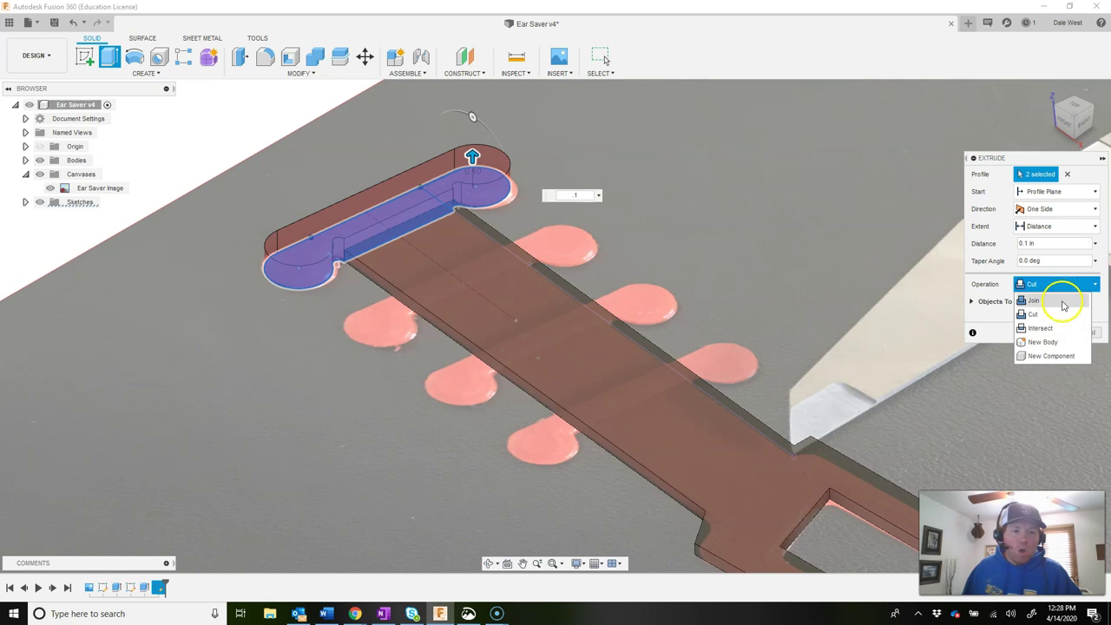
click(1065, 286)
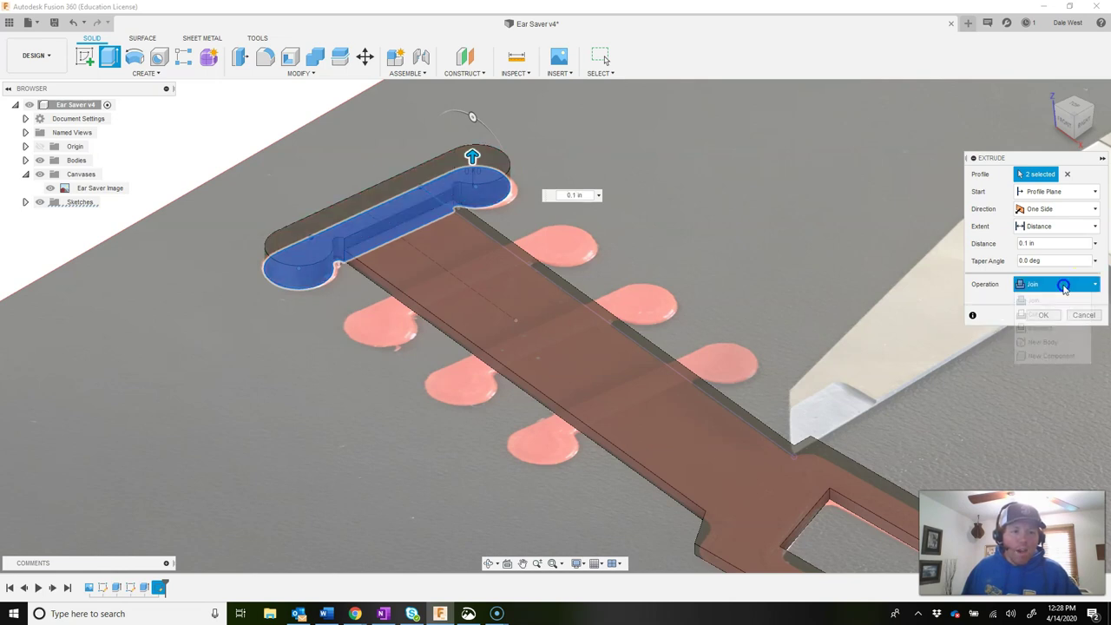
click(1056, 348)
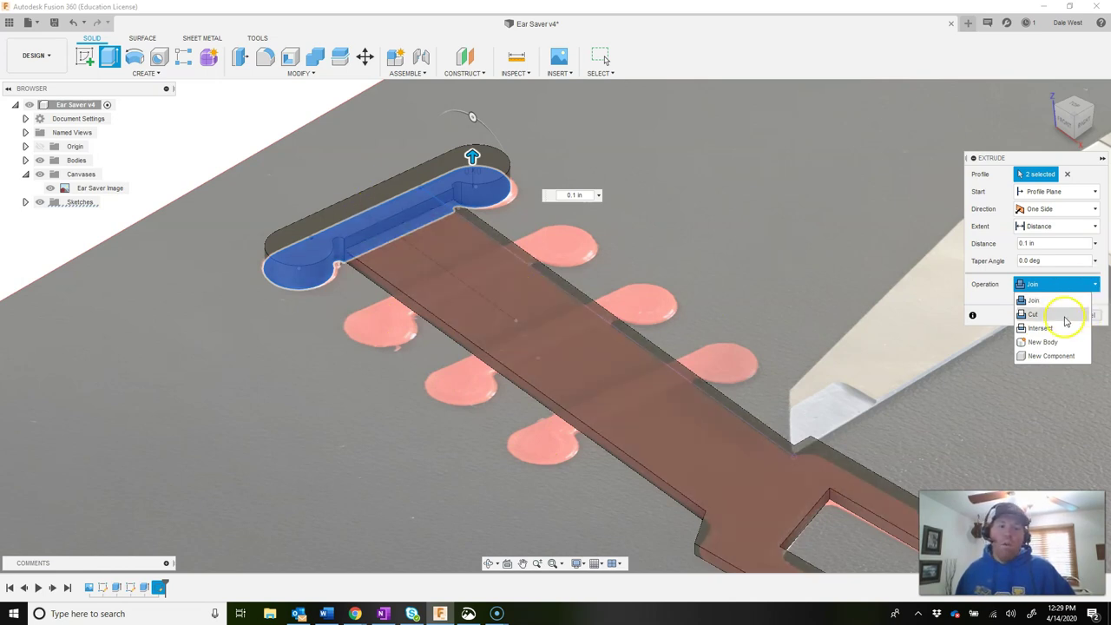
click(1047, 342)
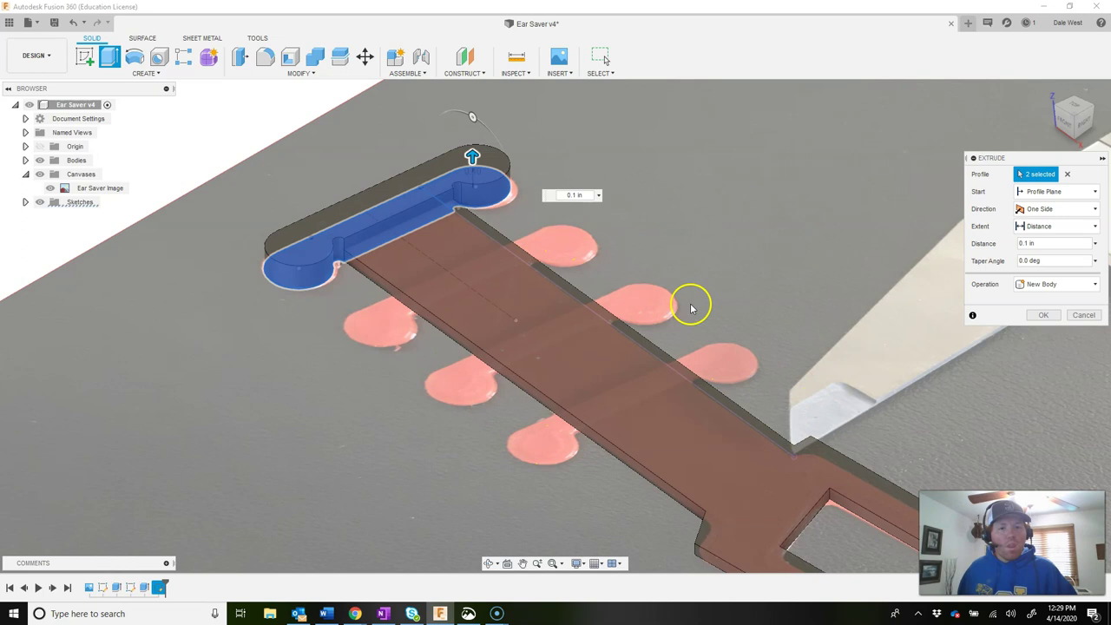
click(1043, 316)
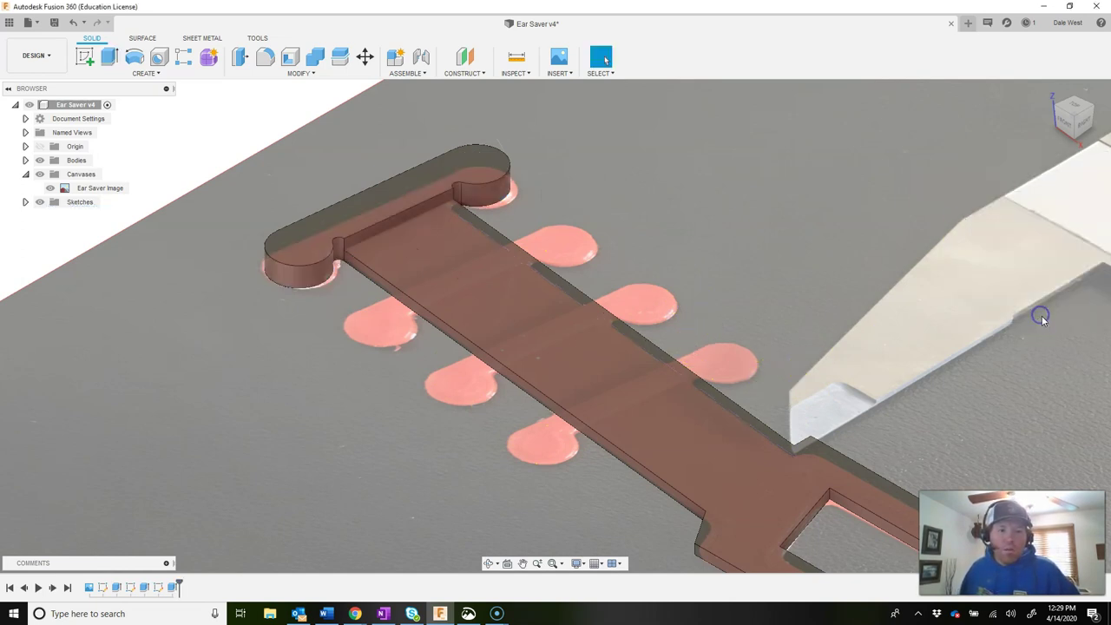
click(25, 161)
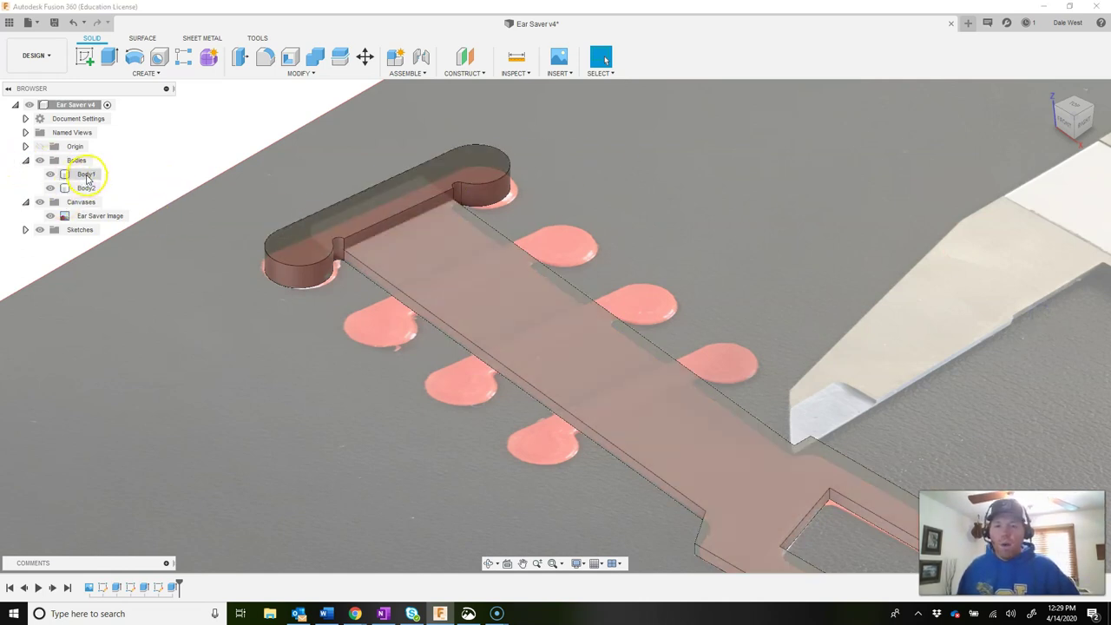
Step: Rename the end hook body as Tab
click(86, 188)
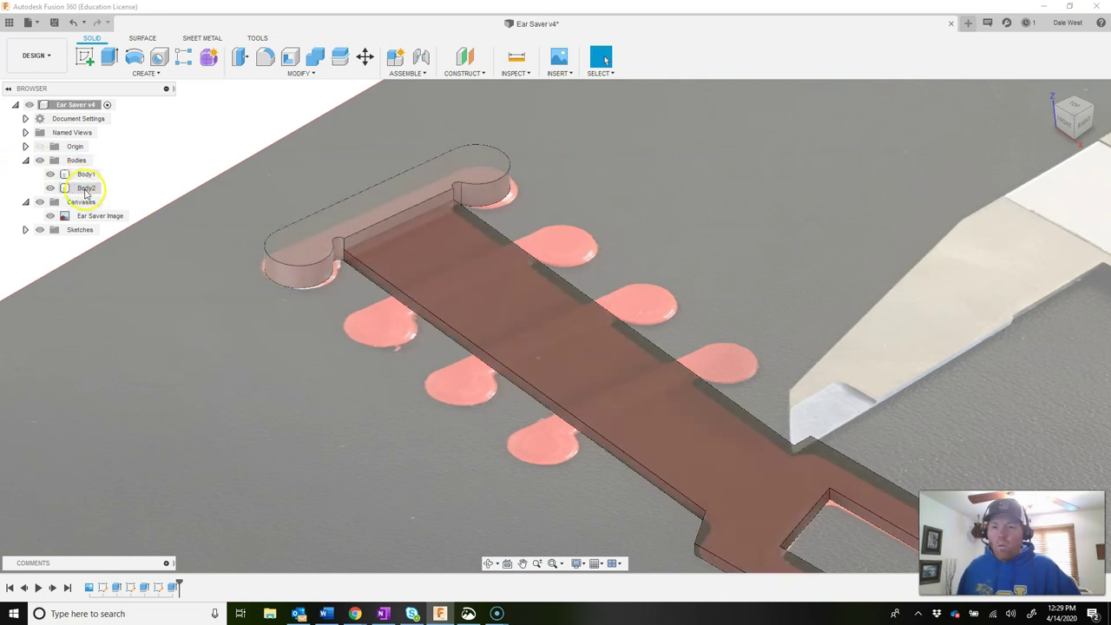
right_click(86, 191)
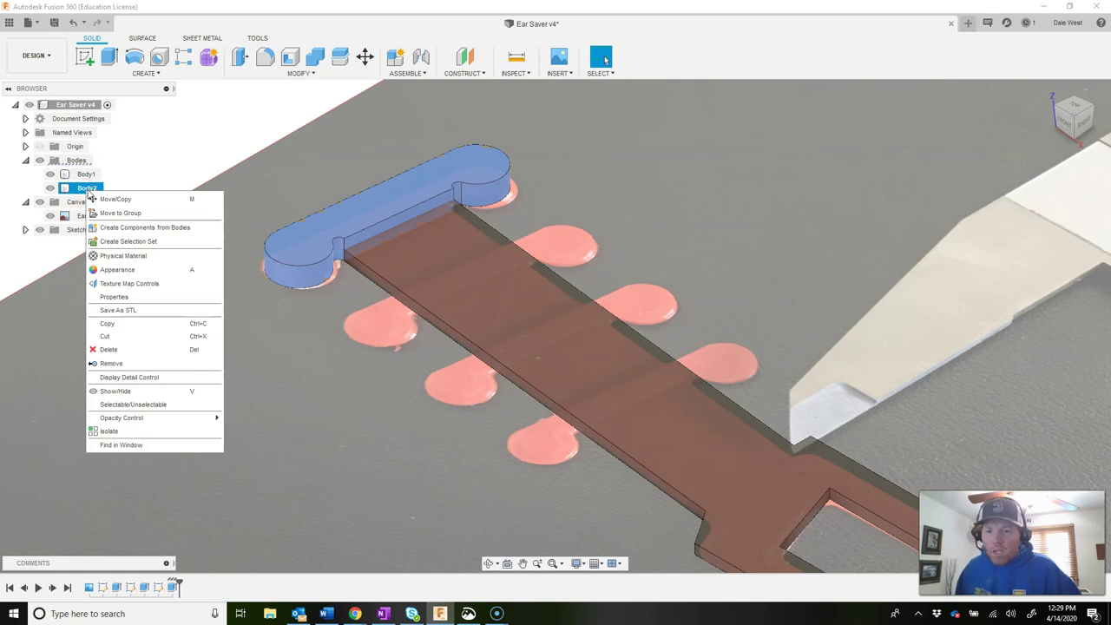
double_click(87, 189)
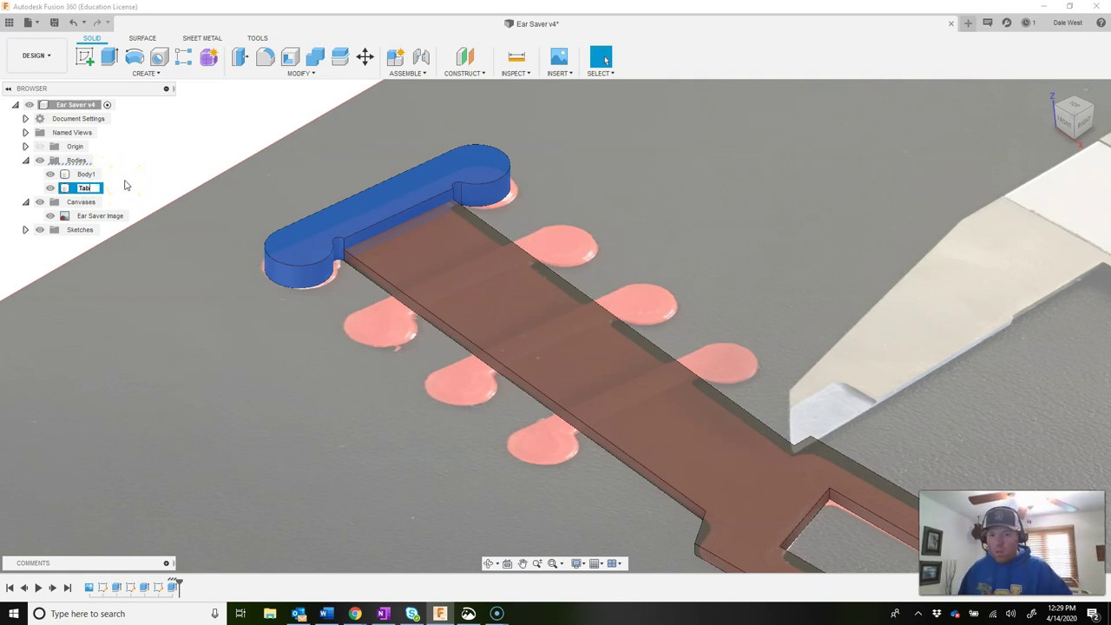
click(91, 175)
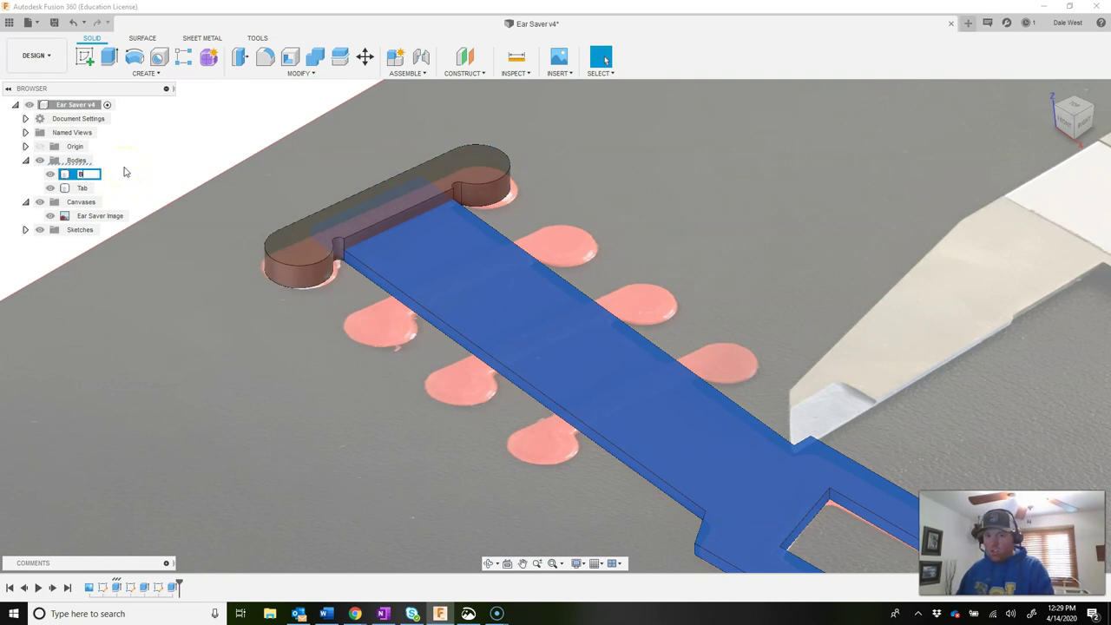
click(125, 170)
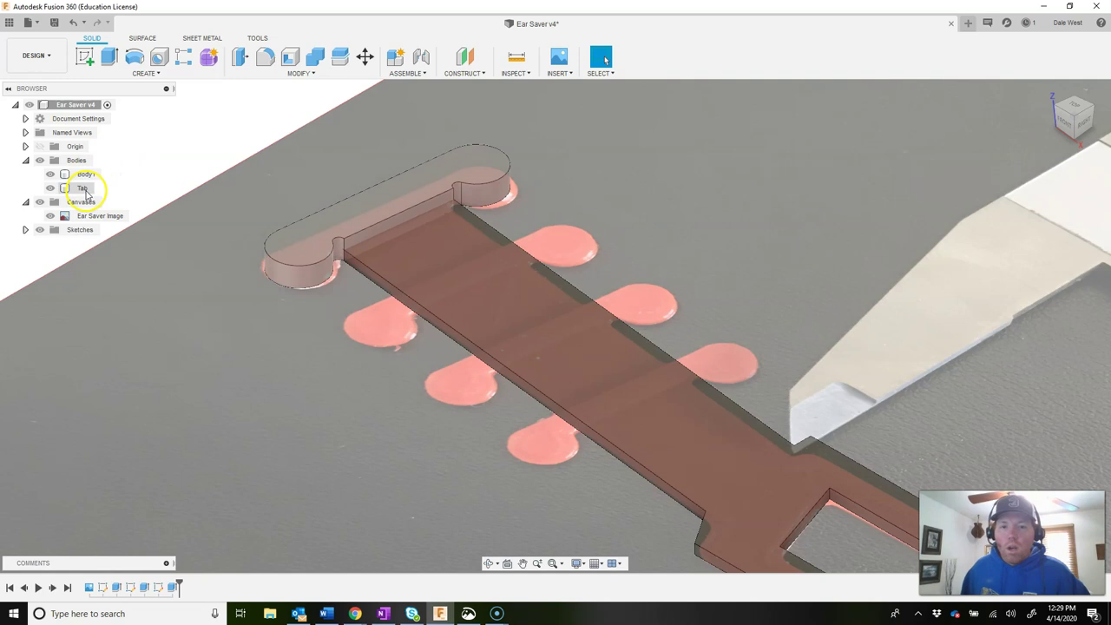
Step: Save the design as a new version with the description "Tab"
click(286, 227)
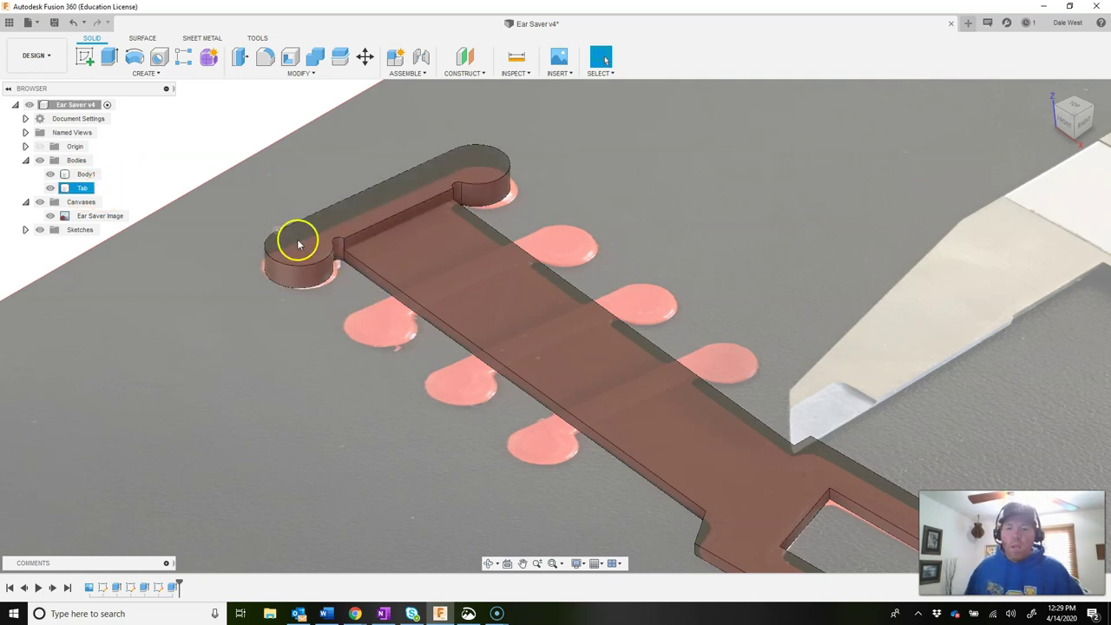
scroll(802, 252, down, 6)
drag(789, 258, 570, 229)
key(Escape)
click(24, 24)
click(53, 23)
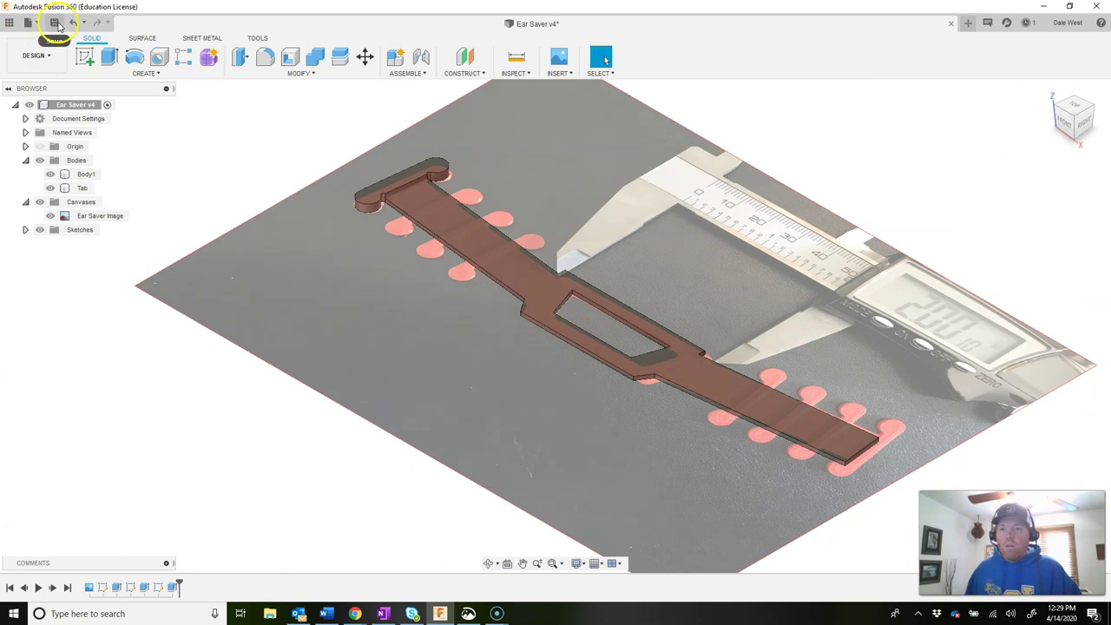
drag(569, 279, 456, 276)
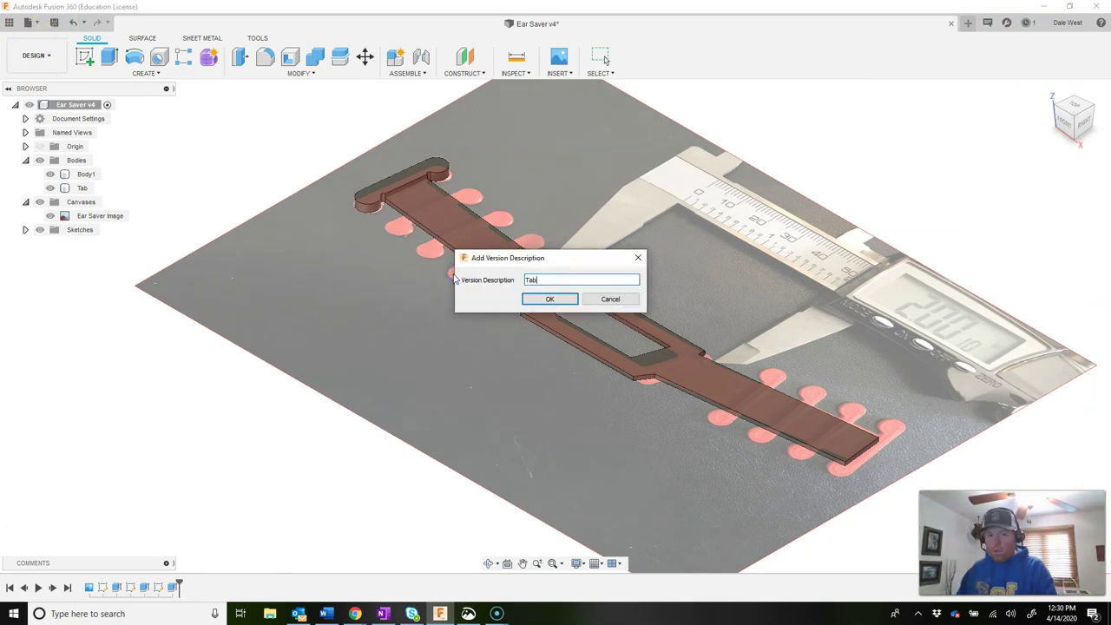
key(Return)
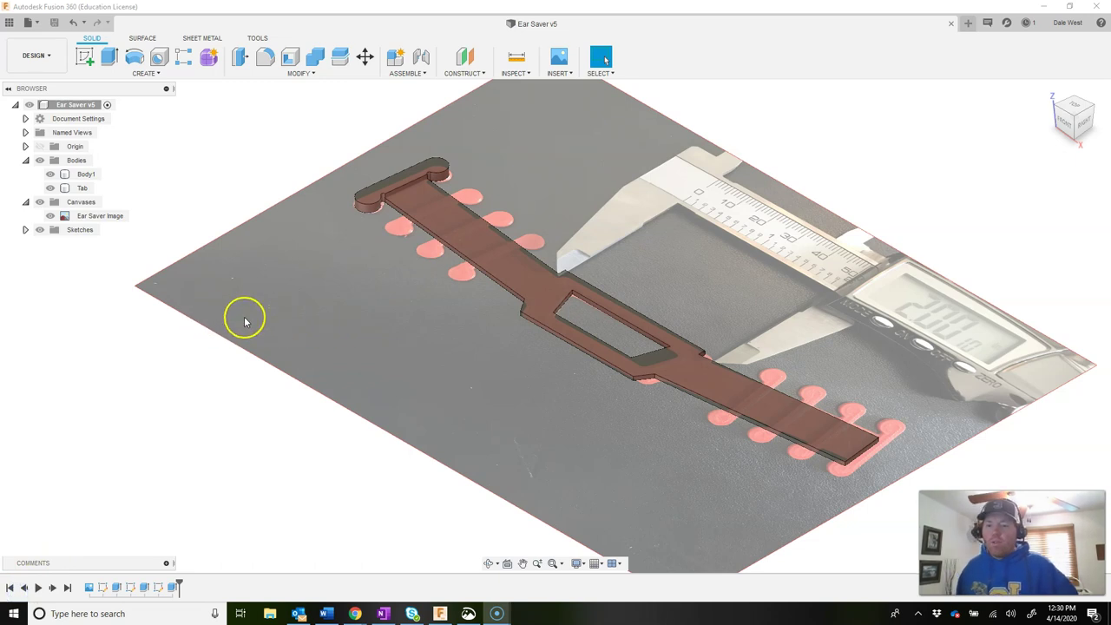
Step: Examine the version history of the Ear Saver design in the project data, including its version descriptions
click(9, 25)
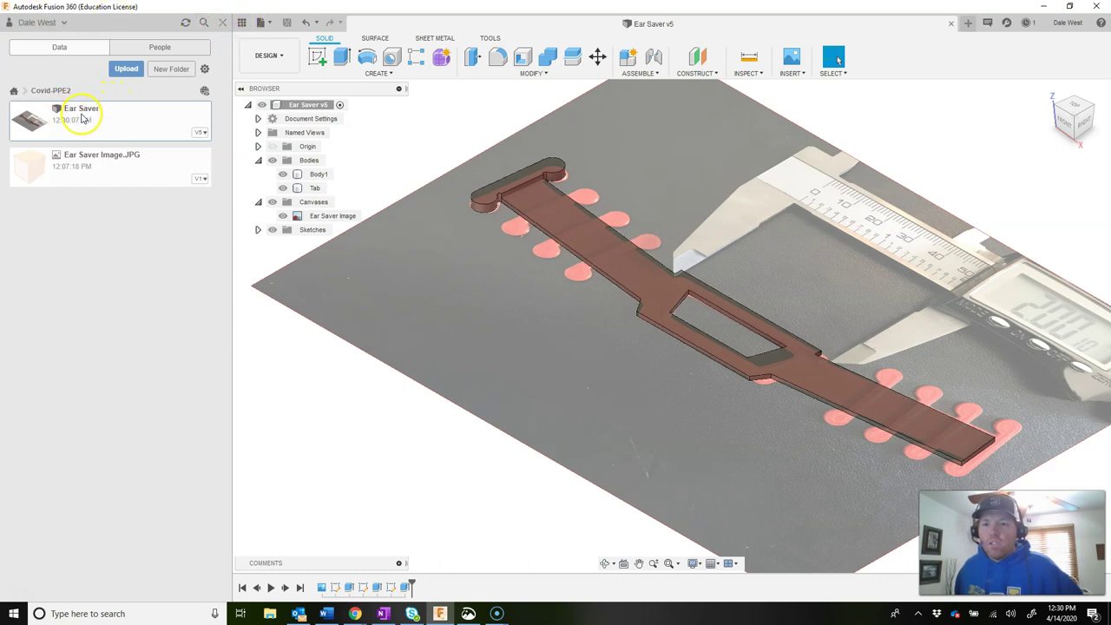
click(203, 132)
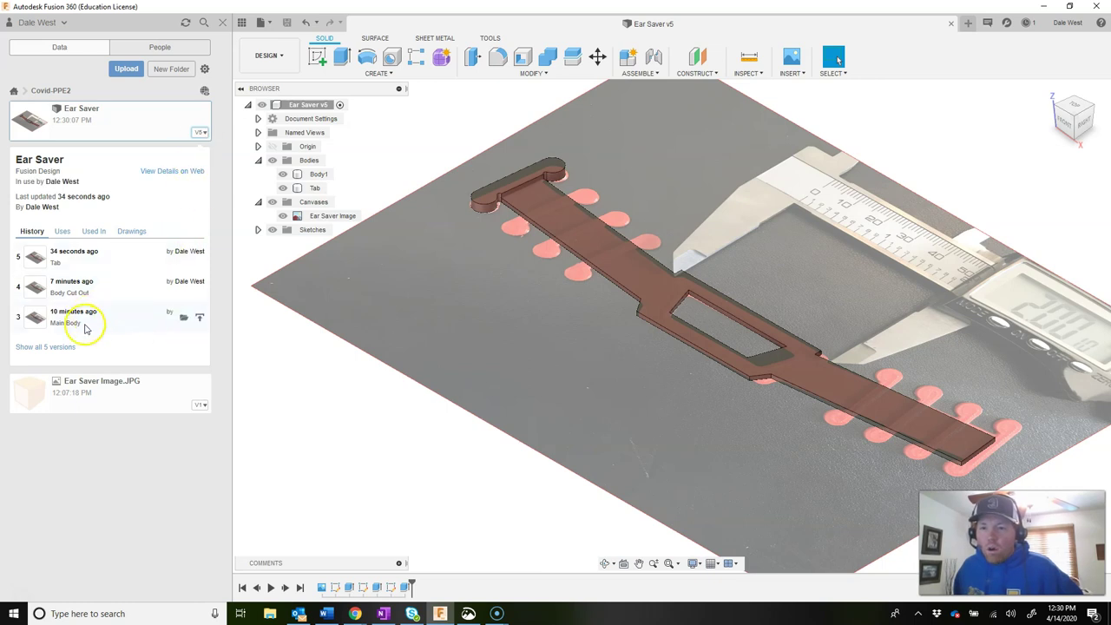
click(84, 264)
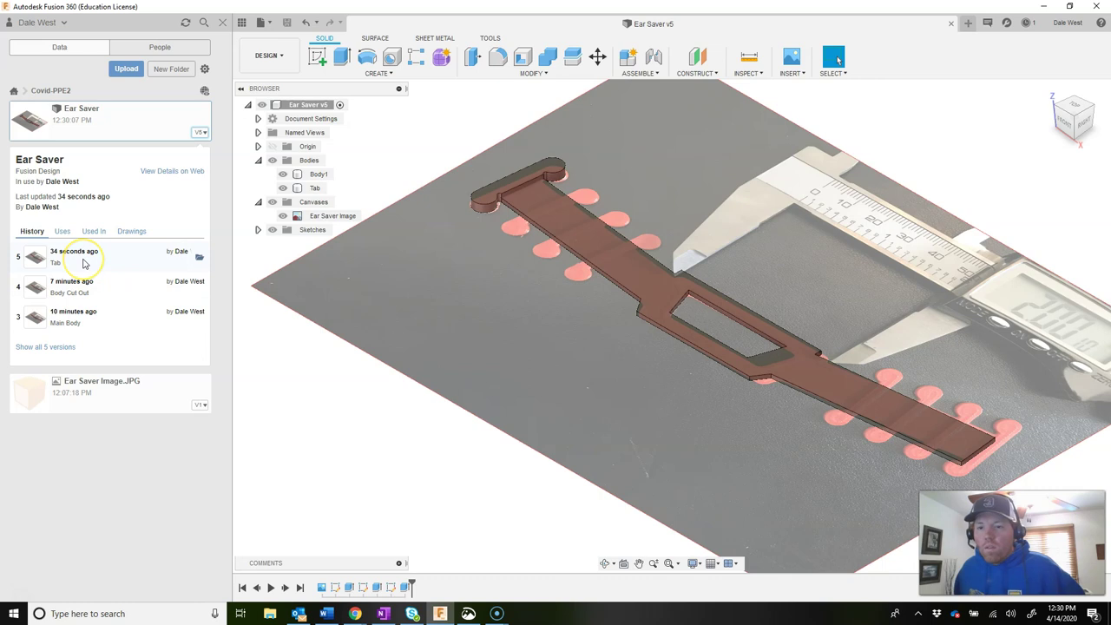
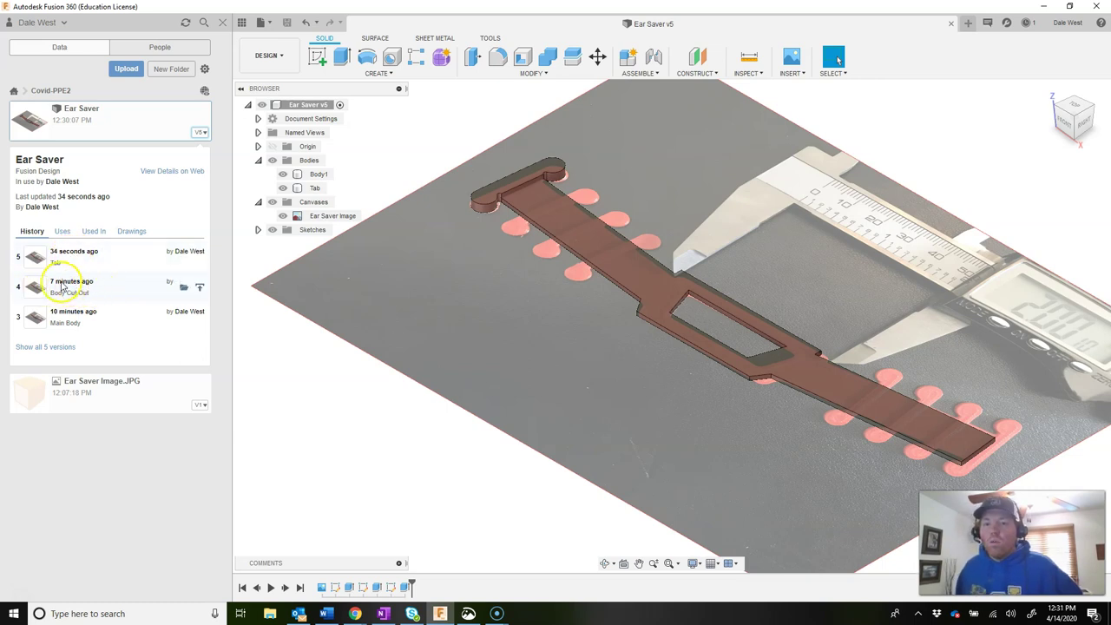
click(204, 135)
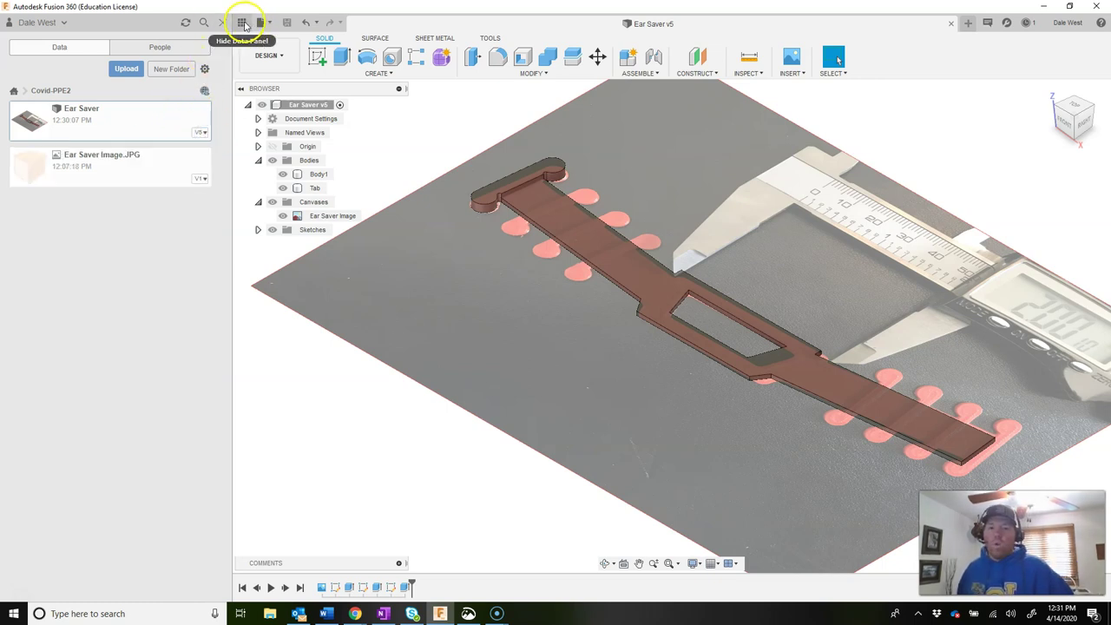
click(242, 23)
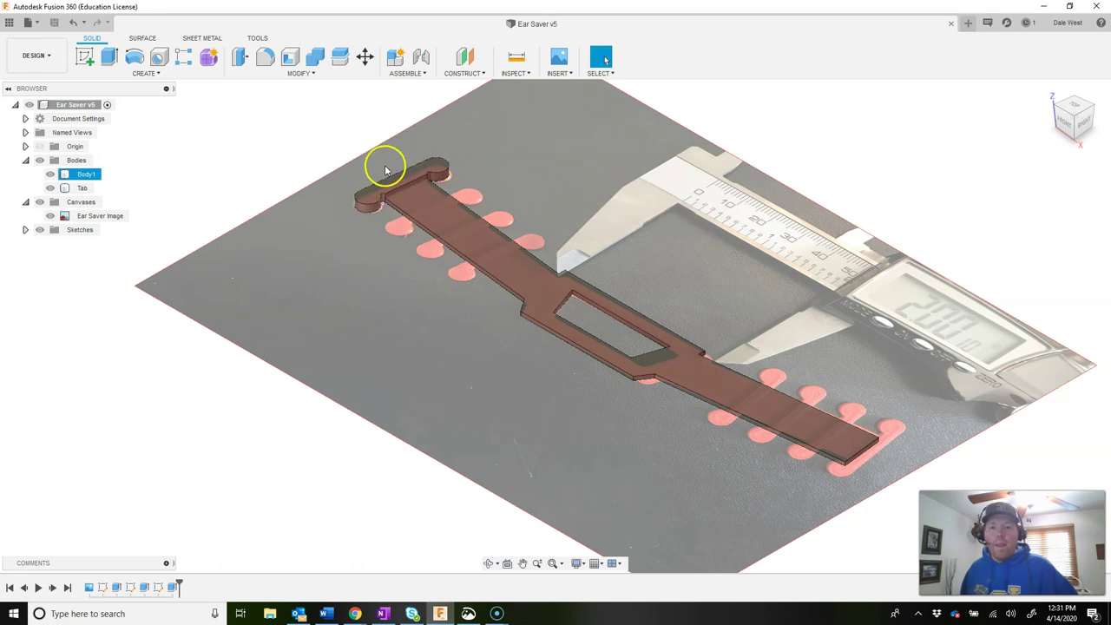
click(364, 216)
key(Escape)
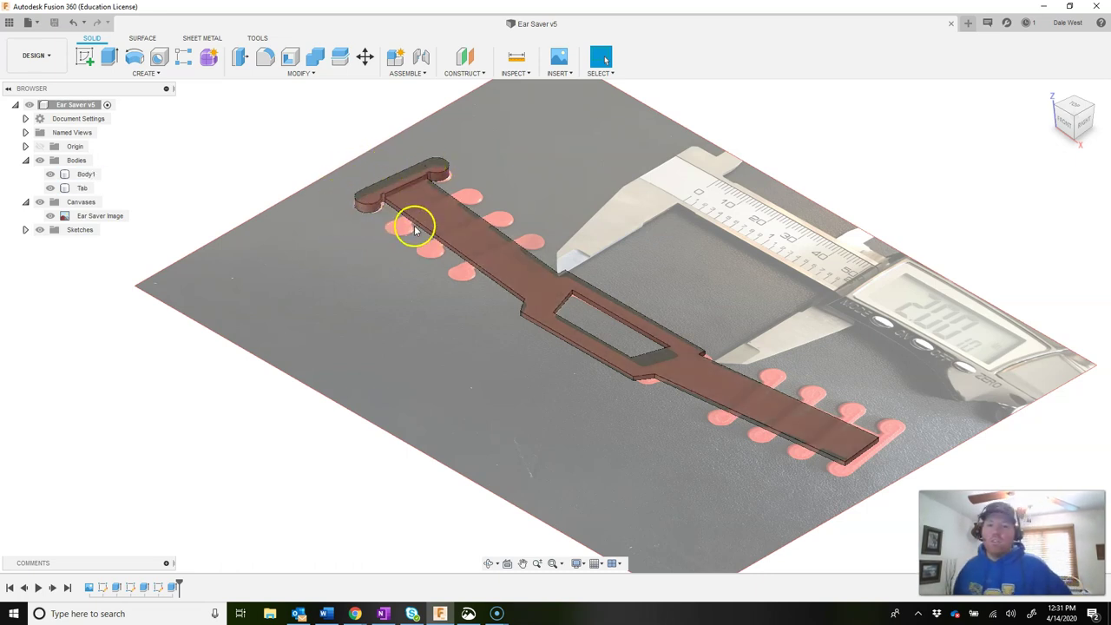
click(411, 215)
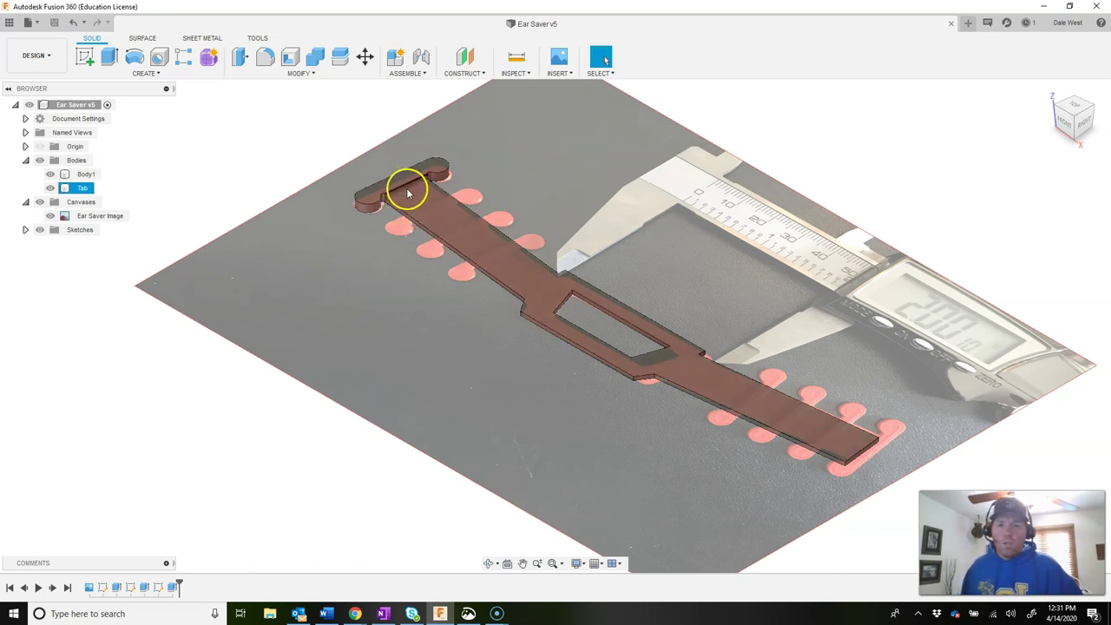
click(607, 269)
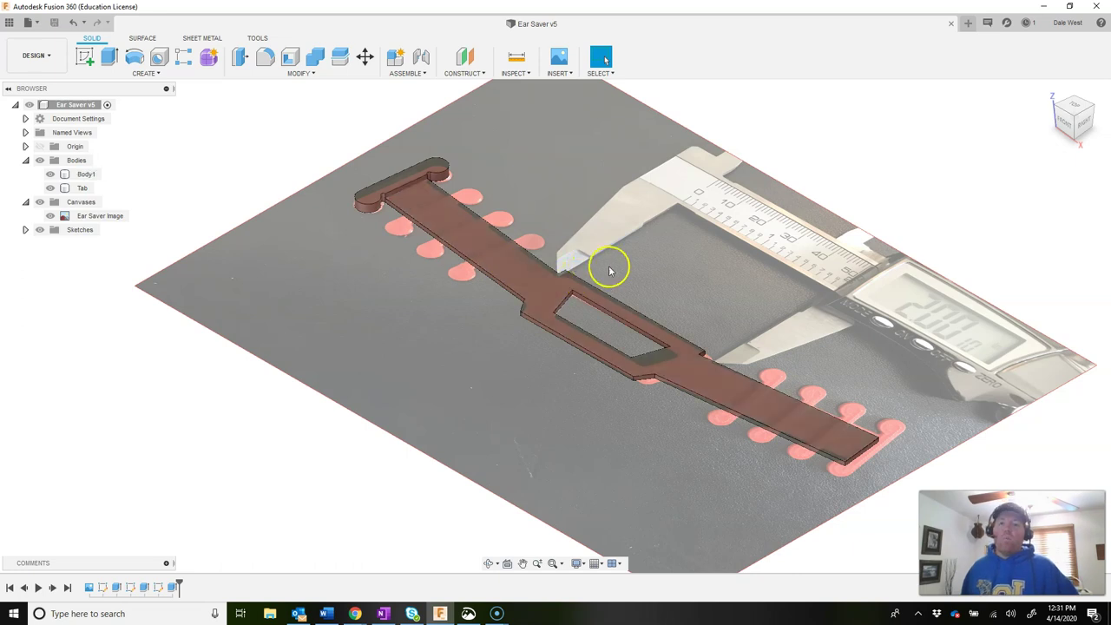
Step: Start a sketch on the horizontal origin plane and draw a construction line from the midpoint of the tab's inner edge along the strap's middle
click(85, 57)
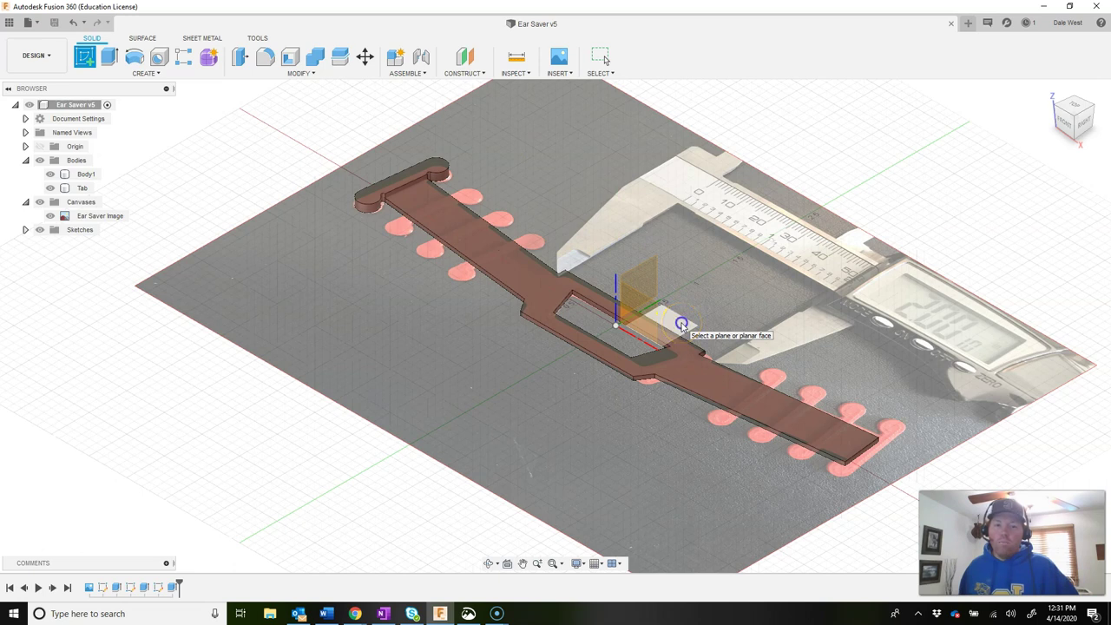
click(681, 324)
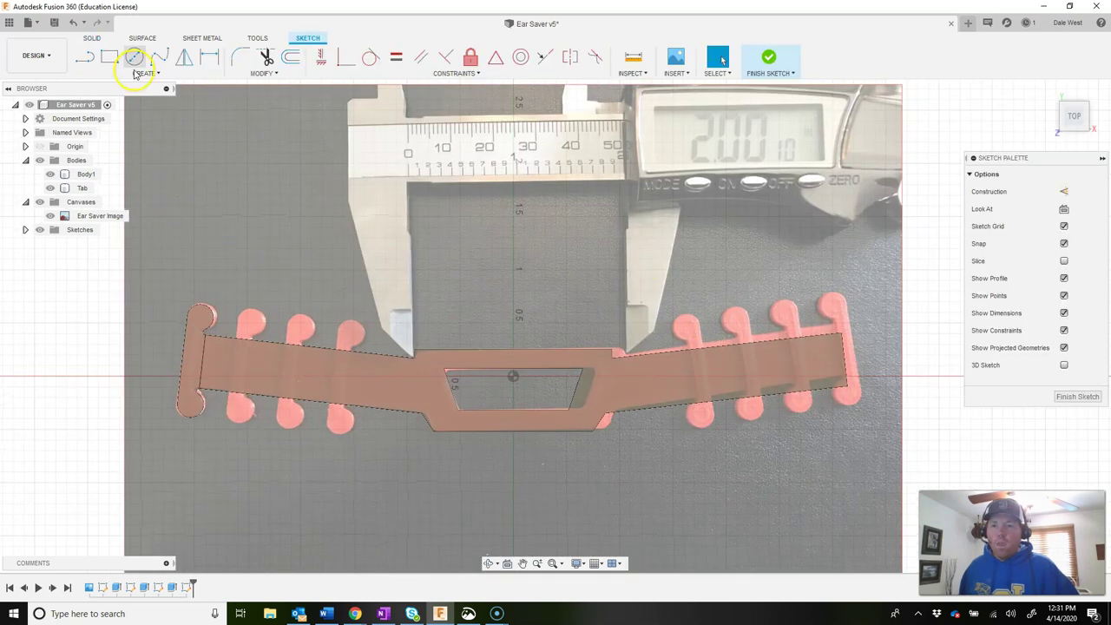
click(86, 60)
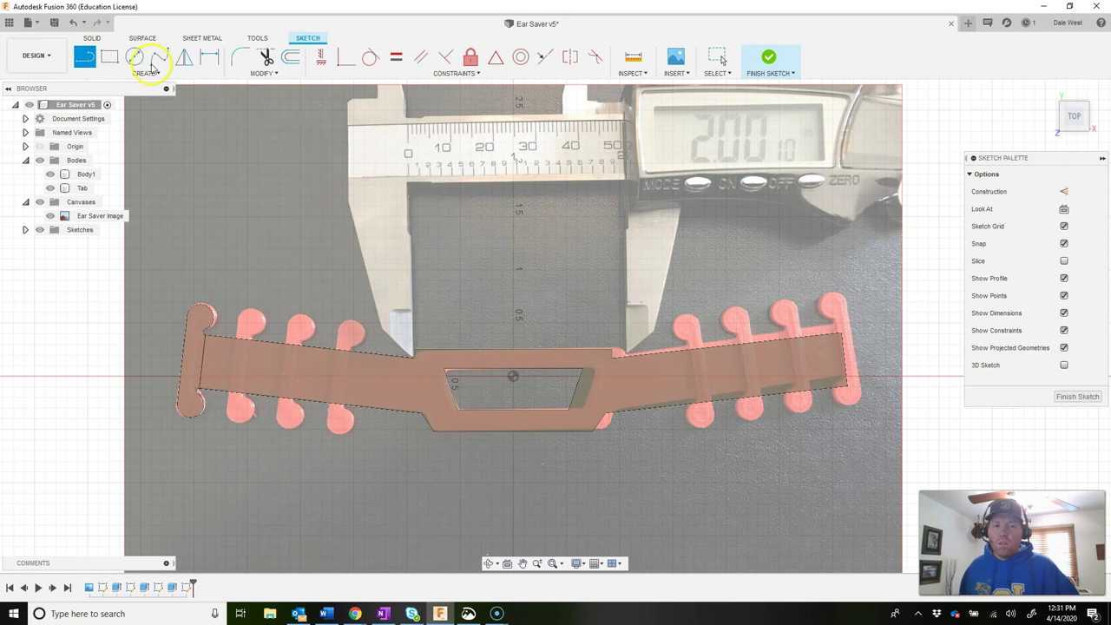
click(1067, 192)
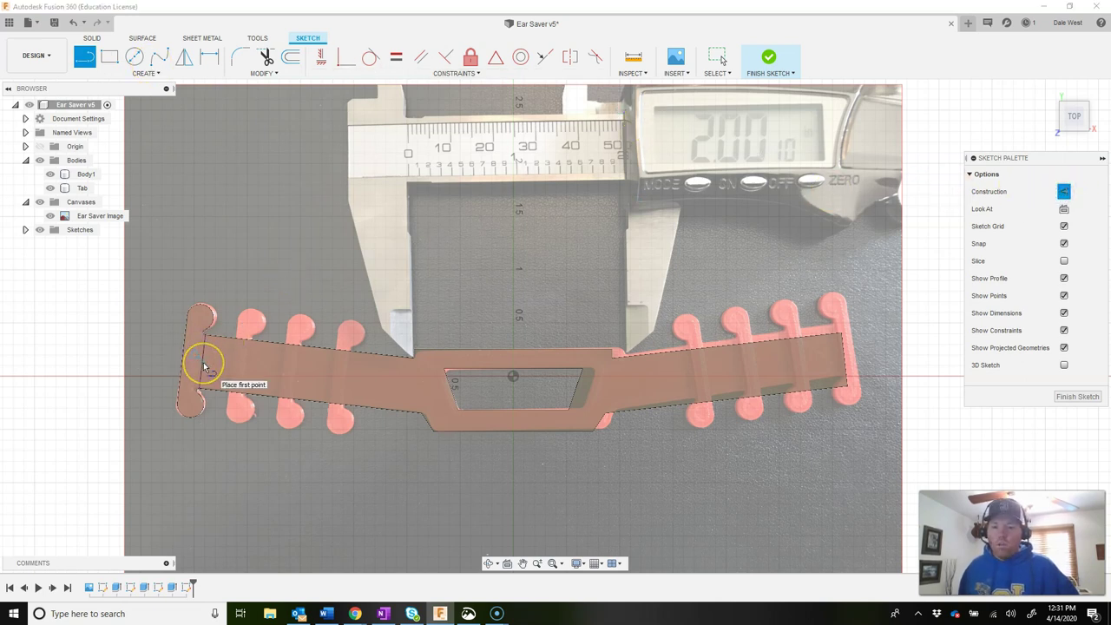
scroll(205, 368, up, 5)
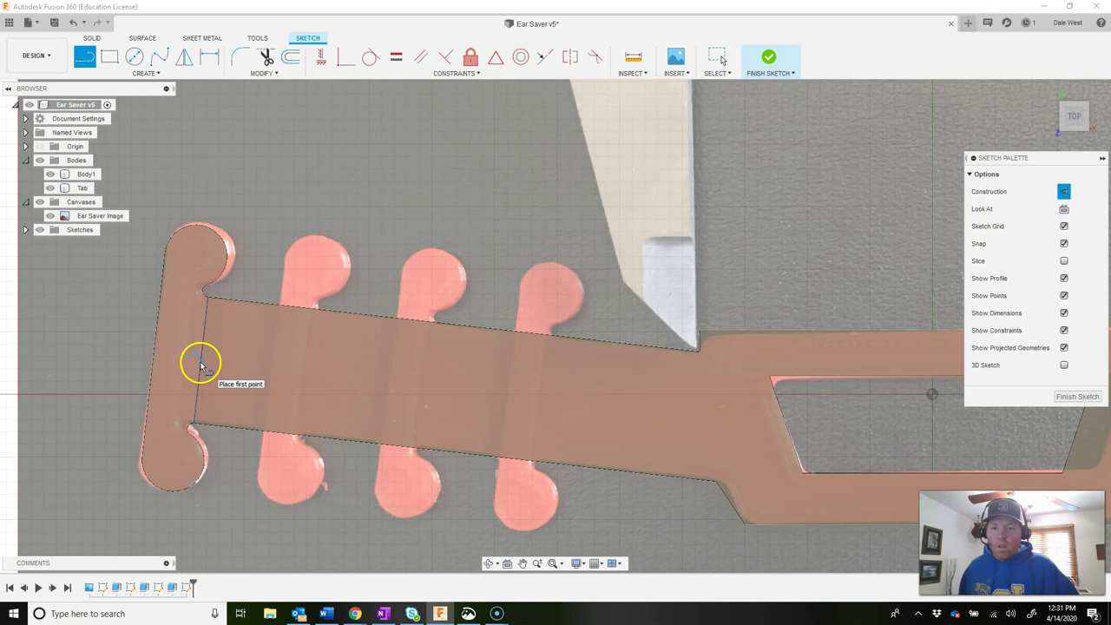
click(200, 361)
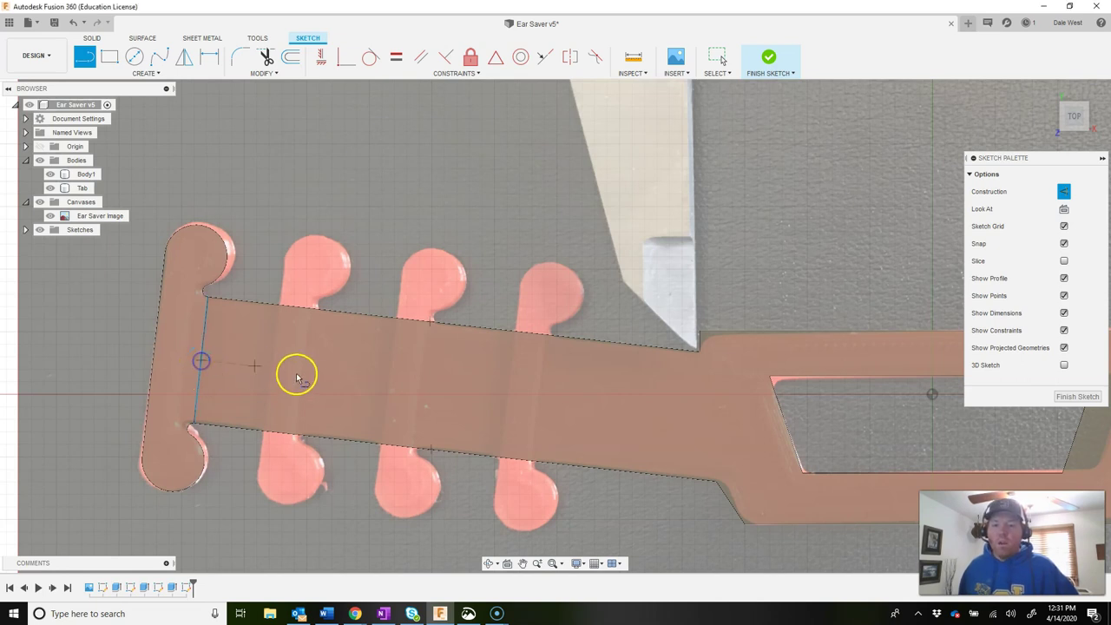
click(527, 383)
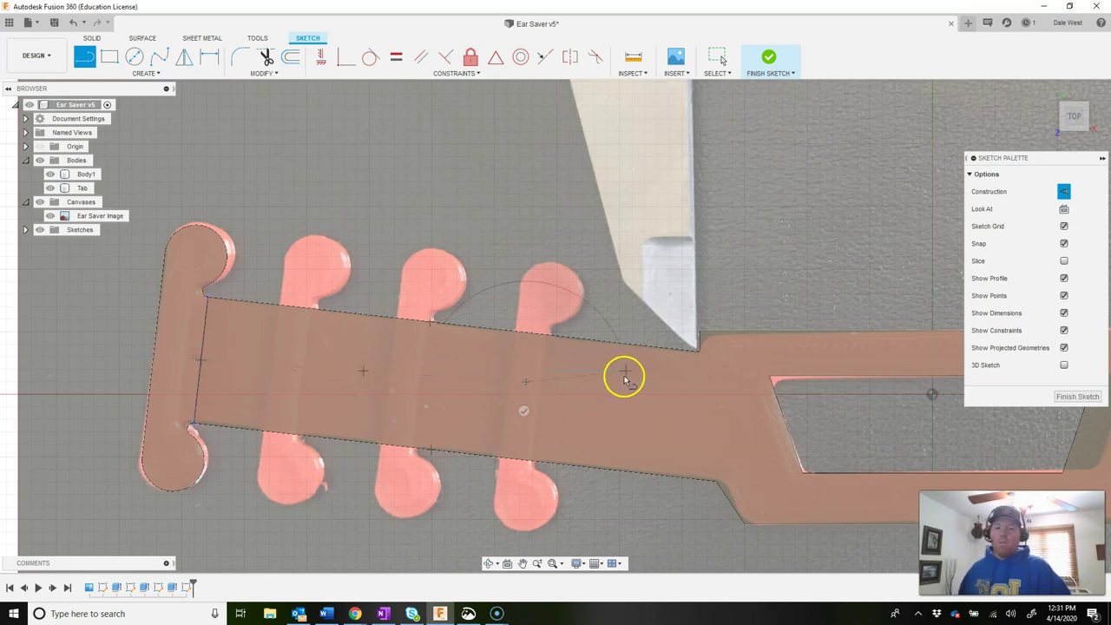
key(Escape)
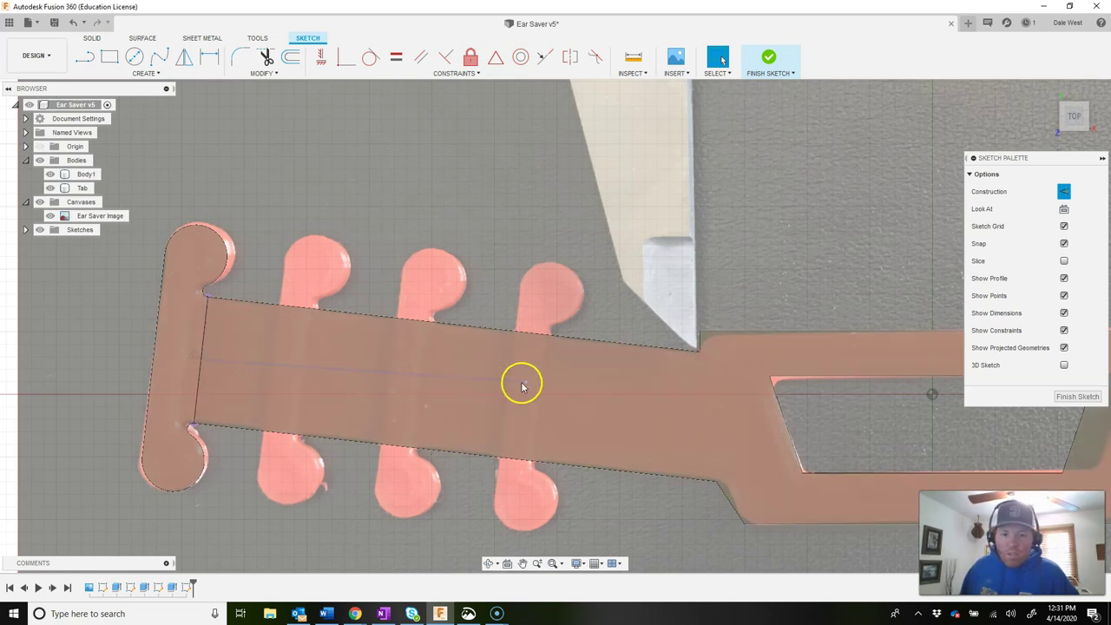
Step: Constrain the construction line parallel to the strap's upper edge, and finish the sketch
click(491, 356)
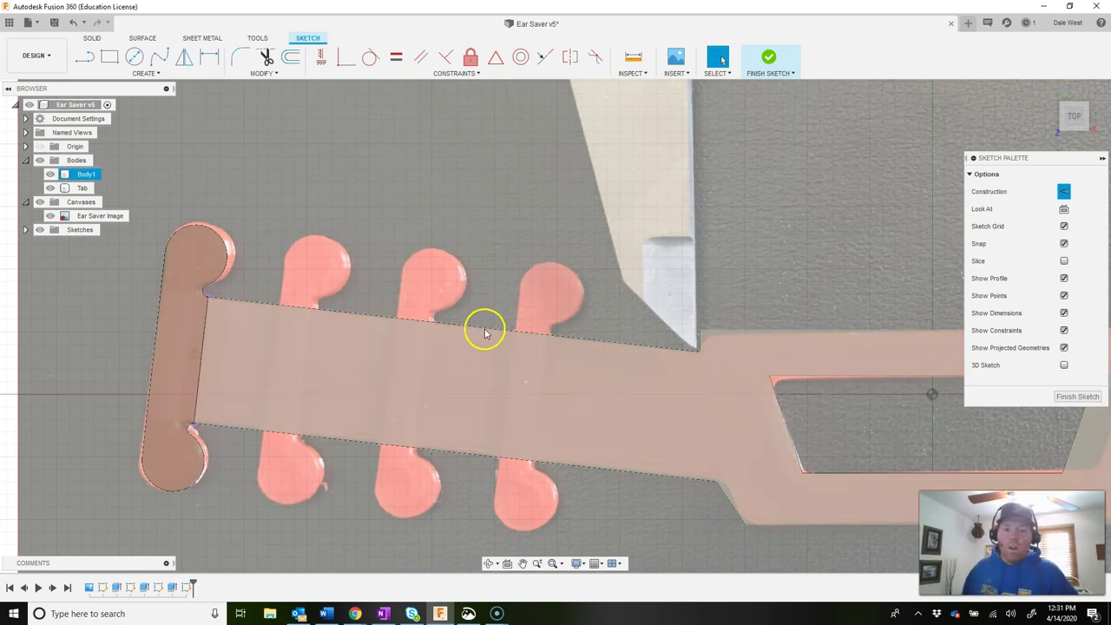
key(Escape)
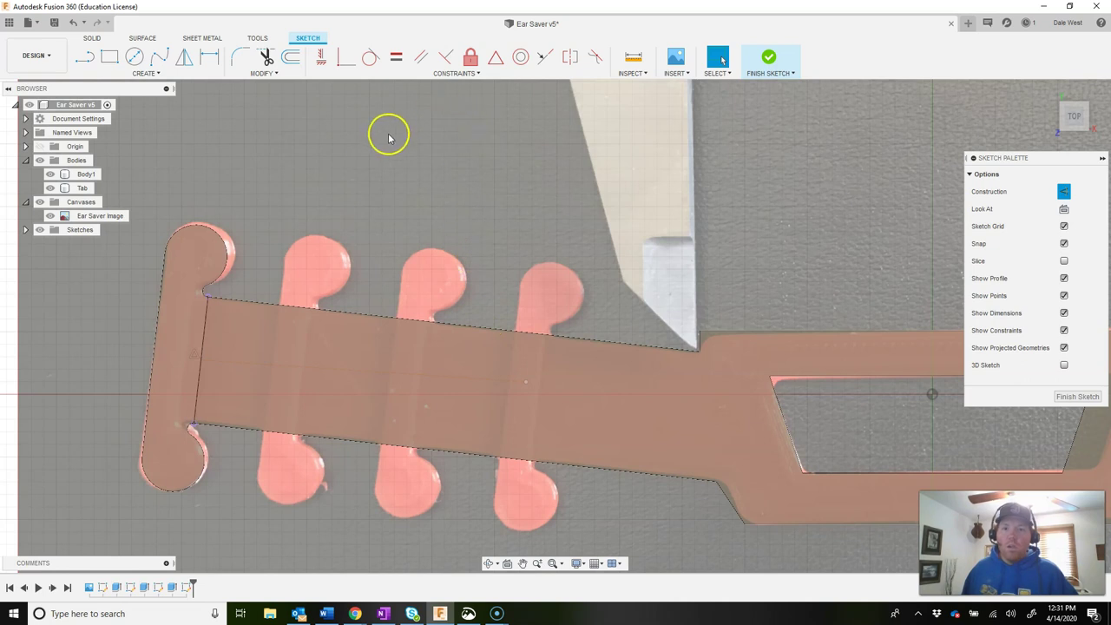
click(421, 57)
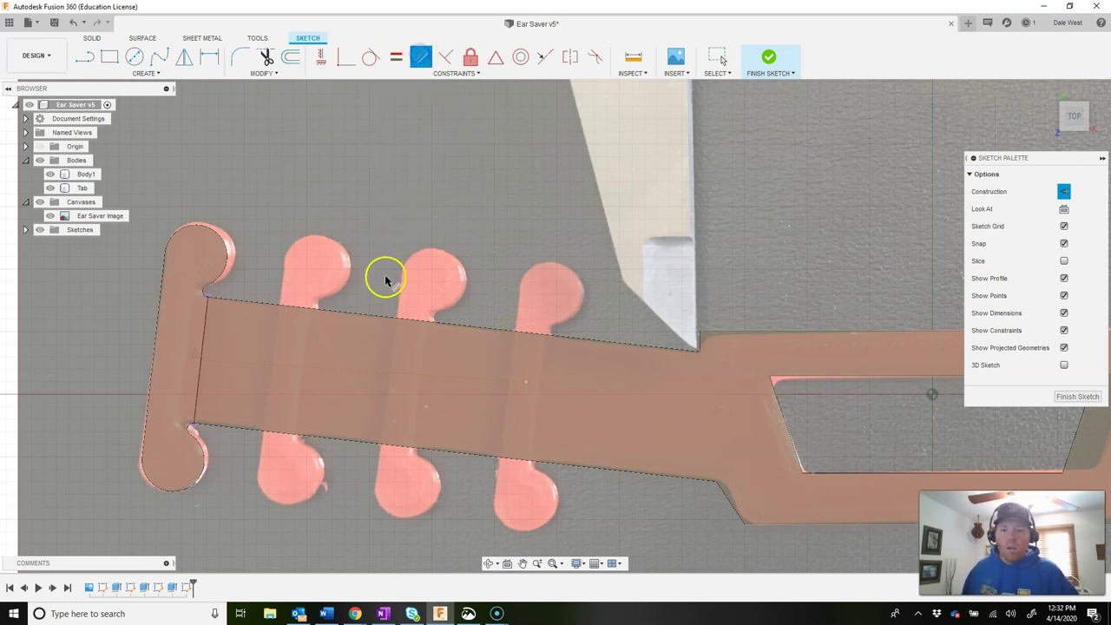
click(363, 374)
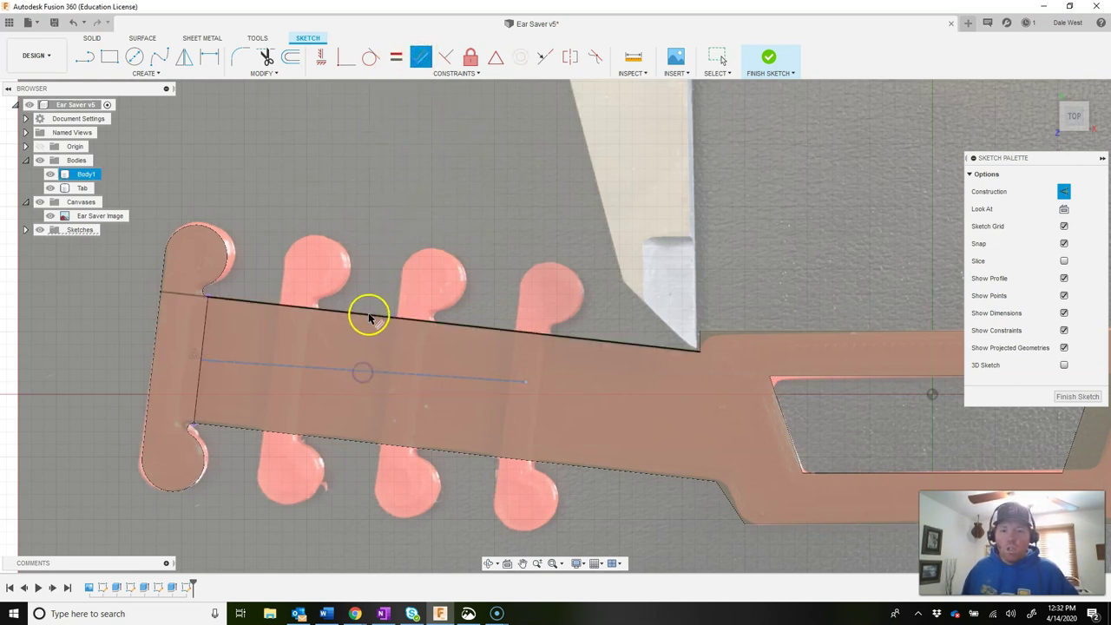
click(368, 316)
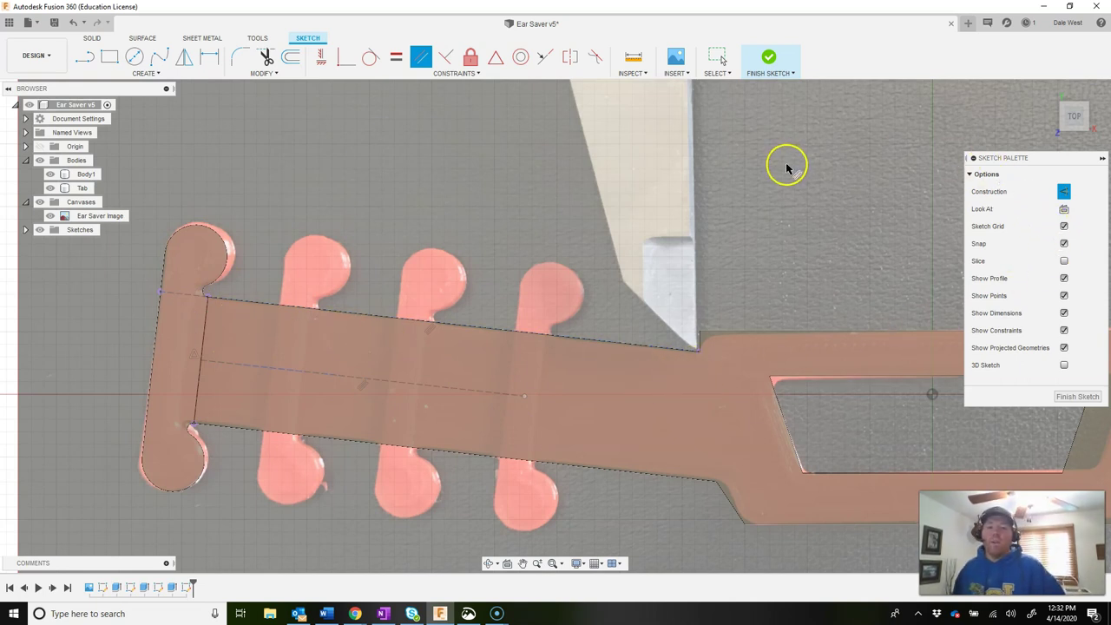
key(Escape)
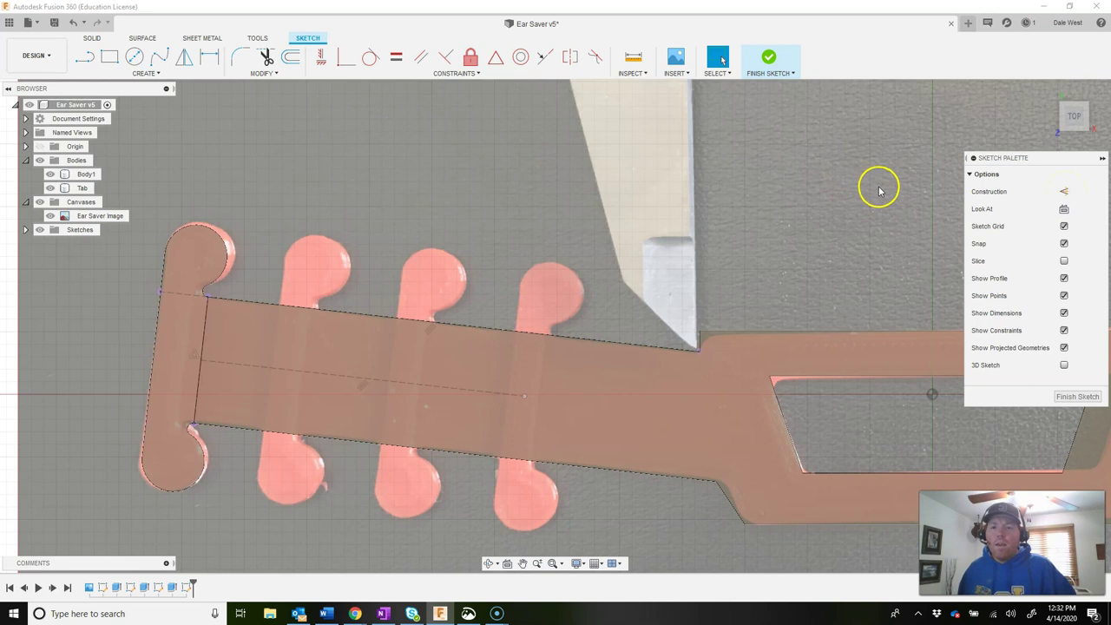
click(768, 58)
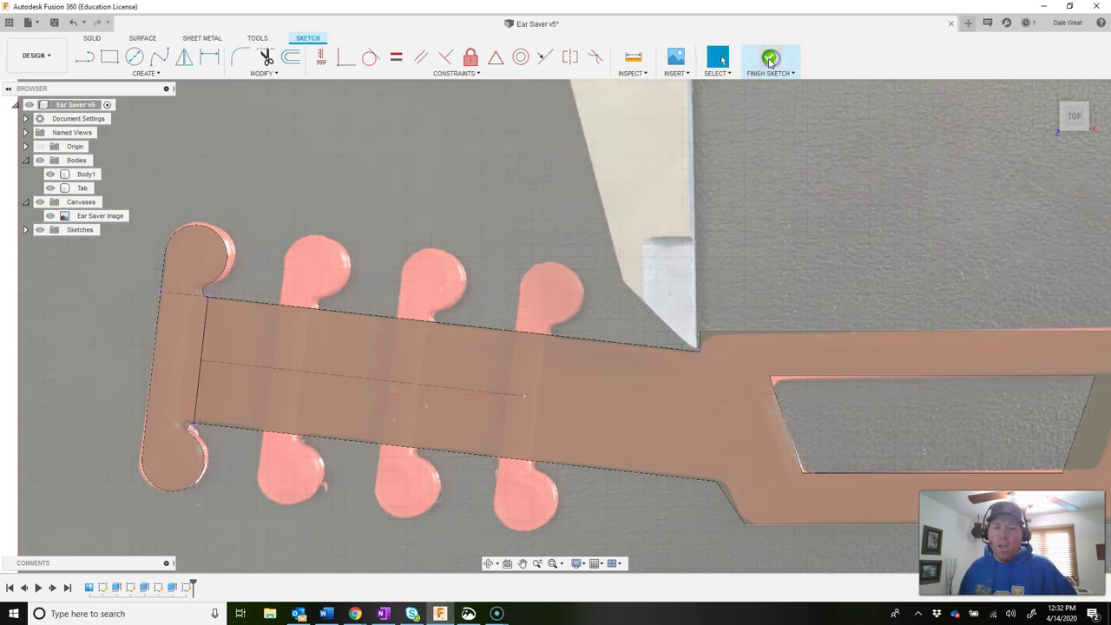
click(1050, 91)
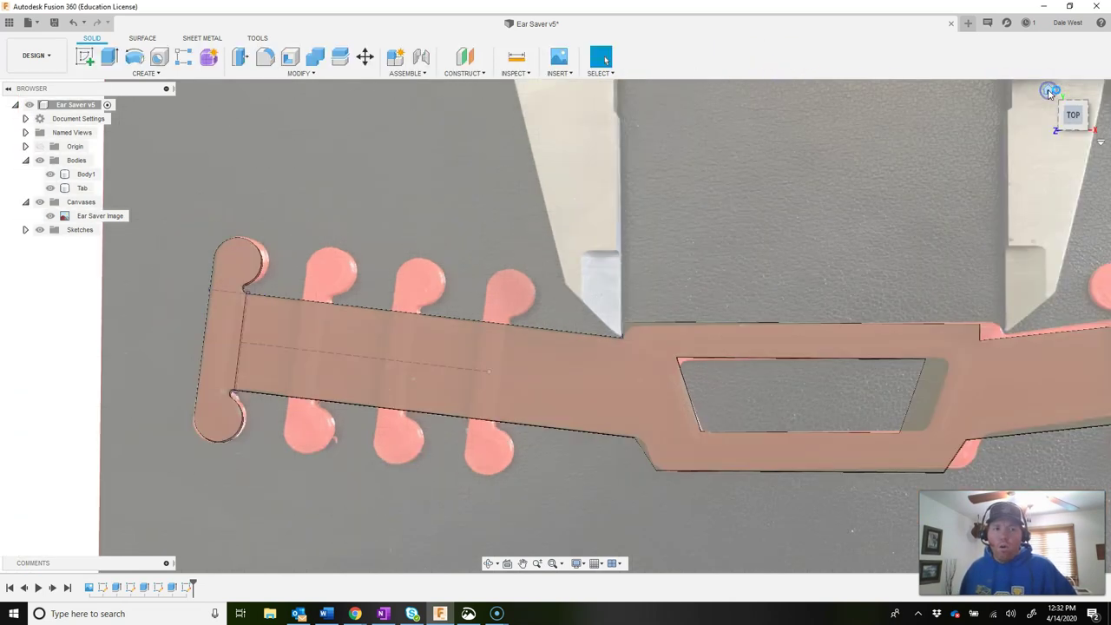
scroll(410, 232, up, 5)
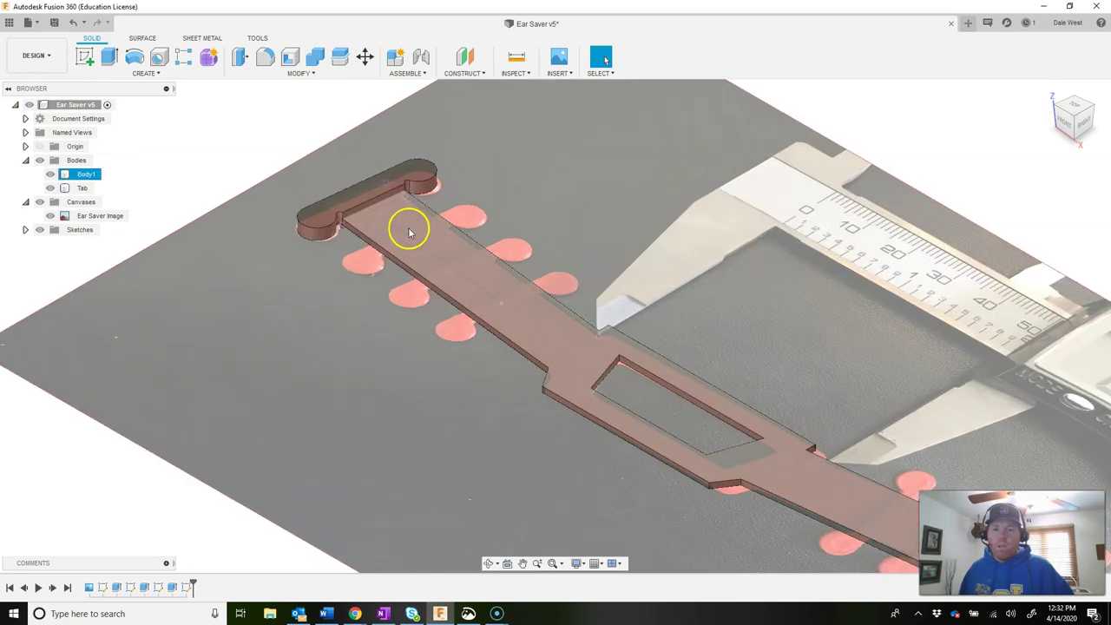
Step: Start a rectangular pattern of bodies with the Tab body as the object and the strap's construction line as the direction
scroll(410, 233, up, 5)
click(696, 136)
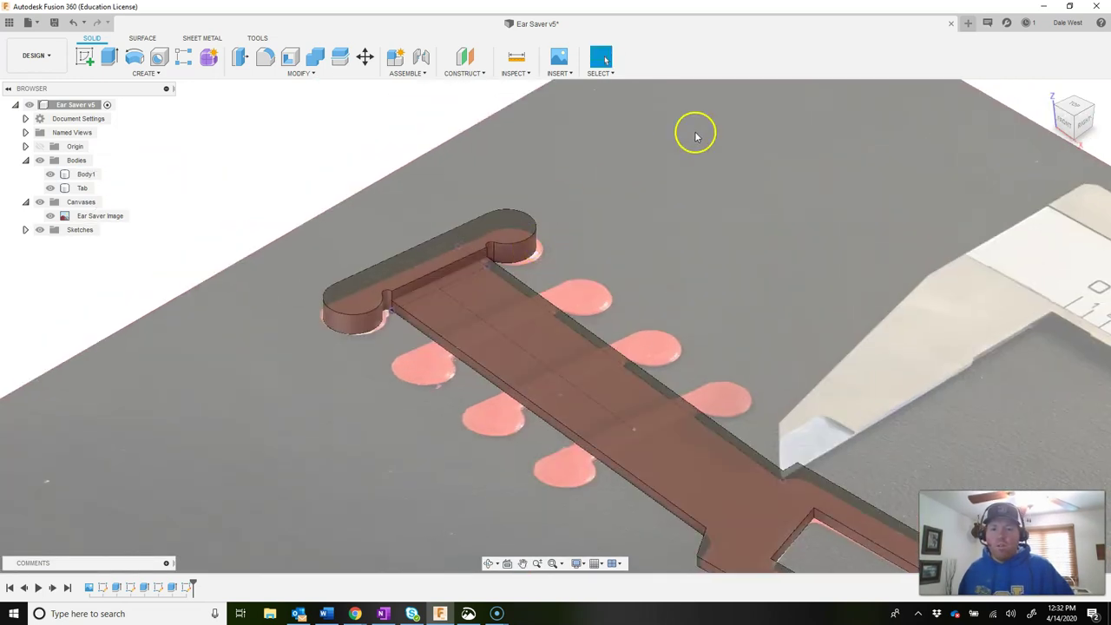
click(167, 74)
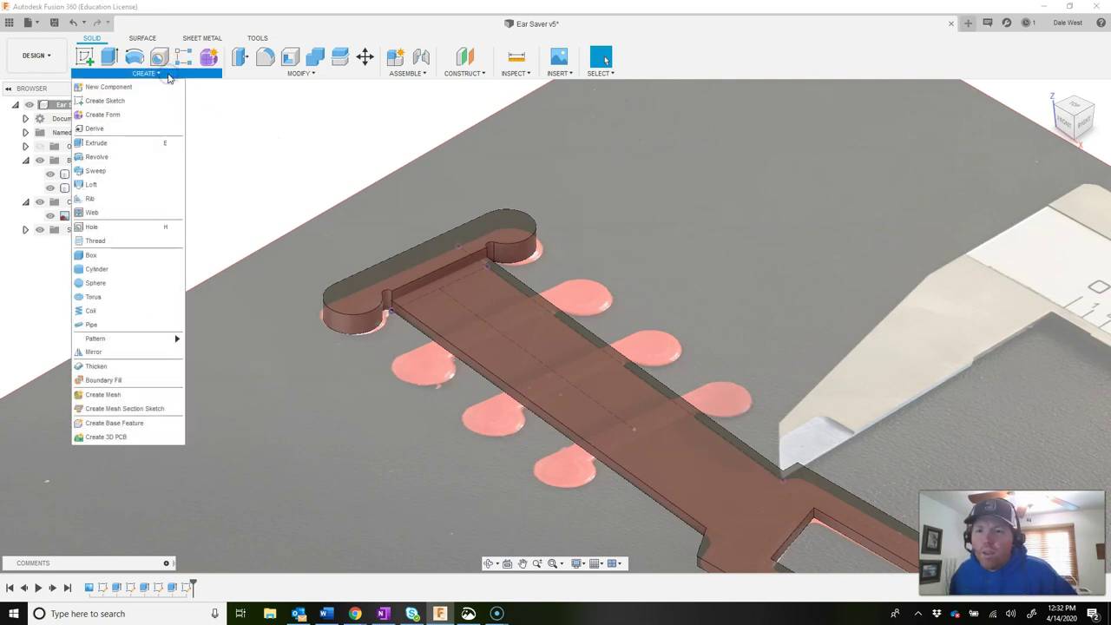
click(167, 74)
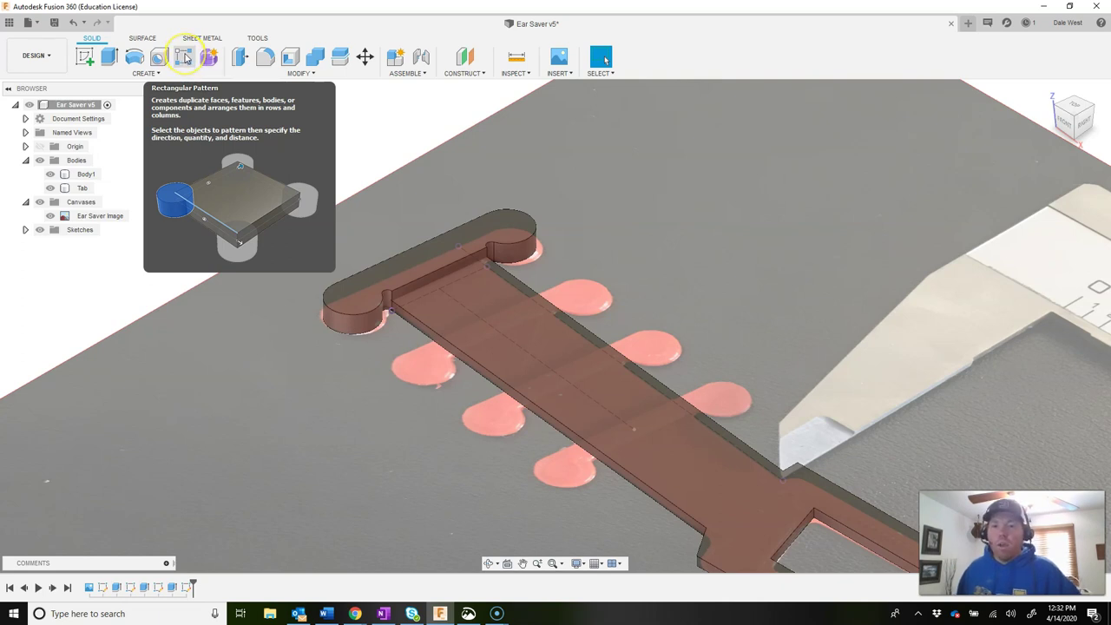
click(185, 58)
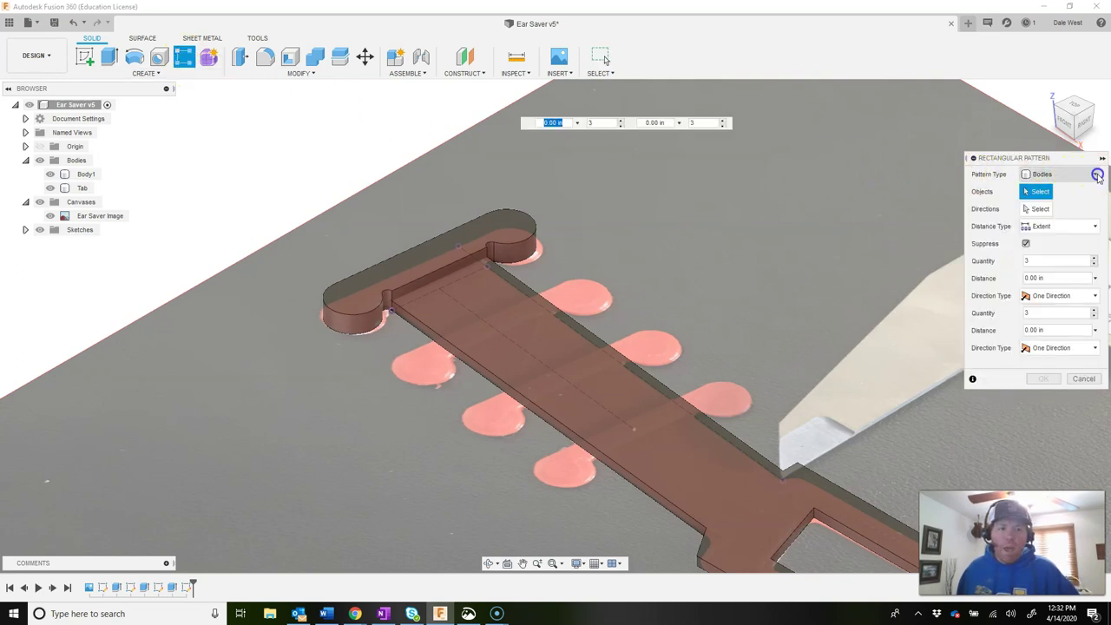
click(1098, 176)
click(1058, 208)
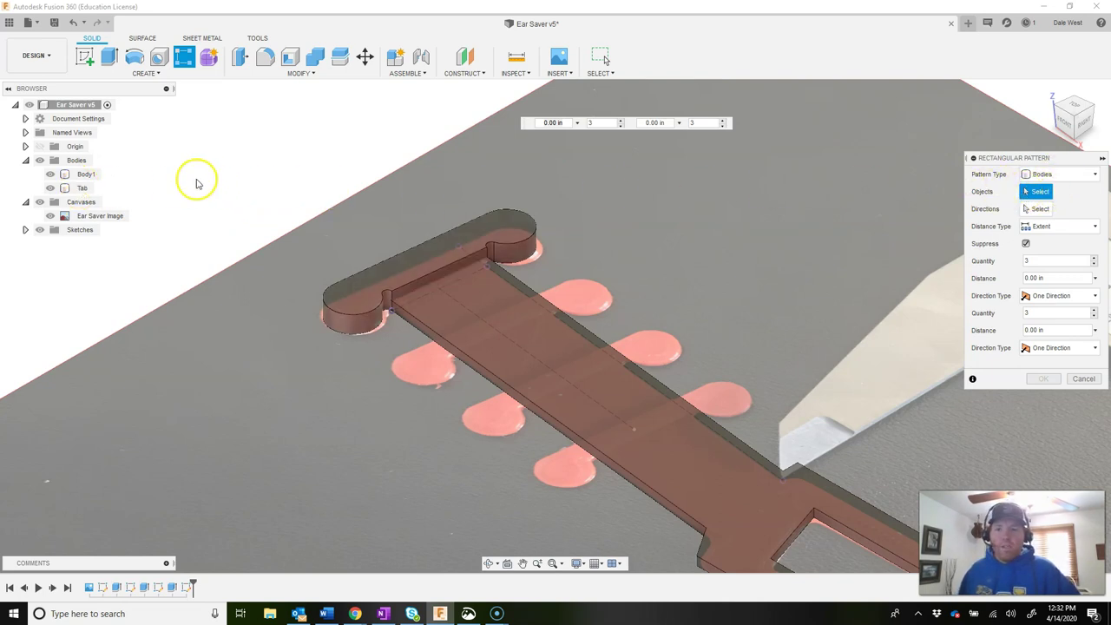
click(417, 255)
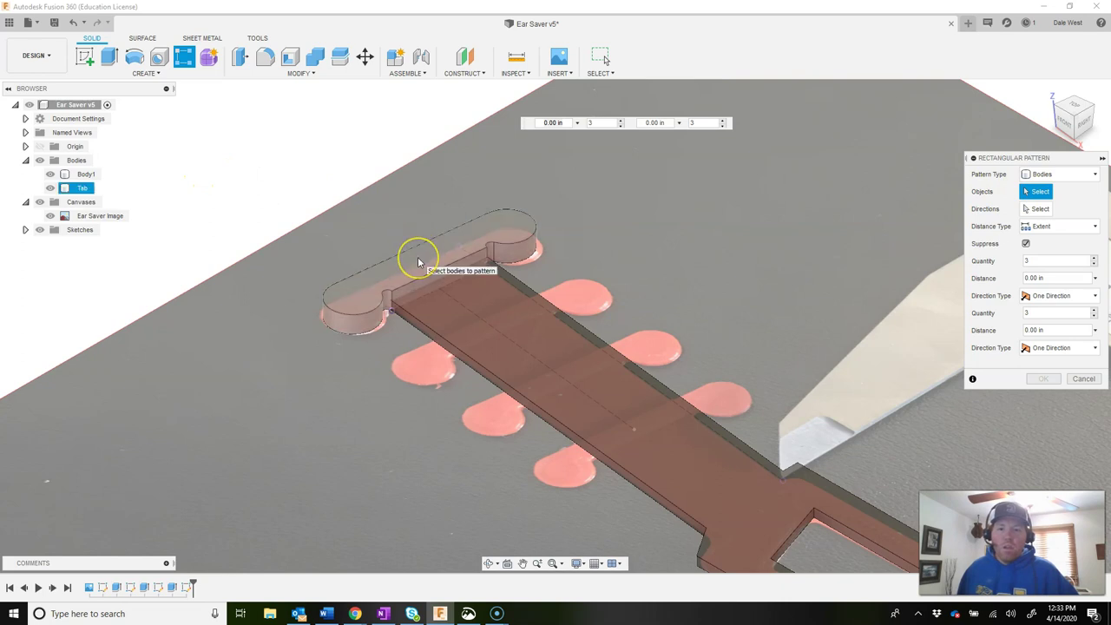
click(79, 188)
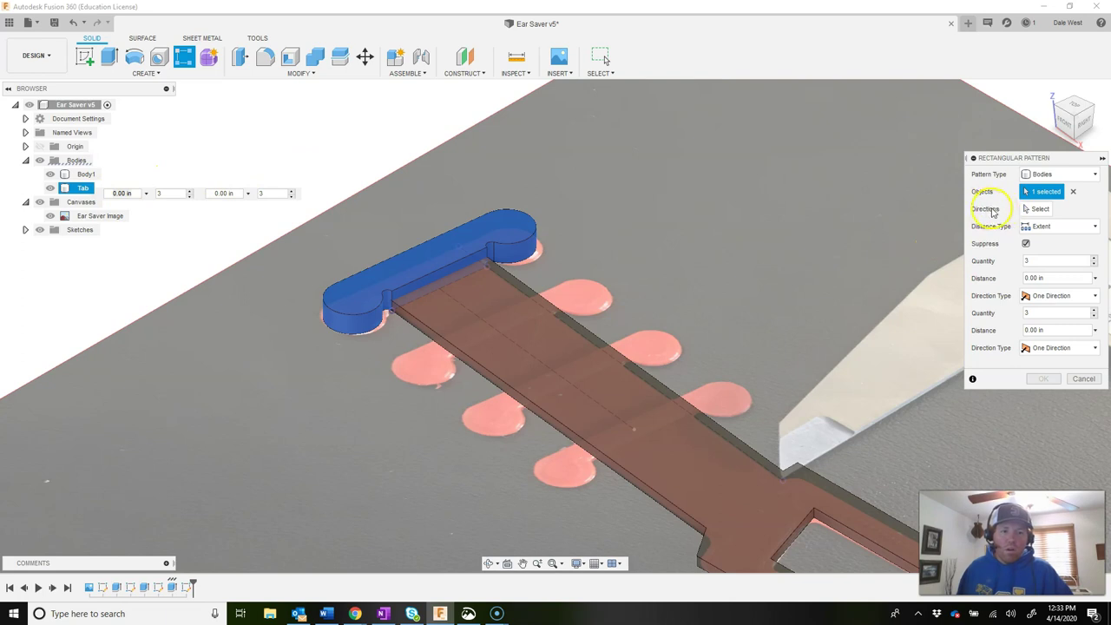
click(1038, 210)
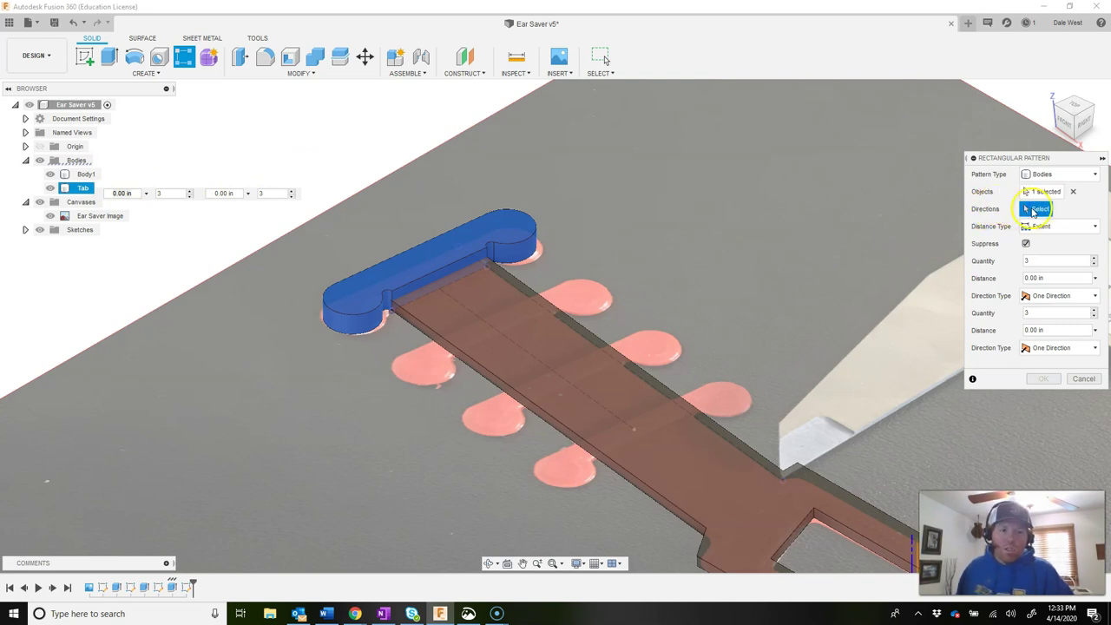
click(510, 344)
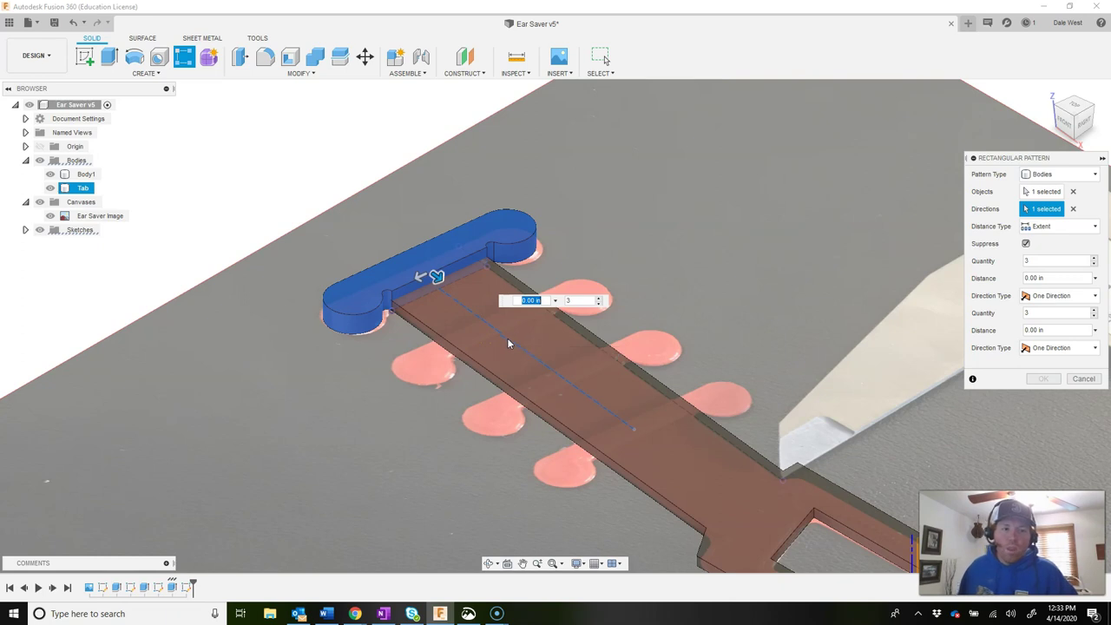
Step: Set the pattern to 4 tabs over an extent of 1.45 in, matching the hooks in the image, and create it
key(Tab)
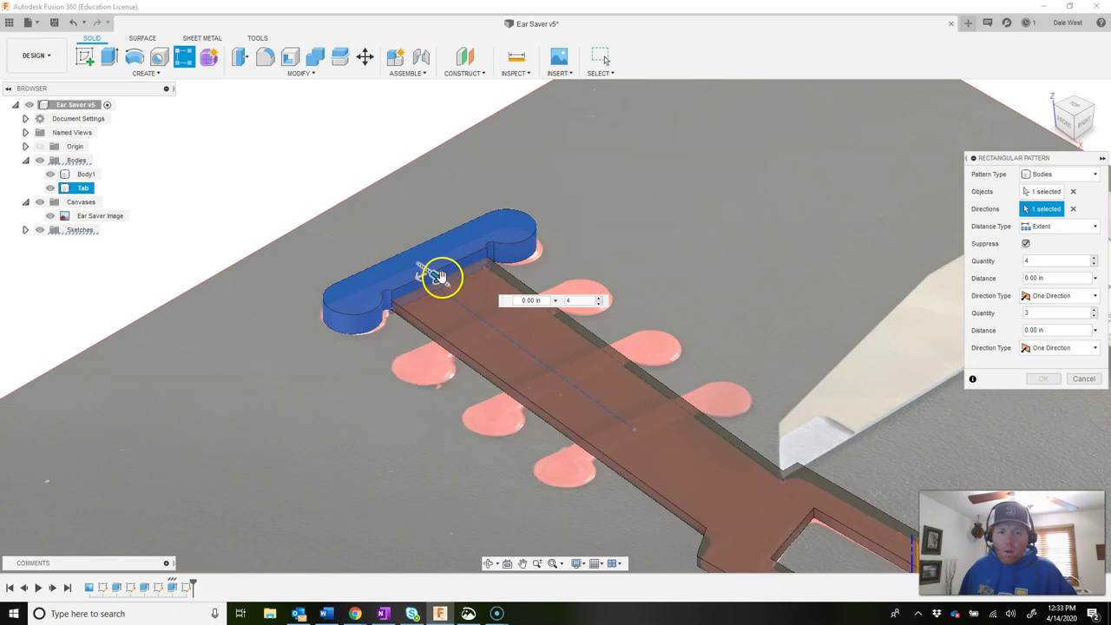
click(1074, 106)
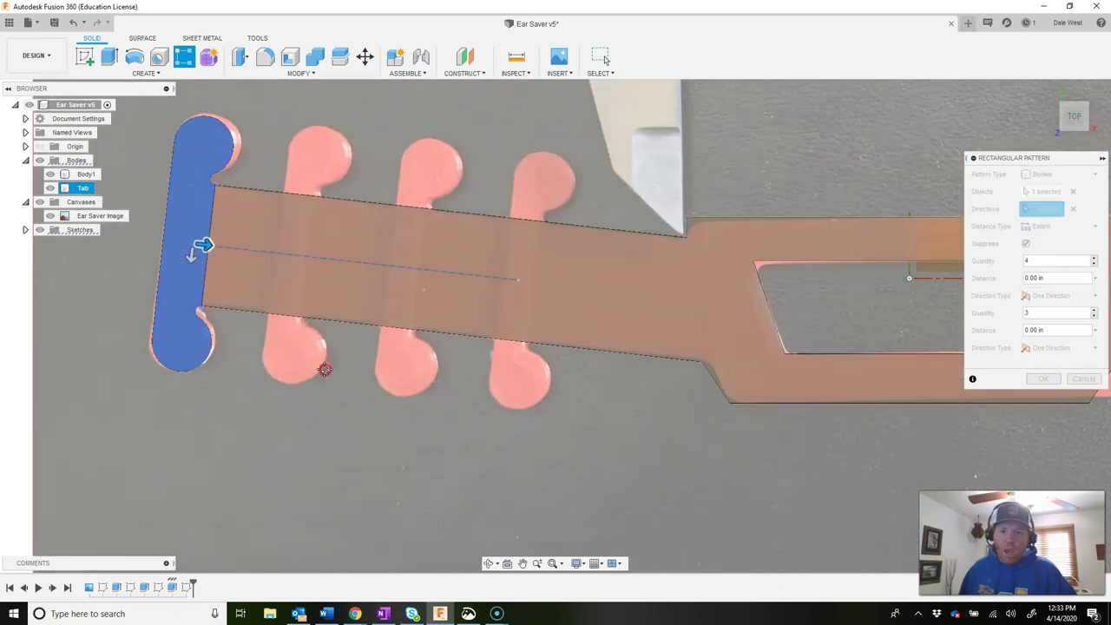
drag(188, 252, 566, 286)
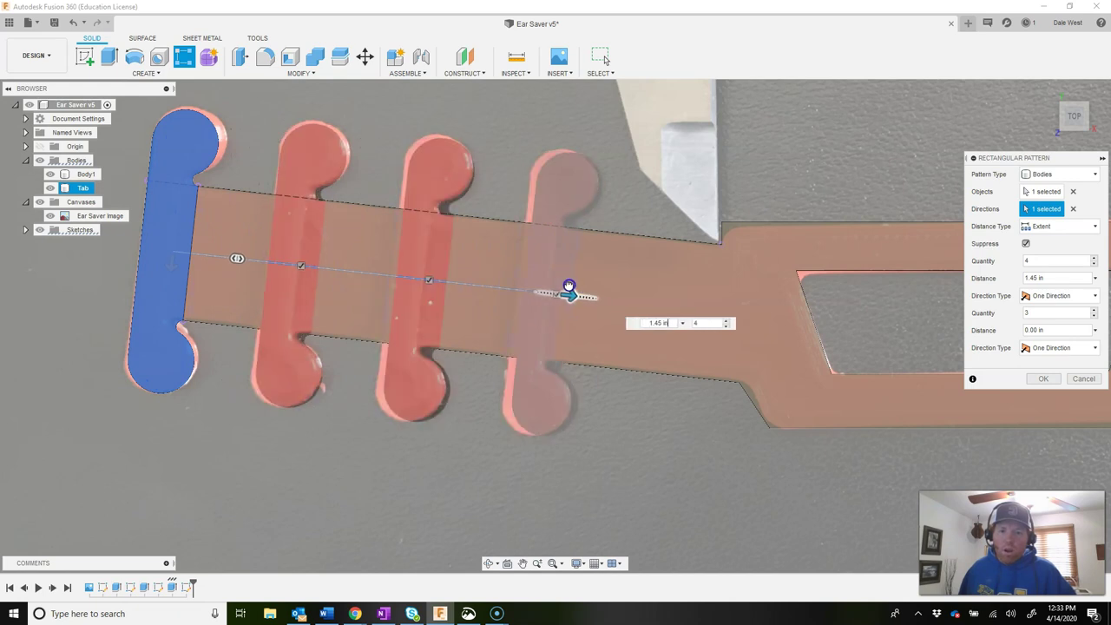
key(Tab)
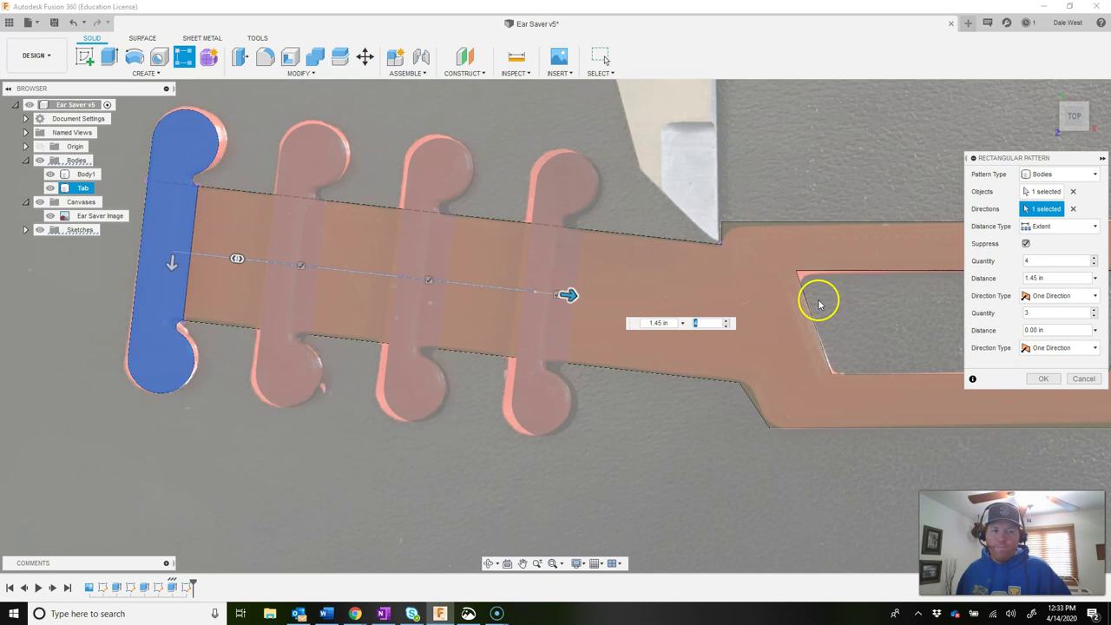
click(1043, 378)
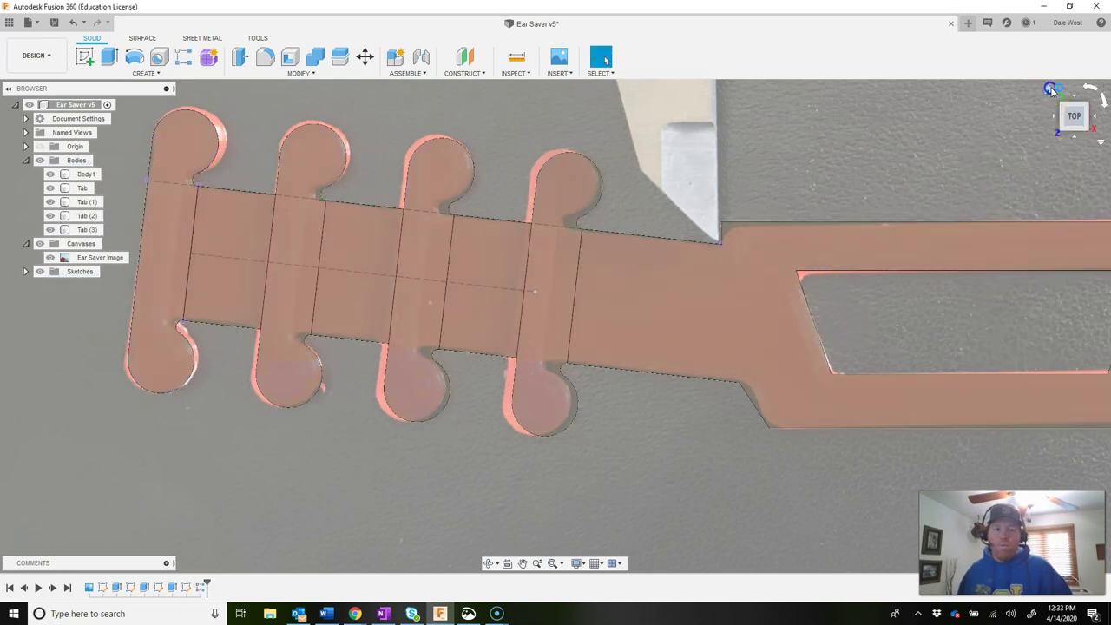
click(1052, 91)
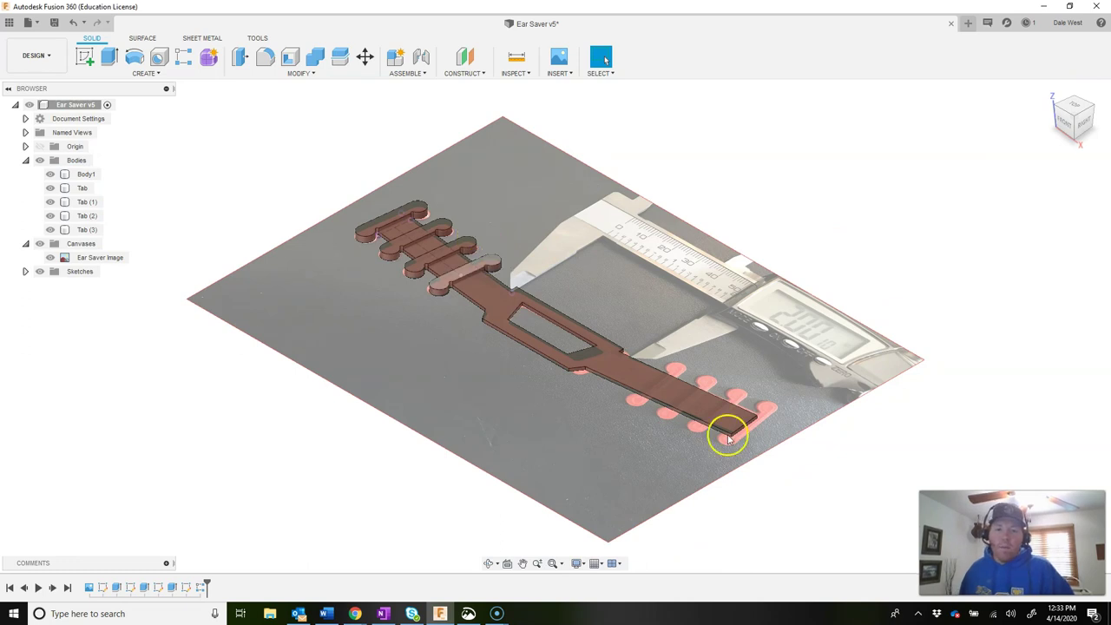
click(605, 377)
key(Escape)
click(548, 323)
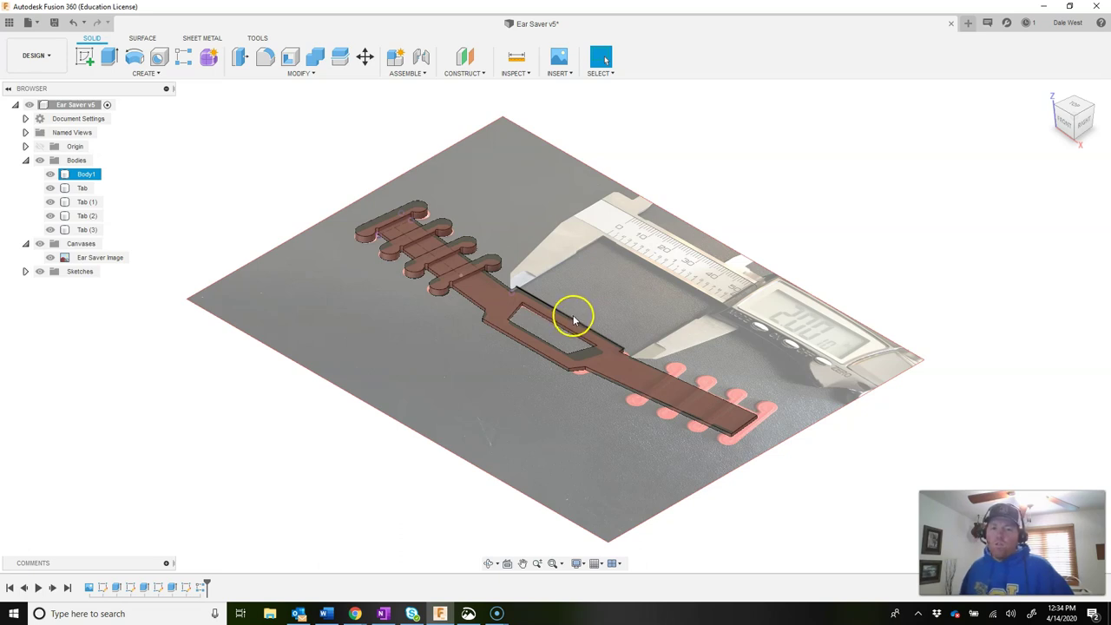
key(Escape)
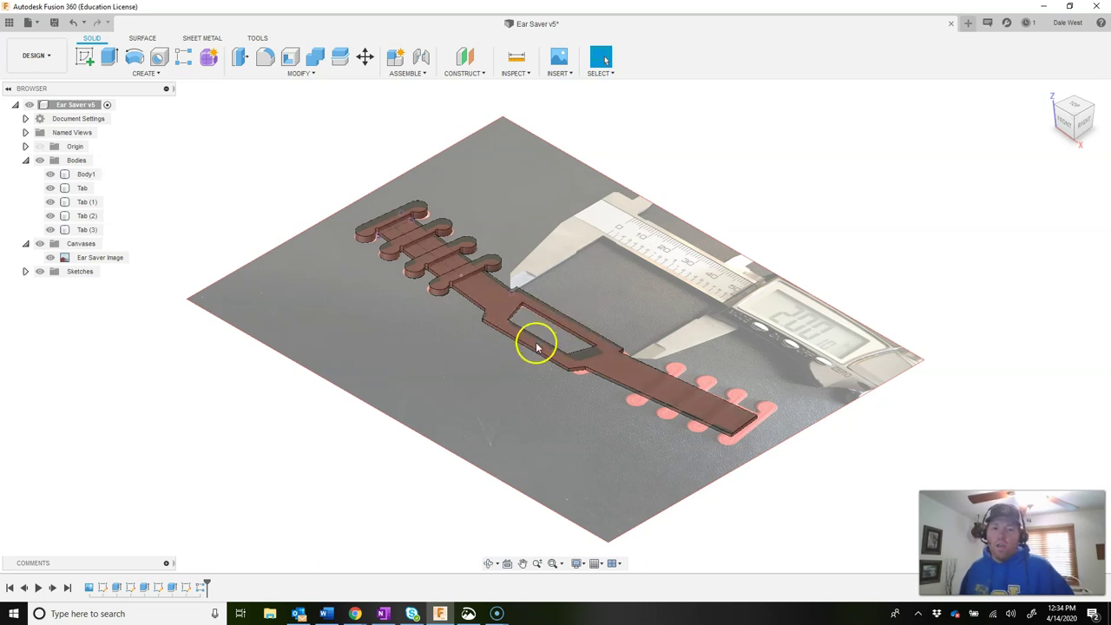
click(373, 241)
click(540, 328)
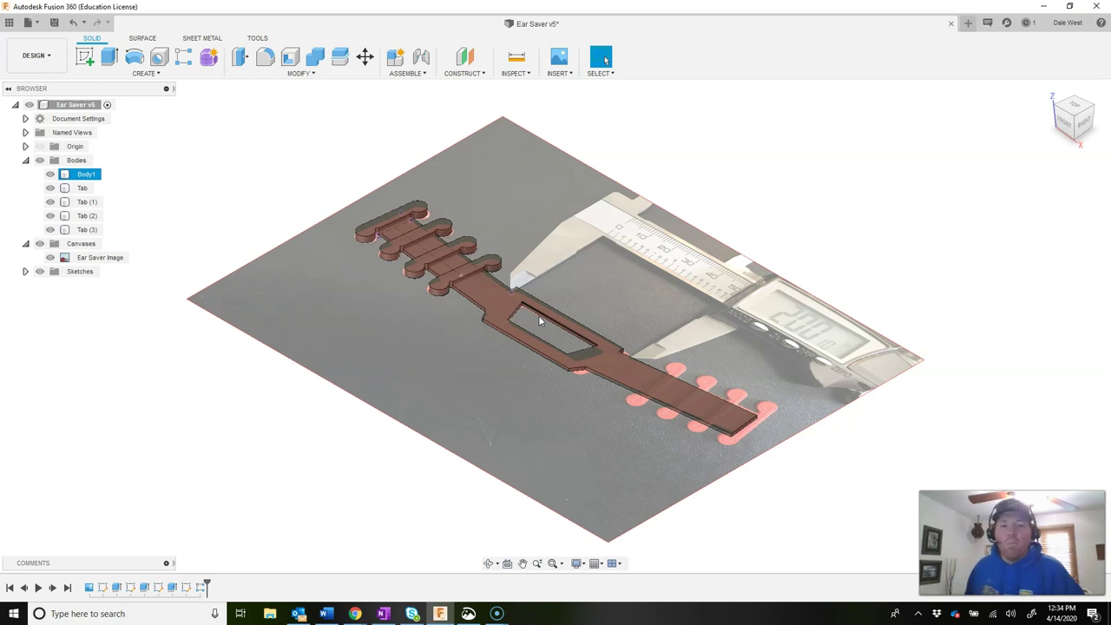
click(556, 290)
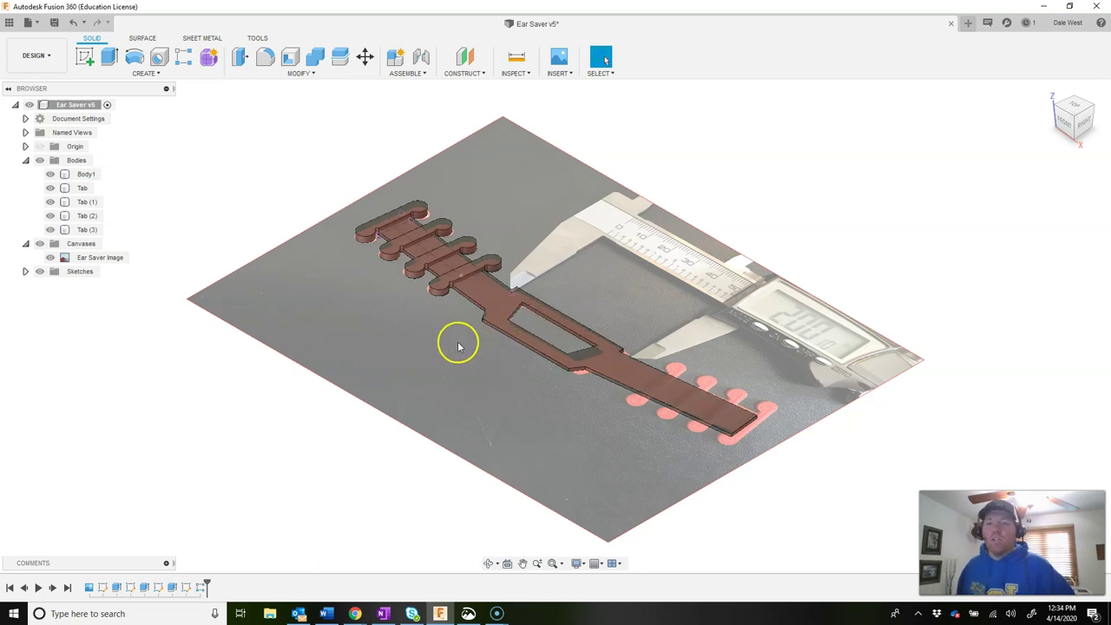
Step: Start a midplane and choose the end face of the strap on the side without tabs as the first plane
click(477, 75)
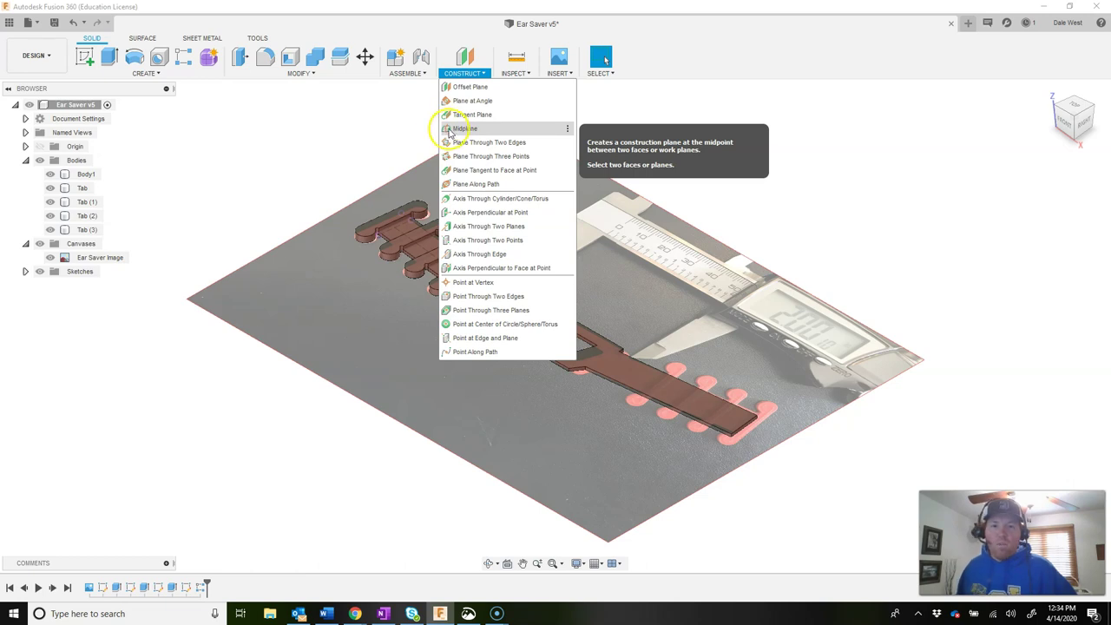
click(480, 130)
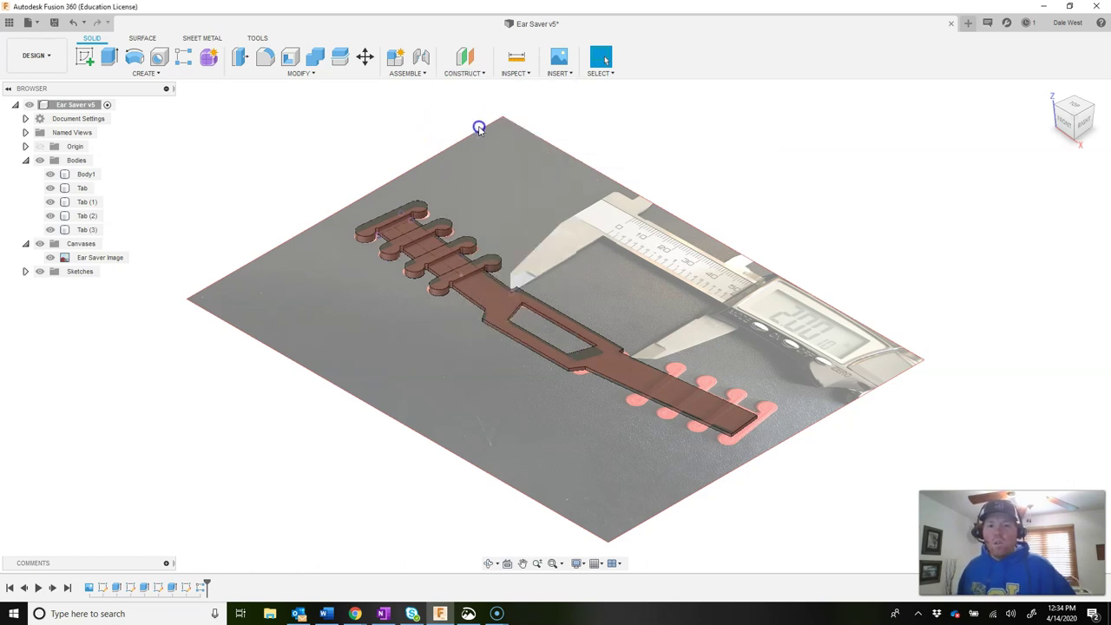
scroll(756, 425, up, 8)
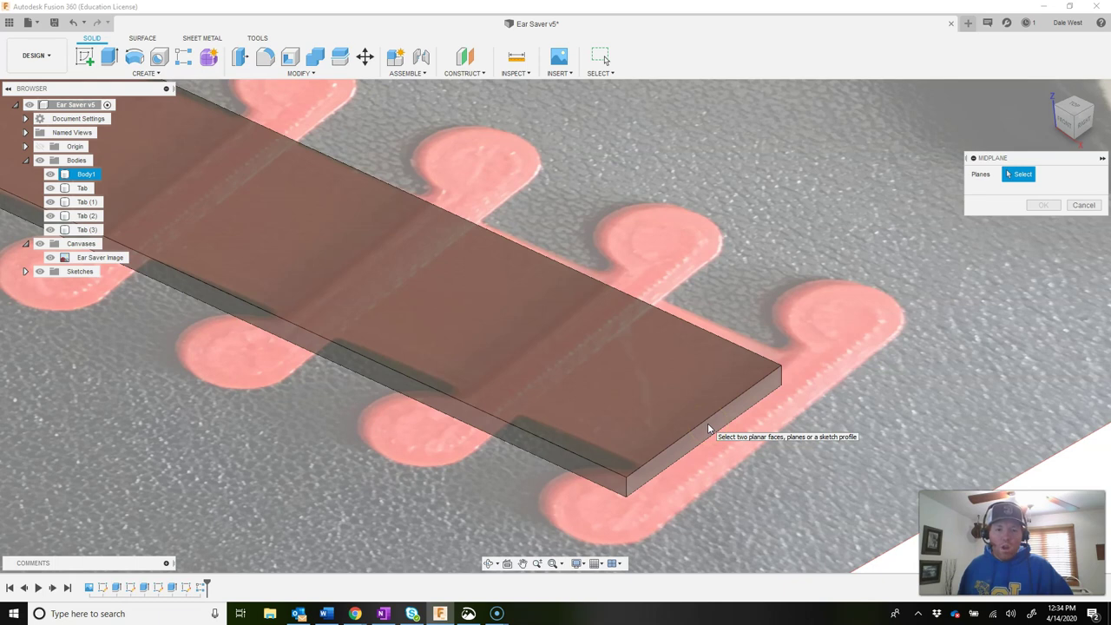
click(710, 424)
Step: Choose the outer flat face of the outermost tab as the second plane and create the midplane
scroll(764, 390, down, 5)
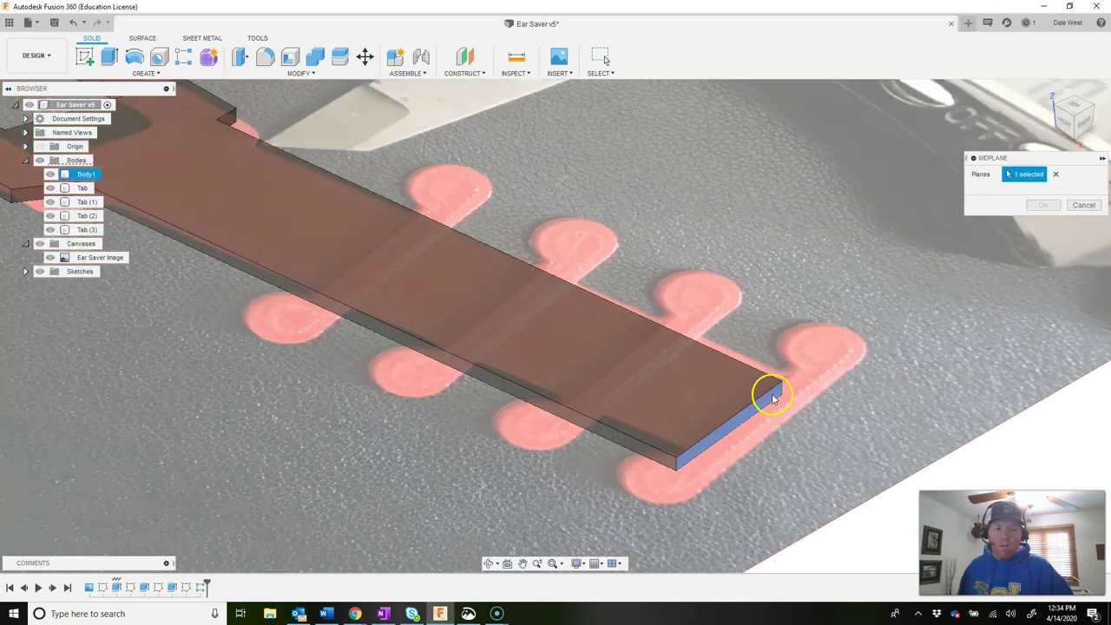
scroll(770, 397, down, 3)
scroll(380, 310, down, 3)
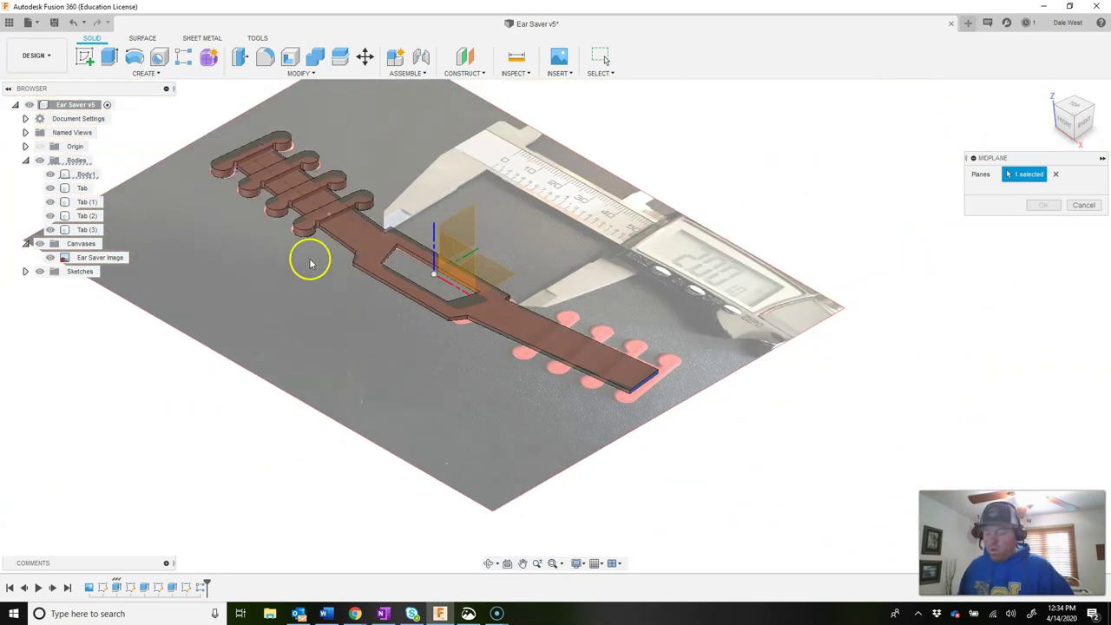
drag(258, 245, 274, 382)
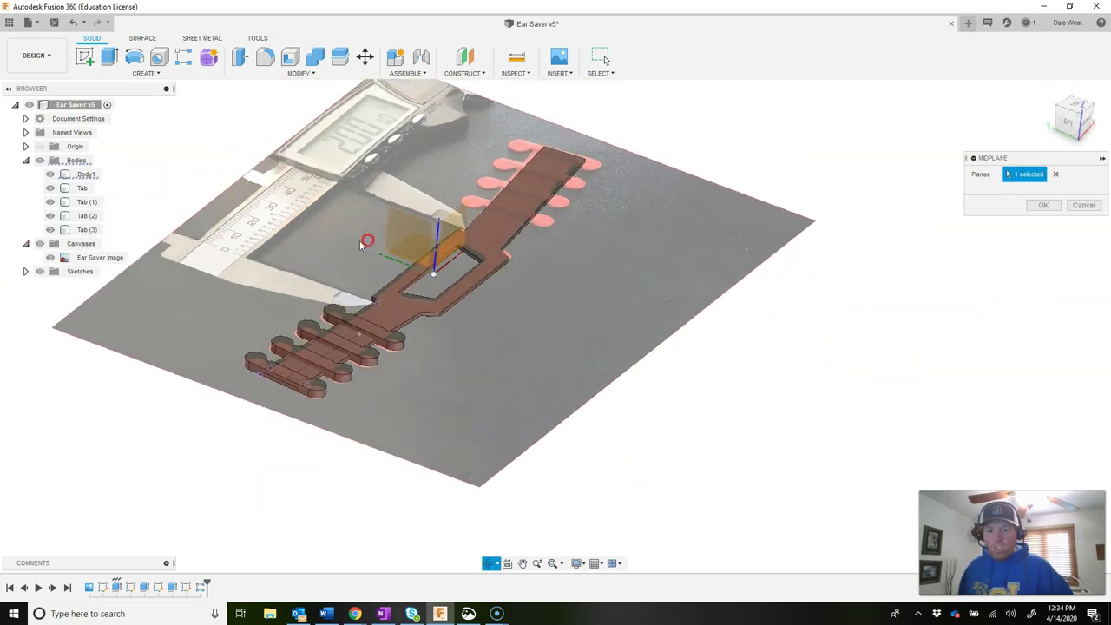
scroll(274, 382, up, 6)
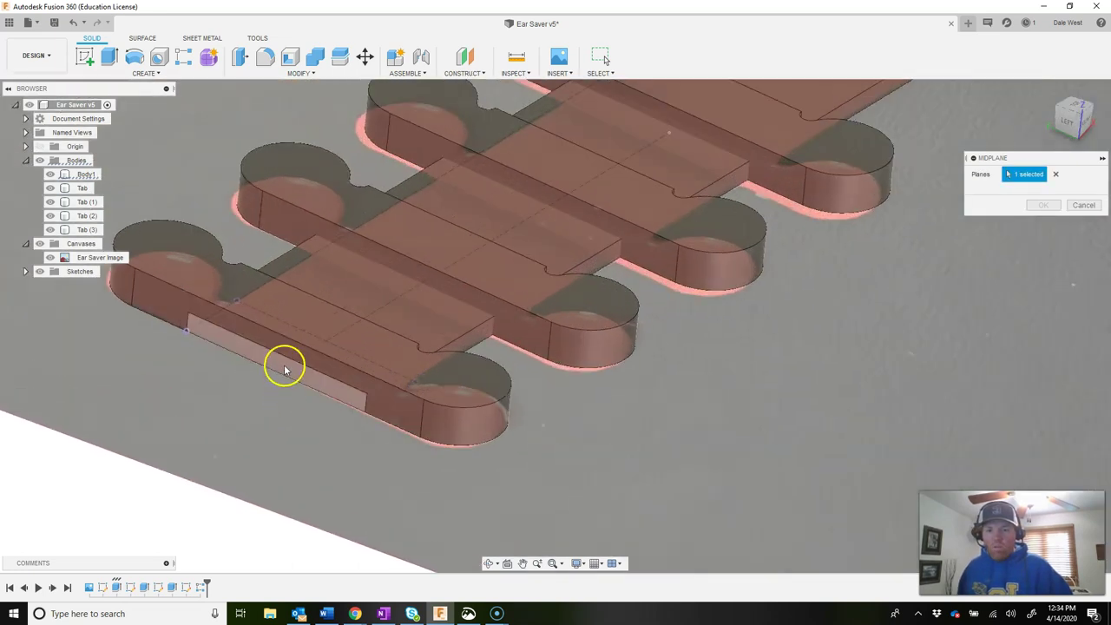
click(281, 366)
scroll(570, 359, down, 5)
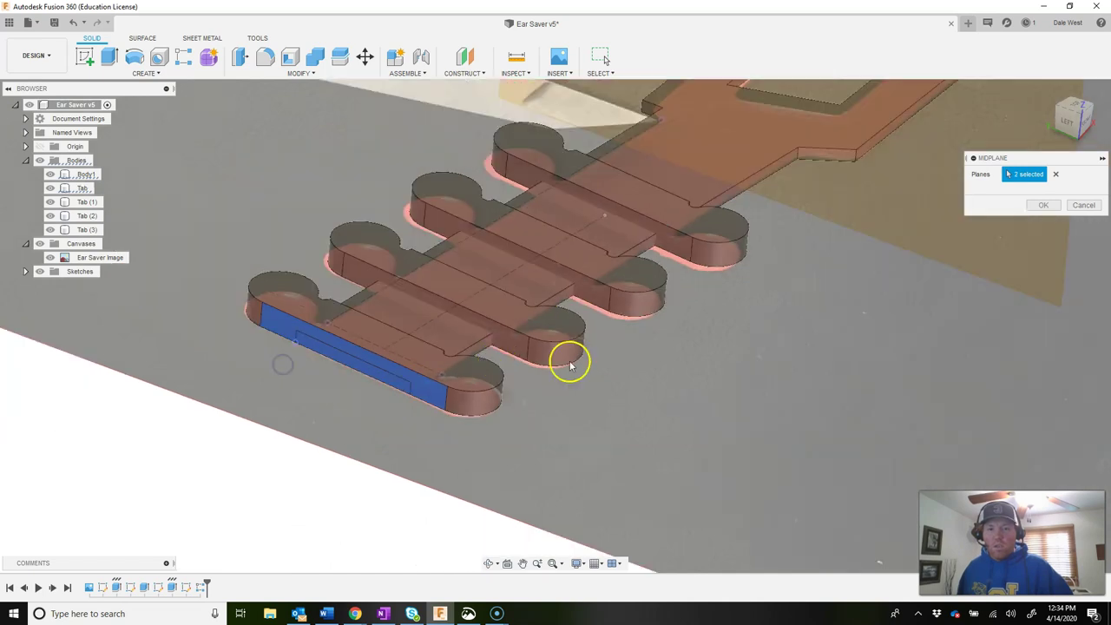
scroll(771, 314, down, 3)
mouse_move(831, 310)
mouse_down()
mouse_move(845, 303)
mouse_move(494, 320)
mouse_move(635, 303)
mouse_move(634, 316)
mouse_move(650, 322)
mouse_move(617, 342)
mouse_up()
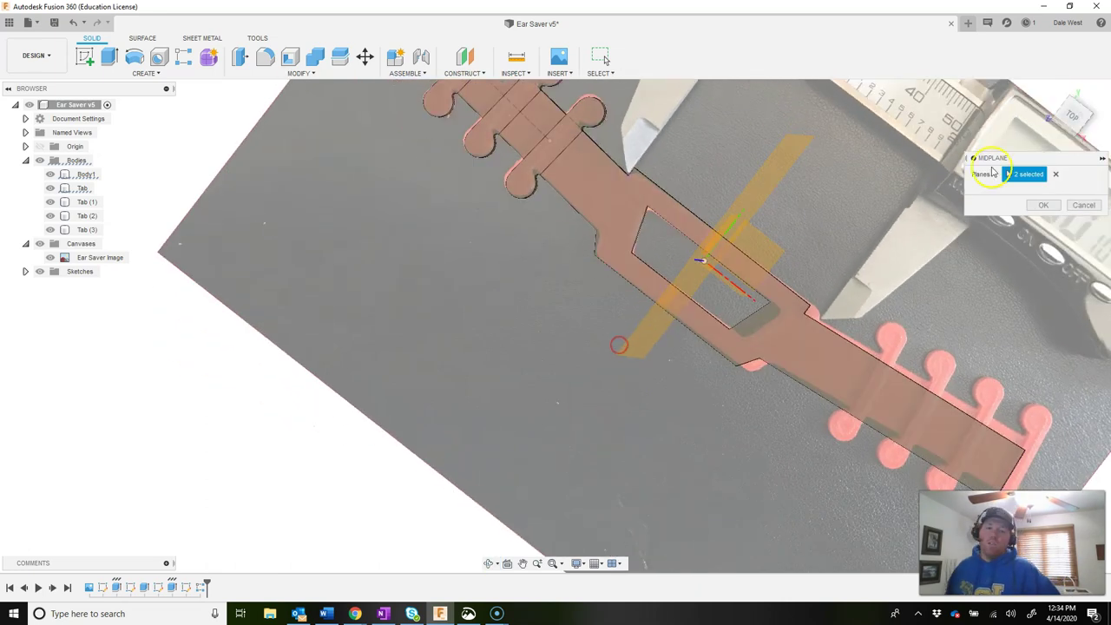
click(1040, 205)
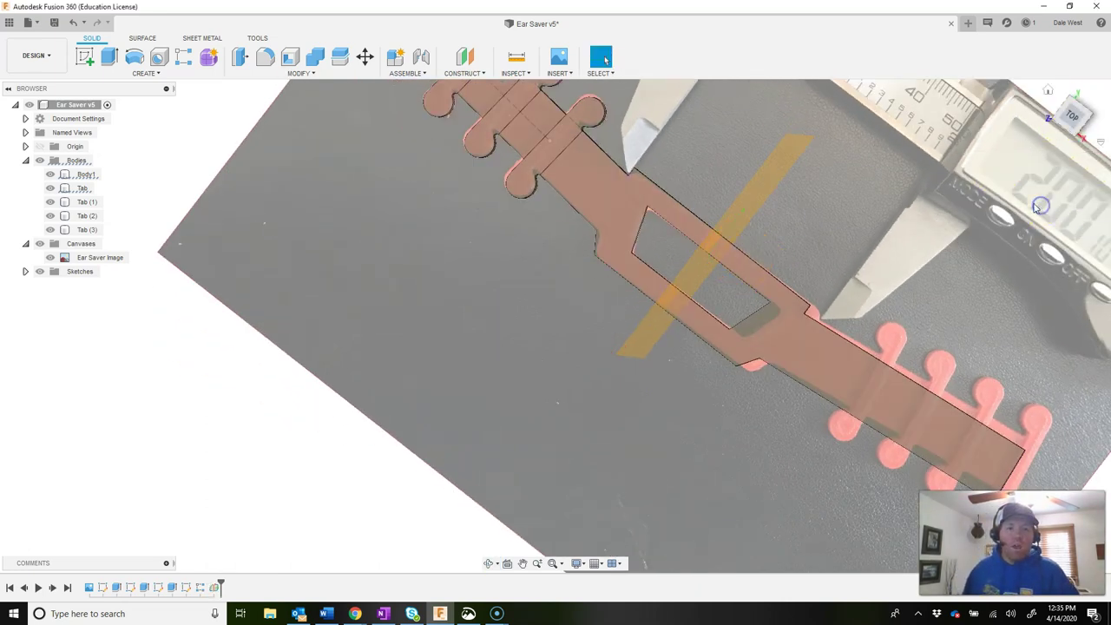
Step: Start a mirror of bodies and choose the four tab bodies, Tab through Tab (3), as the objects
click(1050, 91)
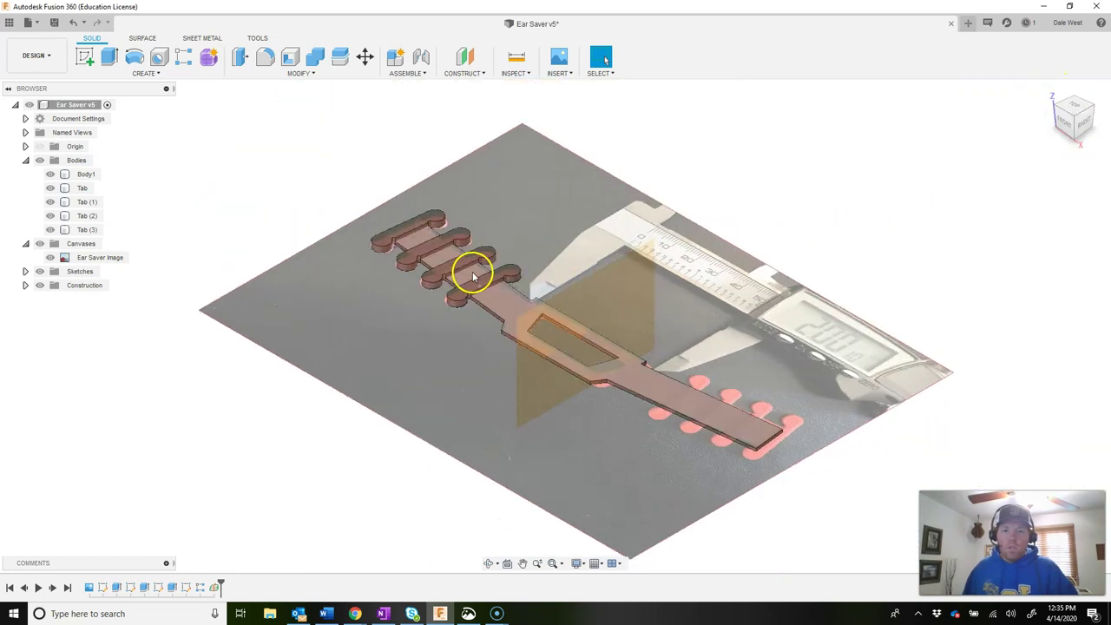
scroll(474, 276, up, 3)
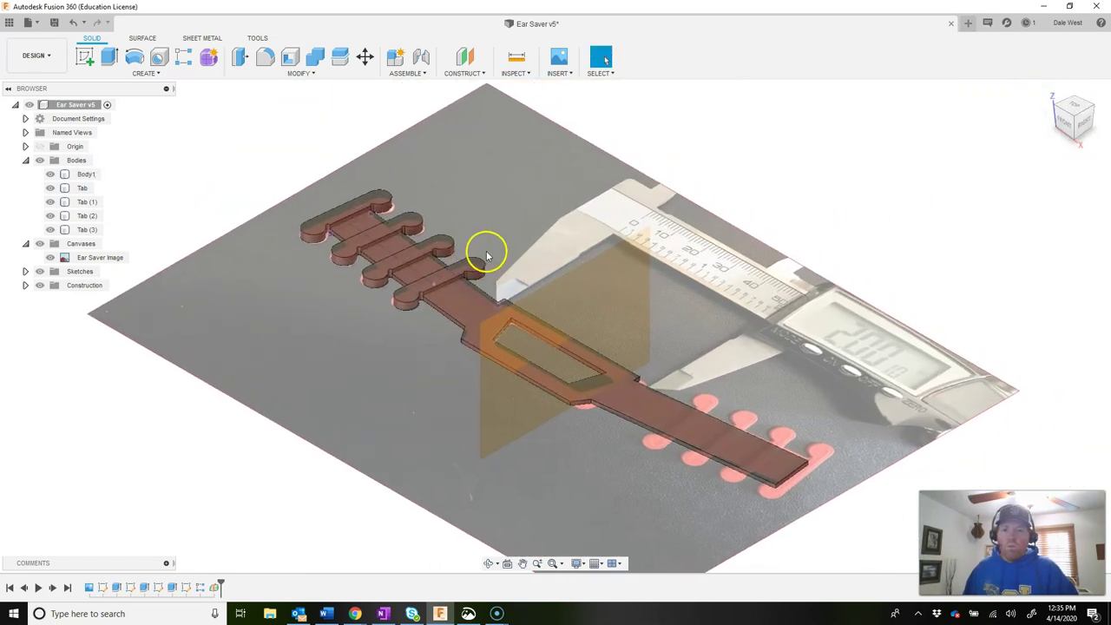
click(156, 74)
click(167, 77)
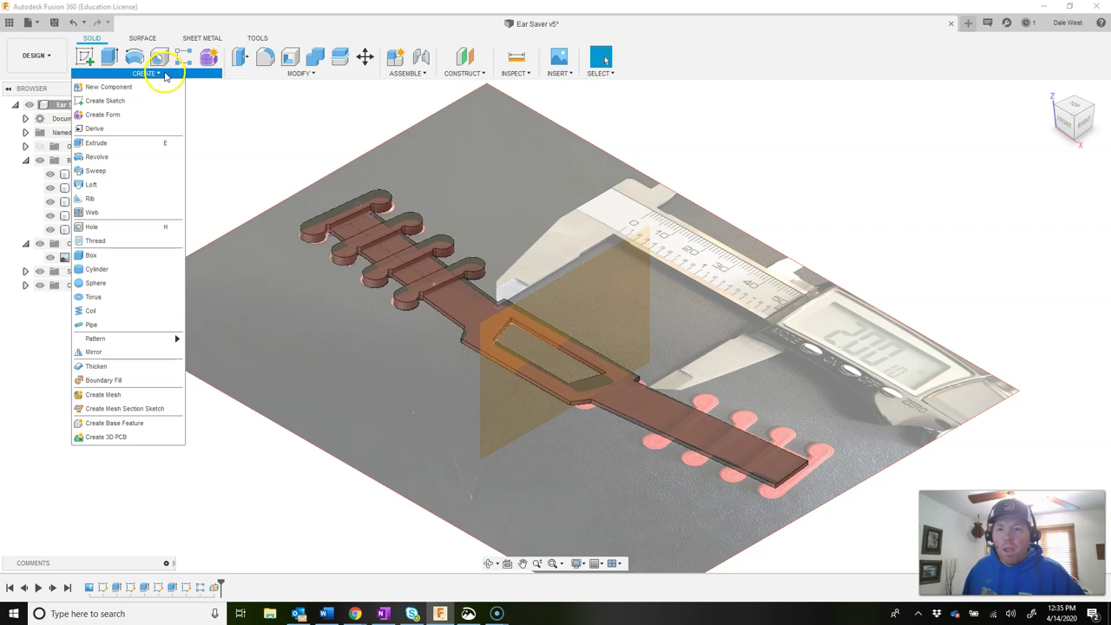
click(94, 353)
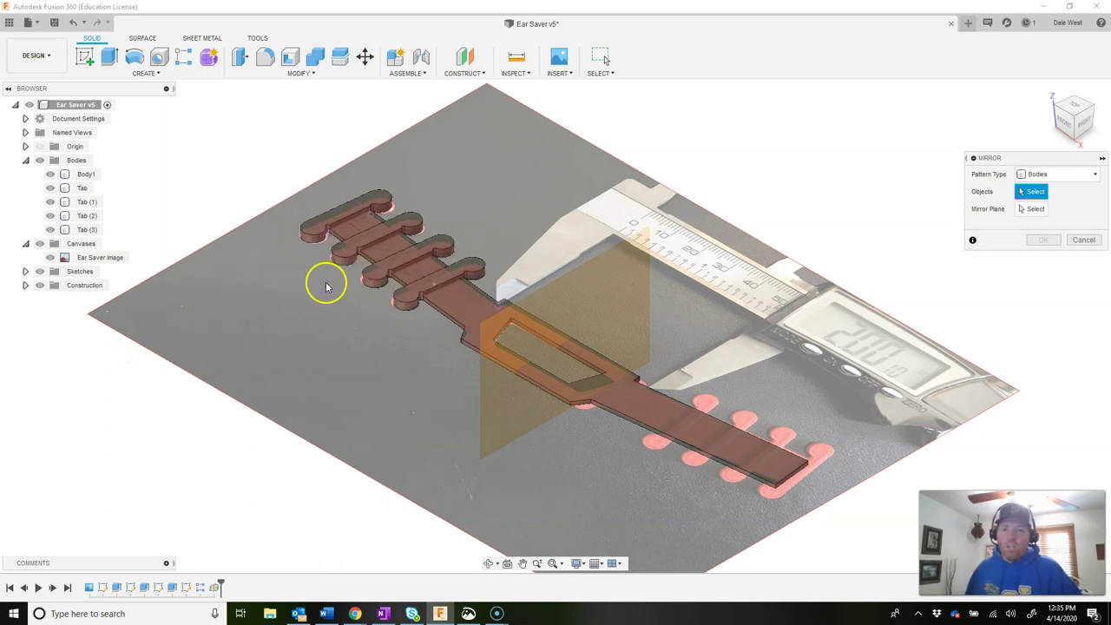
click(86, 188)
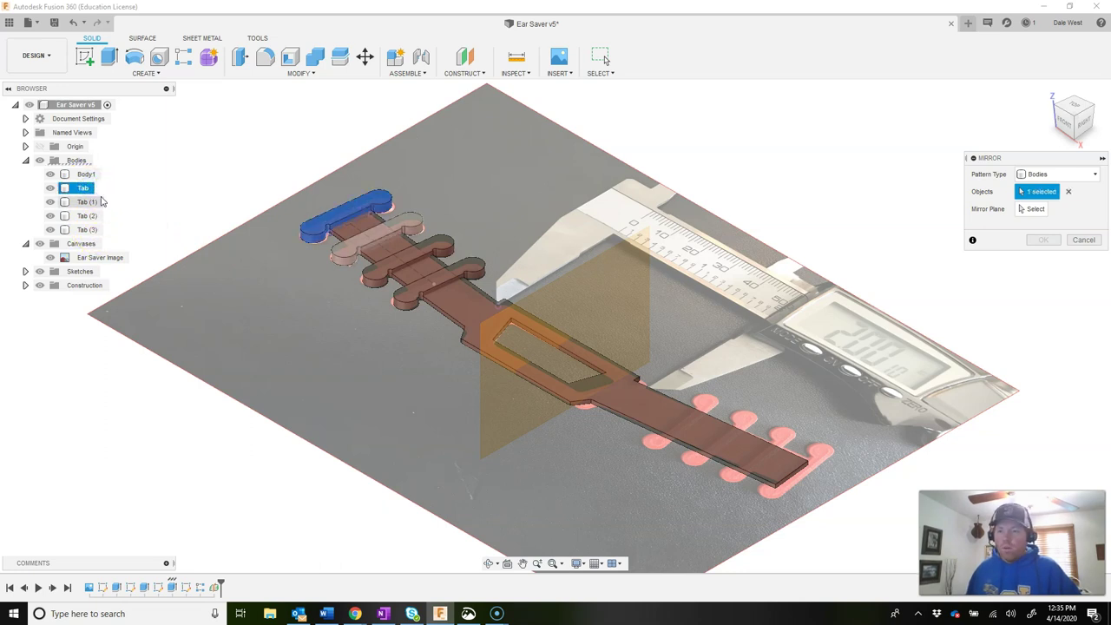
click(92, 201)
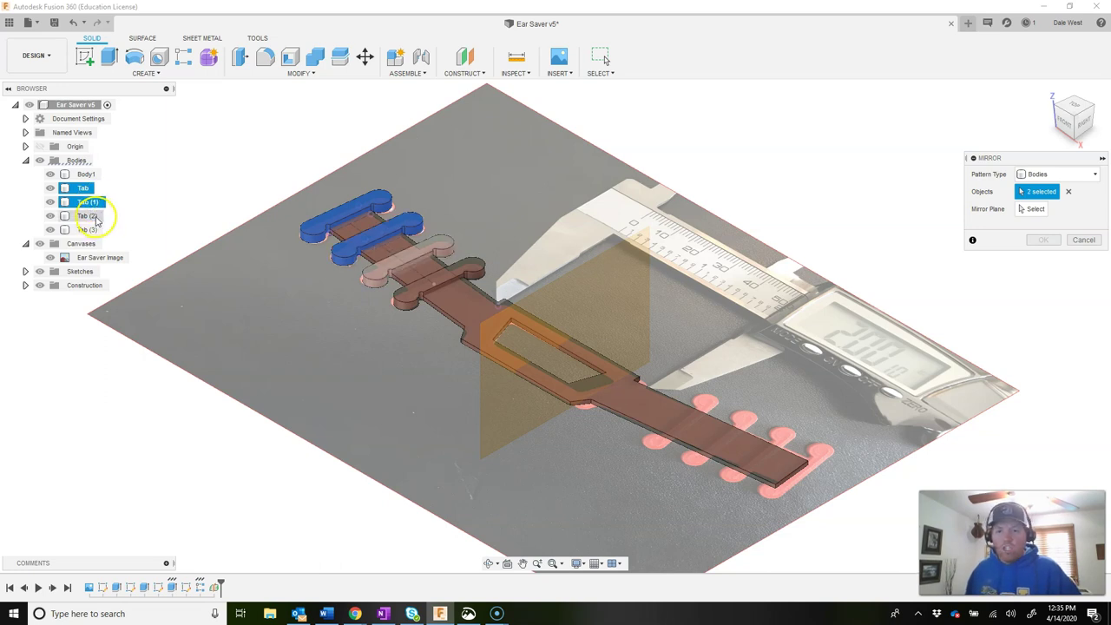
click(92, 216)
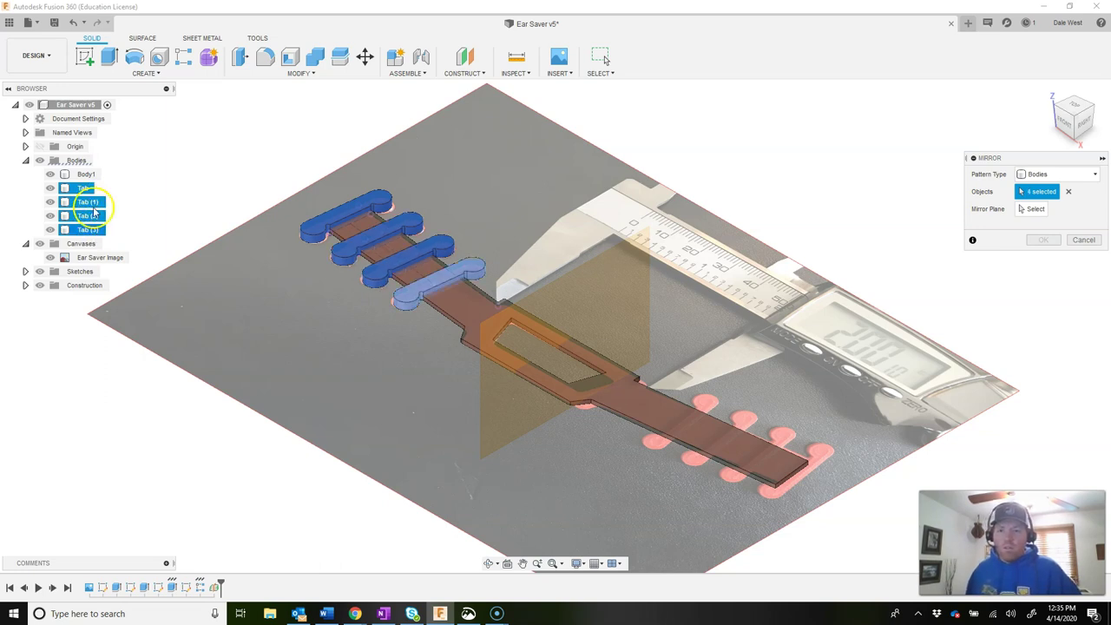
click(88, 229)
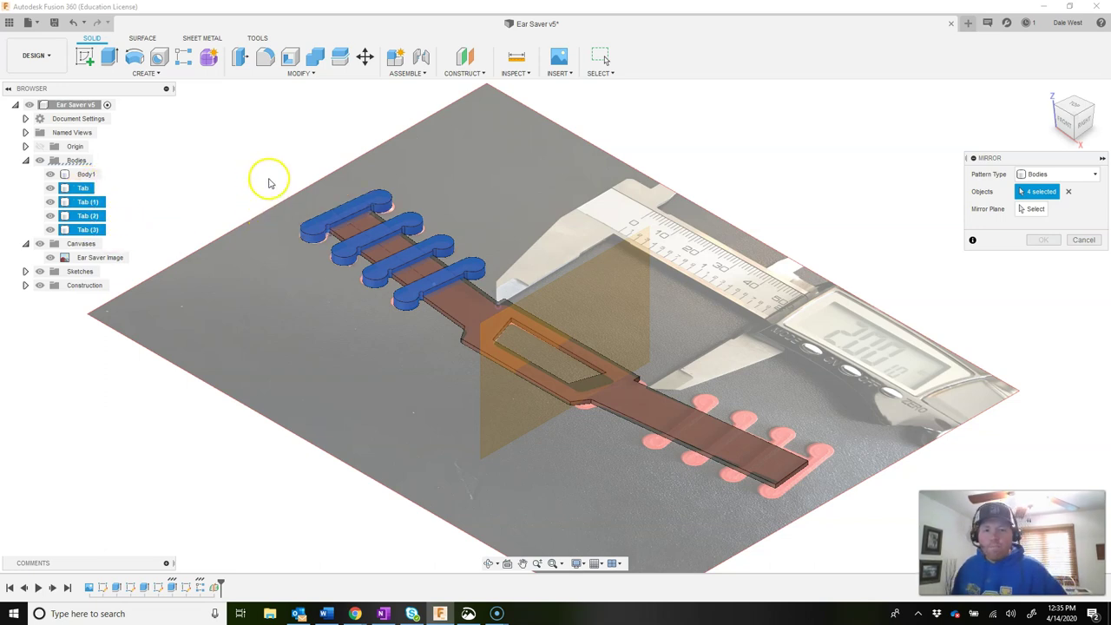
Step: Choose the construction midplane across the strap's center as the mirror plane and create the mirrored tabs
click(1035, 209)
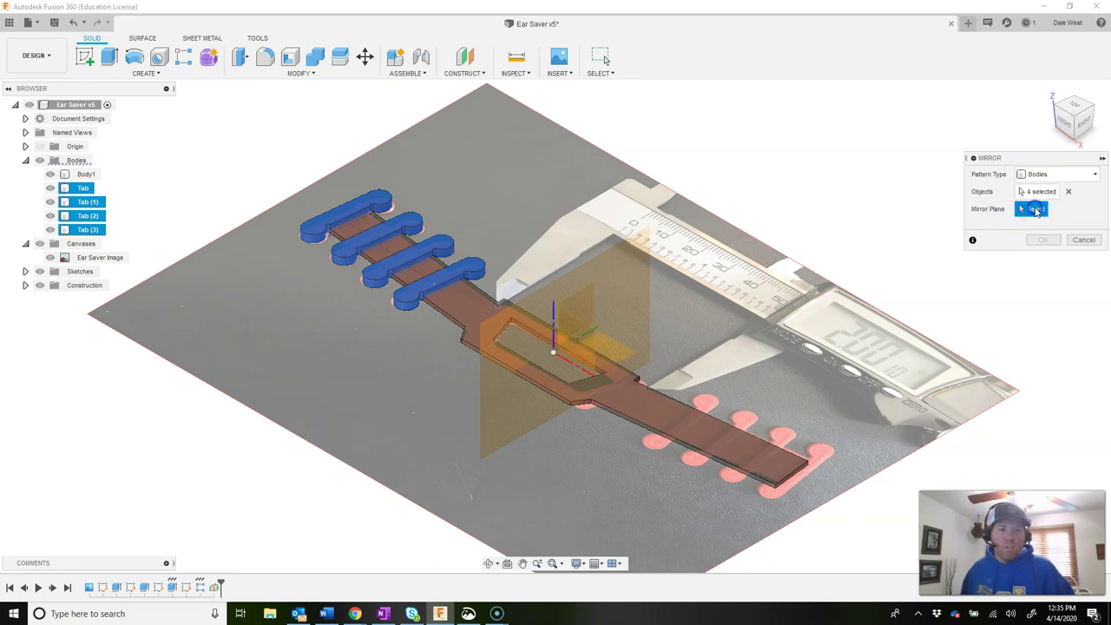
click(631, 247)
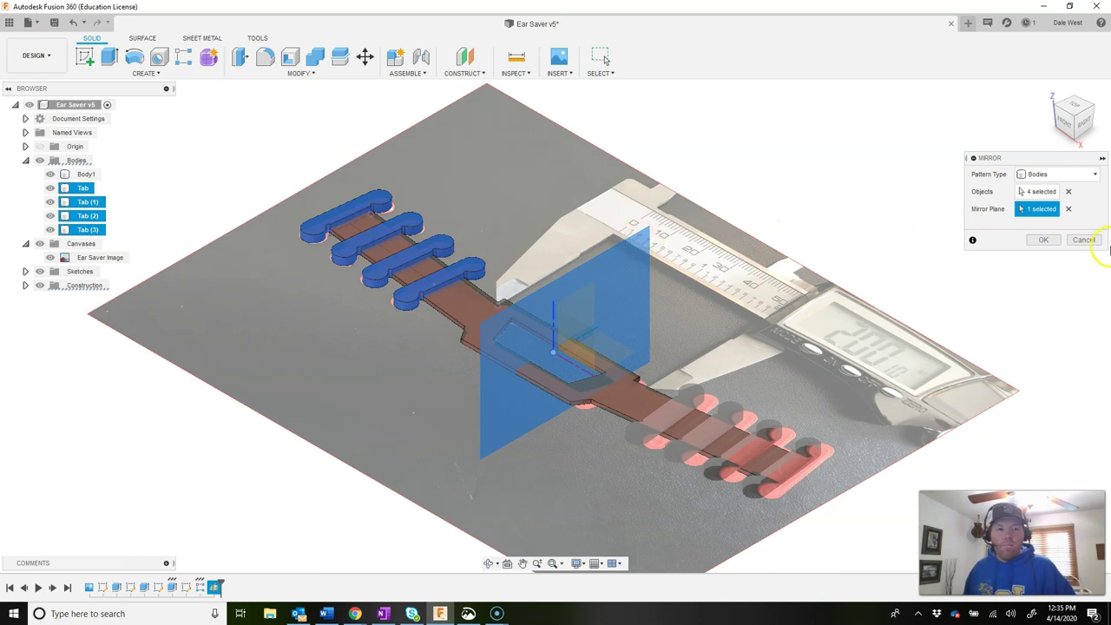
click(1046, 241)
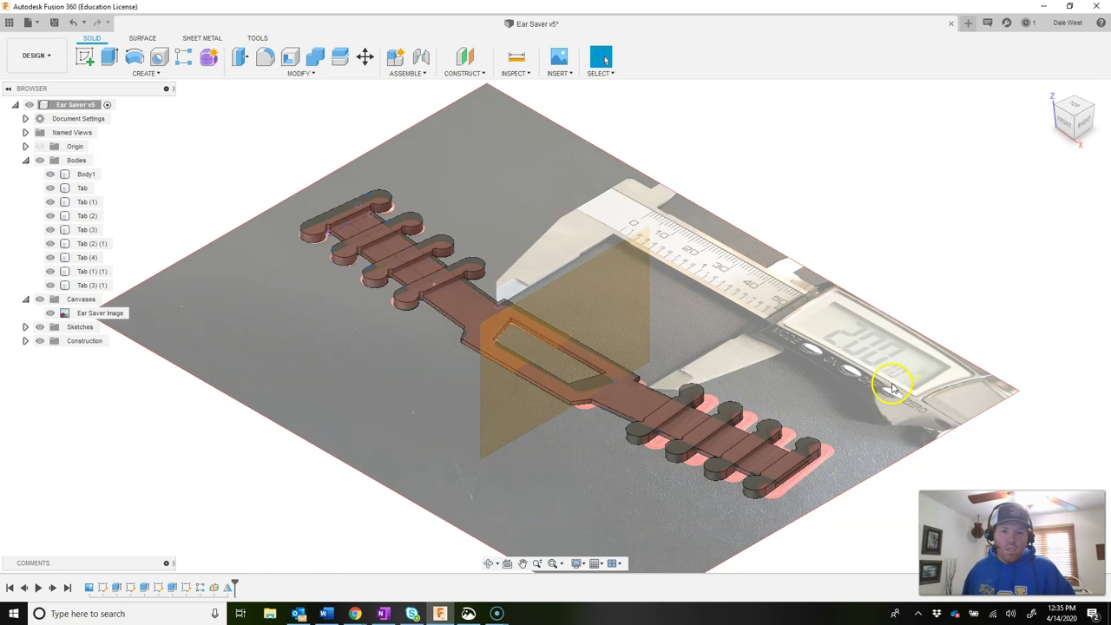
Step: Hide the construction geometry and save the design with the version description "Mirrored Tabs"
drag(866, 302, 747, 291)
key(Escape)
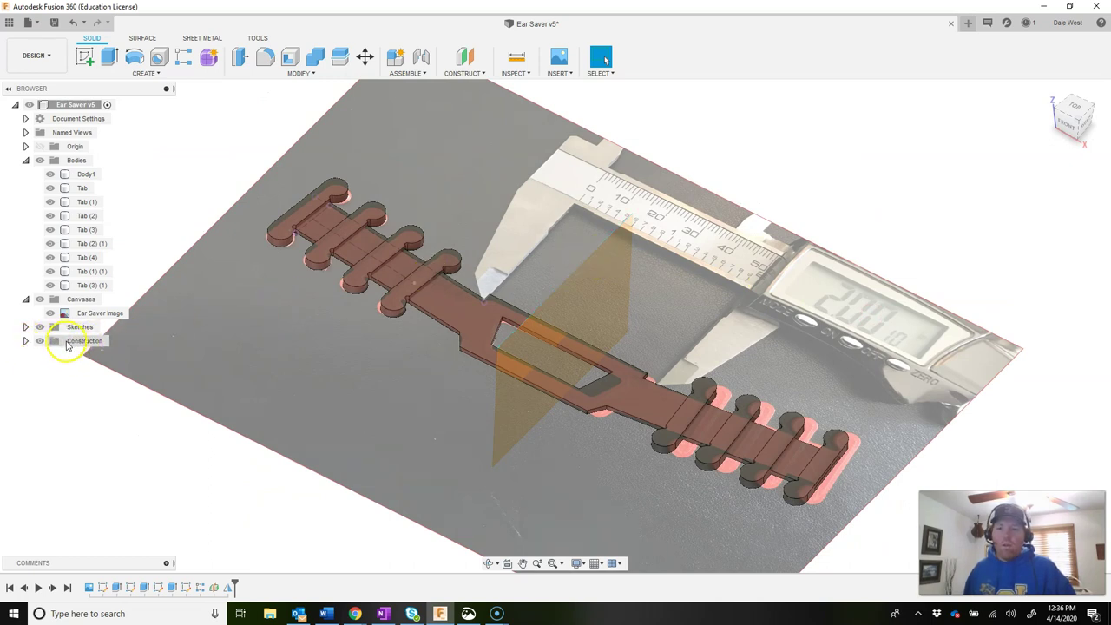
click(66, 342)
click(38, 343)
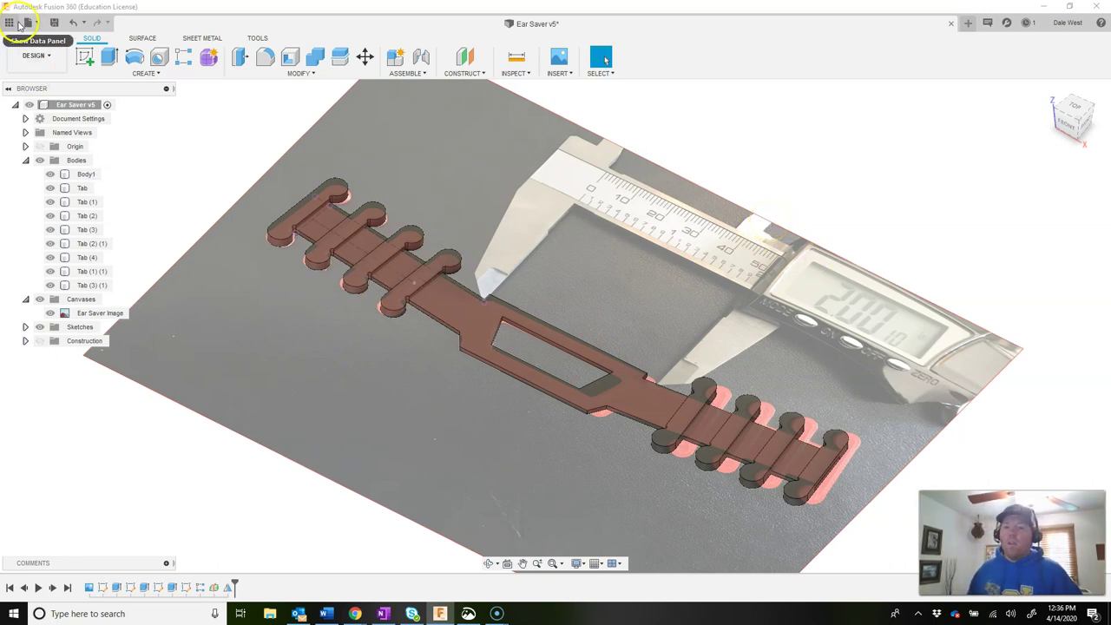
click(50, 25)
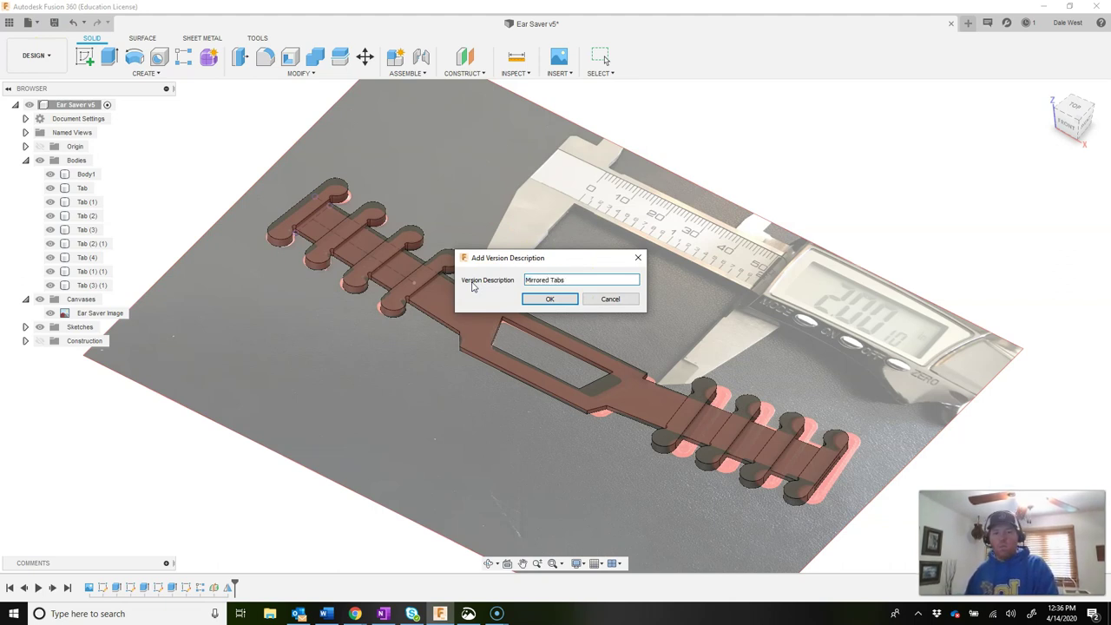
key(Return)
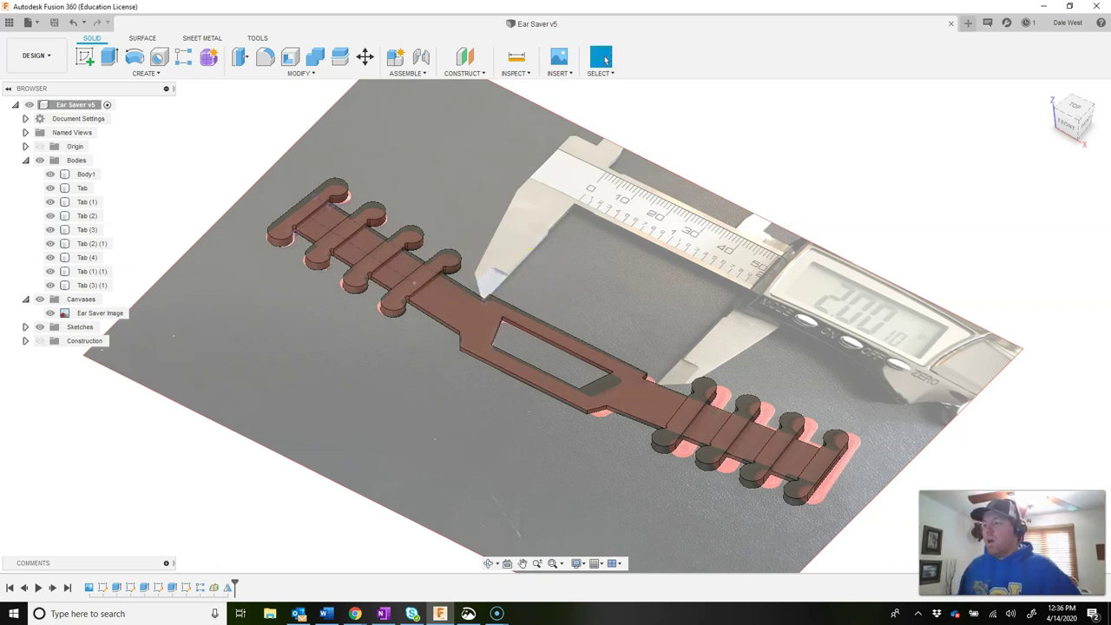
Step: Examine the sharp corners of the strap's wide middle section and slot against the rounded corners in the reference image
click(467, 346)
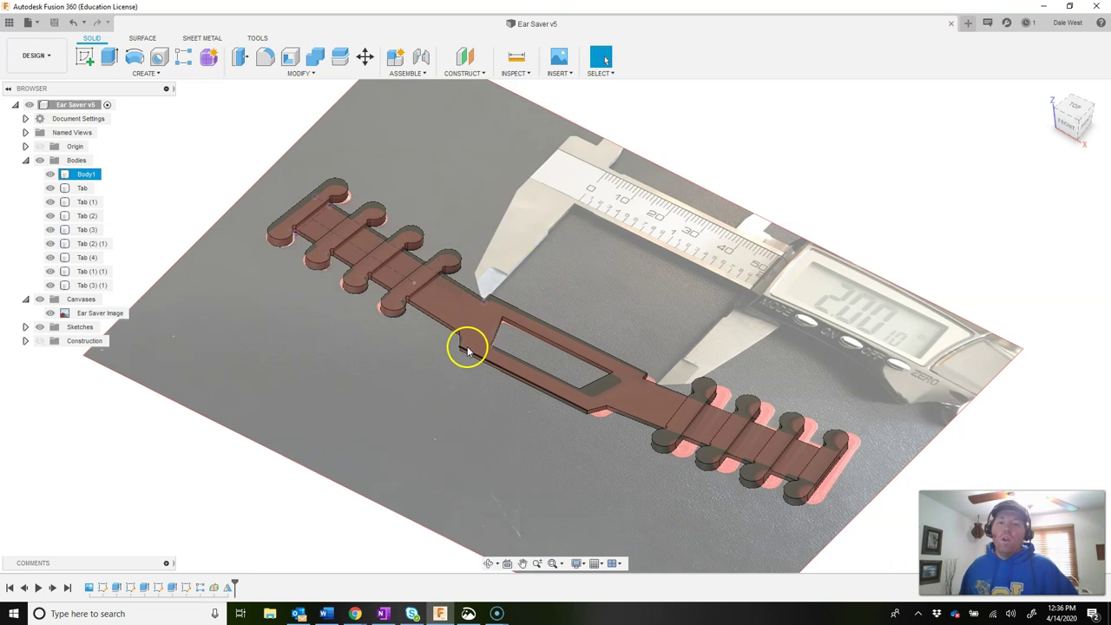
scroll(473, 347, up, 3)
click(519, 223)
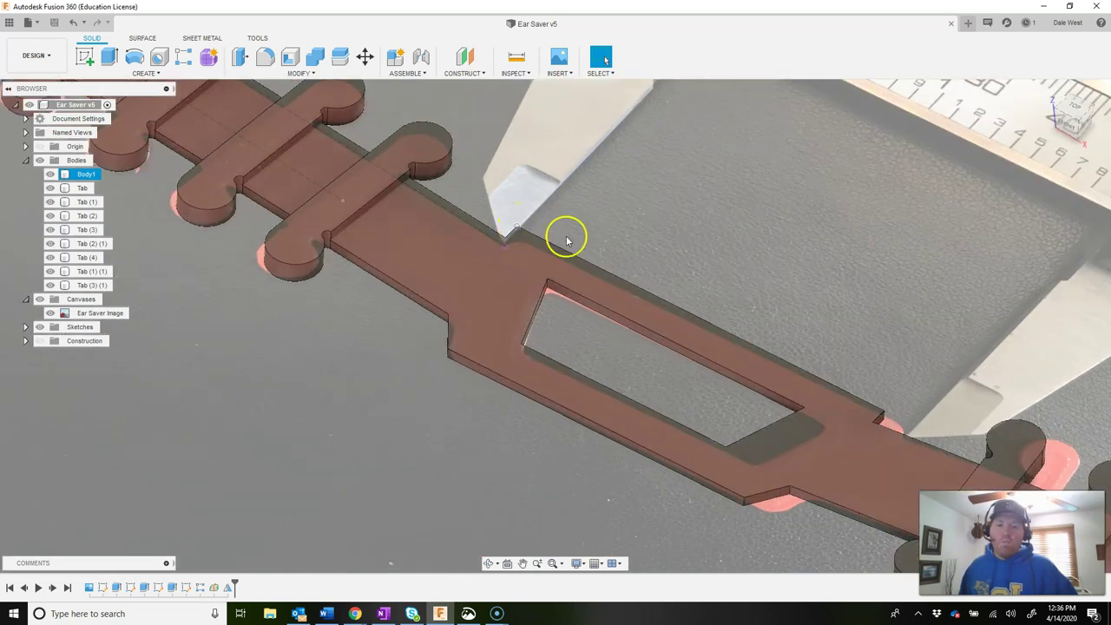
click(880, 411)
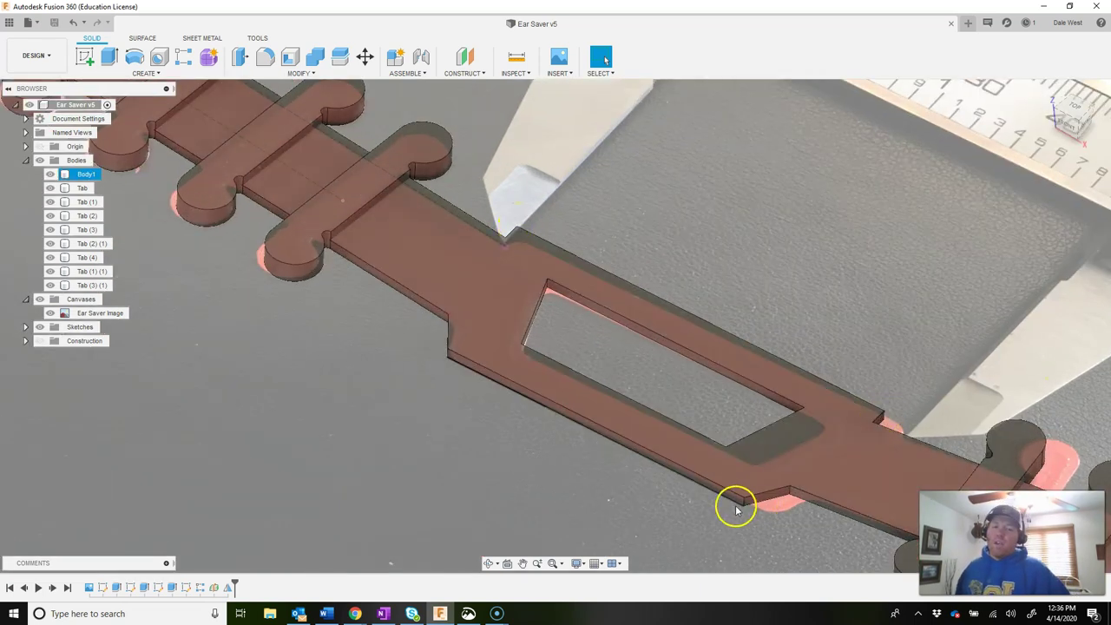
click(526, 227)
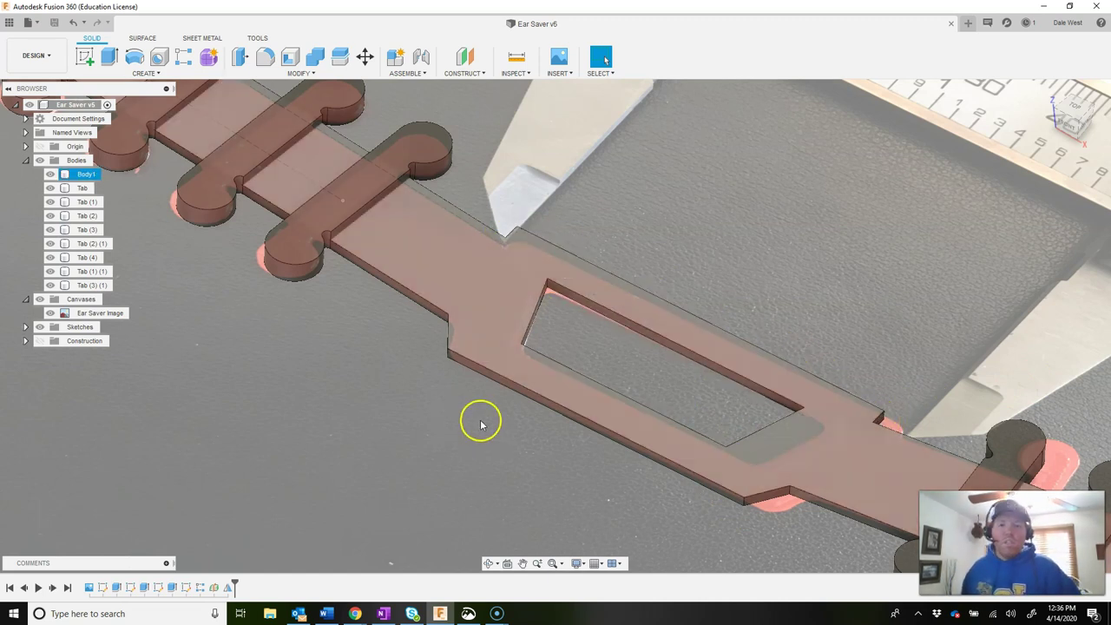
click(391, 437)
drag(395, 412, 380, 316)
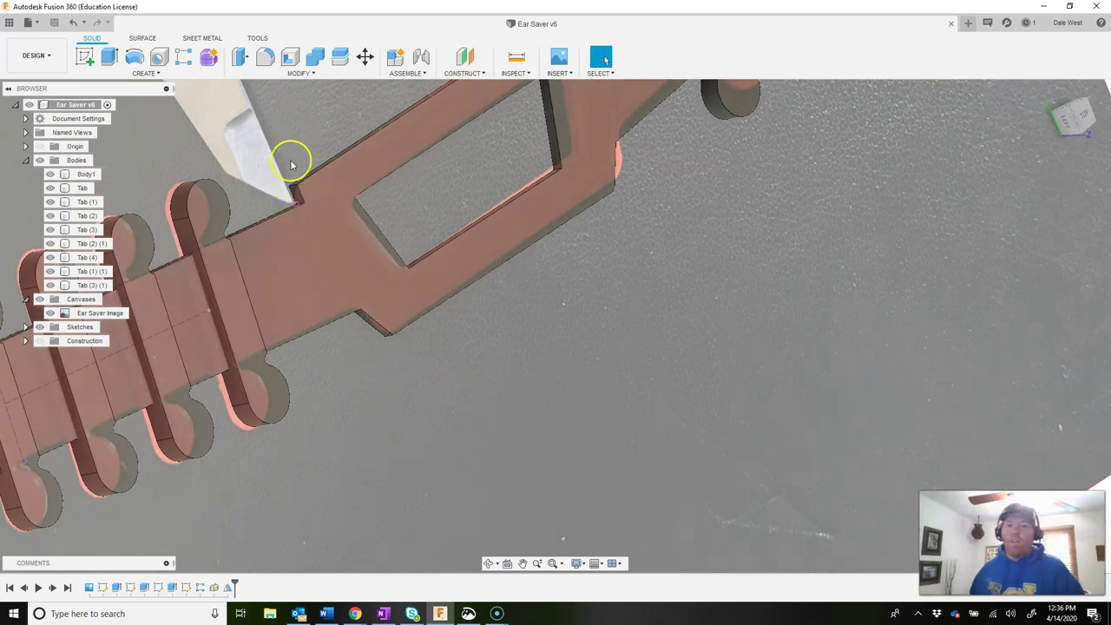
scroll(296, 192, up, 3)
drag(423, 183, 265, 229)
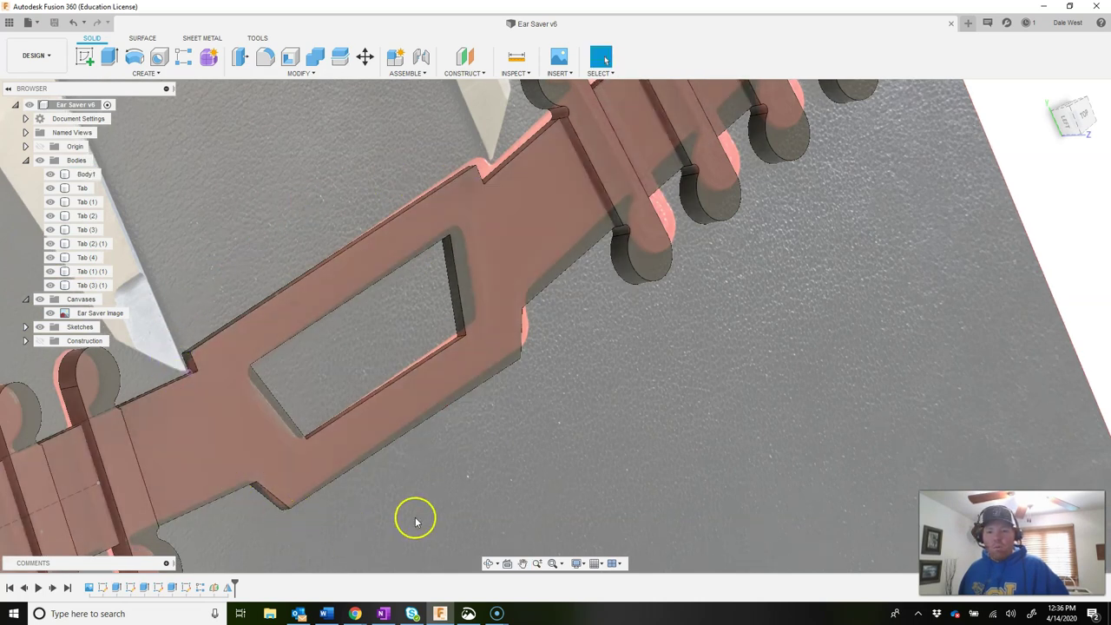
click(347, 449)
key(Escape)
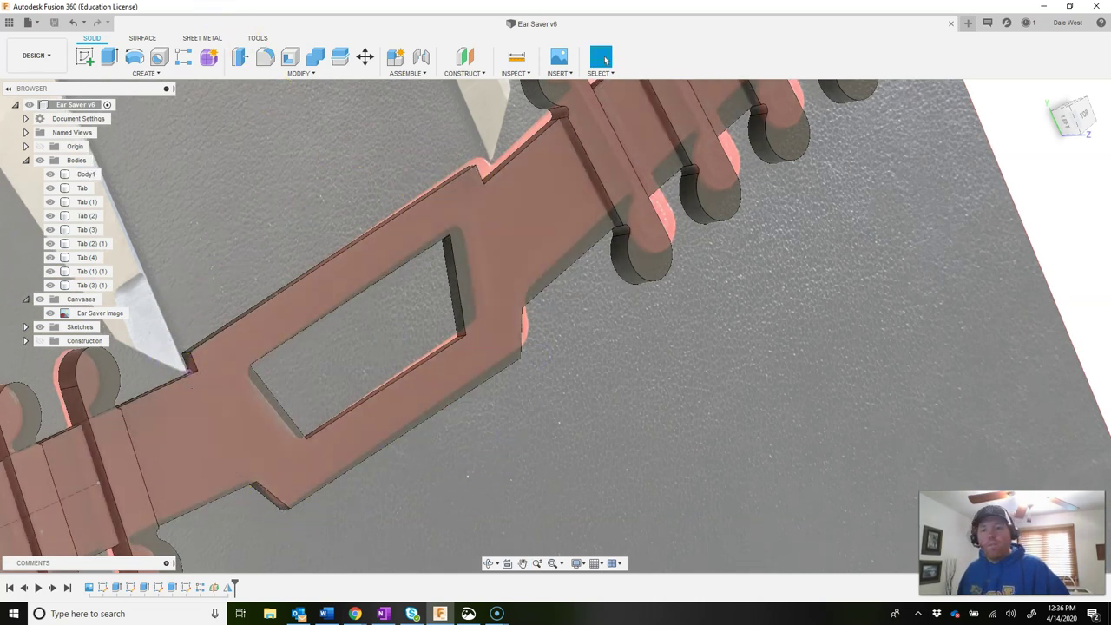
Step: Start a constant-radius fillet and select the four short vertical edges at one end of the strap's wide middle section
click(267, 59)
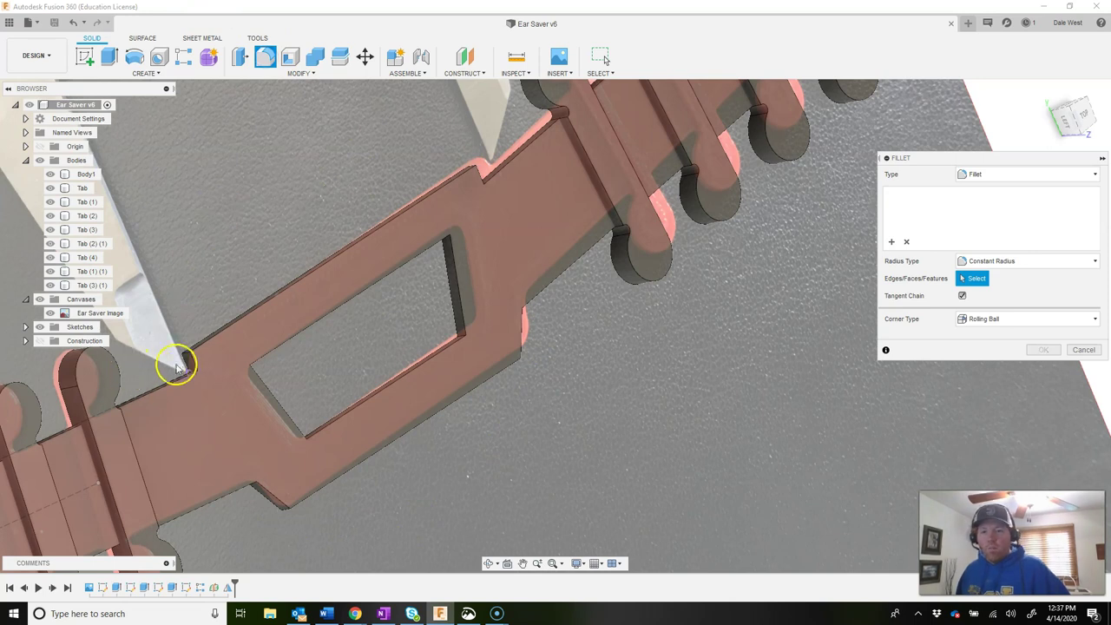
scroll(176, 369, up, 5)
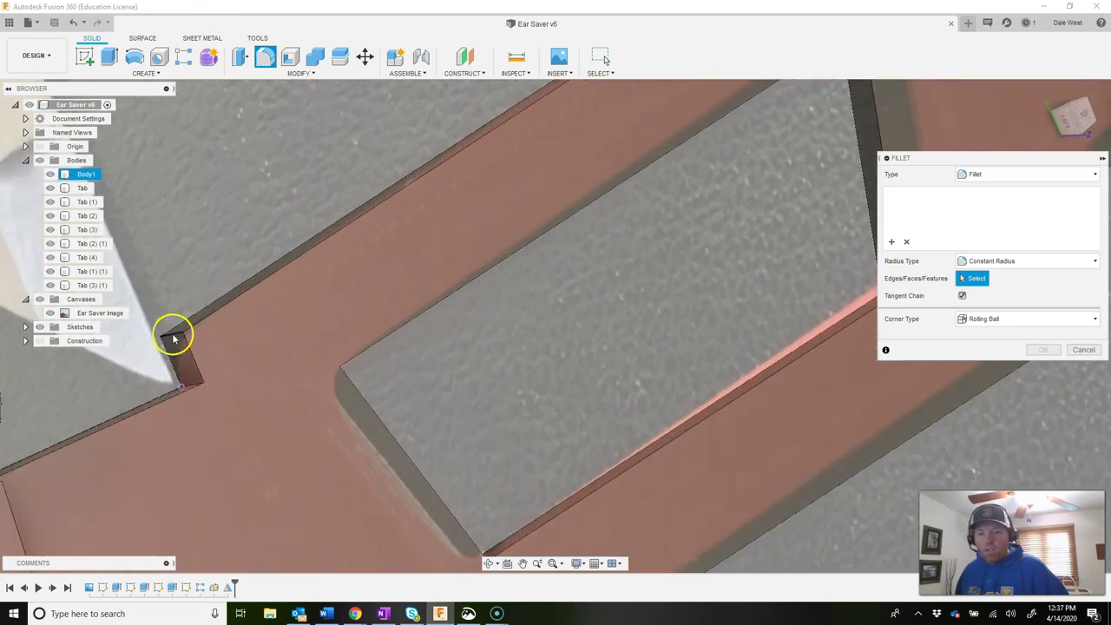
click(173, 339)
mouse_move(195, 388)
mouse_down()
mouse_move(203, 396)
mouse_move(186, 383)
mouse_up()
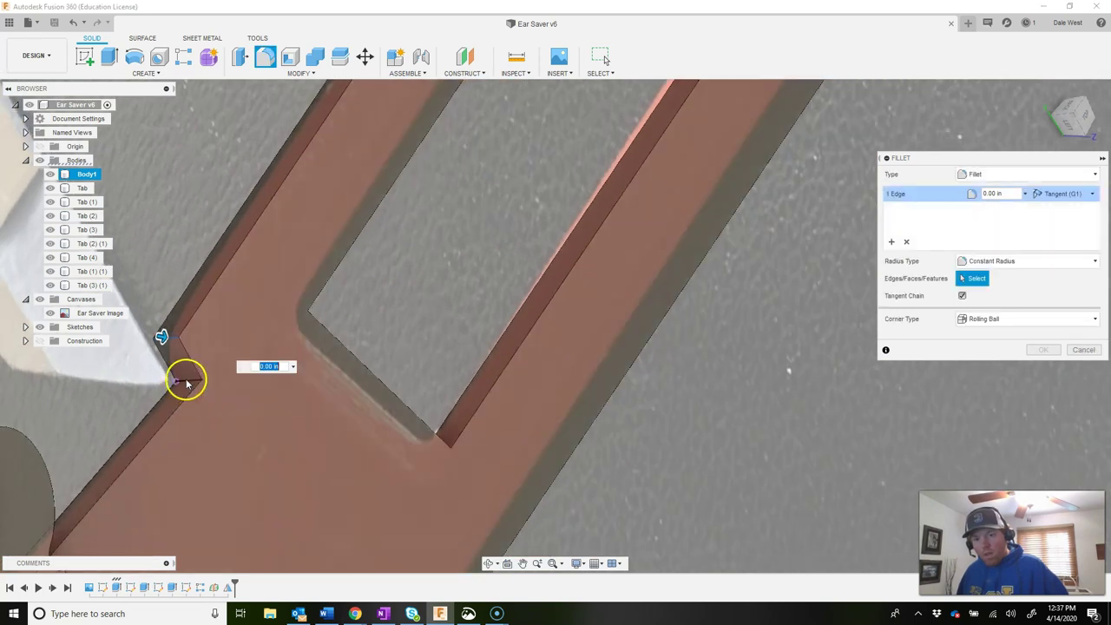
click(186, 382)
scroll(223, 385, down, 2)
scroll(219, 371, up, 1)
drag(220, 371, 248, 417)
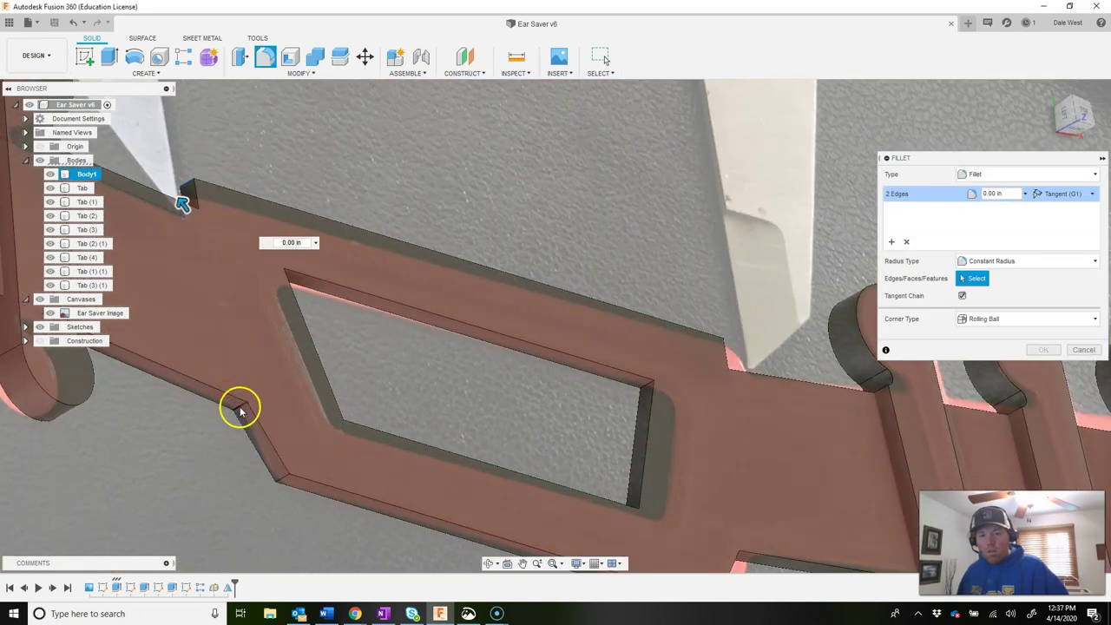
click(240, 411)
click(279, 483)
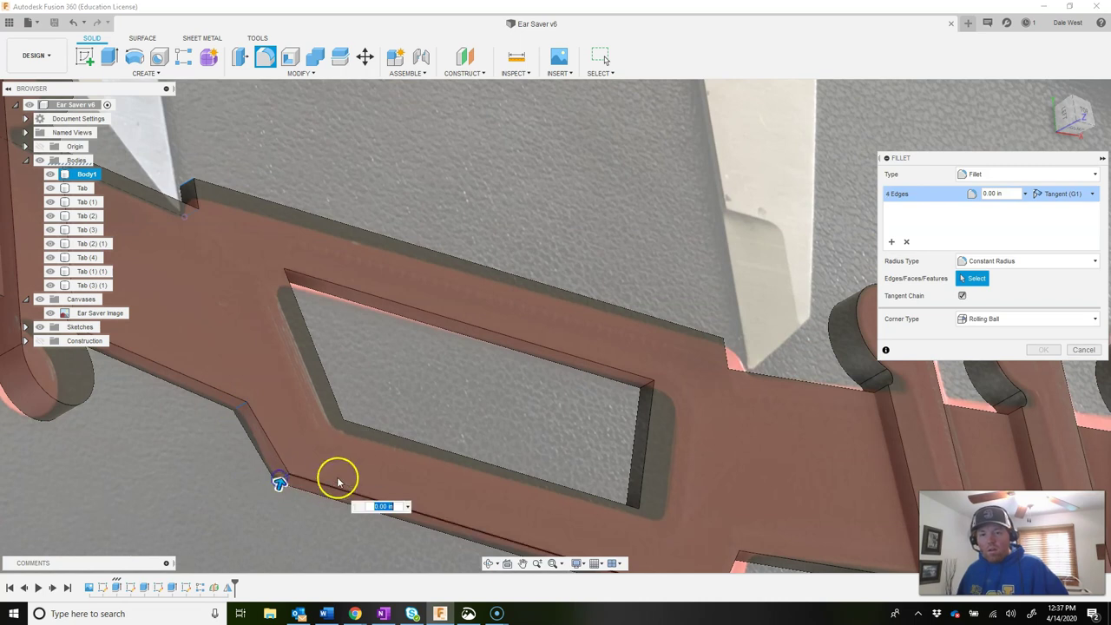
Step: Add the four short vertical edges at the opposite end of the wide middle section to the fillet selection
mouse_move(461, 412)
mouse_down()
mouse_move(263, 322)
mouse_move(398, 425)
mouse_move(390, 404)
mouse_move(405, 429)
mouse_move(394, 470)
mouse_up()
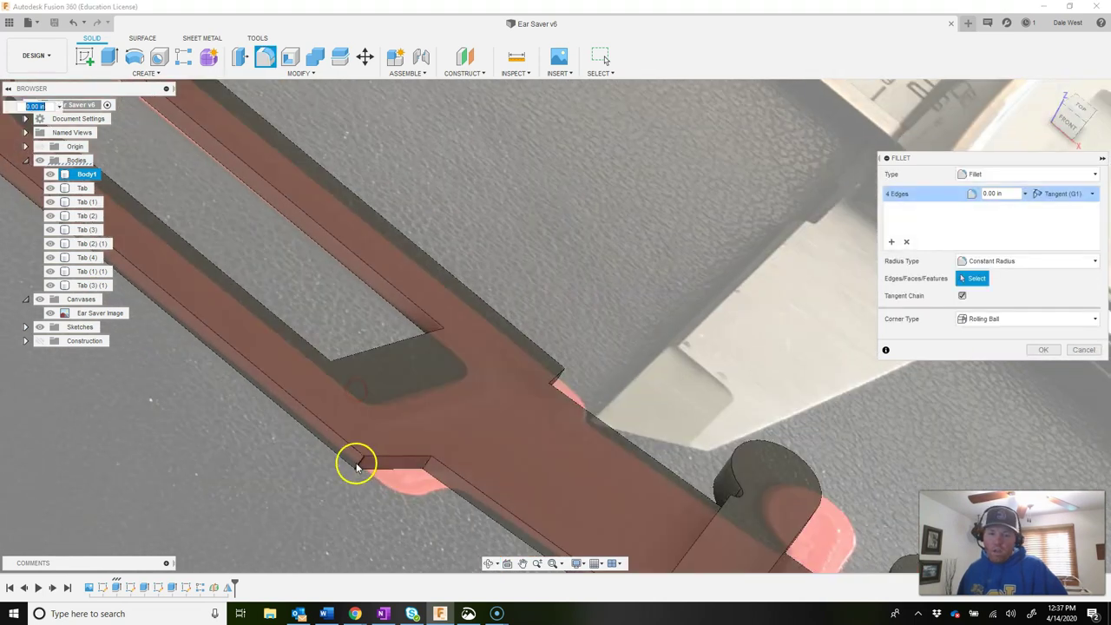
click(357, 466)
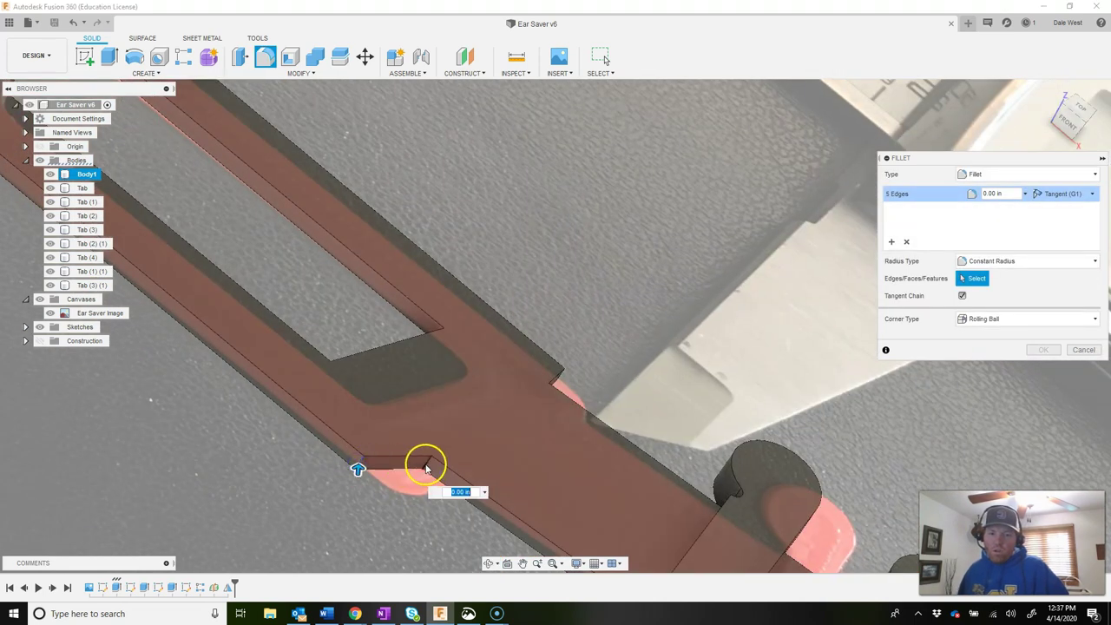
click(555, 392)
drag(549, 393, 570, 414)
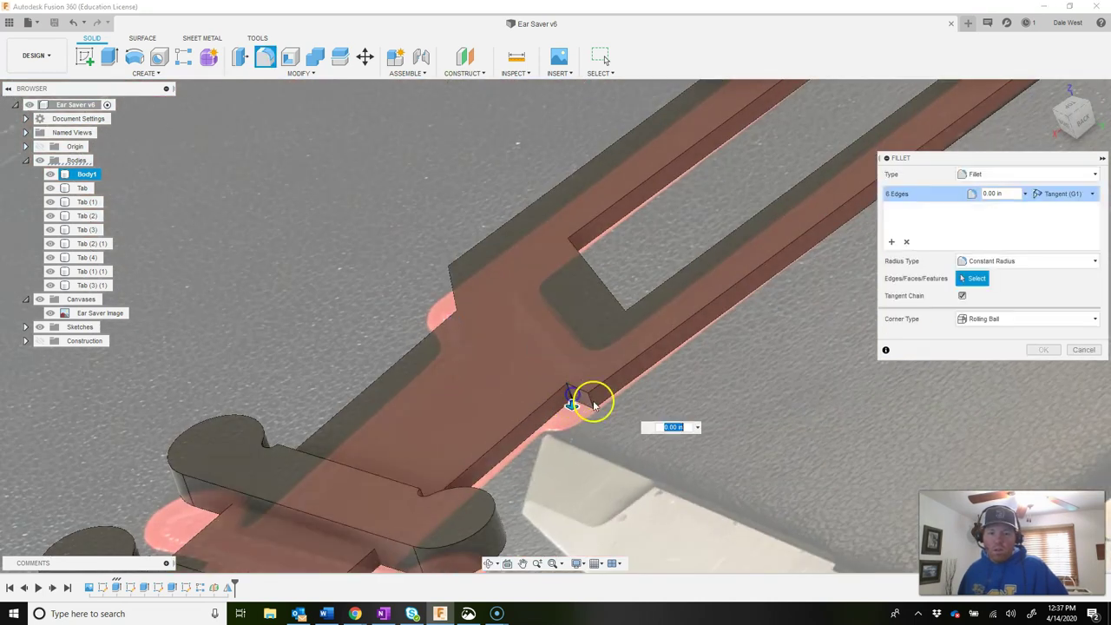
click(652, 391)
drag(652, 392, 629, 399)
drag(683, 375, 551, 339)
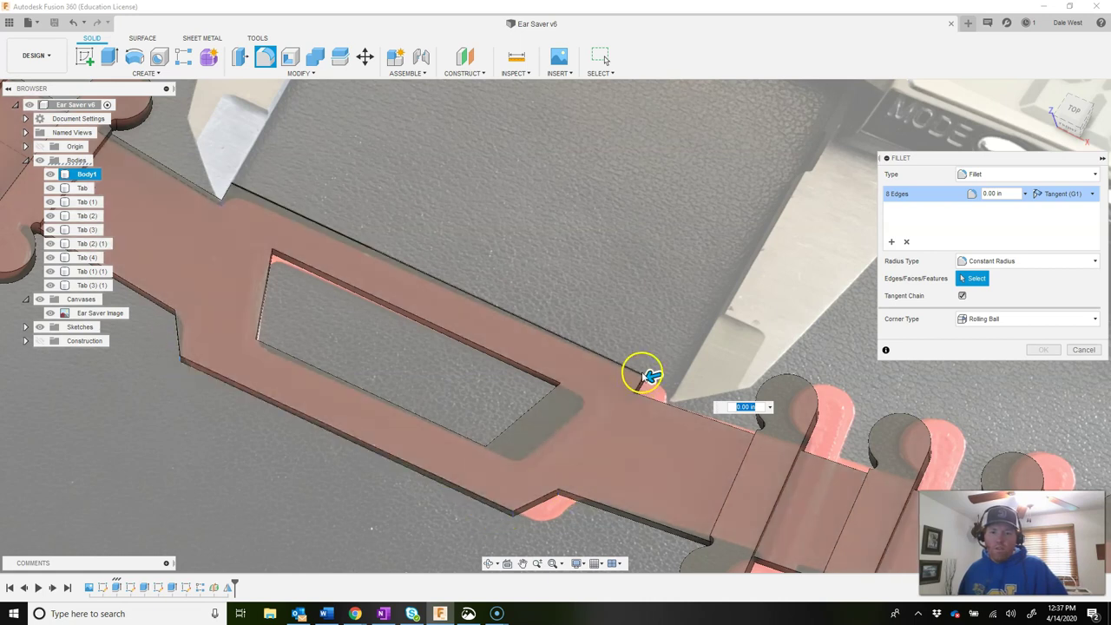
Step: Add the two vertical corner edges at one end of the central slot to the fillet selection
click(273, 253)
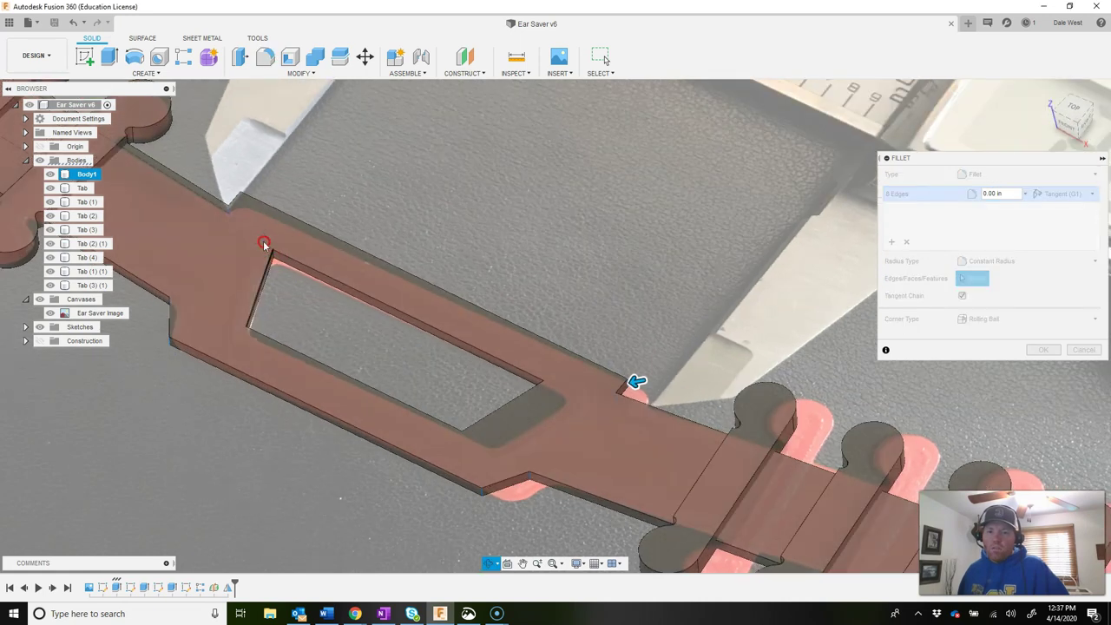
scroll(274, 250, up, 4)
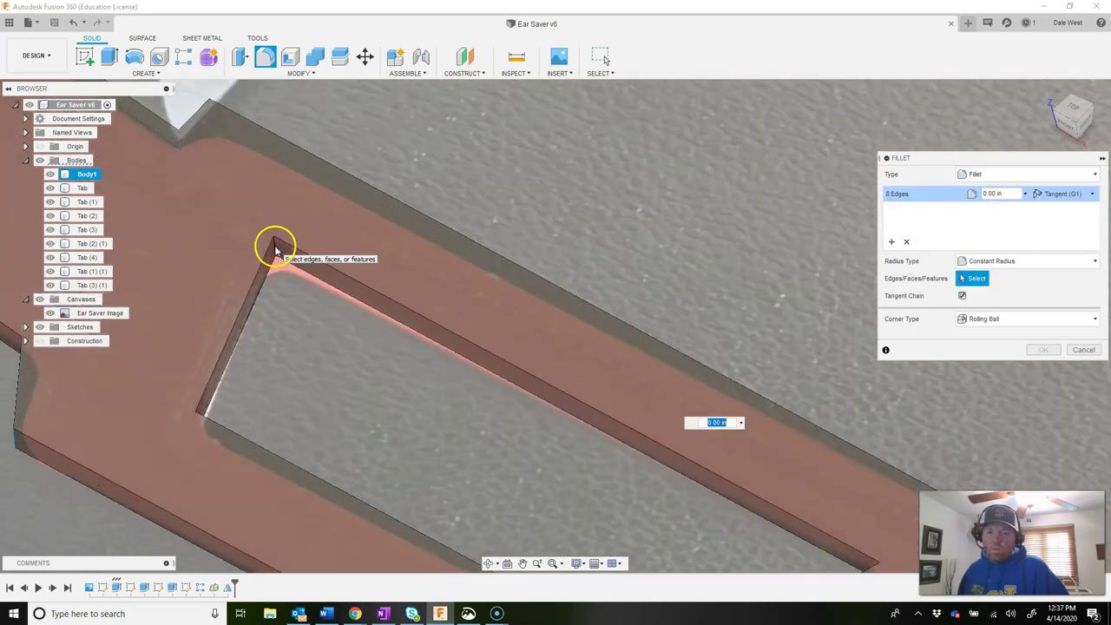
click(275, 250)
click(252, 398)
drag(252, 399, 191, 405)
click(196, 382)
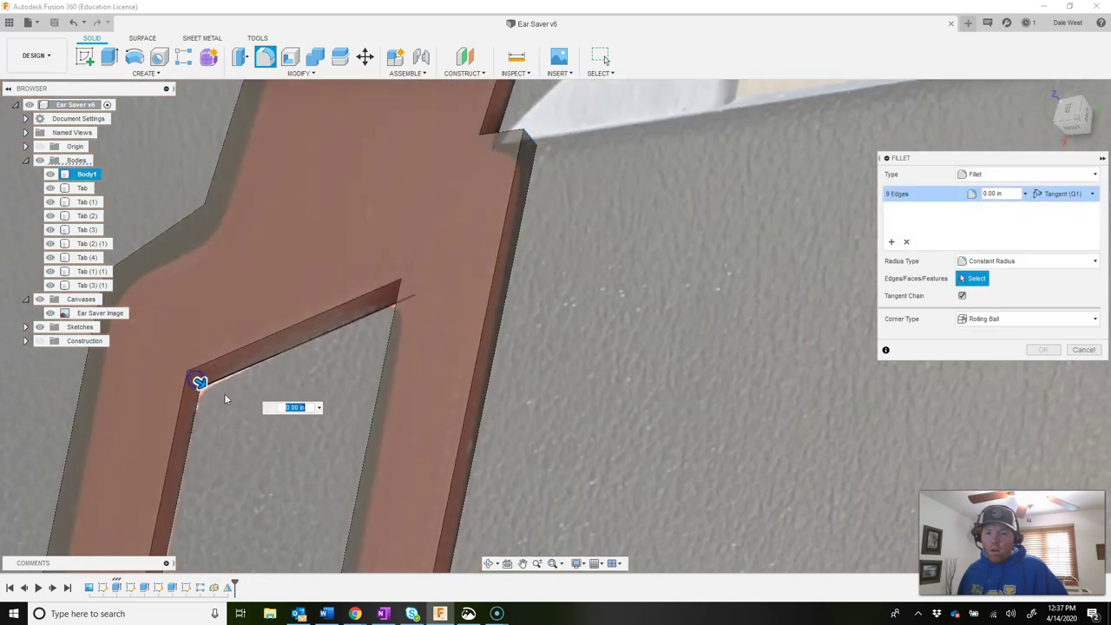
Step: Add the two vertical corner edges at the opposite end of the central slot to the fillet selection
scroll(330, 417, down, 5)
drag(238, 426, 597, 369)
scroll(594, 365, up, 4)
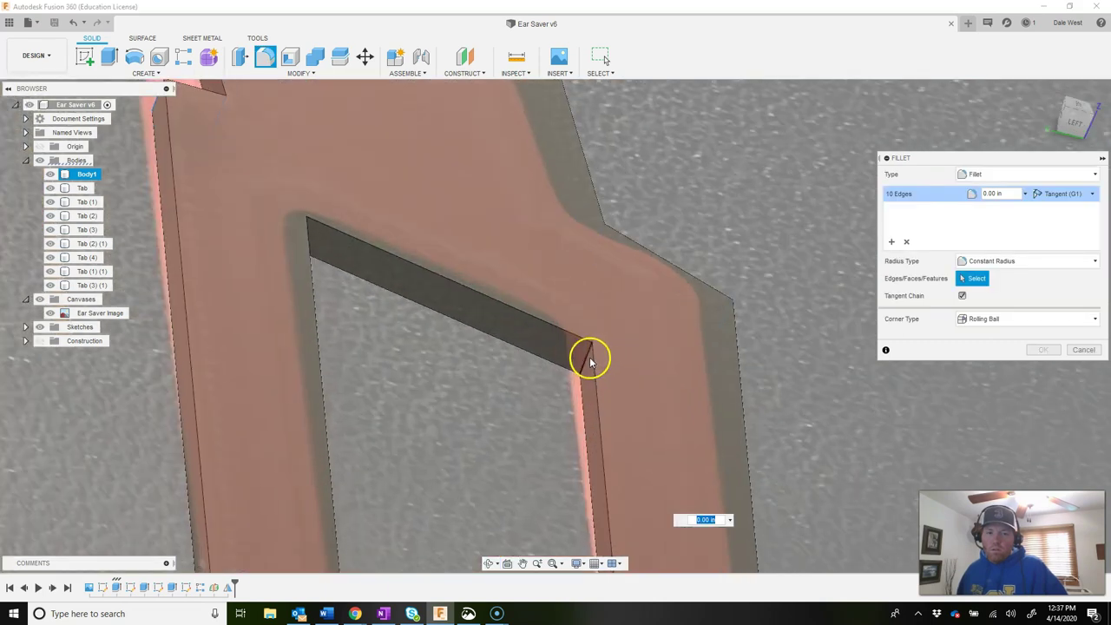
click(587, 358)
drag(484, 355, 393, 201)
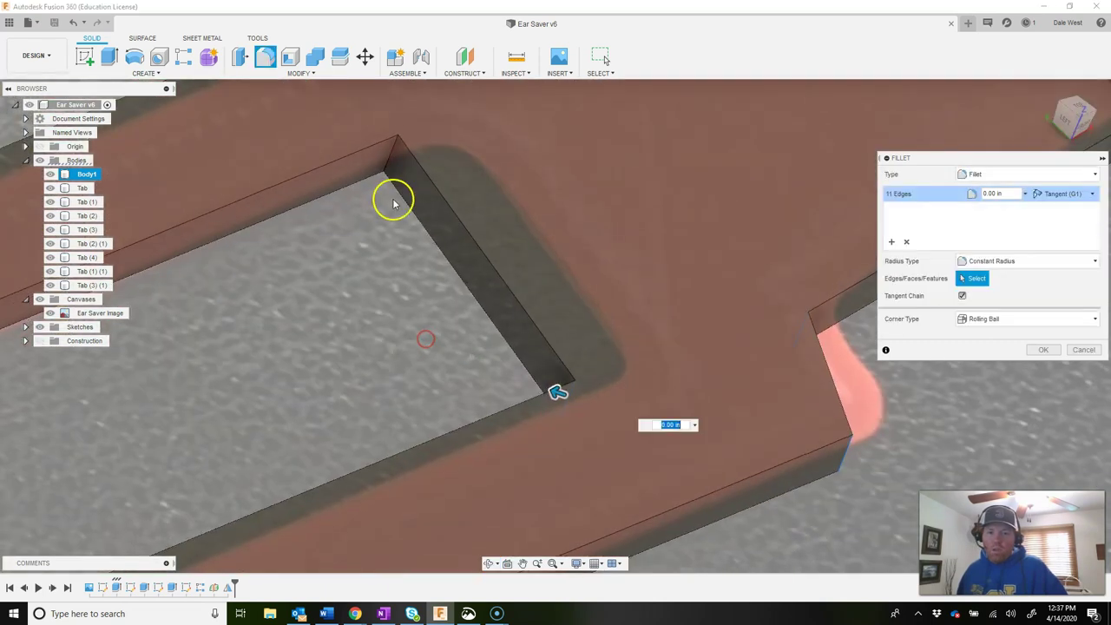
click(392, 151)
Step: Set the radius of the selected strap and slot corner edges to 0.05 in and apply the fillet
scroll(416, 328, down, 3)
scroll(416, 329, down, 3)
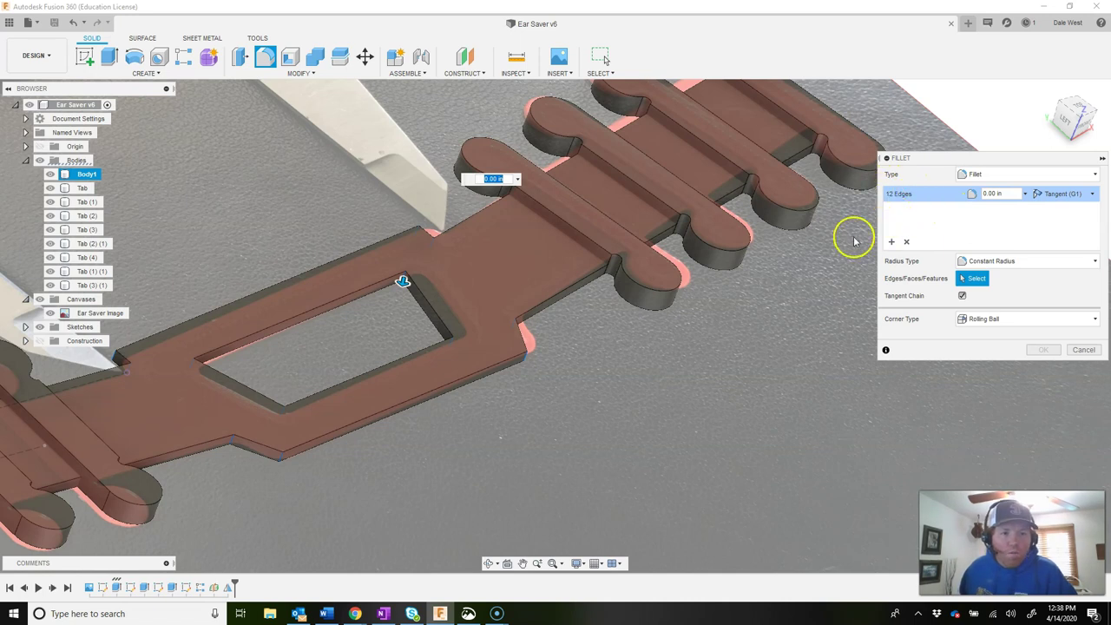
drag(538, 312, 642, 243)
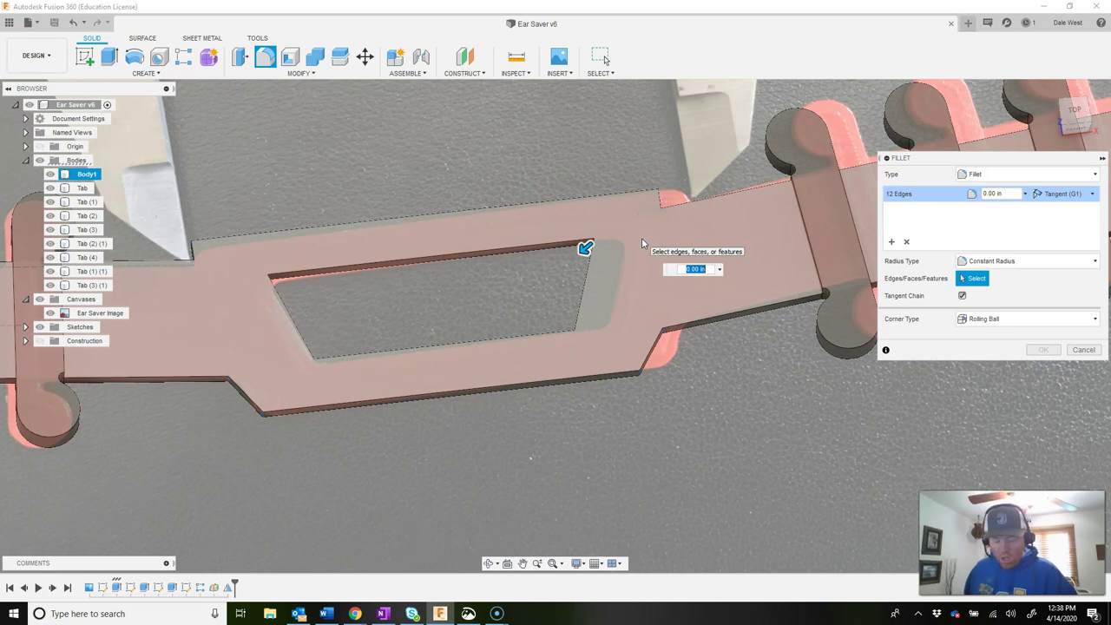
text(.03)
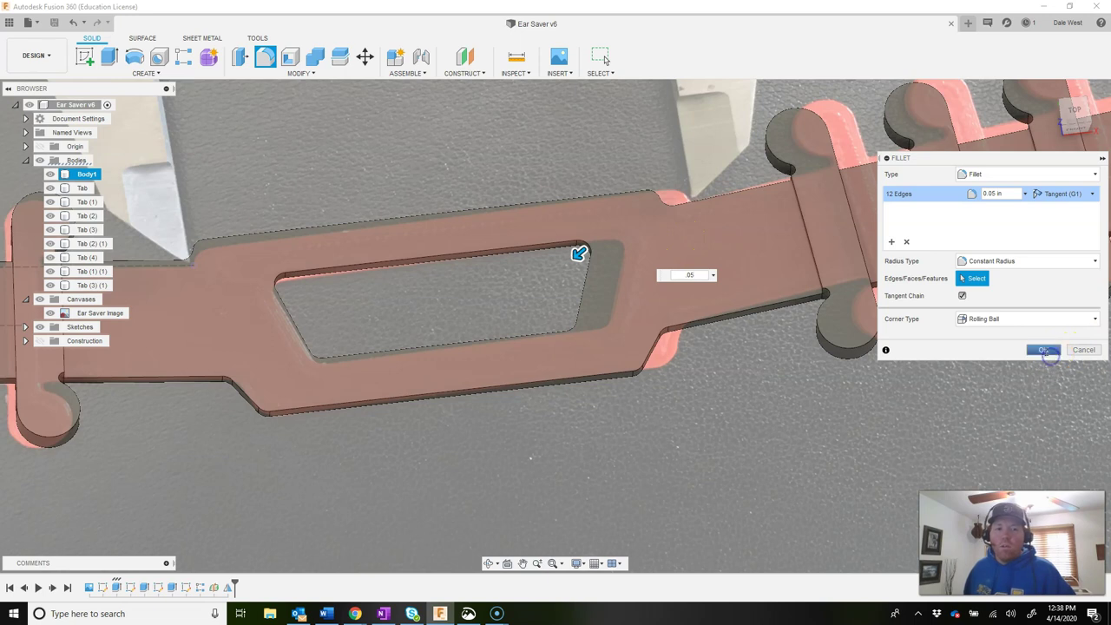
click(1043, 349)
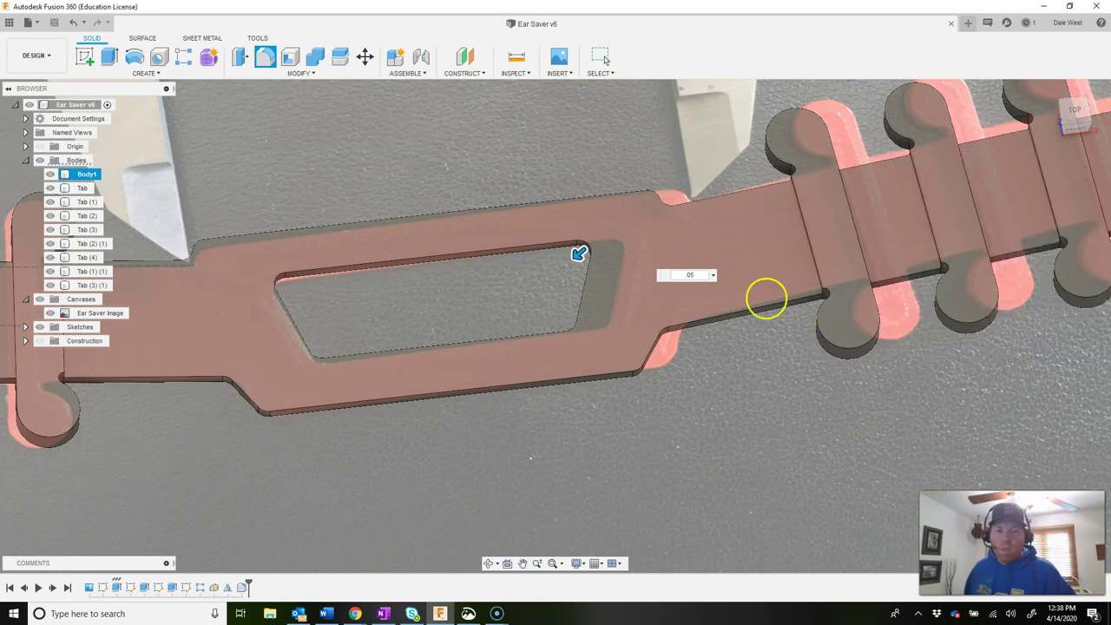
mouse_move(640, 310)
mouse_down()
mouse_move(669, 272)
mouse_move(647, 330)
mouse_move(759, 337)
mouse_move(908, 269)
mouse_up()
click(647, 329)
click(1048, 92)
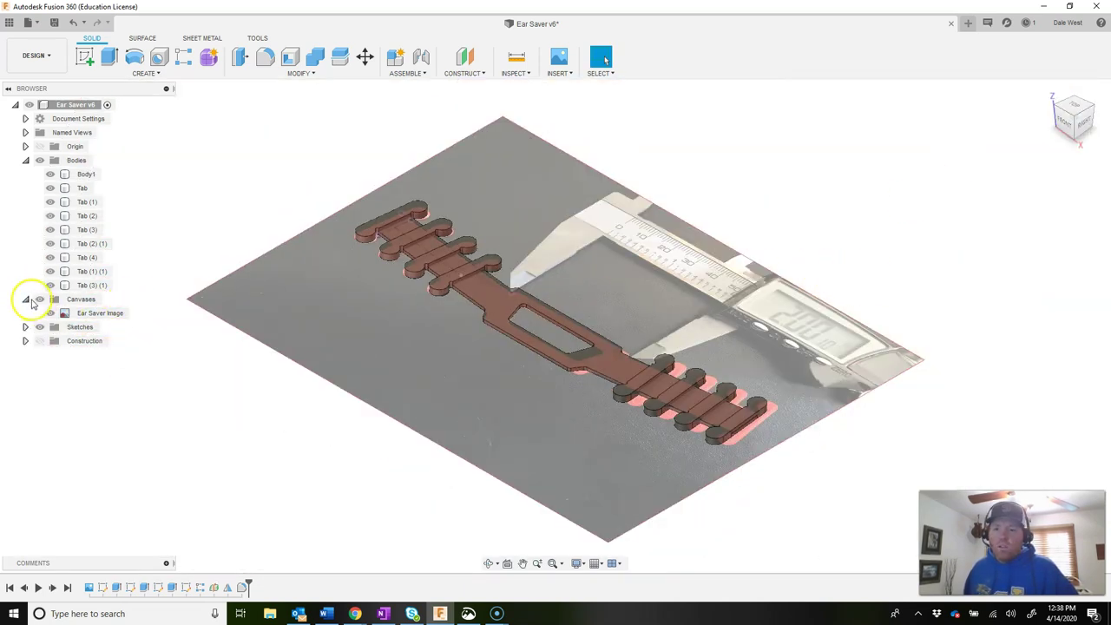
Step: Hide the reference image canvas and all sketches so that only the bodies remain shown
click(26, 299)
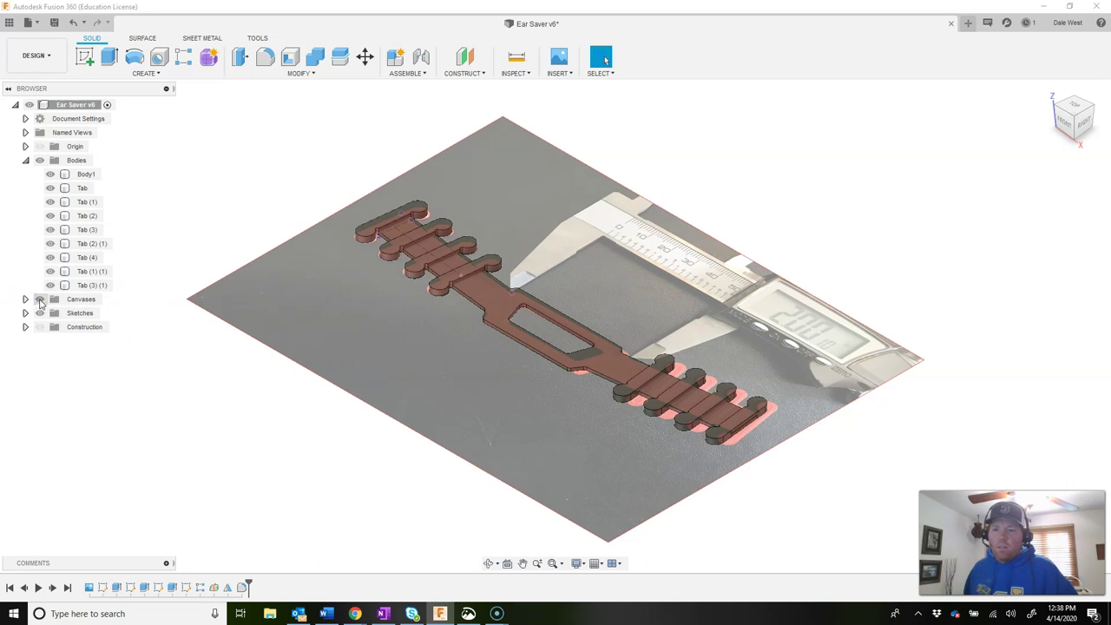
click(40, 299)
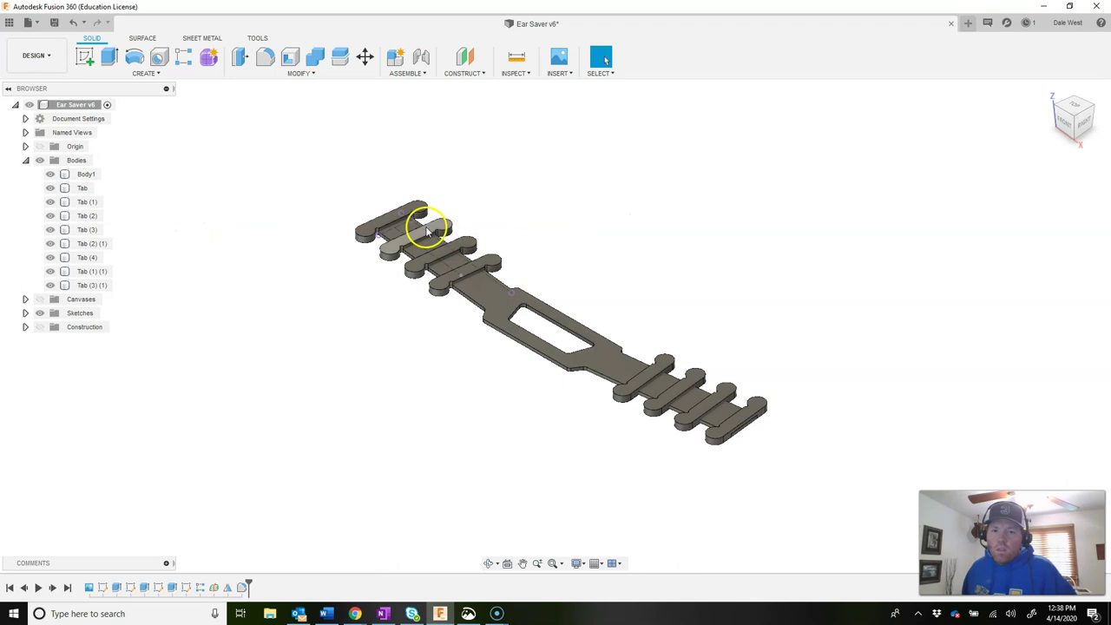
click(398, 228)
scroll(397, 228, up, 2)
click(343, 319)
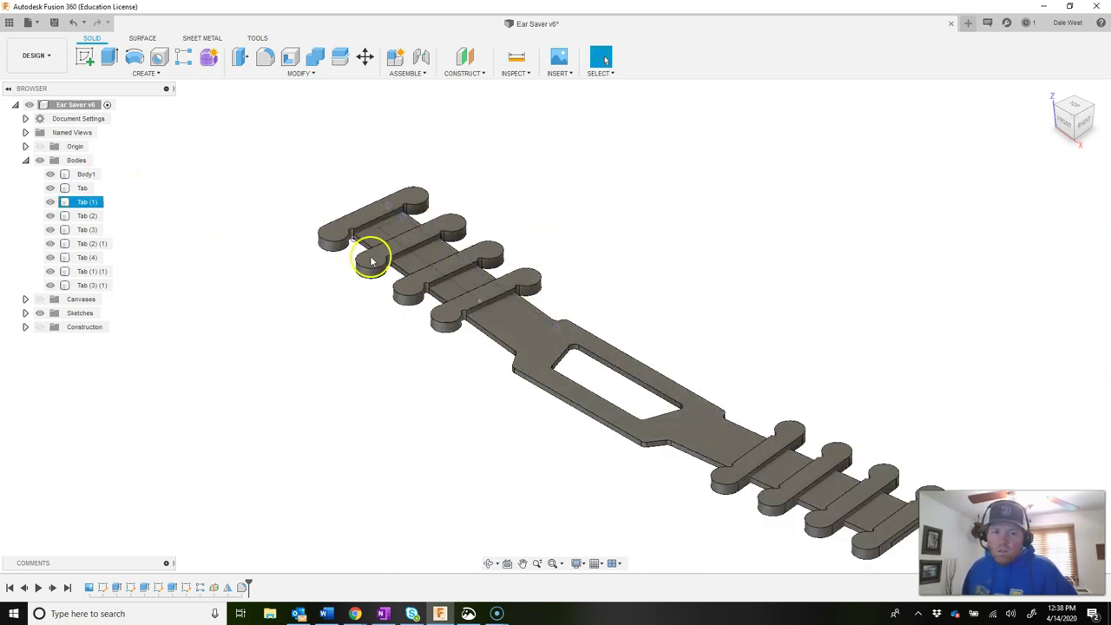
click(26, 161)
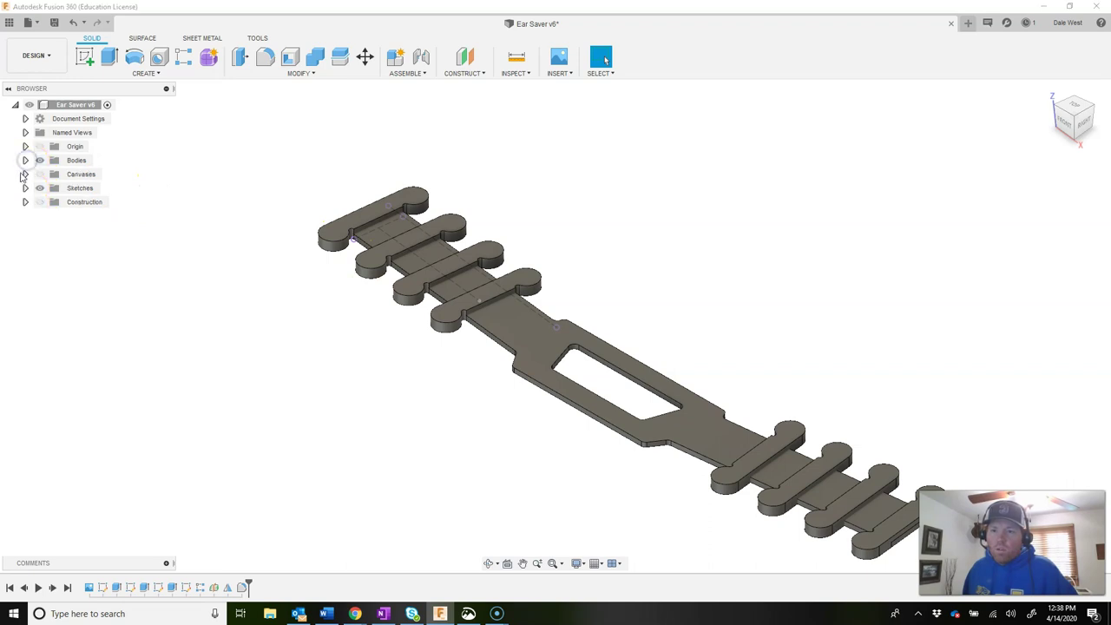
click(25, 189)
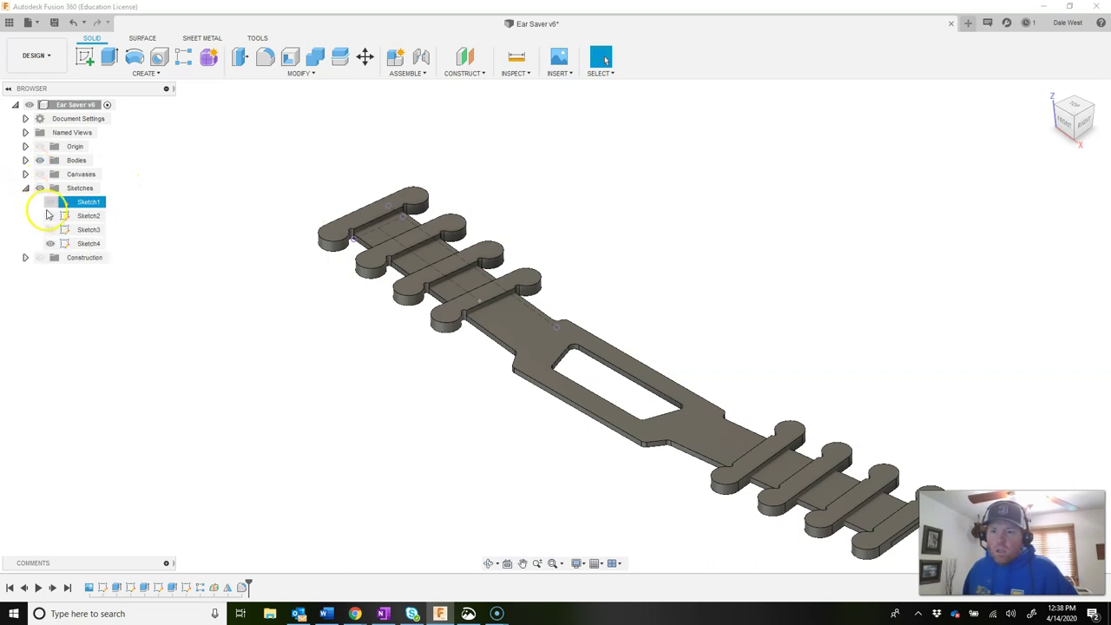
click(25, 189)
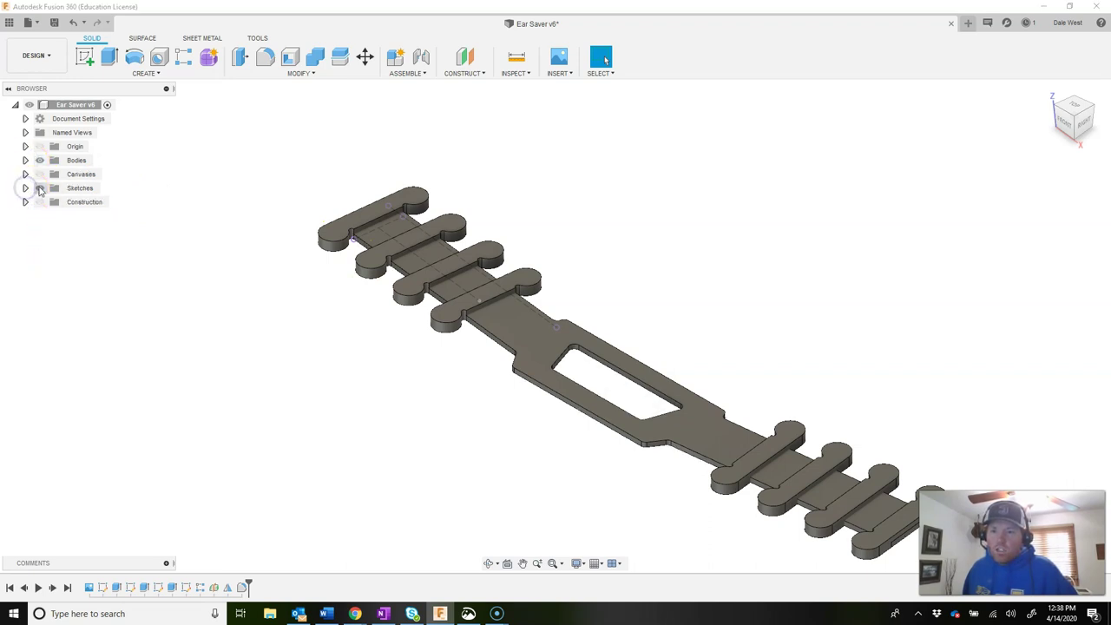
drag(596, 347, 489, 293)
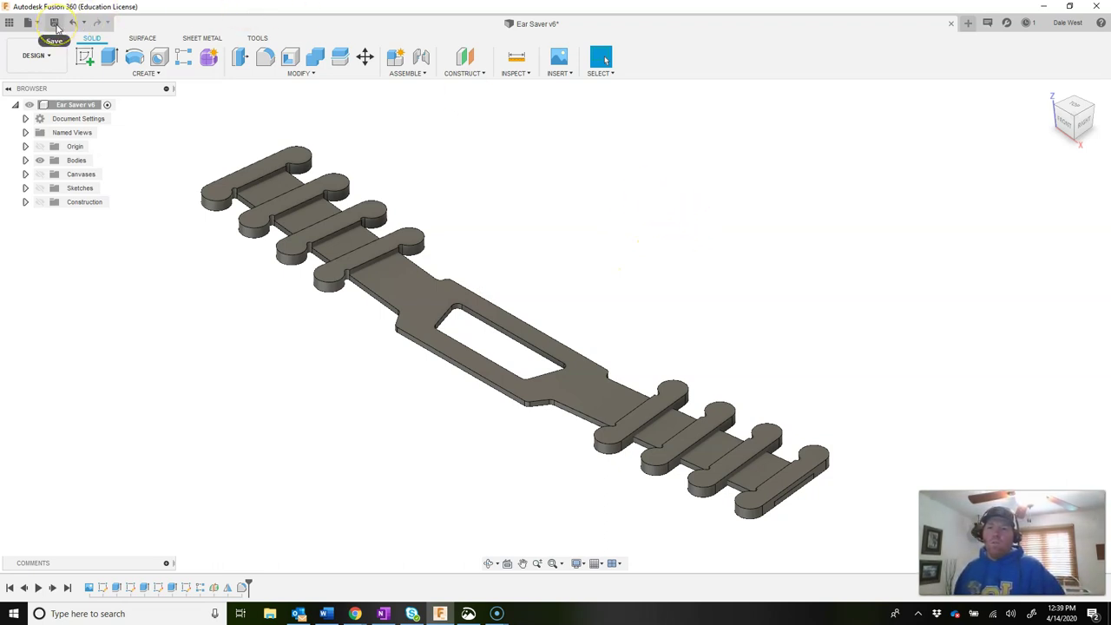
Step: Save the design with the version description "fillet"
click(54, 23)
drag(598, 279, 463, 276)
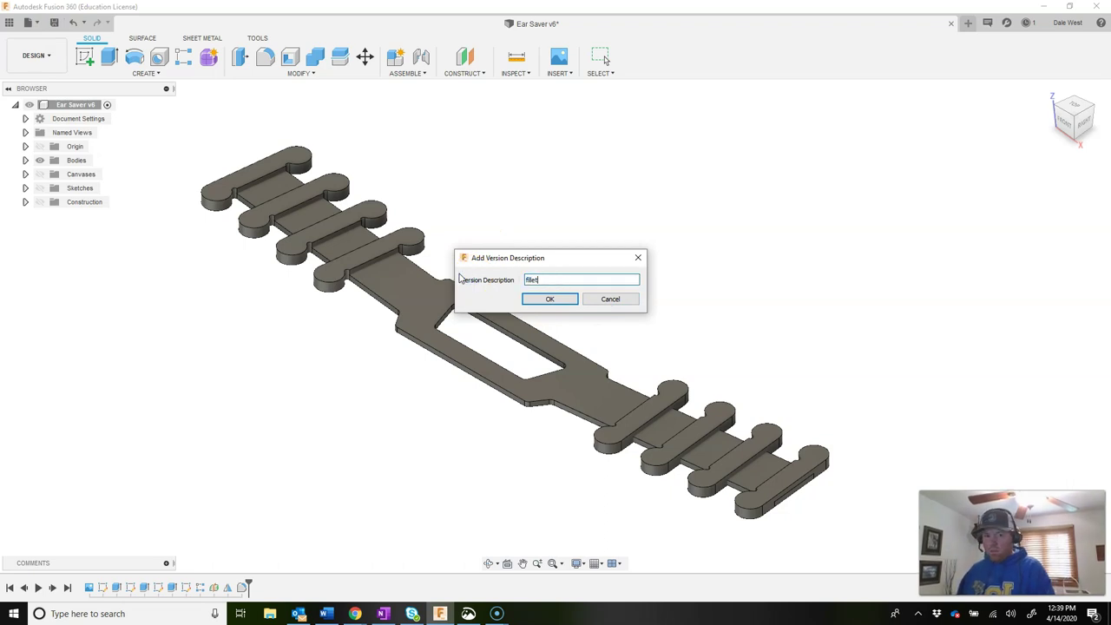
key(Return)
click(453, 276)
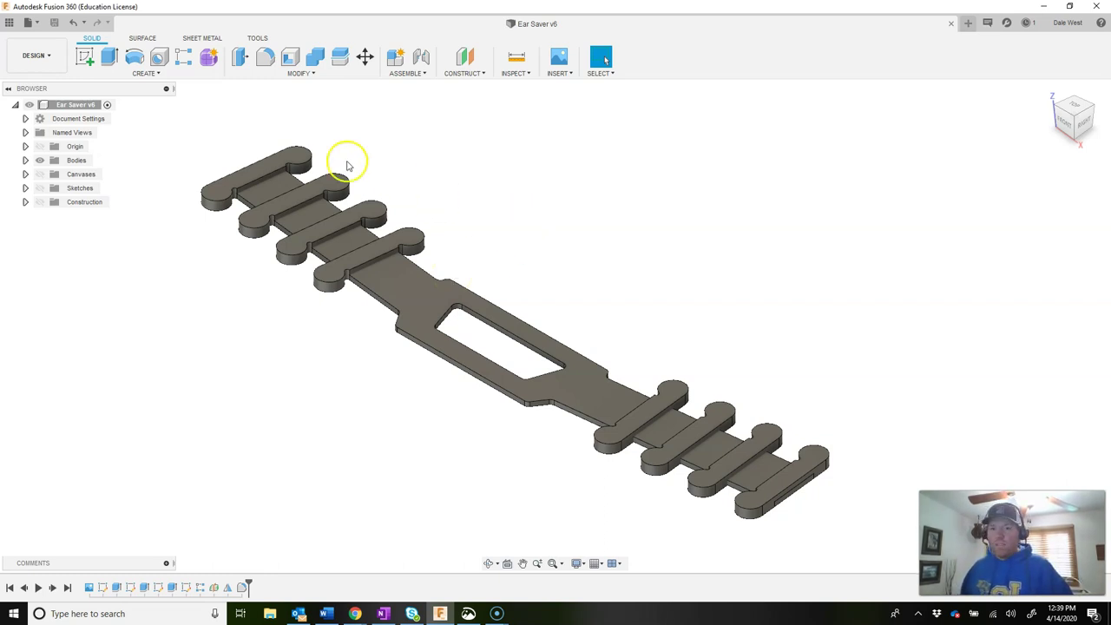
click(191, 77)
click(188, 76)
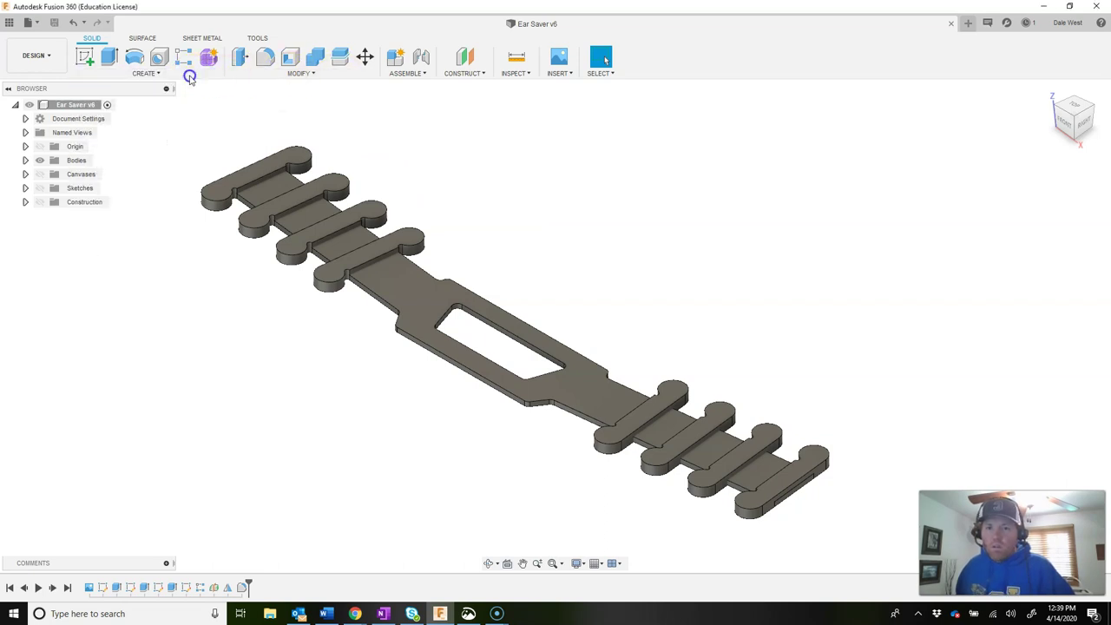
click(474, 74)
Step: Assign the ABS Plastic physical material from the Fusion 360 Material Library to the whole Ear Saver component
click(314, 76)
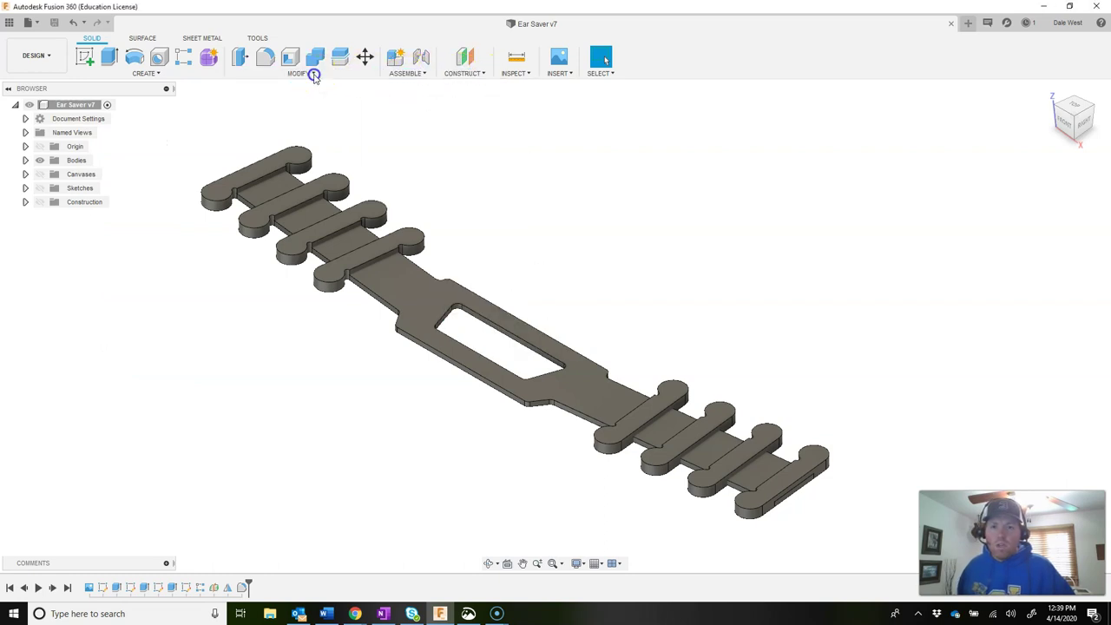
click(314, 75)
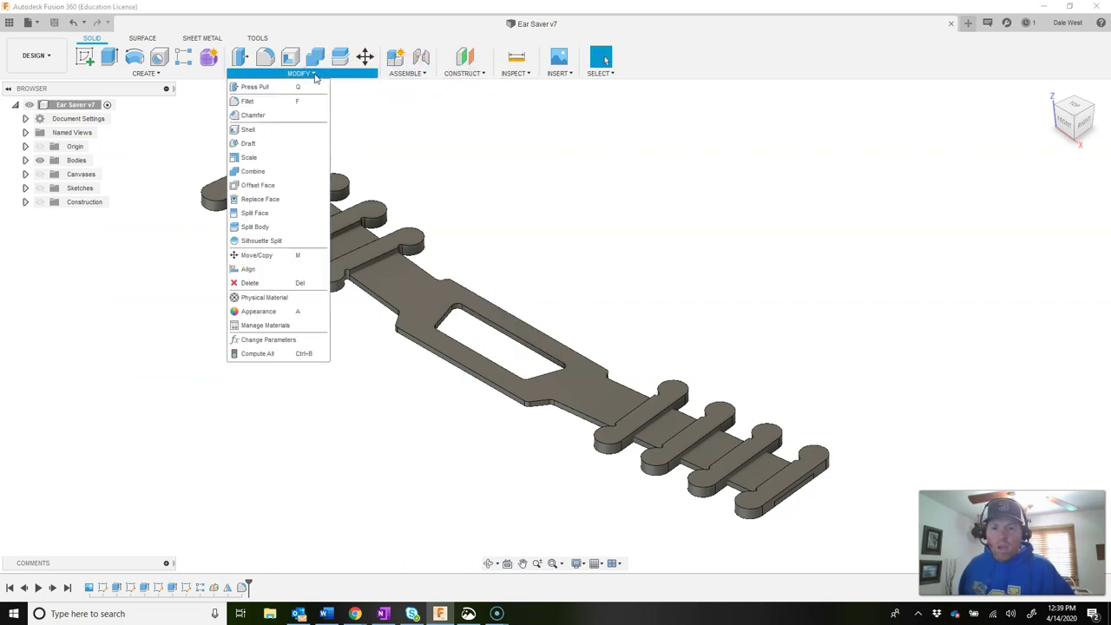
click(265, 298)
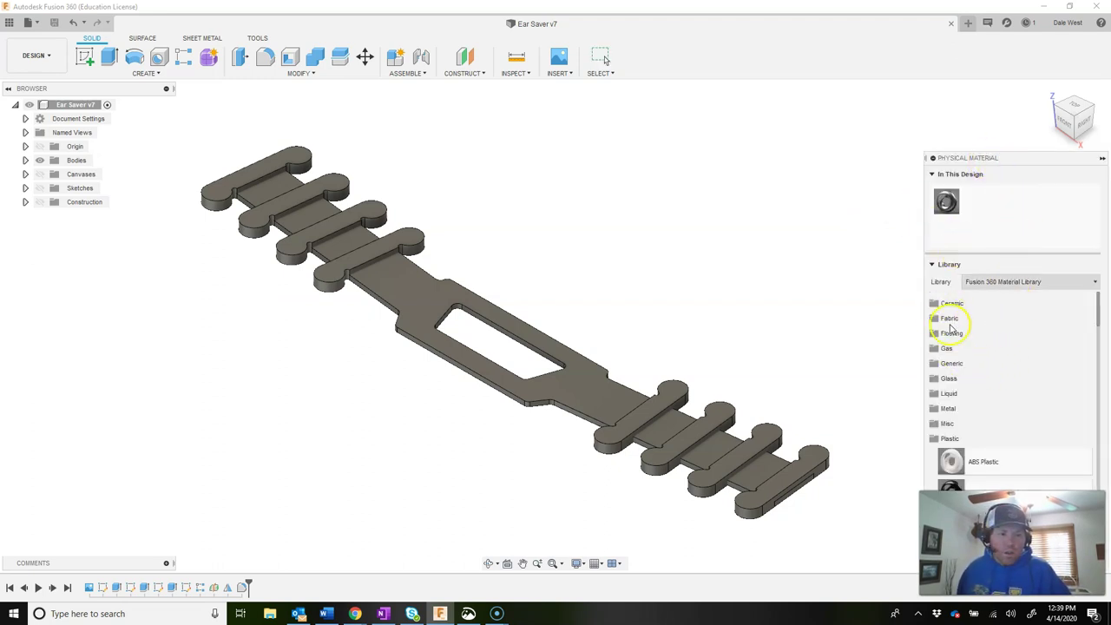
click(969, 462)
drag(981, 461, 67, 104)
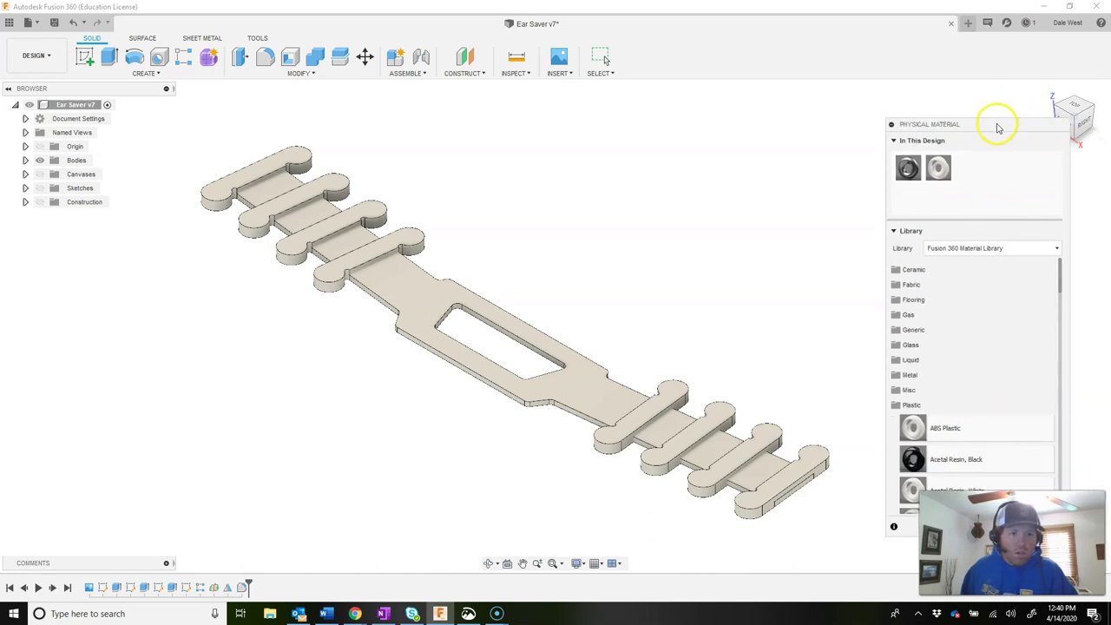
drag(993, 119, 979, 78)
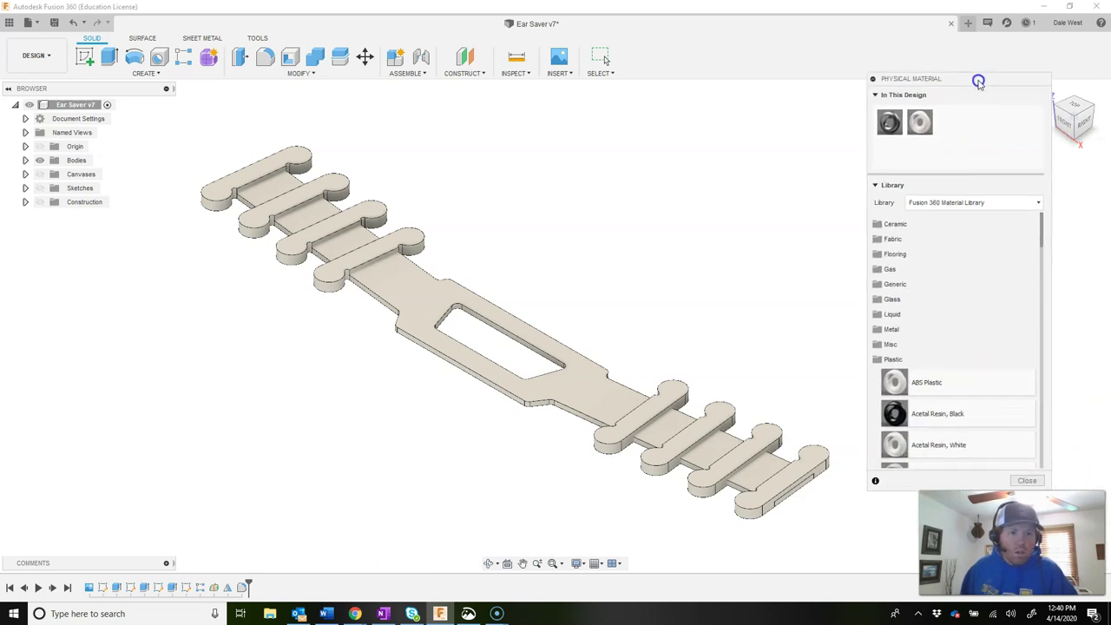
click(1028, 478)
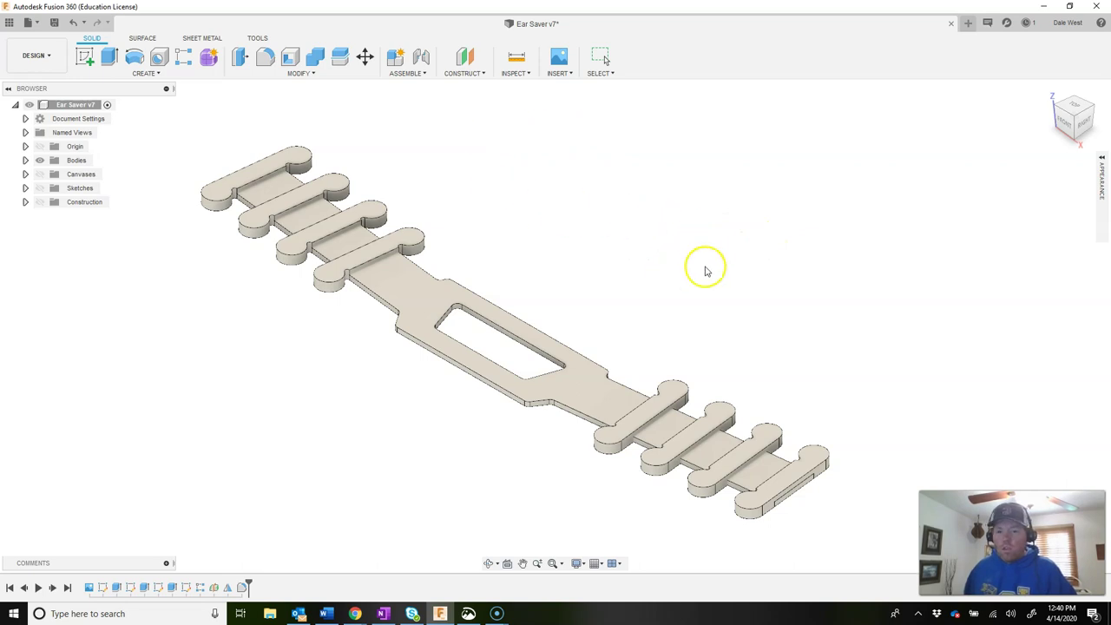
Step: Recolor the design's ABS (White) appearance to a bright green, about RGB 19, 229, 47
click(294, 73)
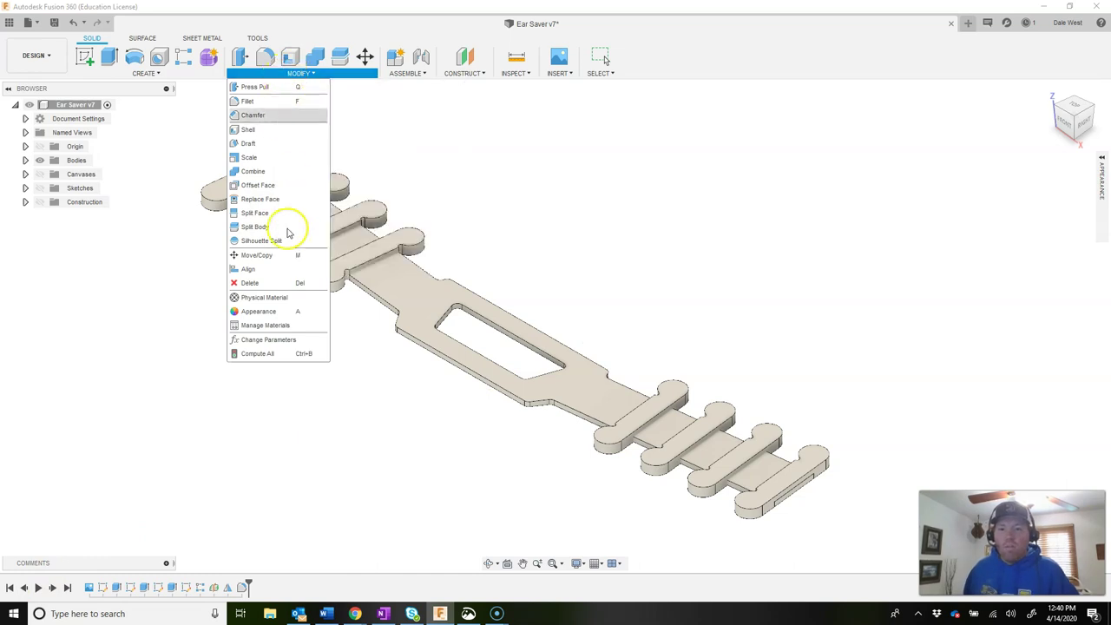
key(Escape)
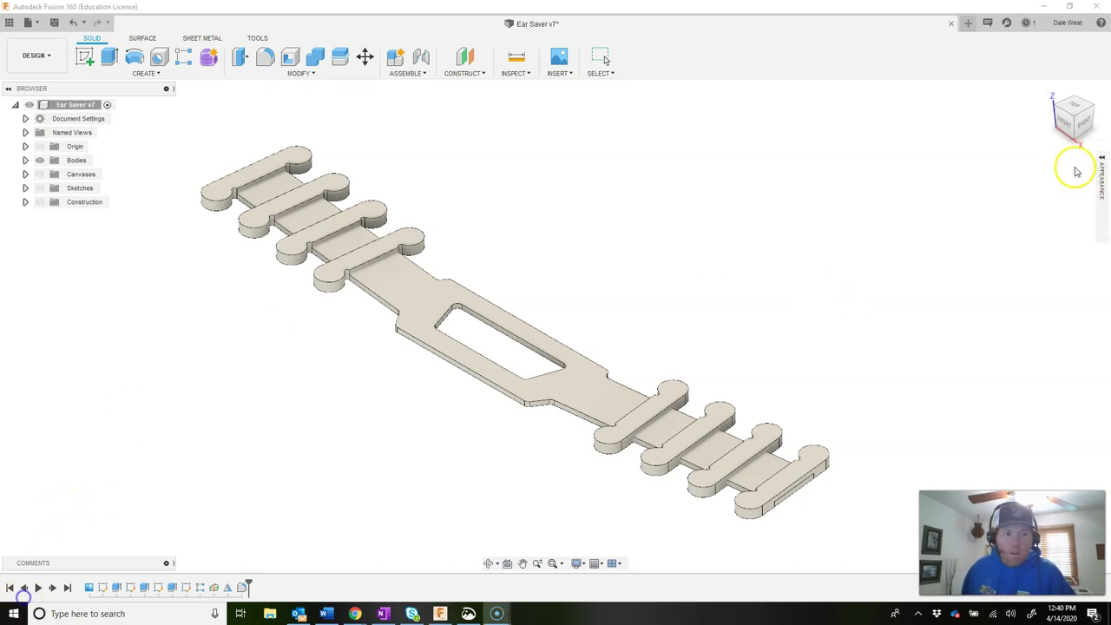
click(1103, 160)
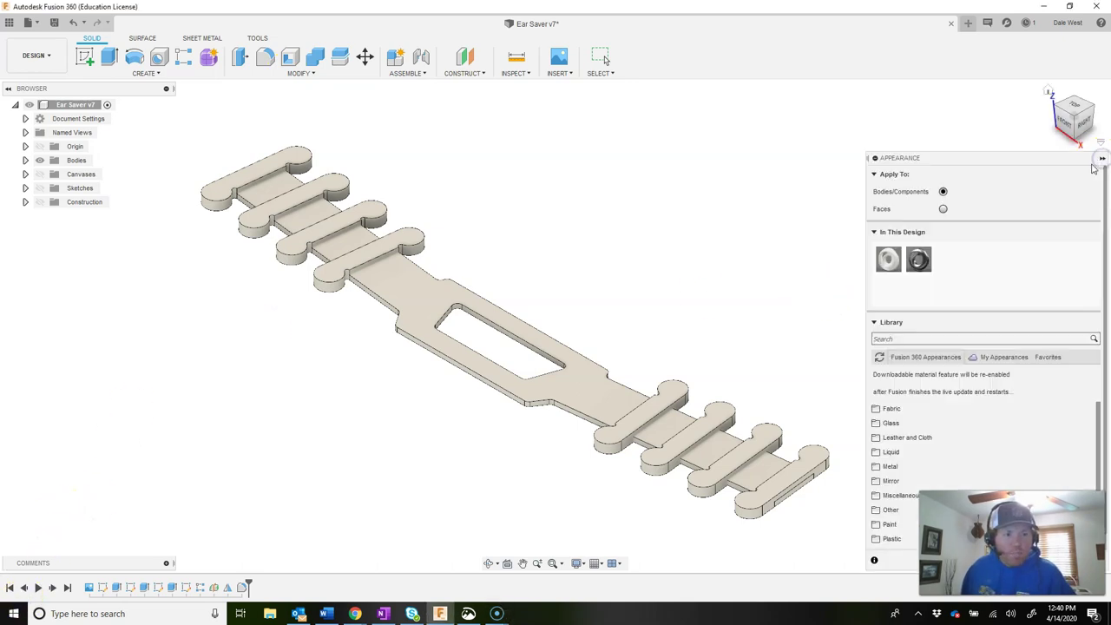
click(1102, 161)
click(1102, 161)
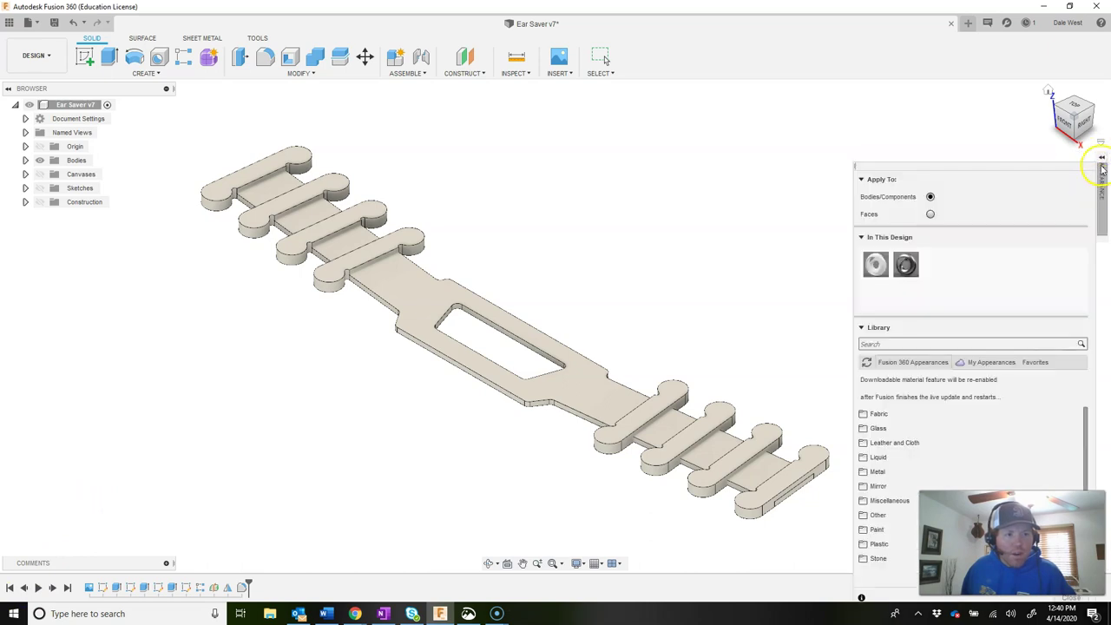
click(1102, 161)
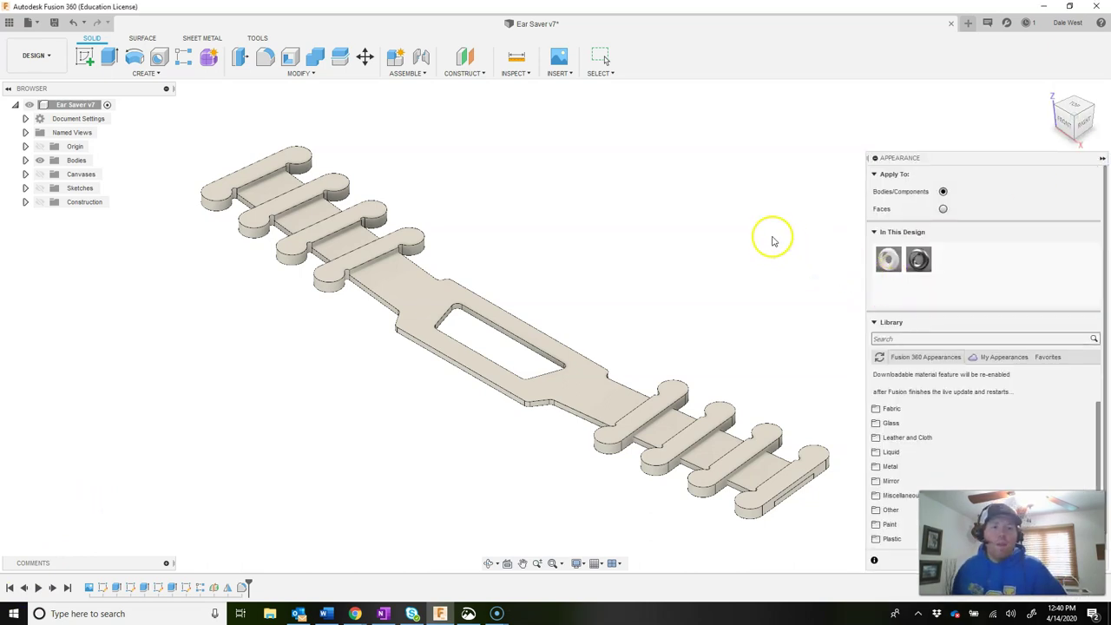
double_click(892, 265)
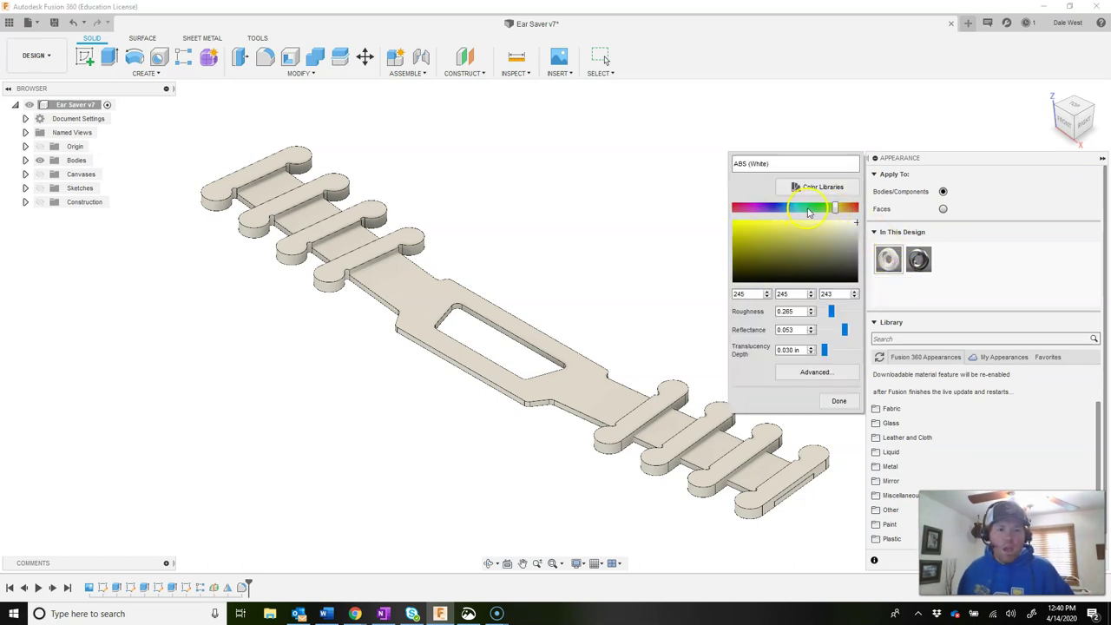
click(808, 213)
drag(827, 210, 813, 210)
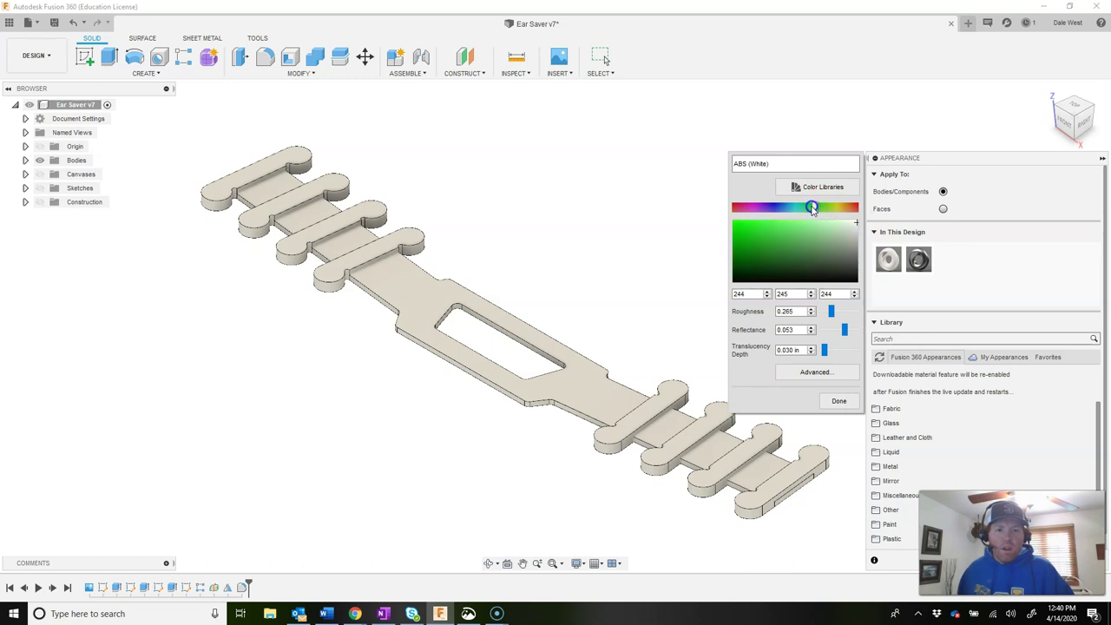
click(752, 228)
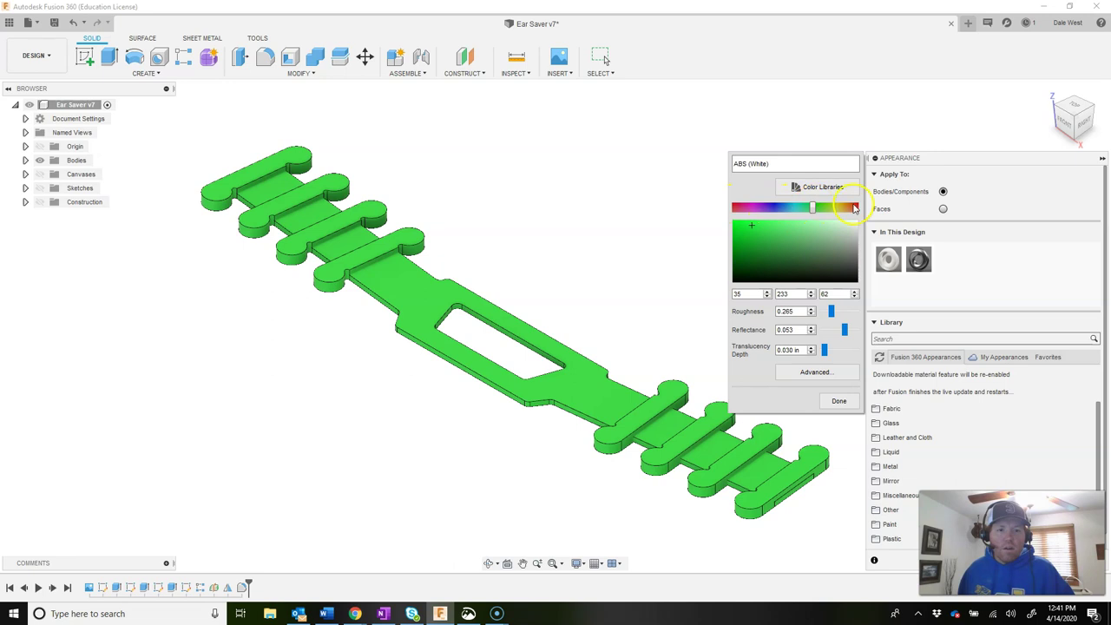
mouse_move(752, 228)
mouse_down()
mouse_move(764, 240)
mouse_move(795, 240)
mouse_move(752, 230)
mouse_up()
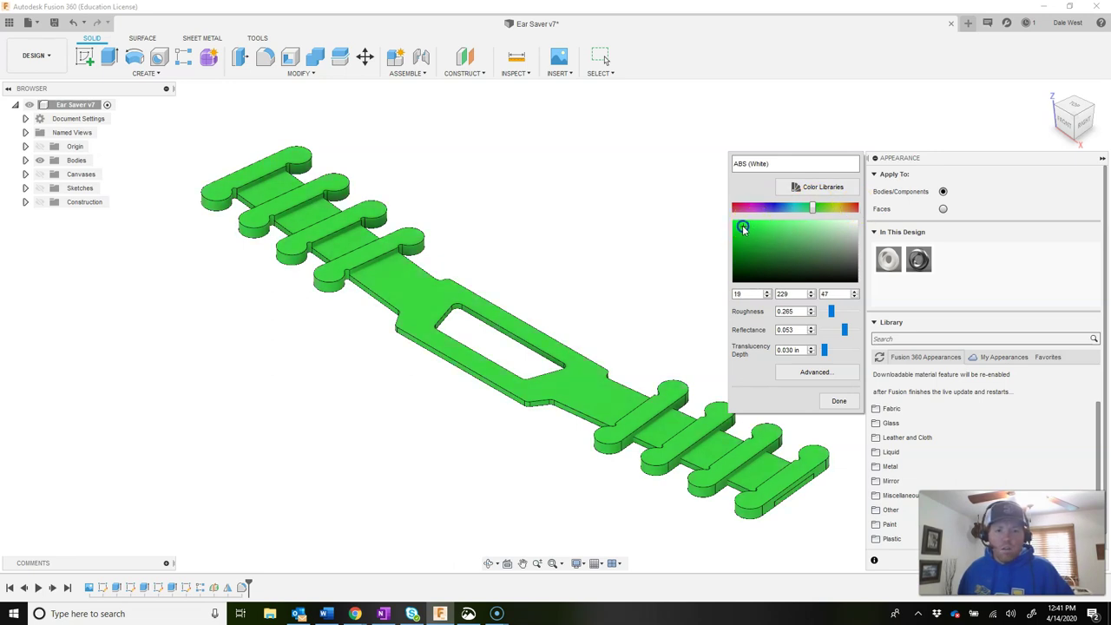
click(842, 402)
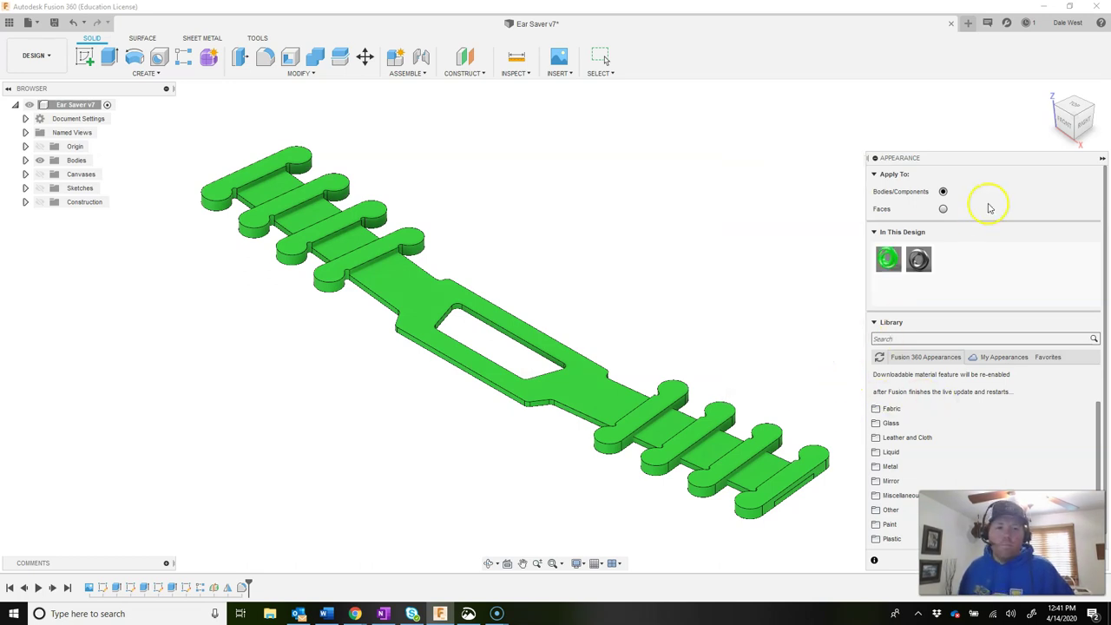
drag(1040, 165, 950, 74)
click(1001, 474)
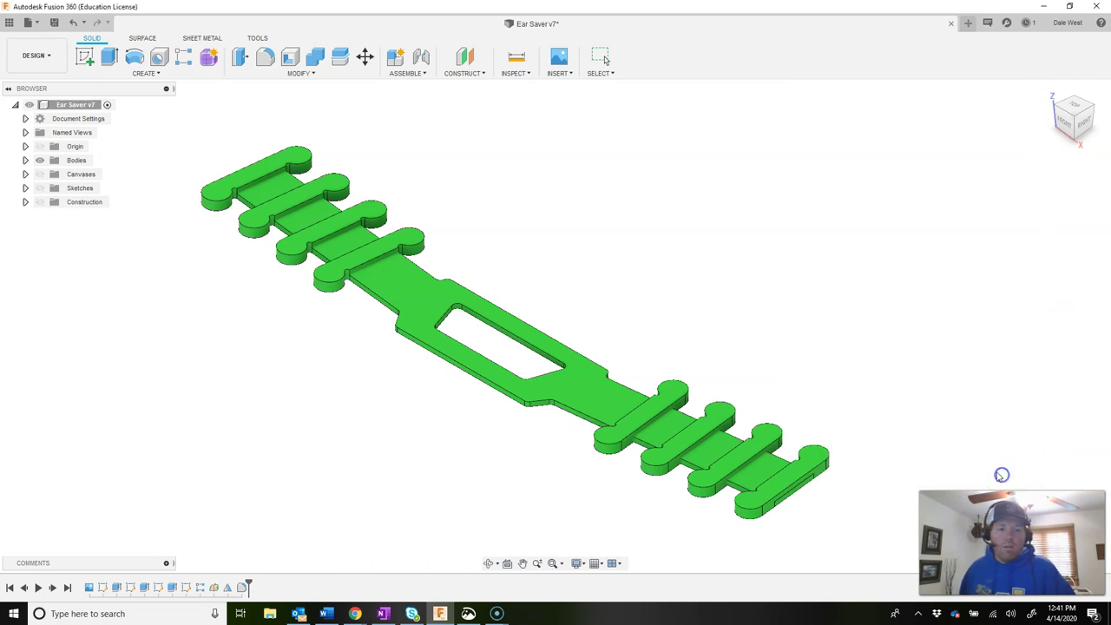
Step: Save the design with the version description "Material"
click(54, 22)
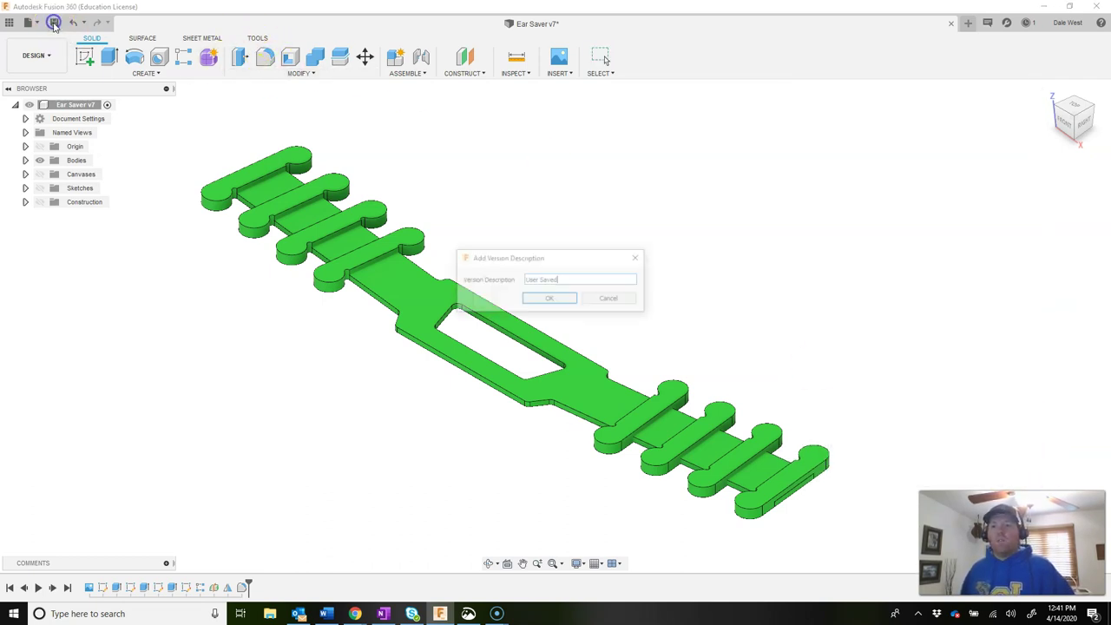
drag(577, 284, 488, 289)
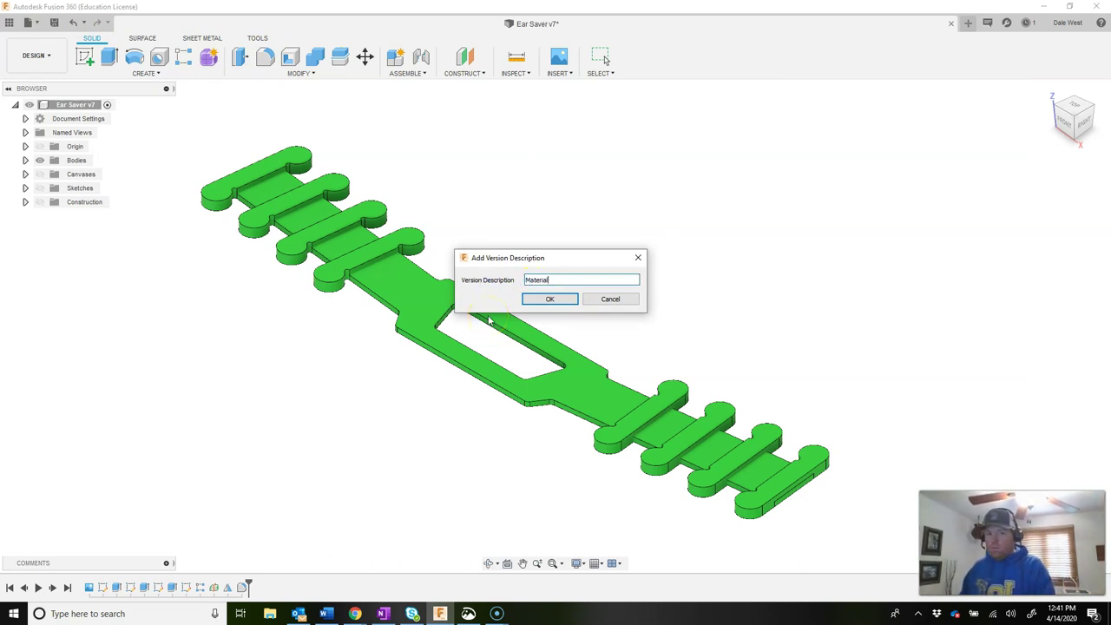
key(Return)
click(480, 317)
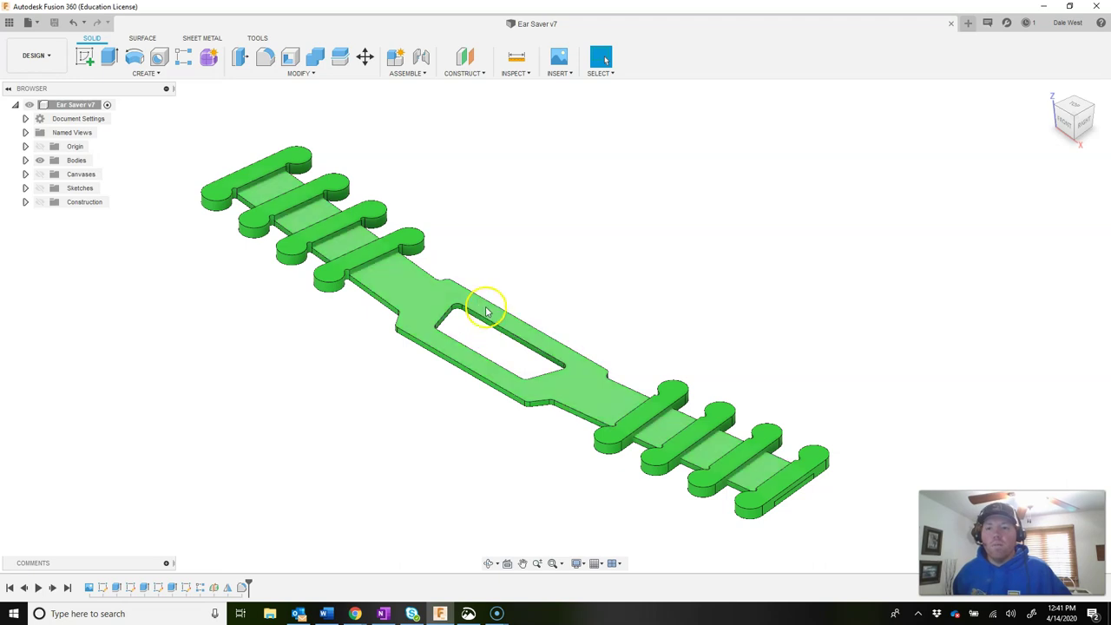
Step: Create a new drawing from the full design using the ASME standard, inch units and sheet size A (11in x 8.5in)
click(57, 57)
mouse_move(67, 211)
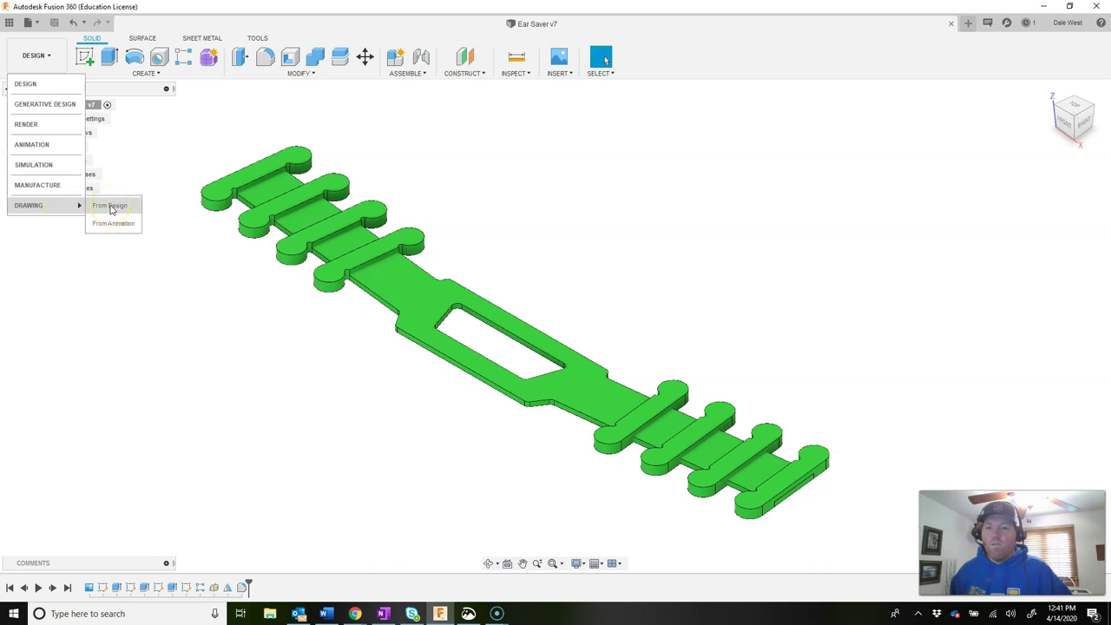
click(112, 211)
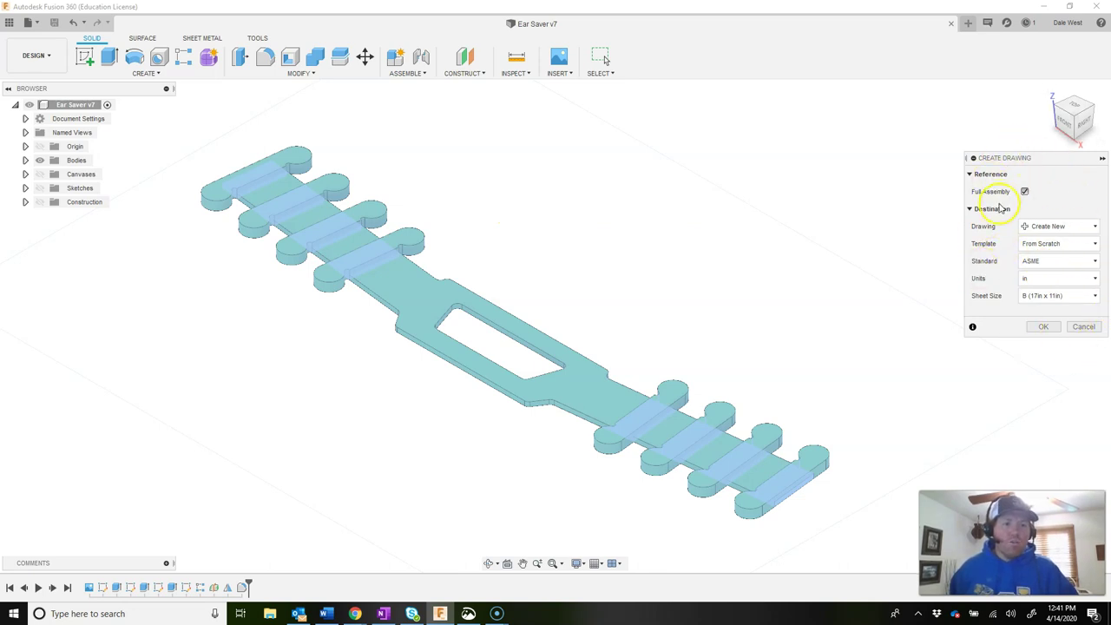
click(1073, 262)
click(1044, 277)
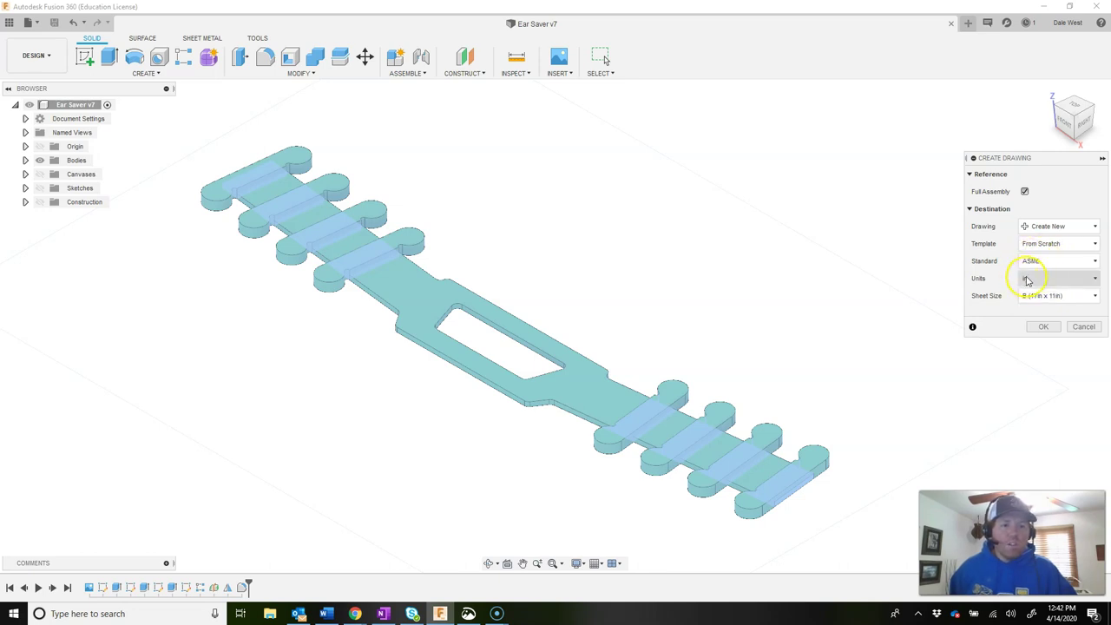
click(1073, 298)
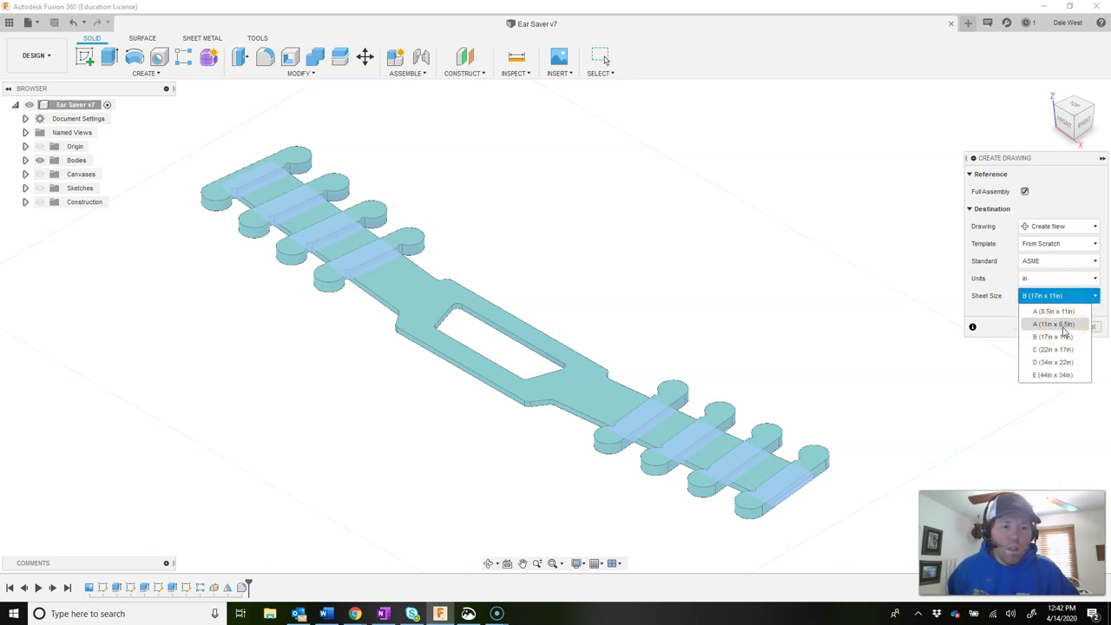
click(1063, 325)
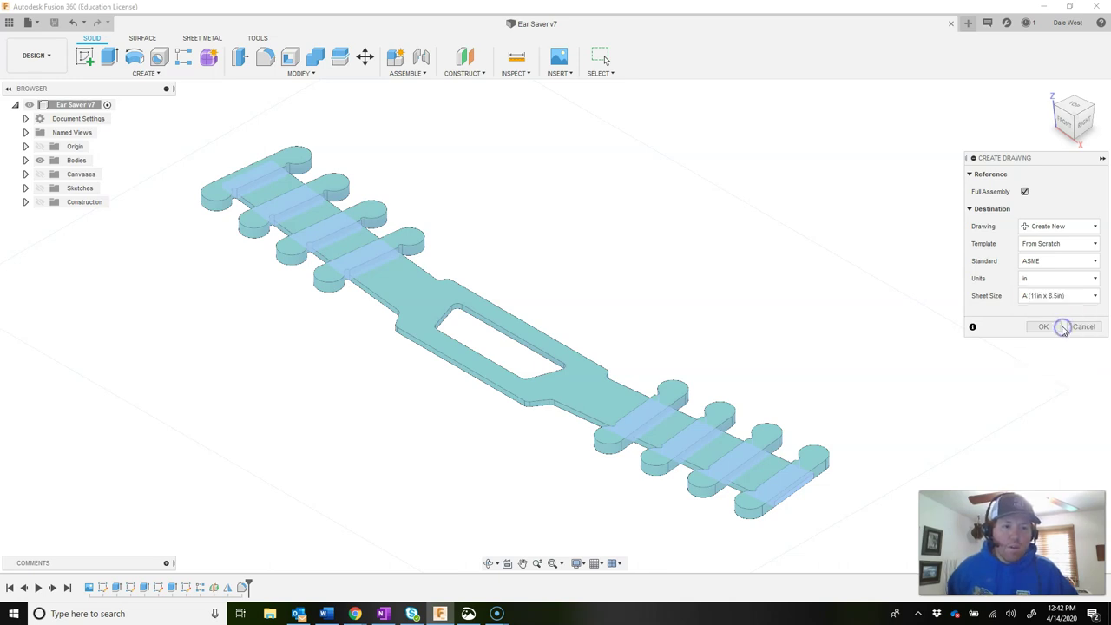
click(1046, 327)
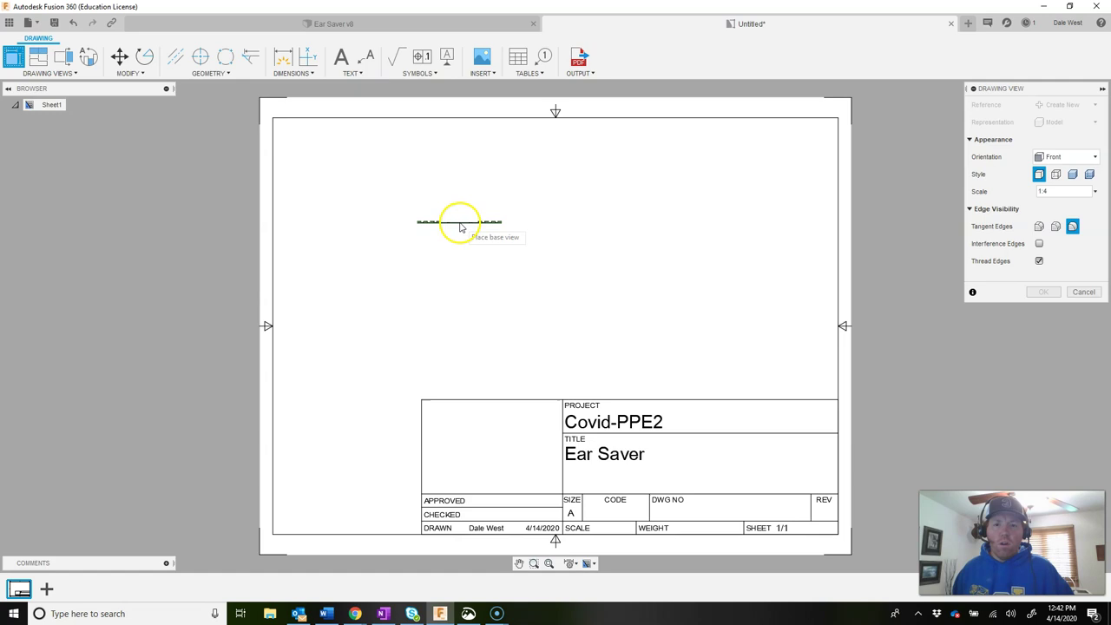
Step: Place a base view of the strap with TOP orientation at 1:1 scale, left of center above the title block
click(1093, 158)
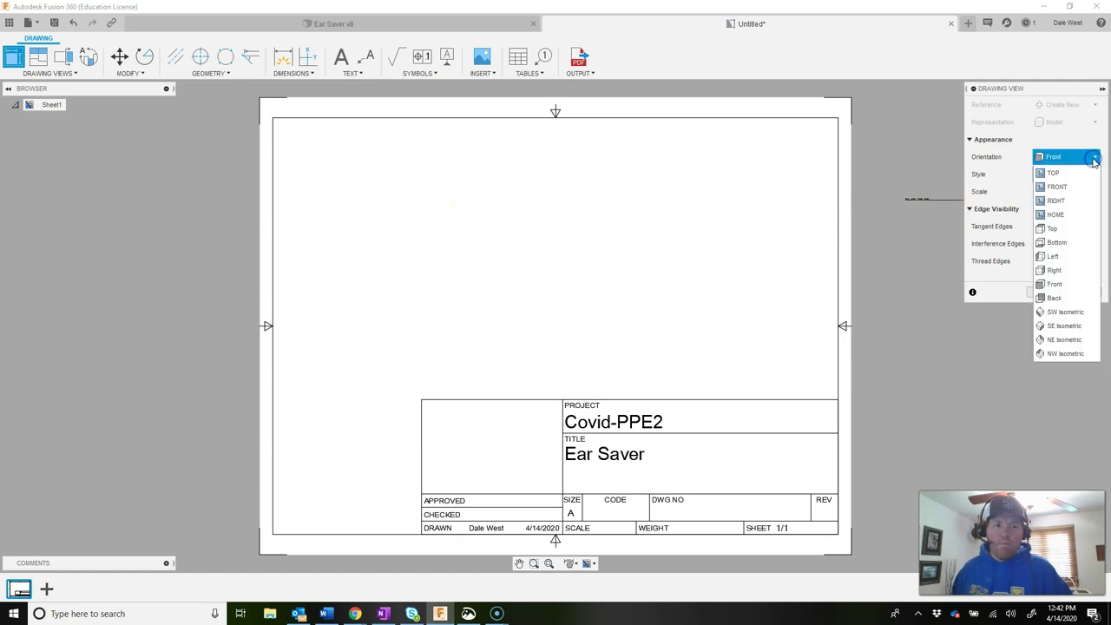
click(1087, 173)
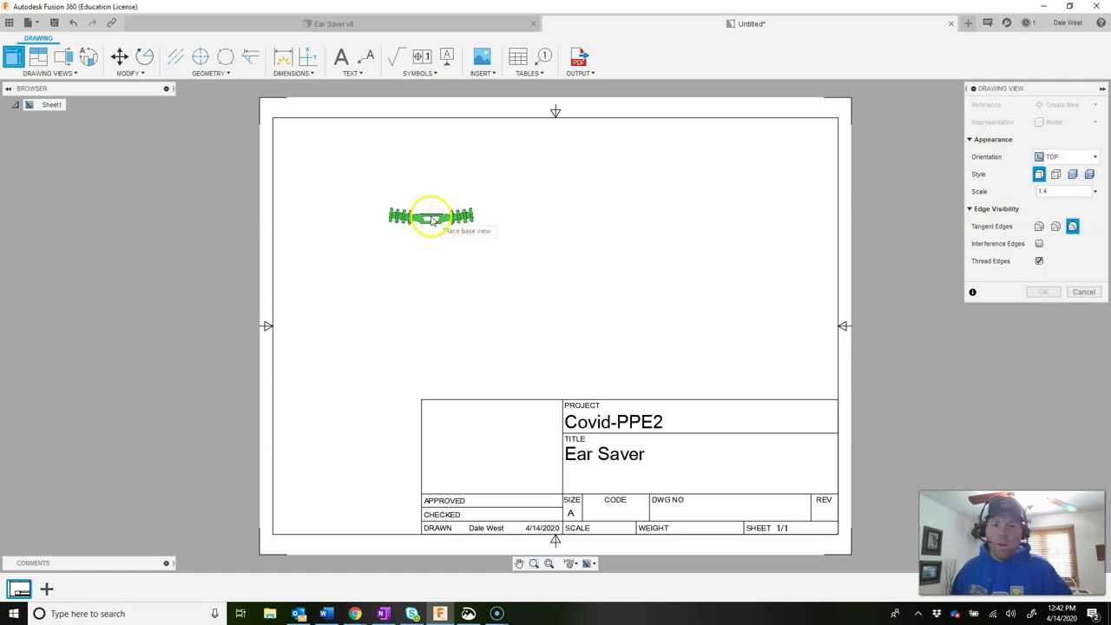
click(1096, 193)
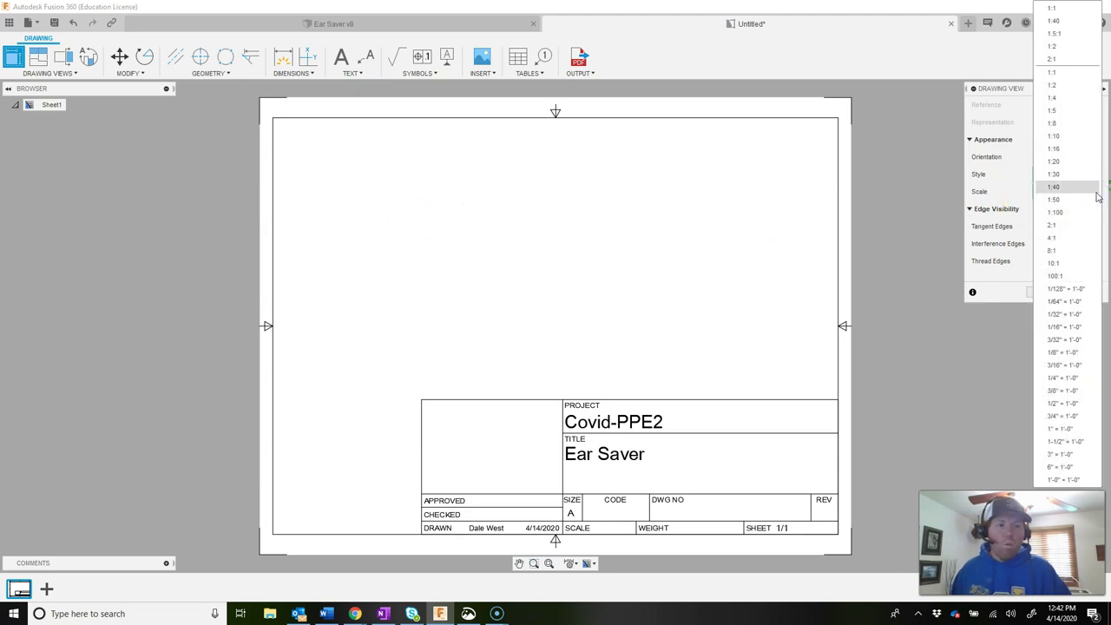
click(1085, 73)
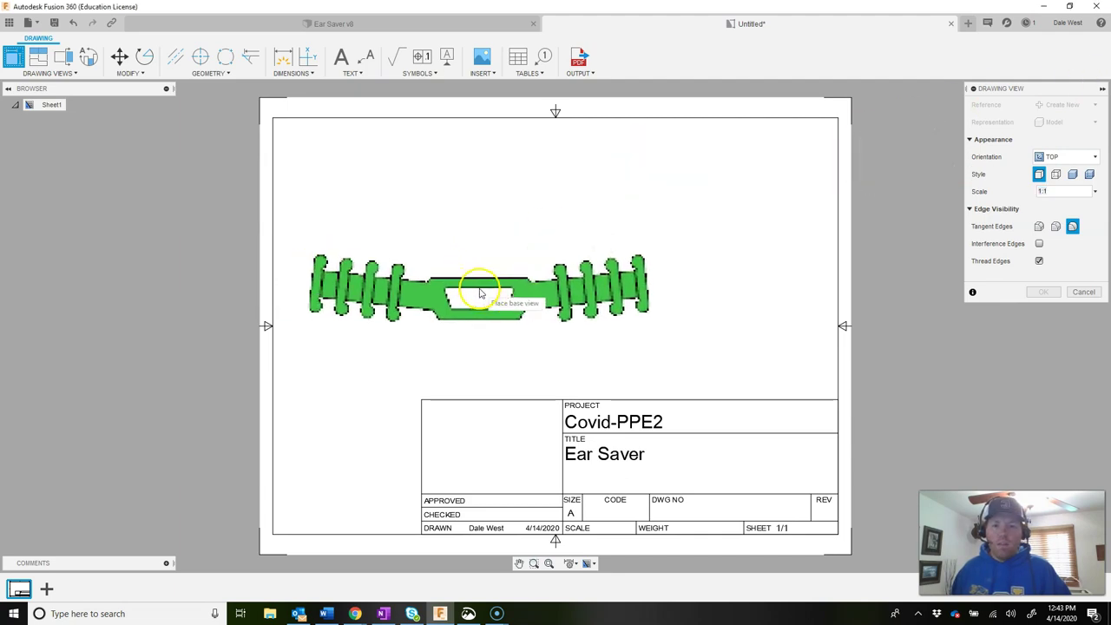
click(480, 294)
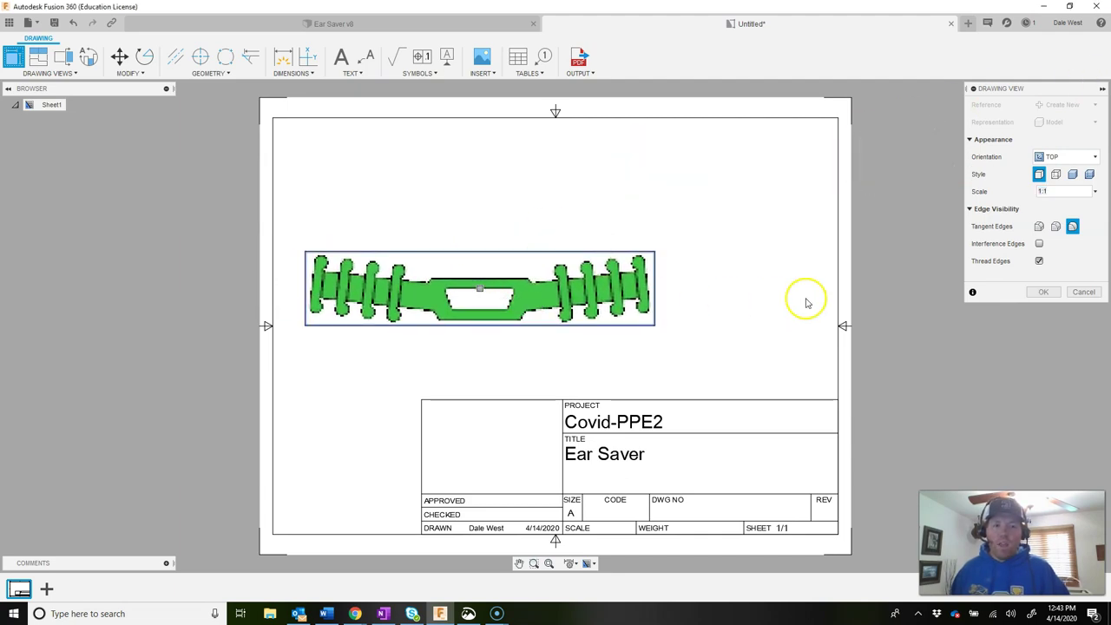
click(1047, 294)
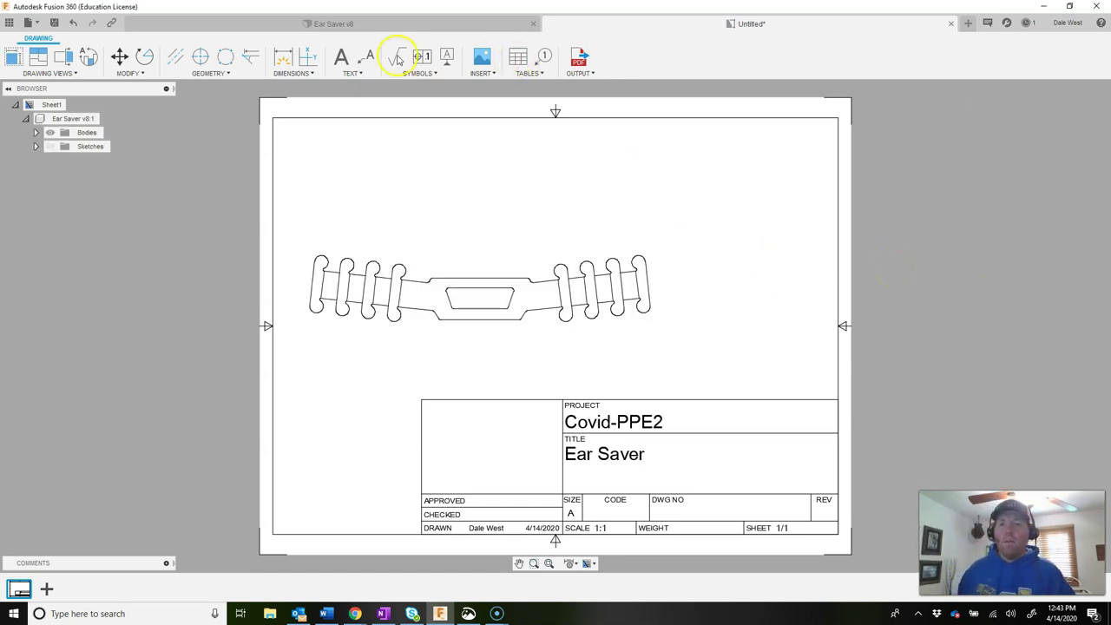
Step: Project an edge-on view directly above the base view and an isometric view toward the sheet's upper-right corner
click(37, 63)
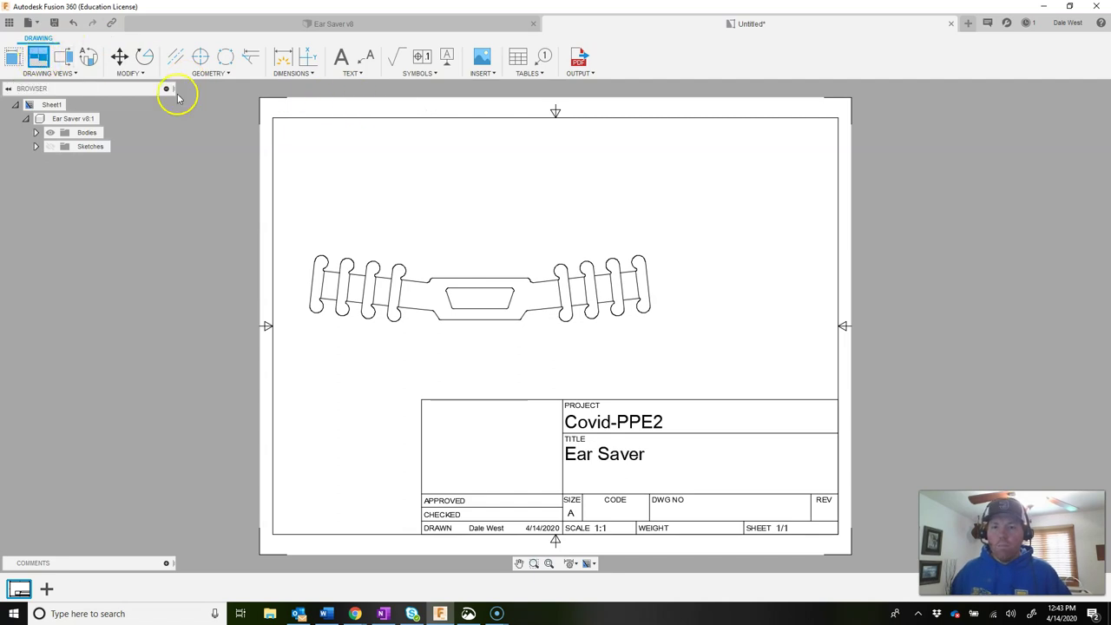
click(470, 258)
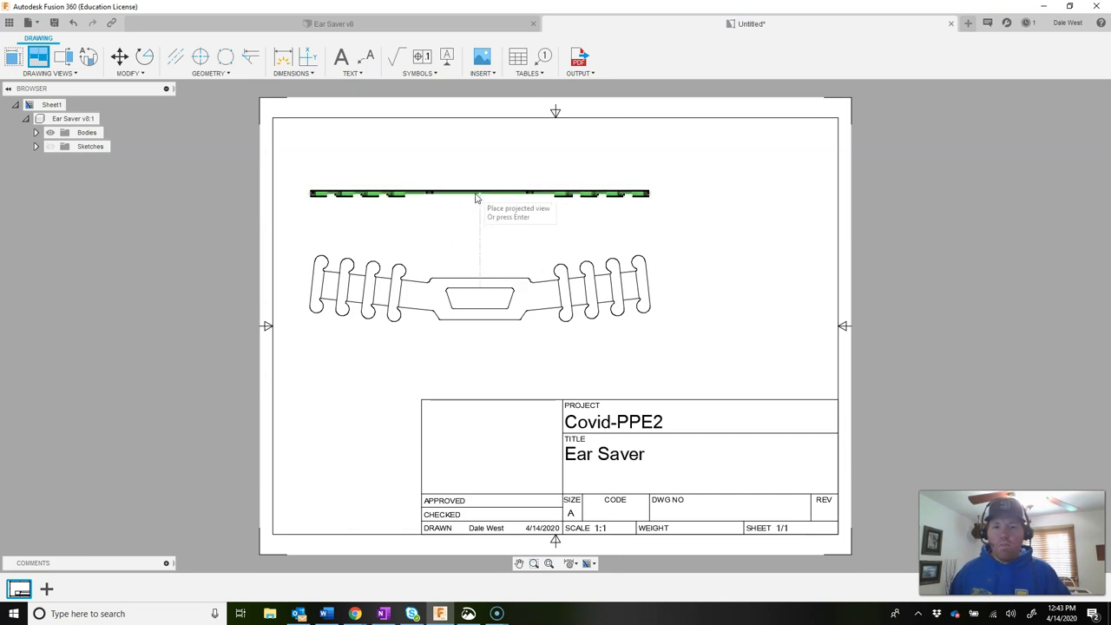
click(477, 192)
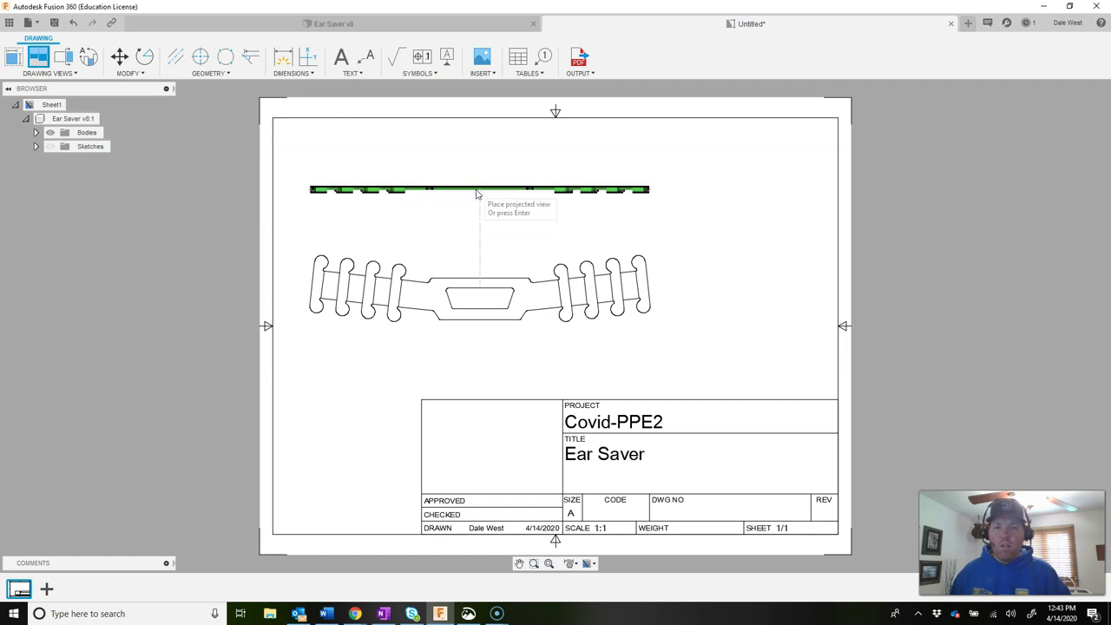
click(483, 201)
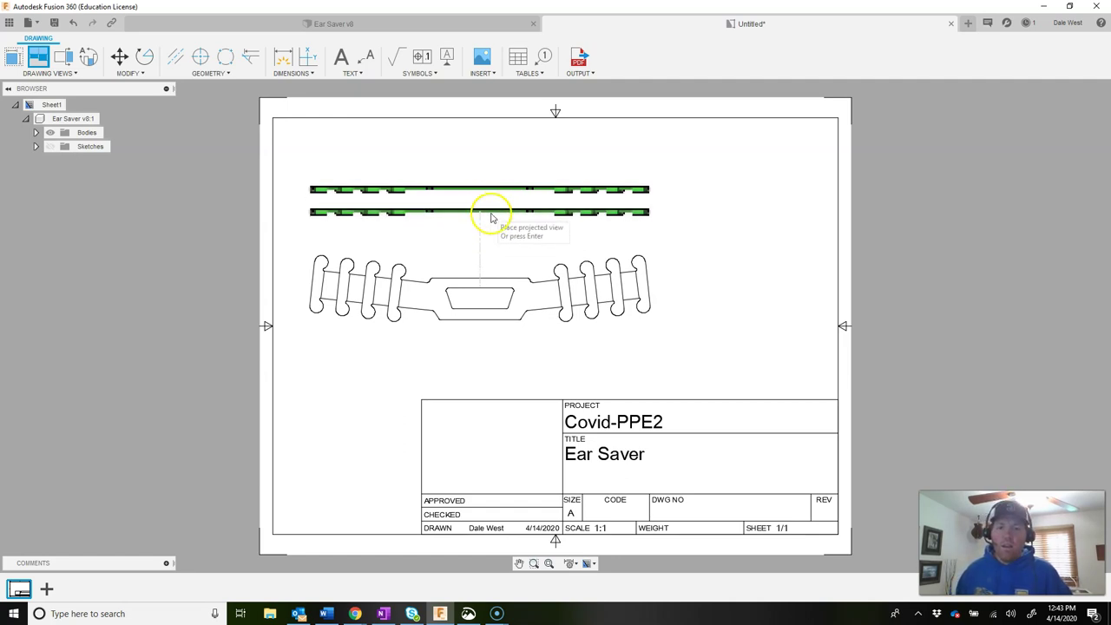
click(484, 244)
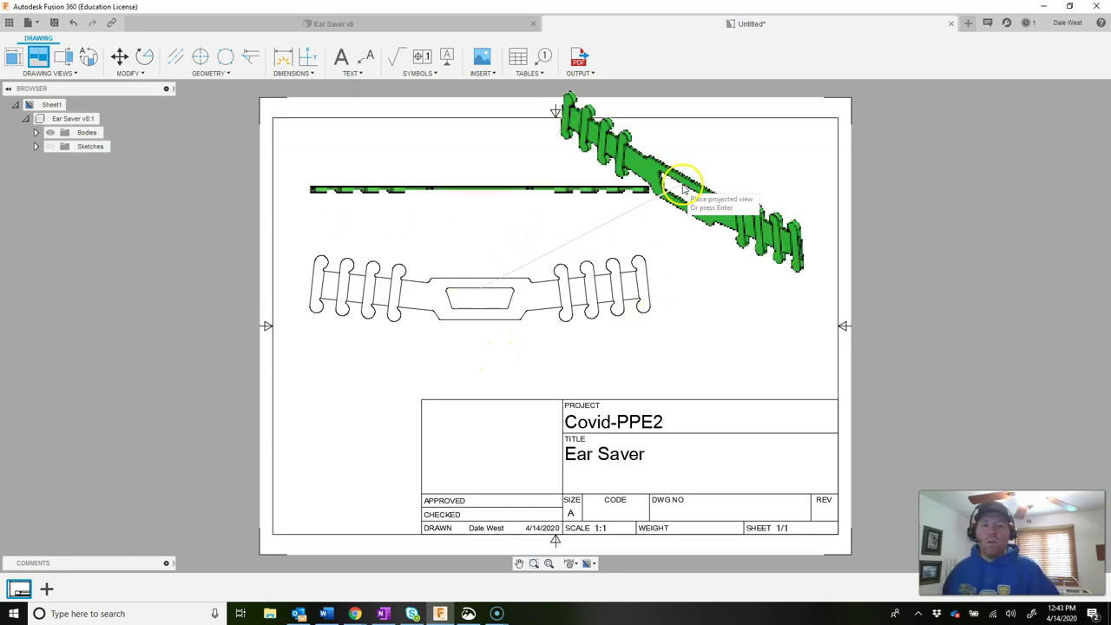
click(765, 167)
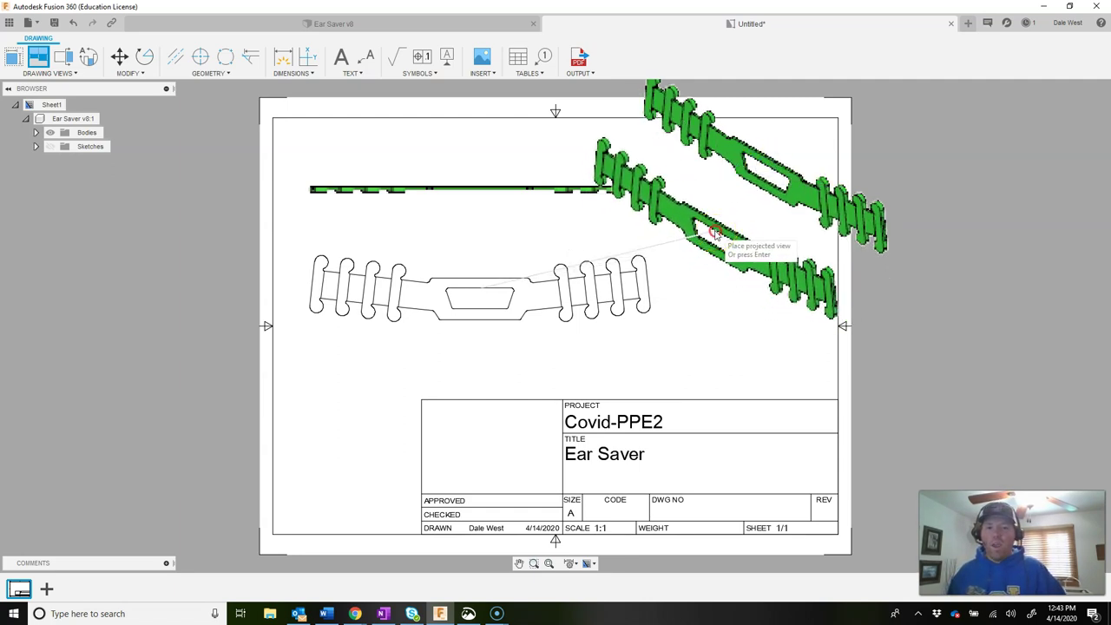
right_click(715, 234)
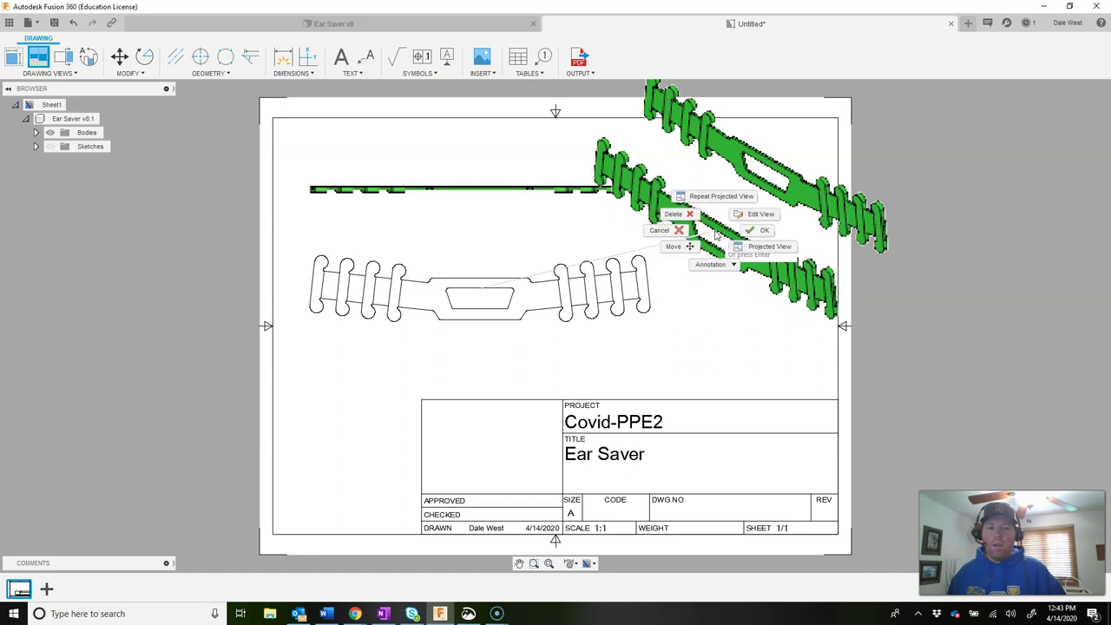
click(763, 235)
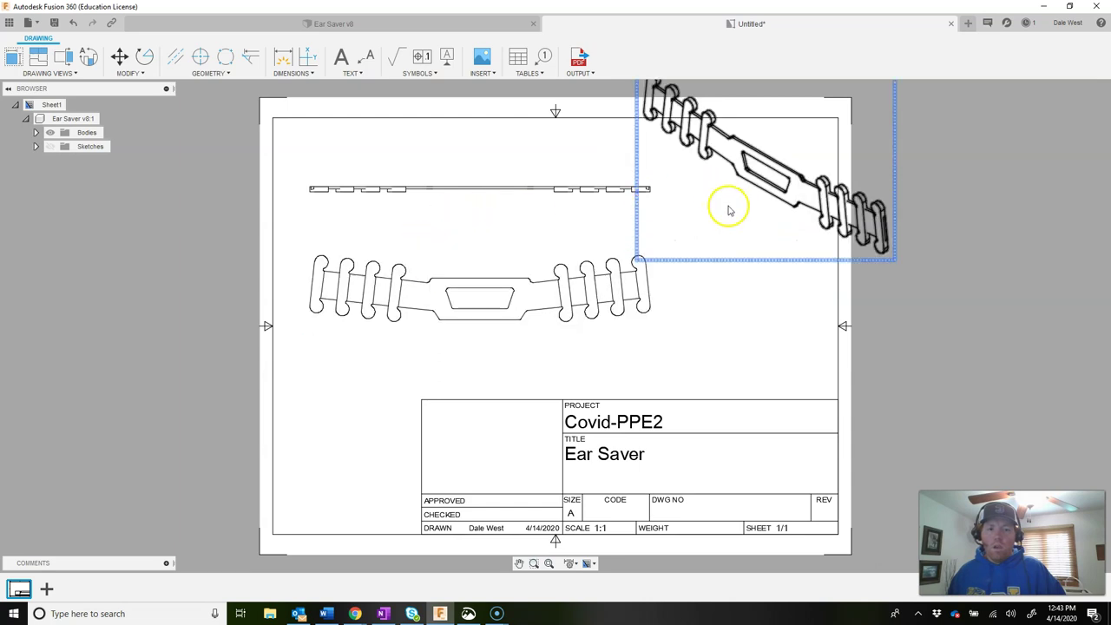
Step: Set the isometric view's style to shaded with visible edges
click(770, 263)
double_click(769, 264)
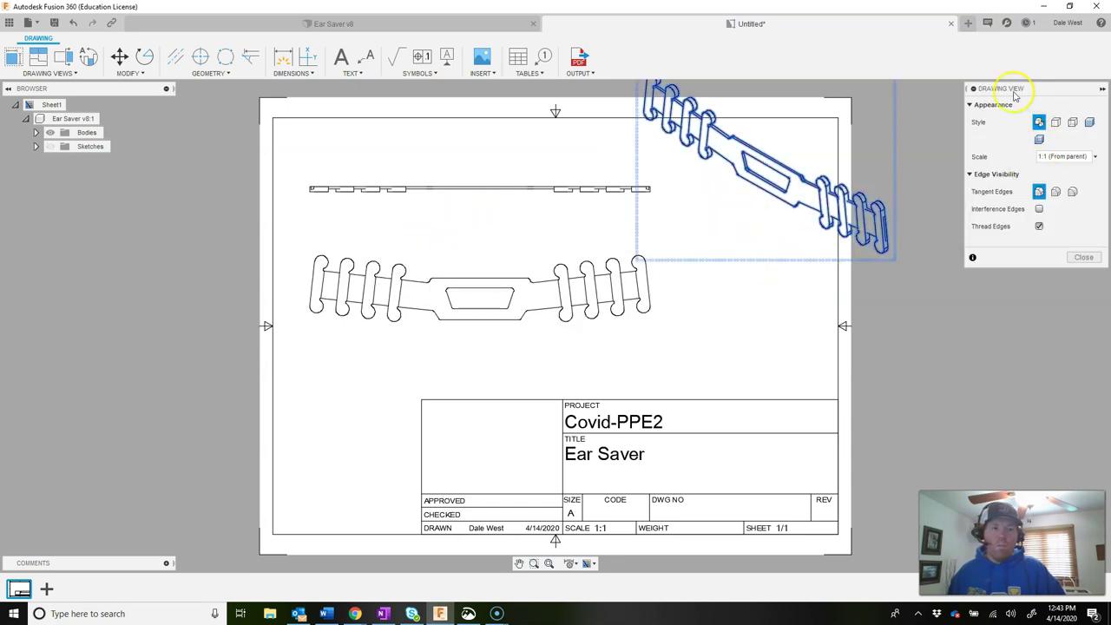
click(1090, 123)
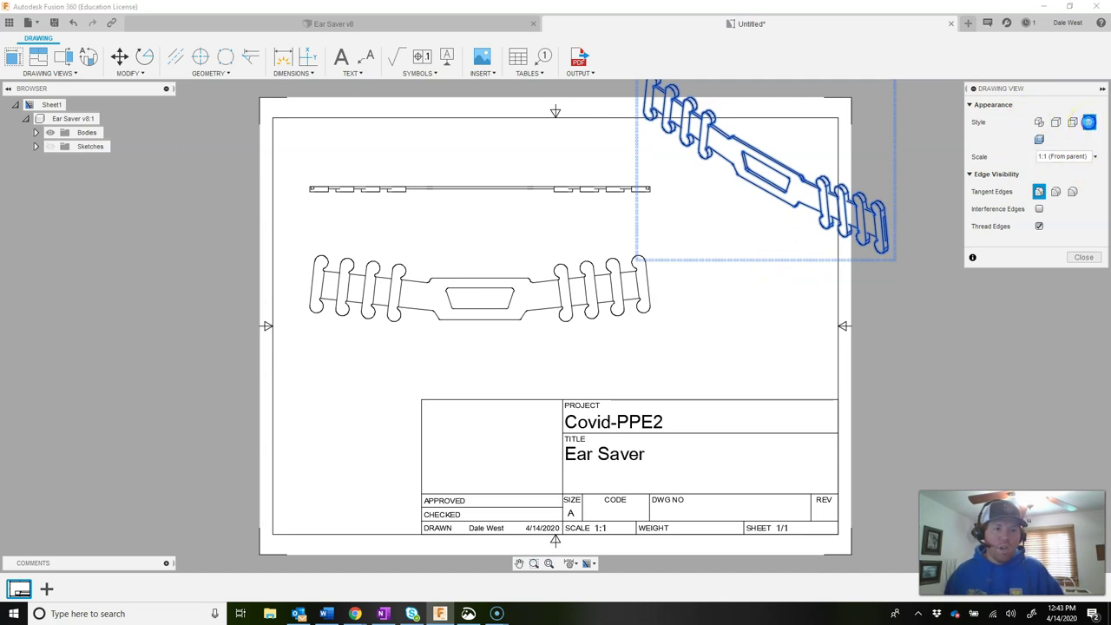
click(1080, 257)
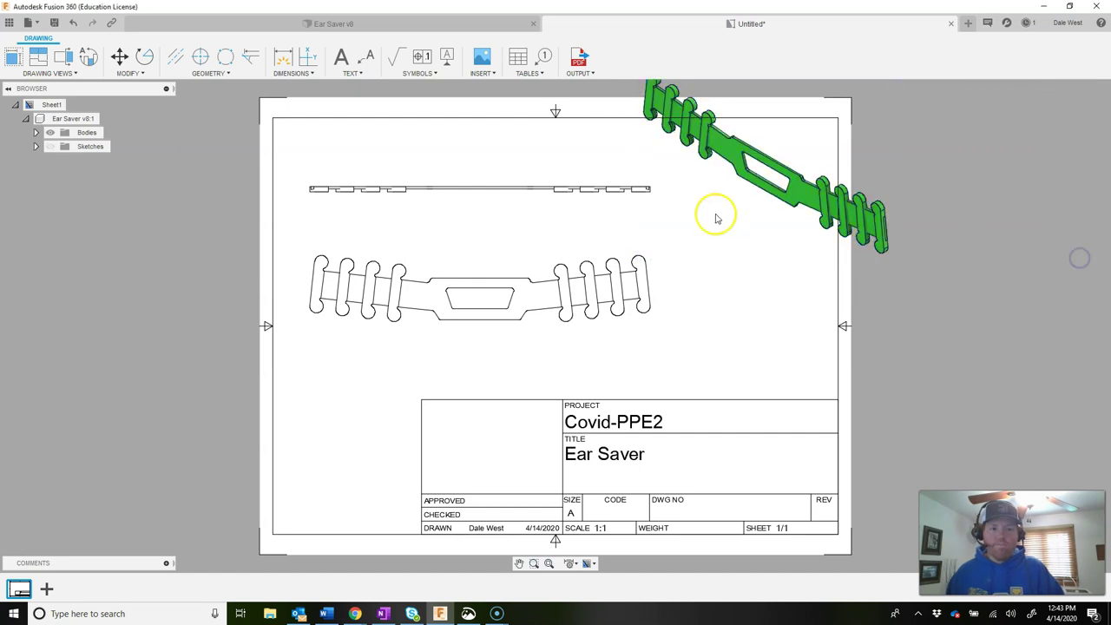
Step: Shift the base view slightly left and bring the edge-on view down closer to it
click(468, 259)
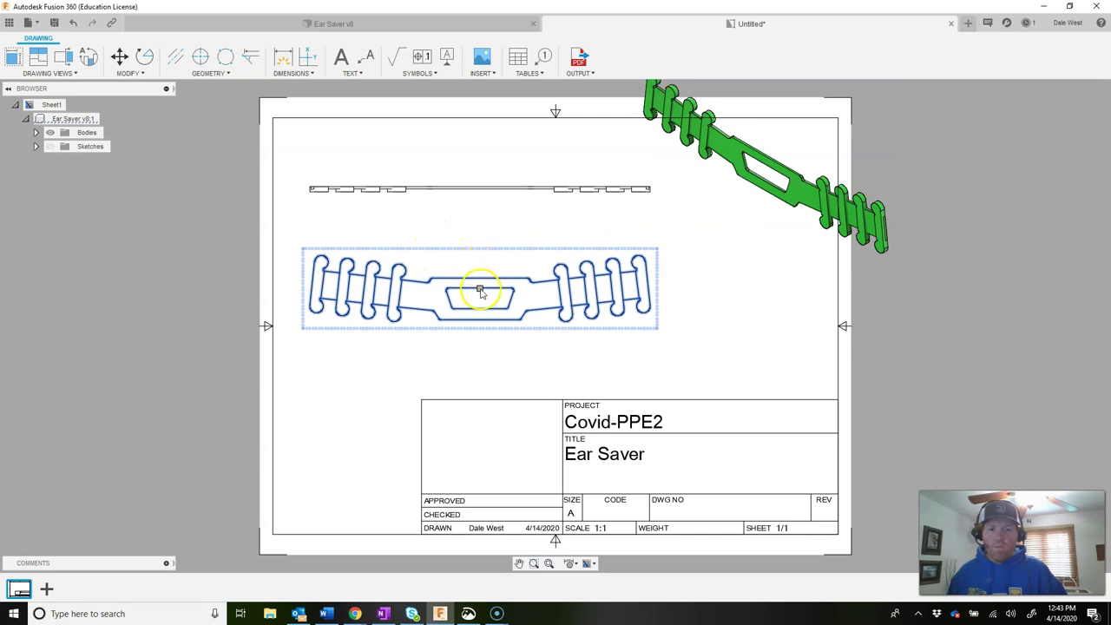
drag(480, 291, 461, 289)
click(464, 191)
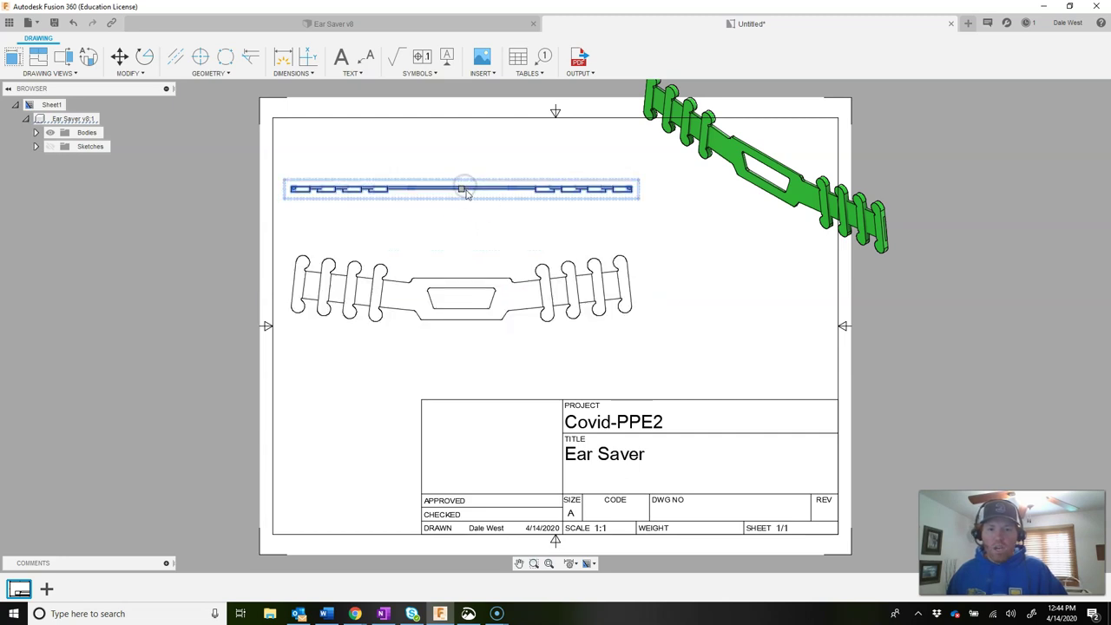
drag(462, 191, 462, 224)
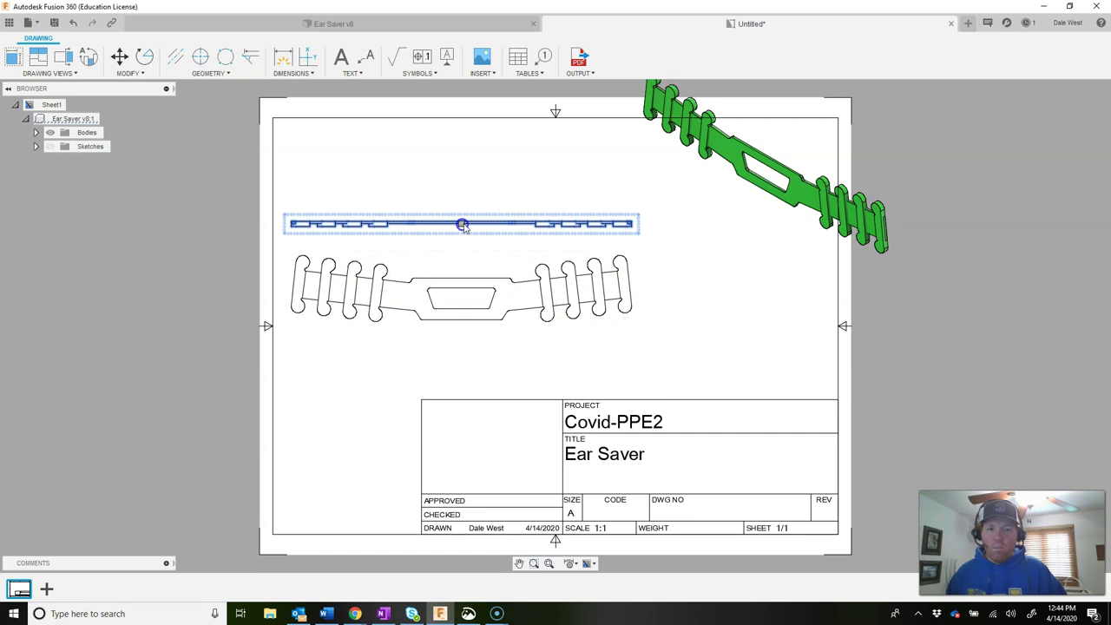
Step: Move the isometric view inside the sheet border, and lower the base and edge-on views toward the title block
click(739, 178)
drag(764, 167, 707, 216)
click(465, 301)
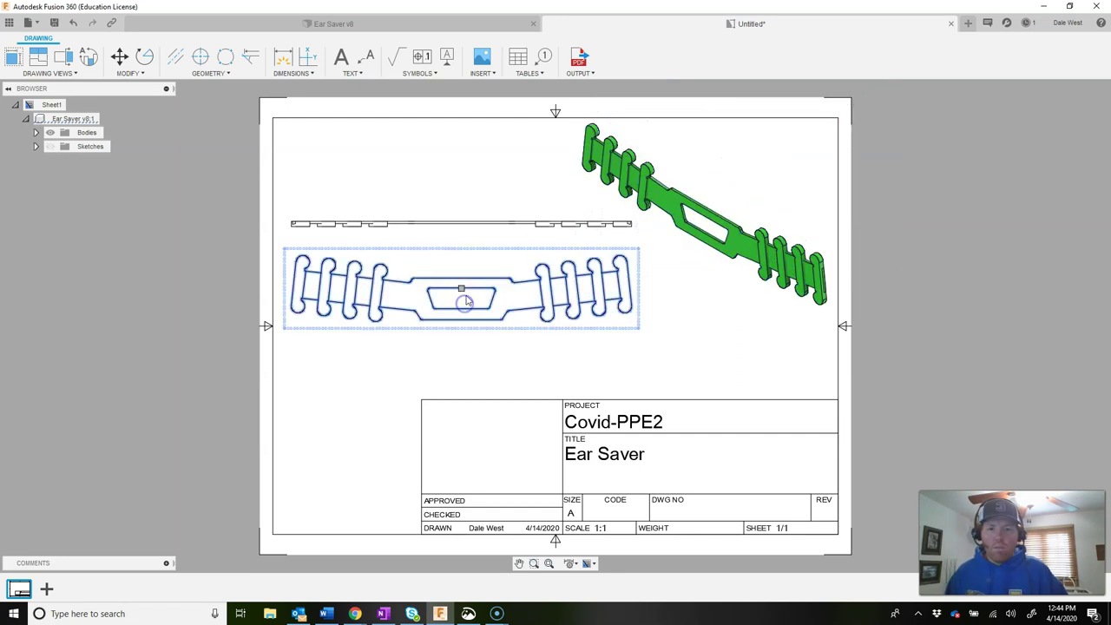
drag(461, 291, 465, 338)
click(463, 223)
drag(461, 224, 466, 275)
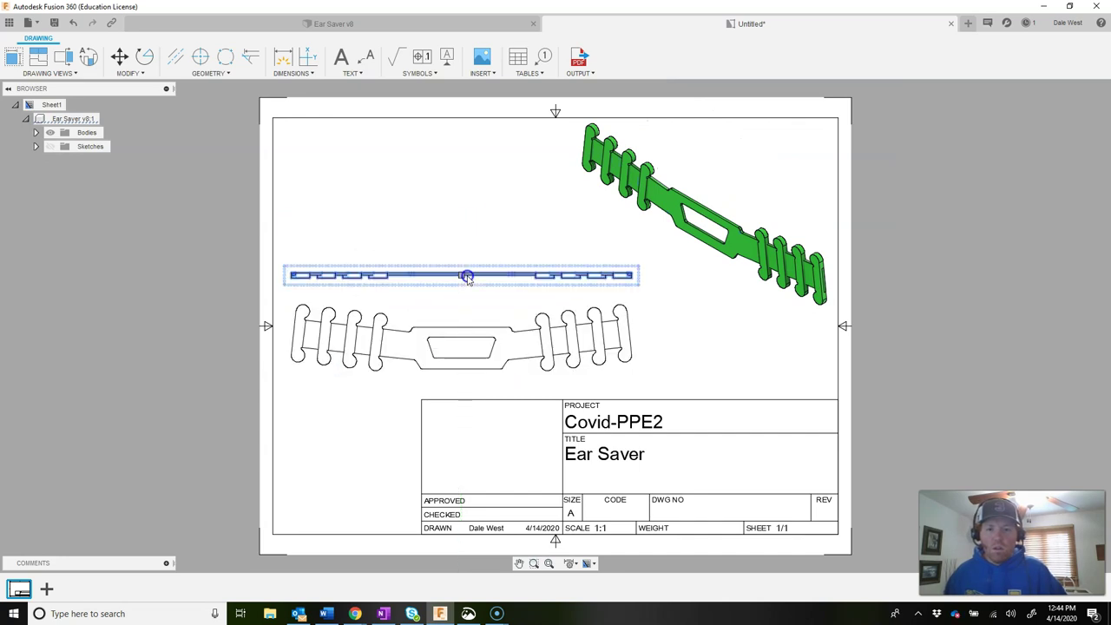
click(929, 350)
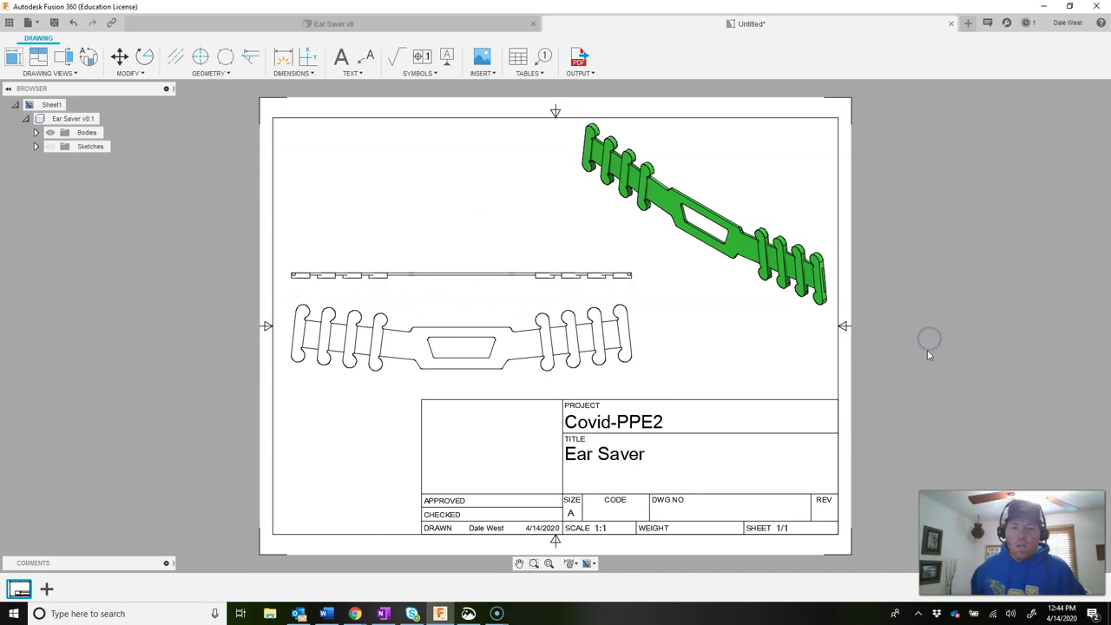
Step: Set the title block's DWG NO attribute to 1
click(680, 508)
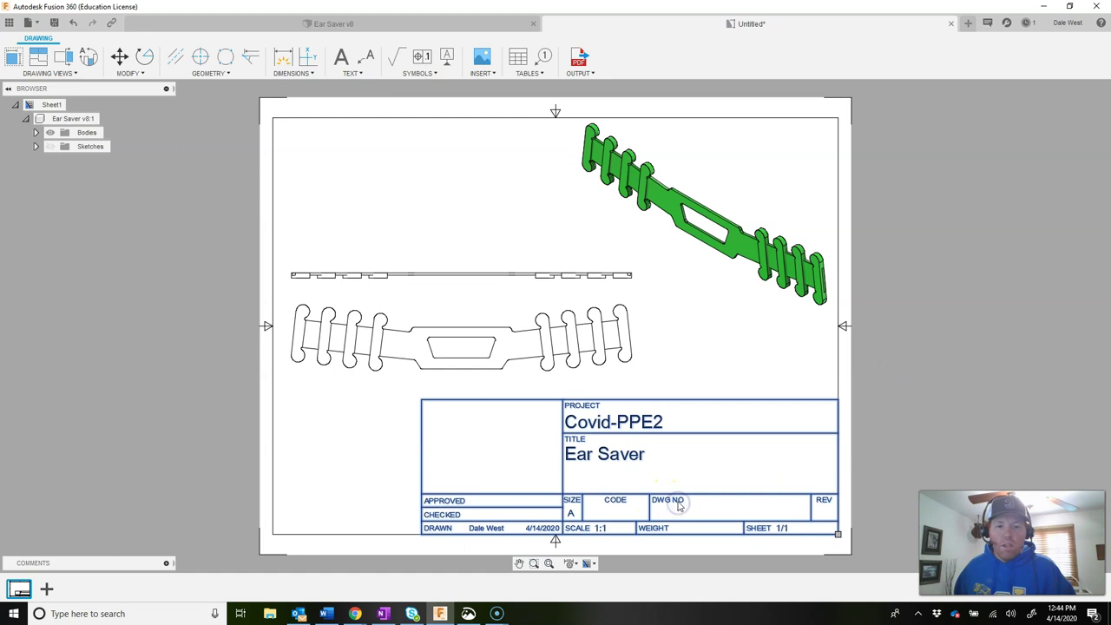
double_click(680, 508)
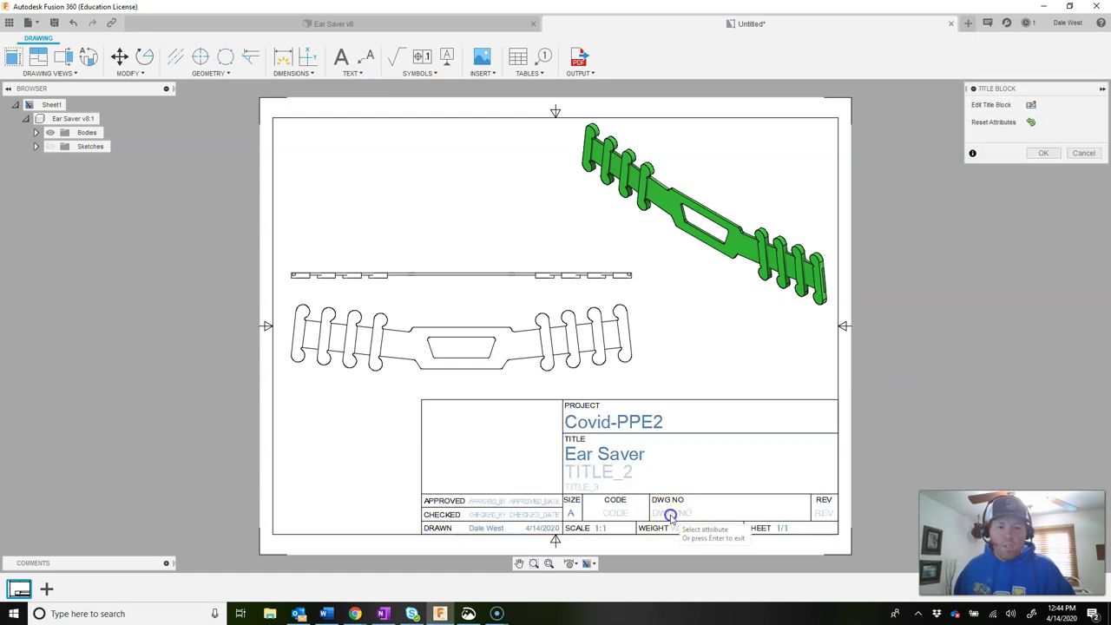
click(671, 516)
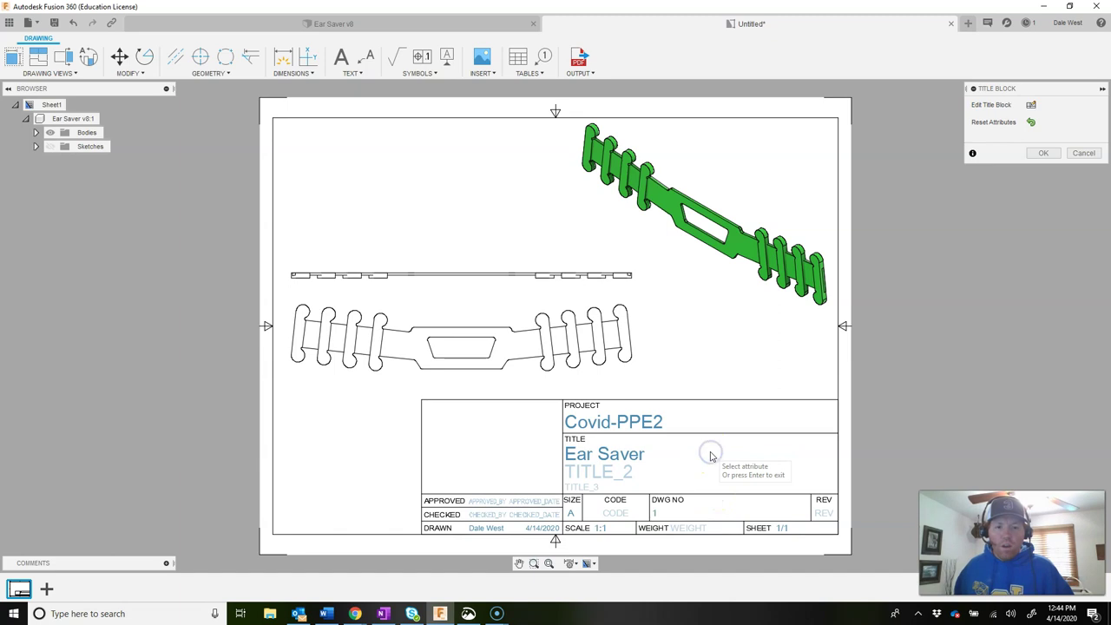
click(1037, 153)
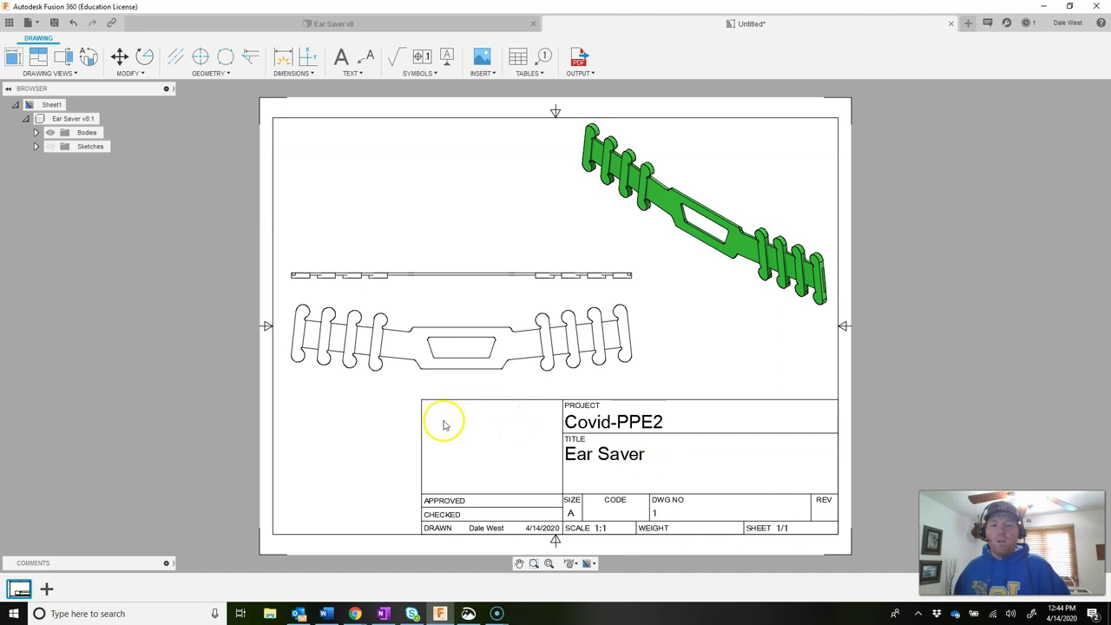
Step: Place the Steelmen Field Logo 2 image over the title block's empty cell above APPROVED
click(489, 75)
click(487, 88)
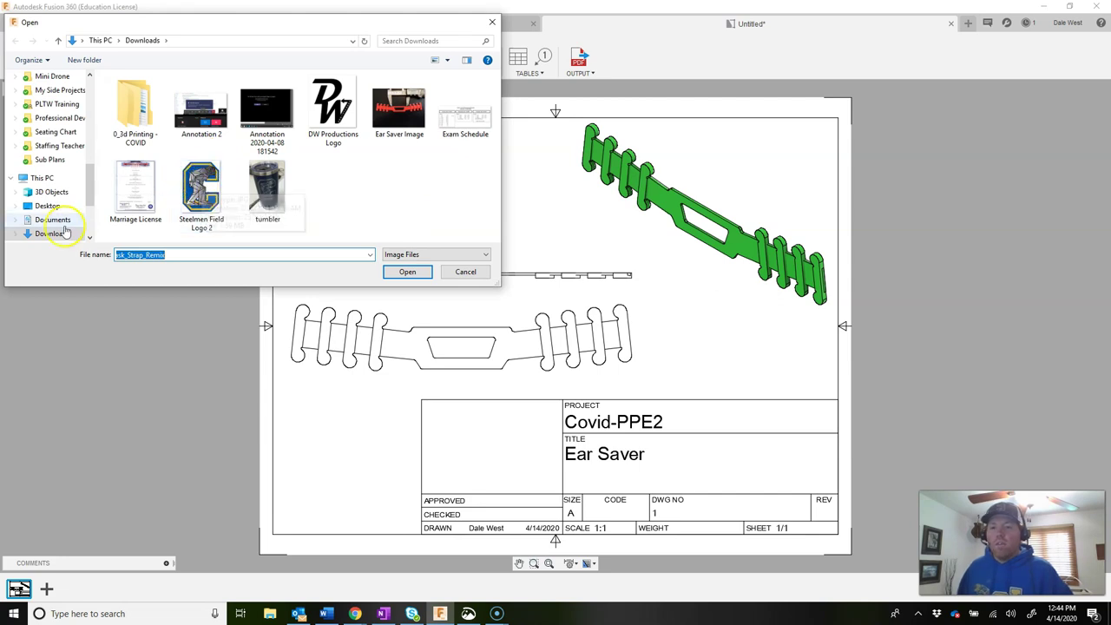
click(202, 187)
click(422, 276)
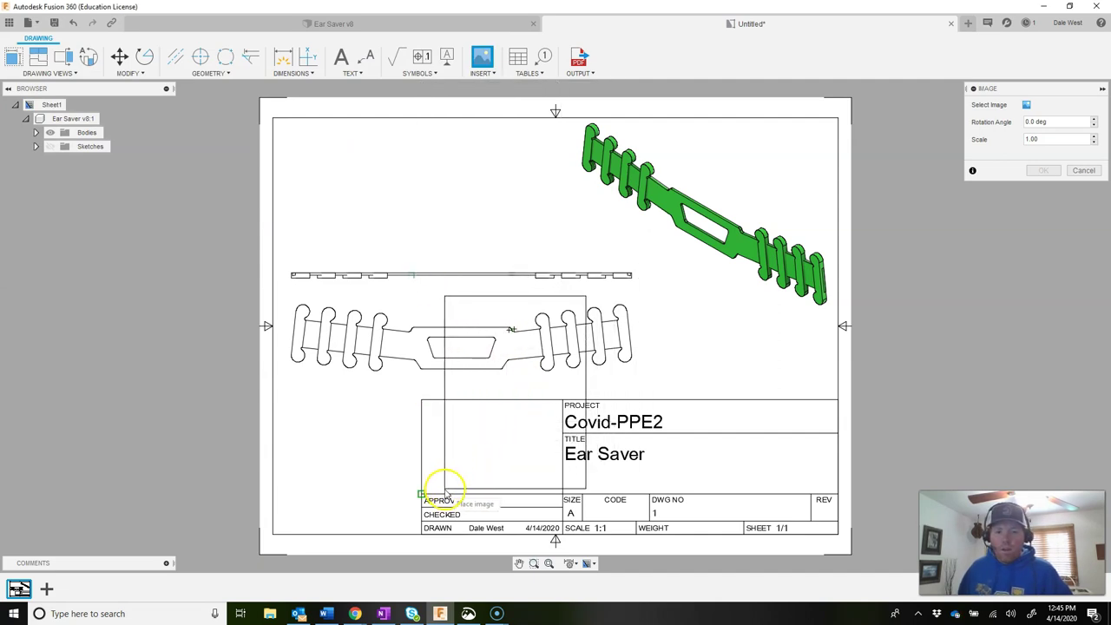
scroll(445, 497, up, 3)
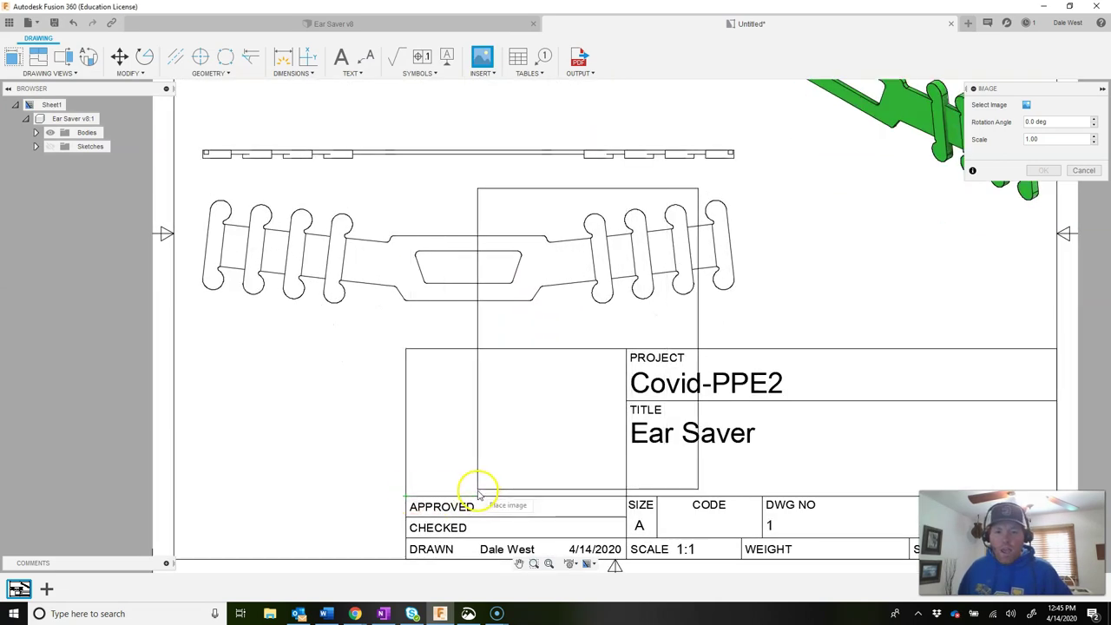
scroll(477, 495, up, 3)
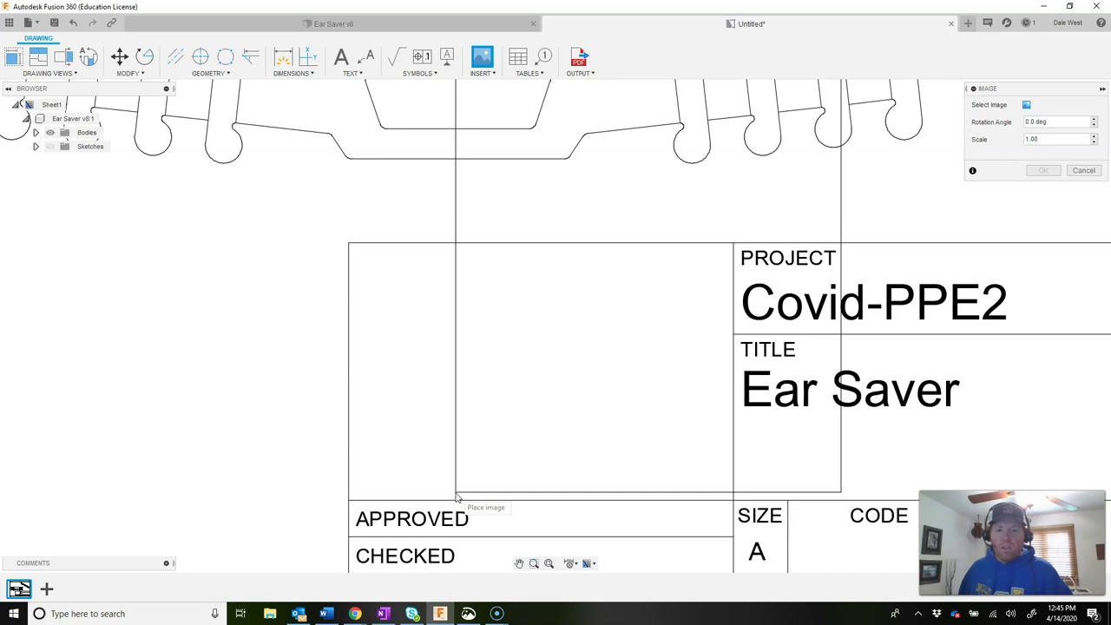
click(456, 496)
scroll(530, 426, down, 3)
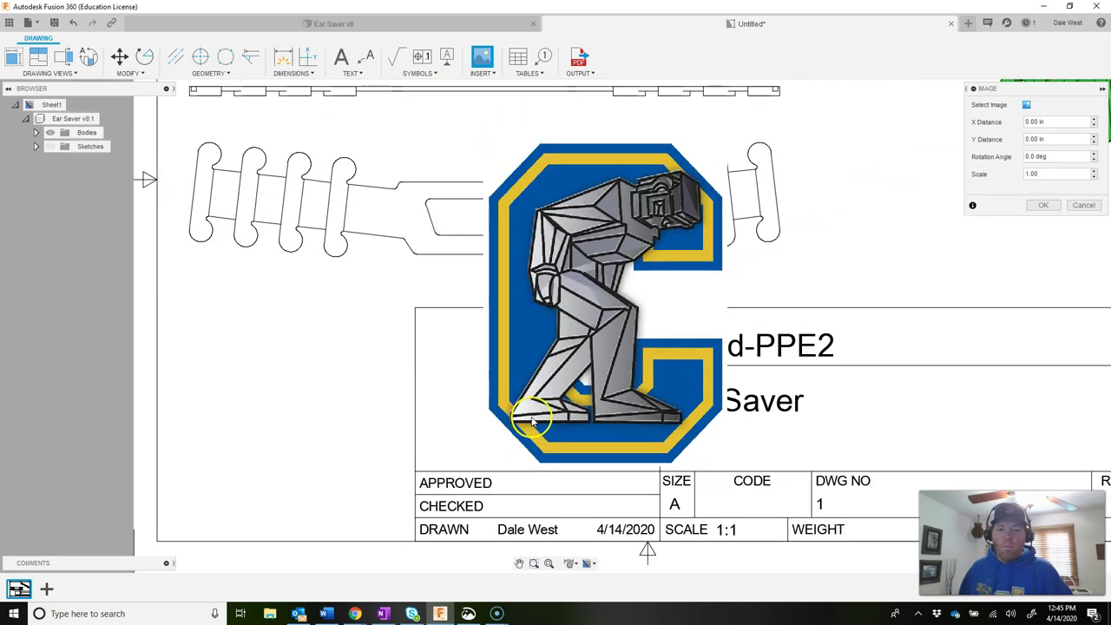
scroll(532, 420, down, 2)
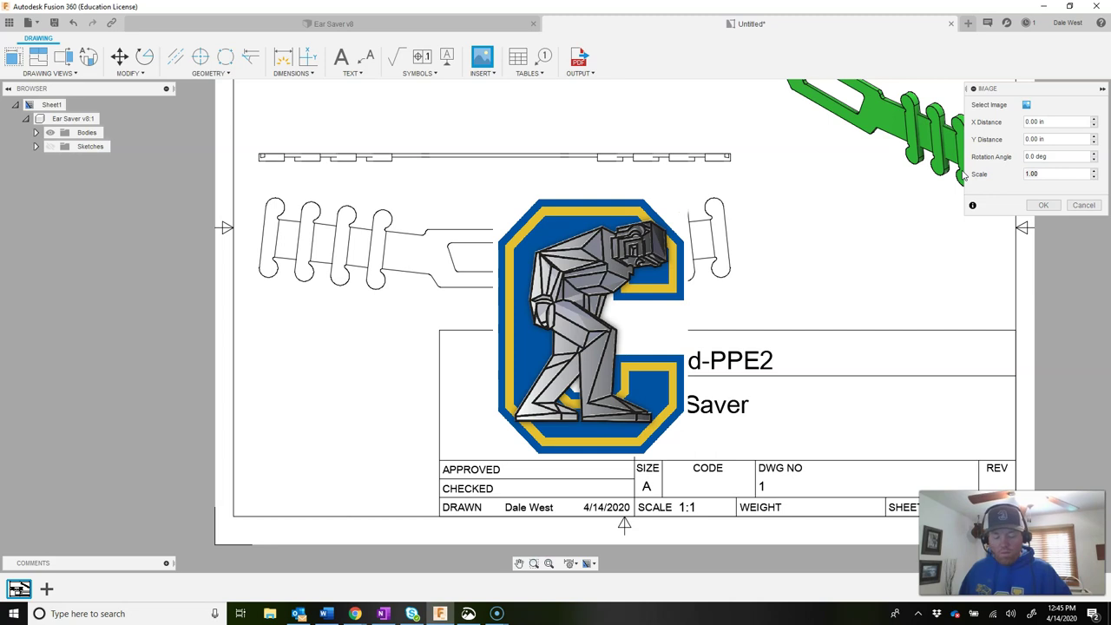
Step: Try to rescale the placed logo image, and undo its insertion
click(1055, 171)
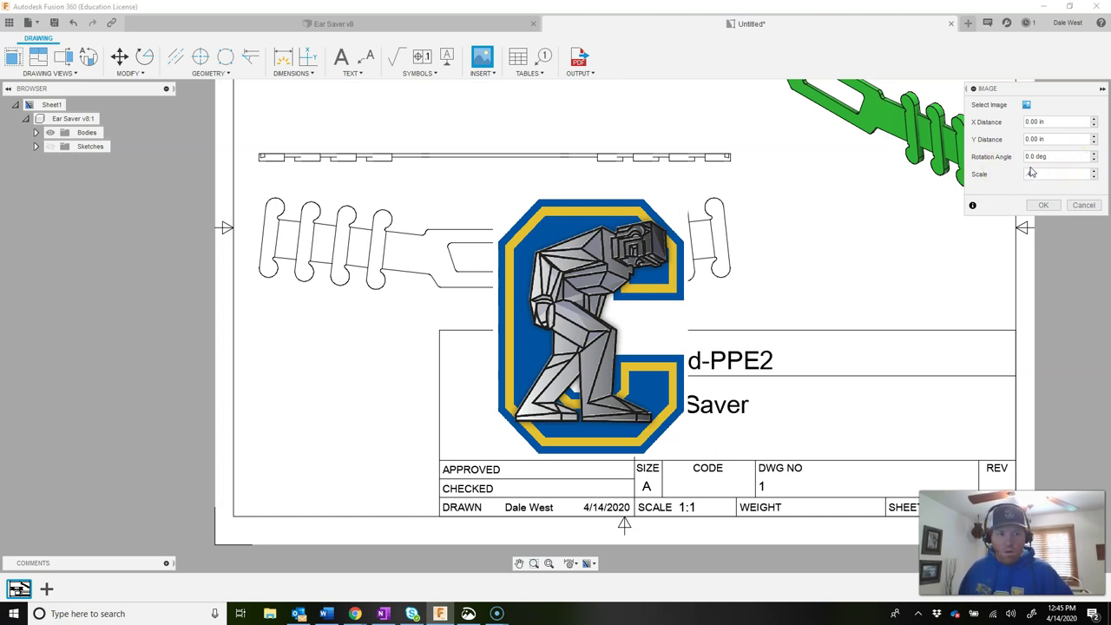
click(1043, 205)
click(587, 348)
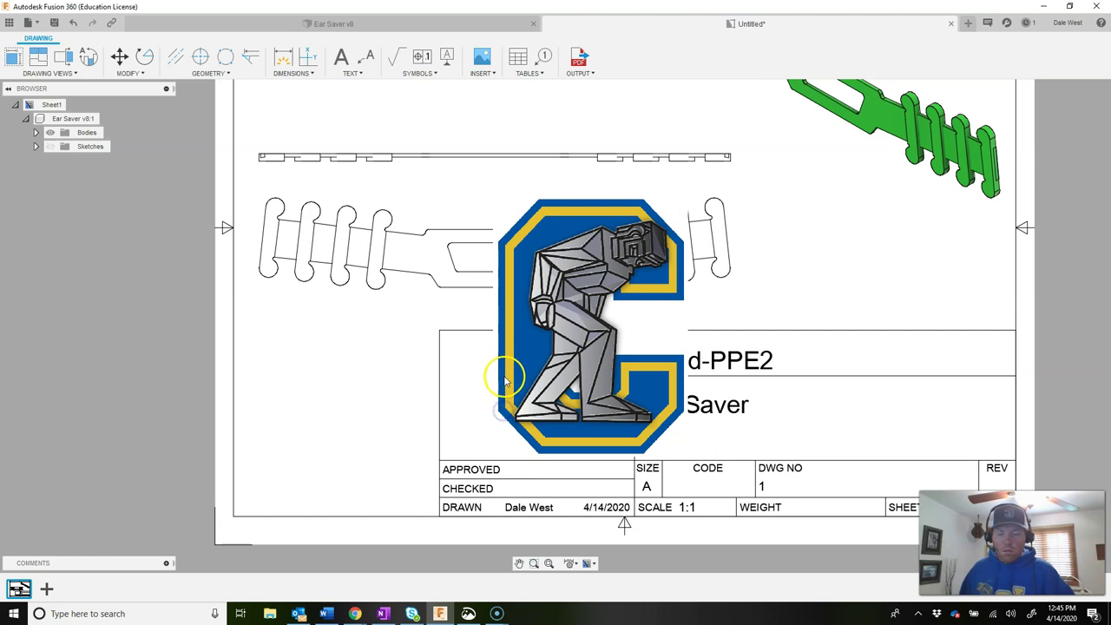
click(73, 22)
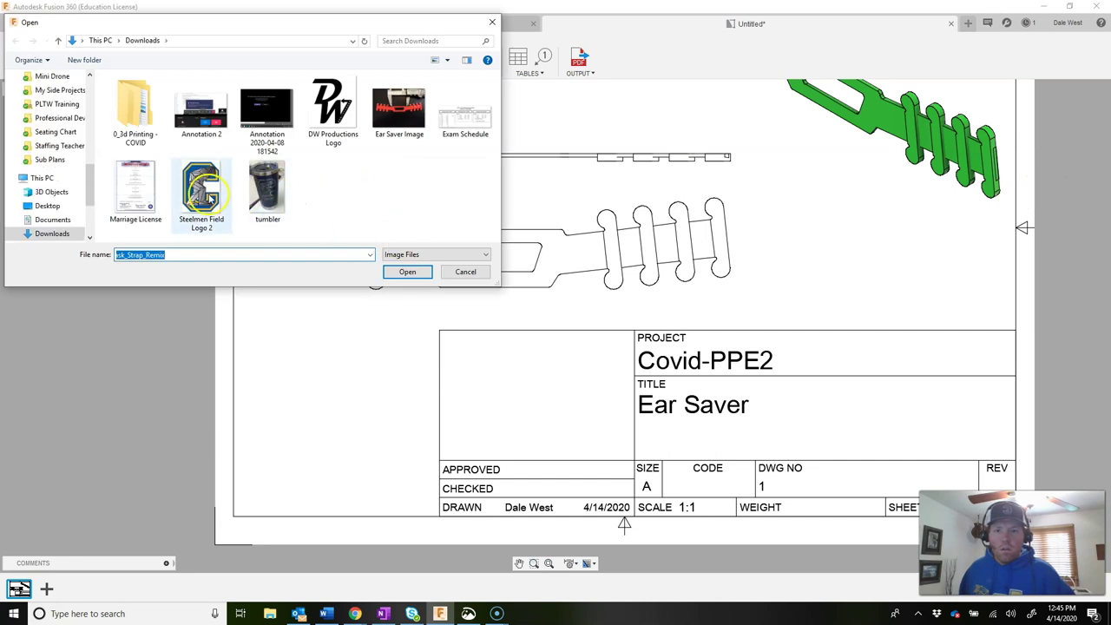
click(469, 271)
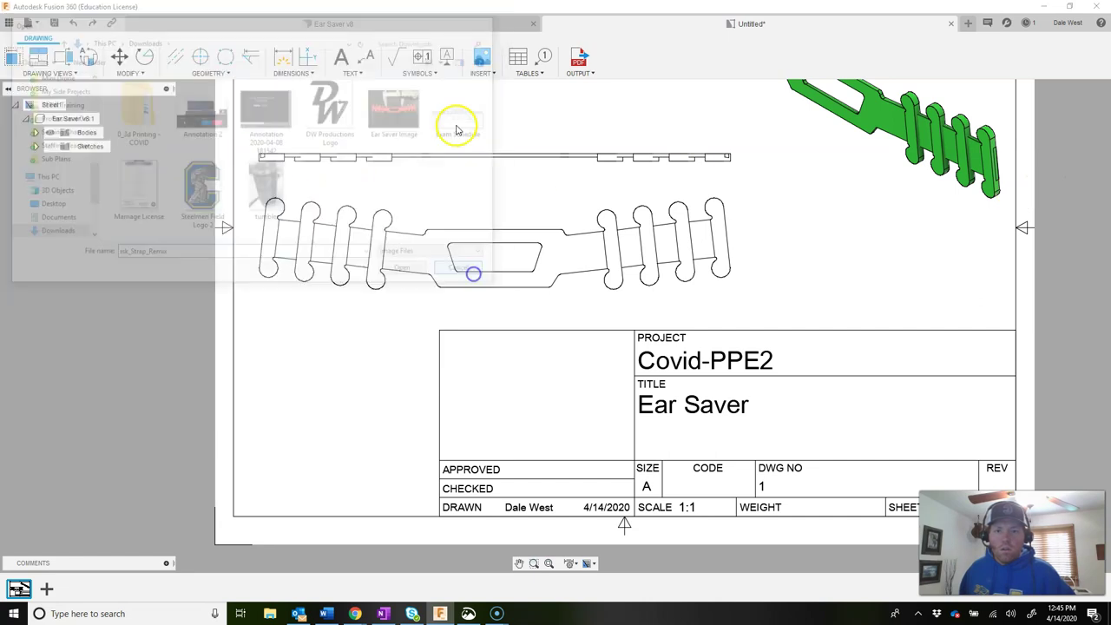
Step: Insert the Steelmen Field Logo 2 image at scale 0.4 in the title block's empty cell above APPROVED
click(482, 74)
click(486, 87)
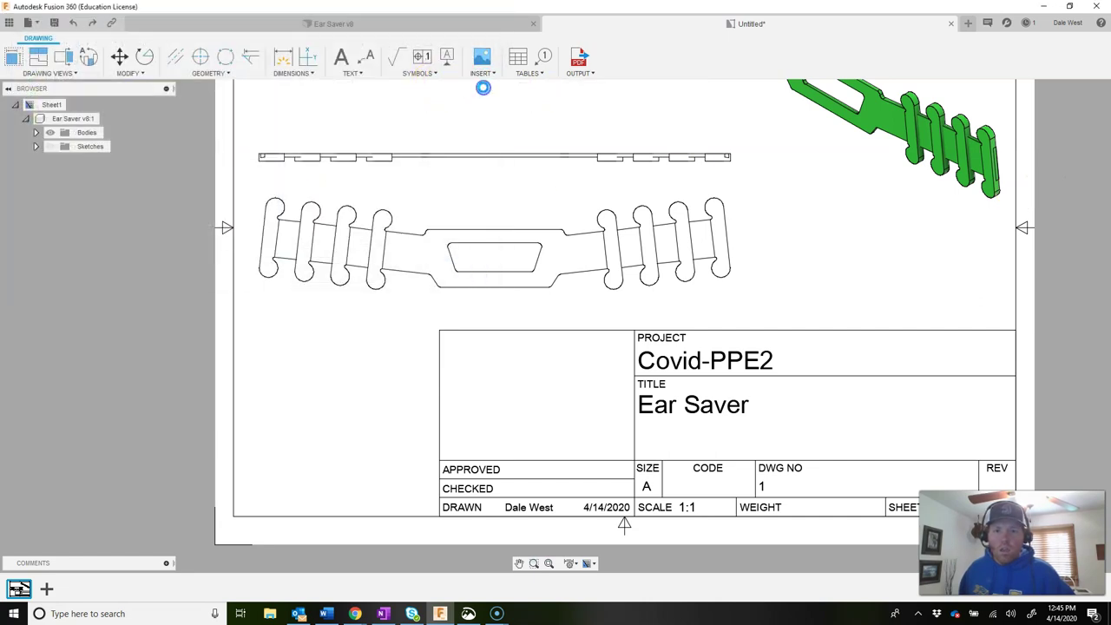
click(395, 270)
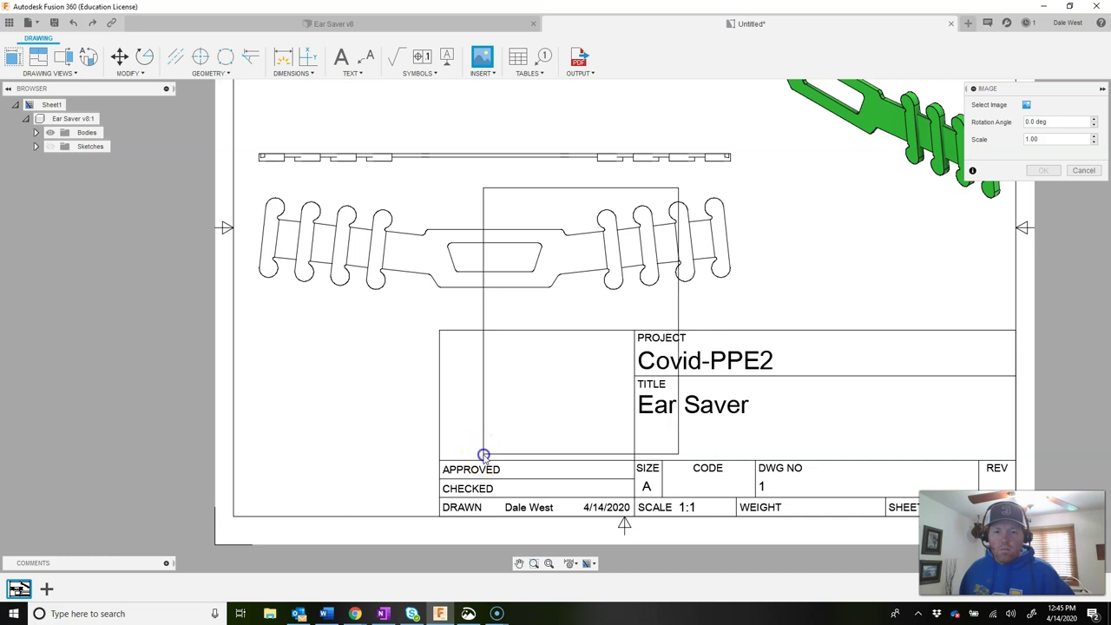
click(484, 455)
click(1041, 174)
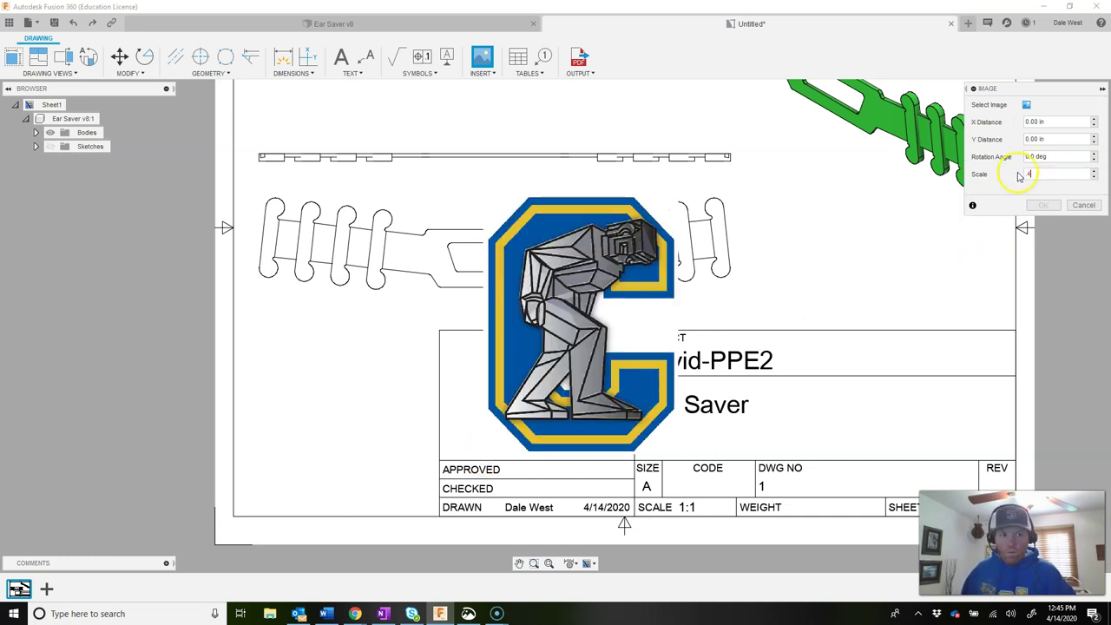
text(.4)
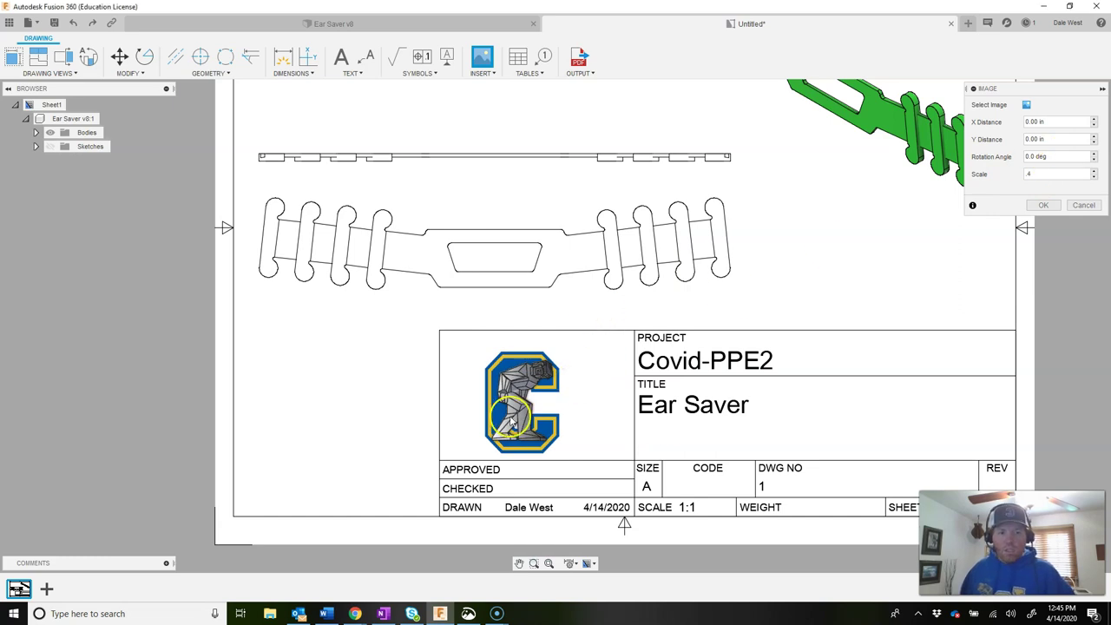
click(1043, 205)
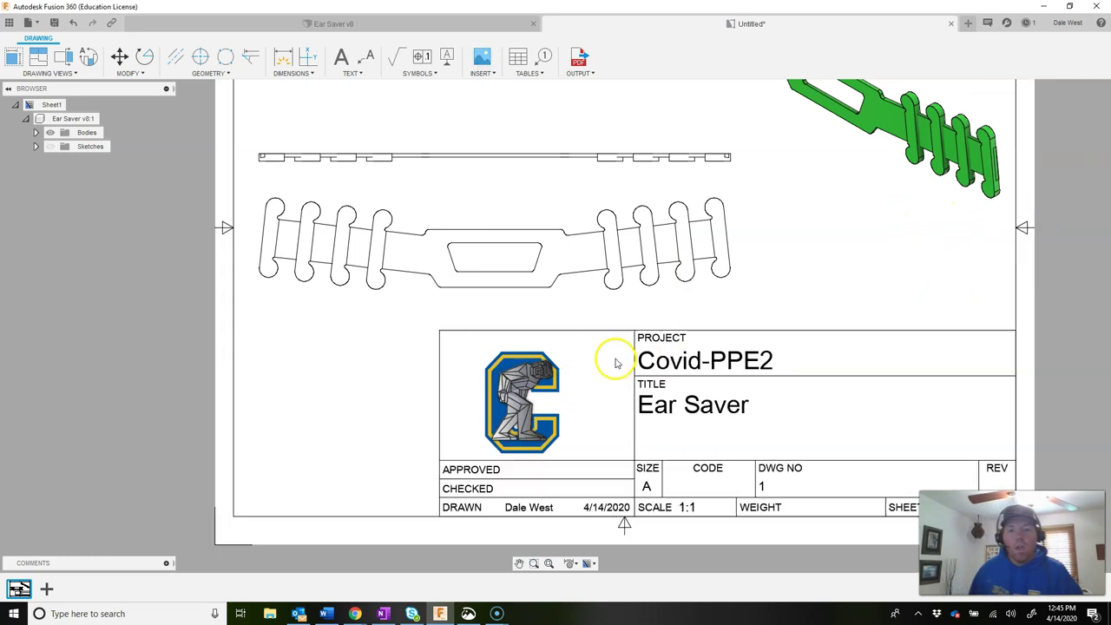
Step: Move the logo image so it sits centered in the title block's empty cell above APPROVED
click(559, 368)
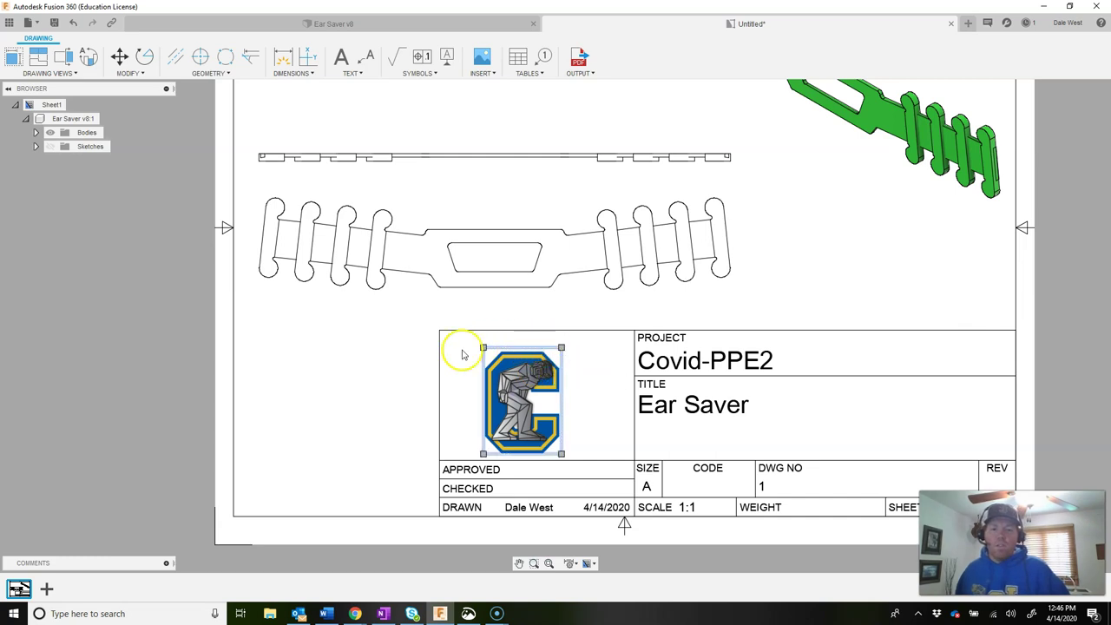
click(119, 56)
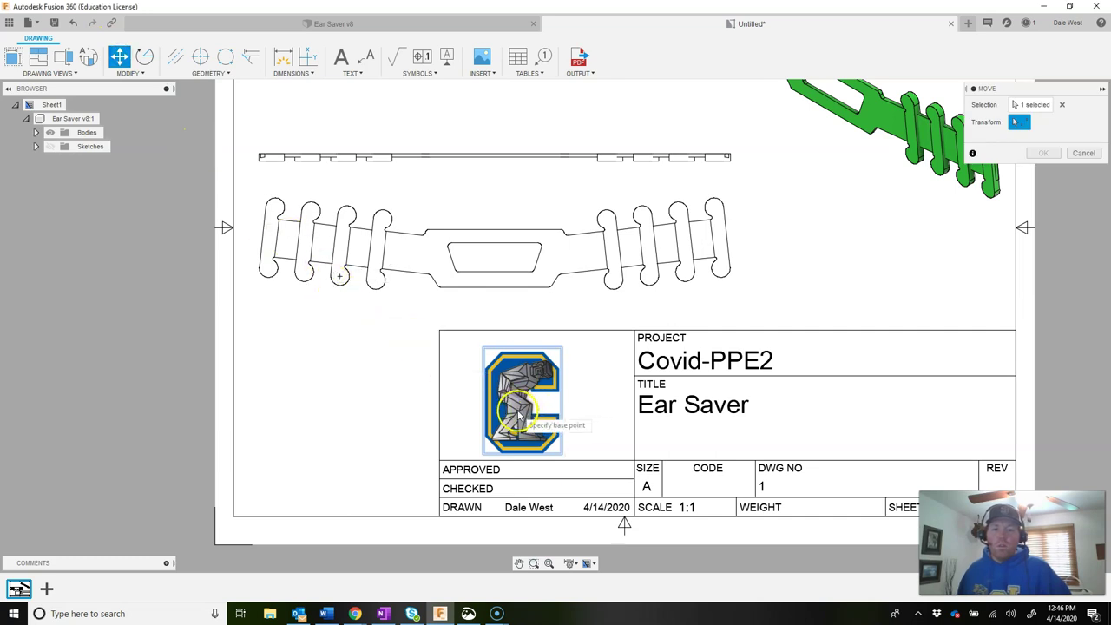
click(499, 439)
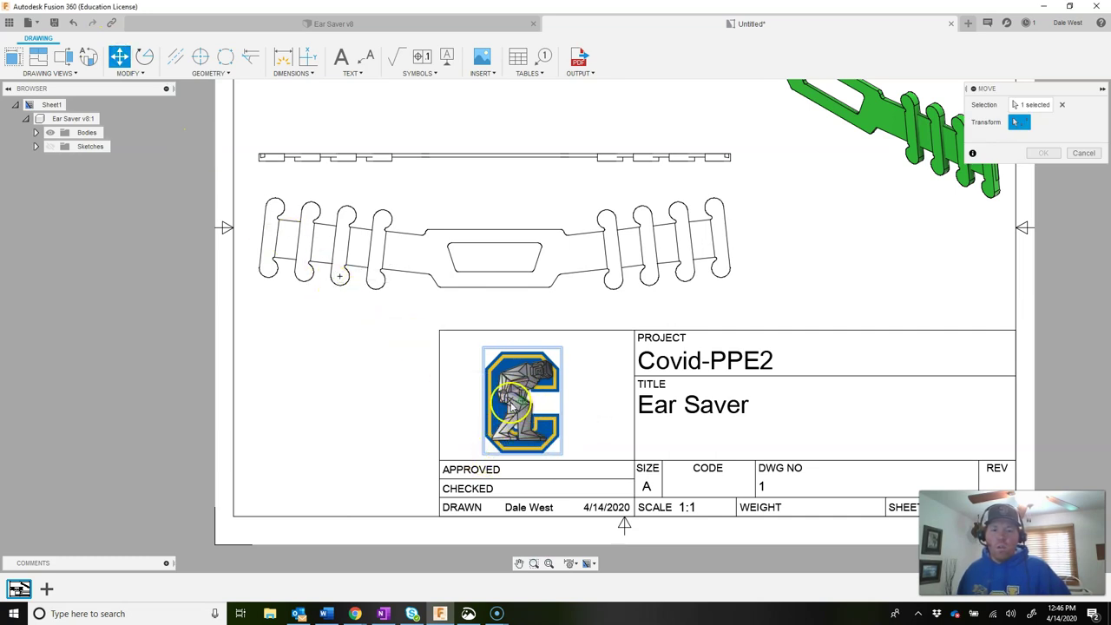
click(518, 407)
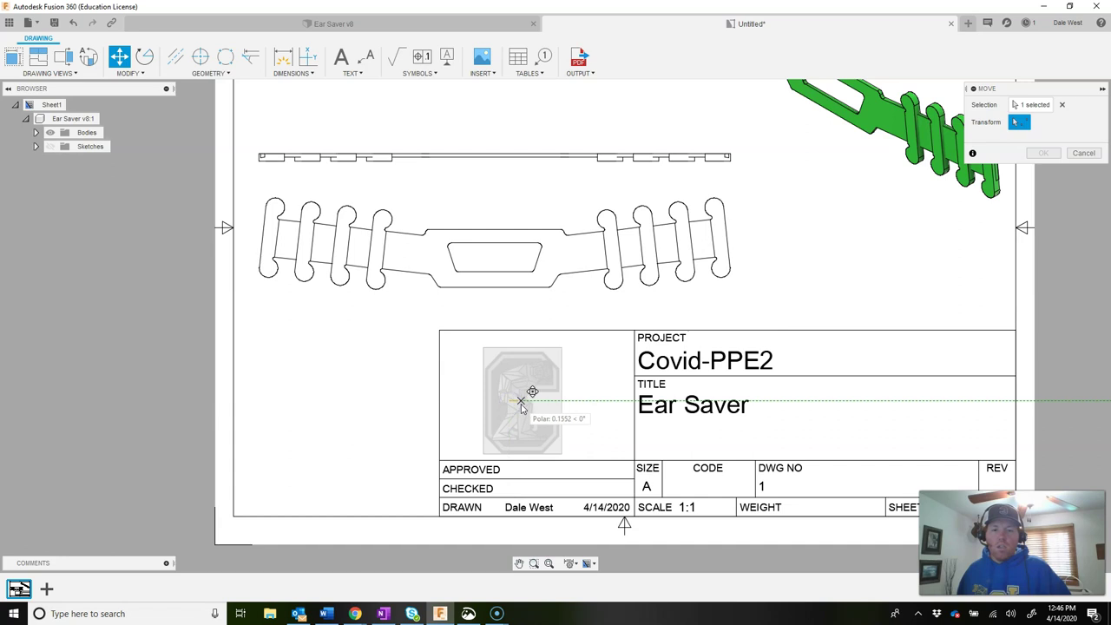
click(530, 406)
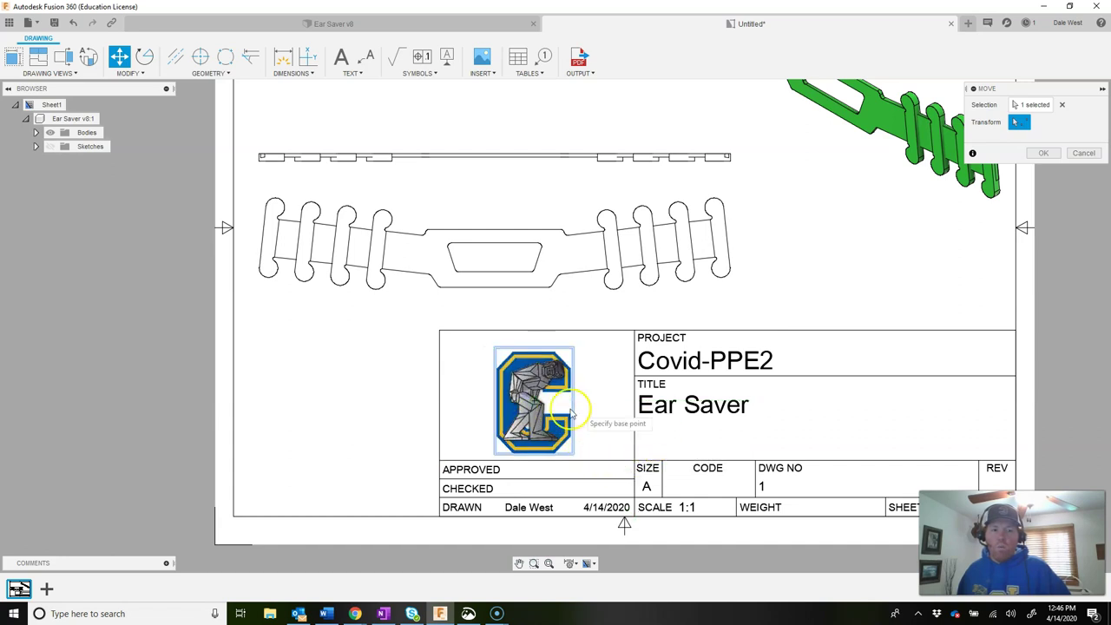
click(542, 390)
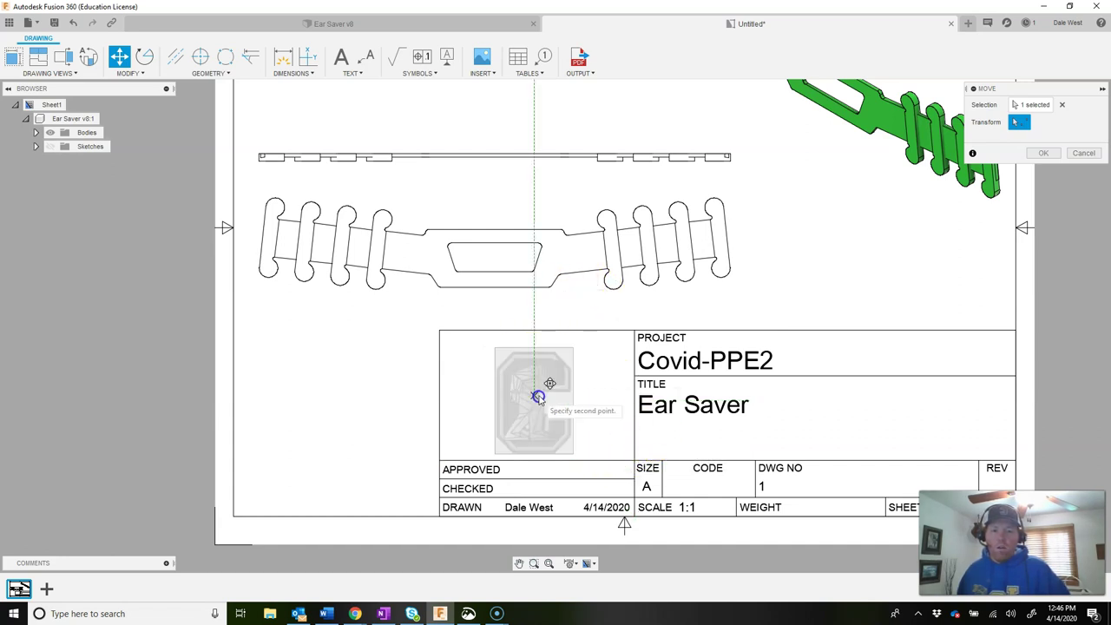
click(540, 391)
click(536, 382)
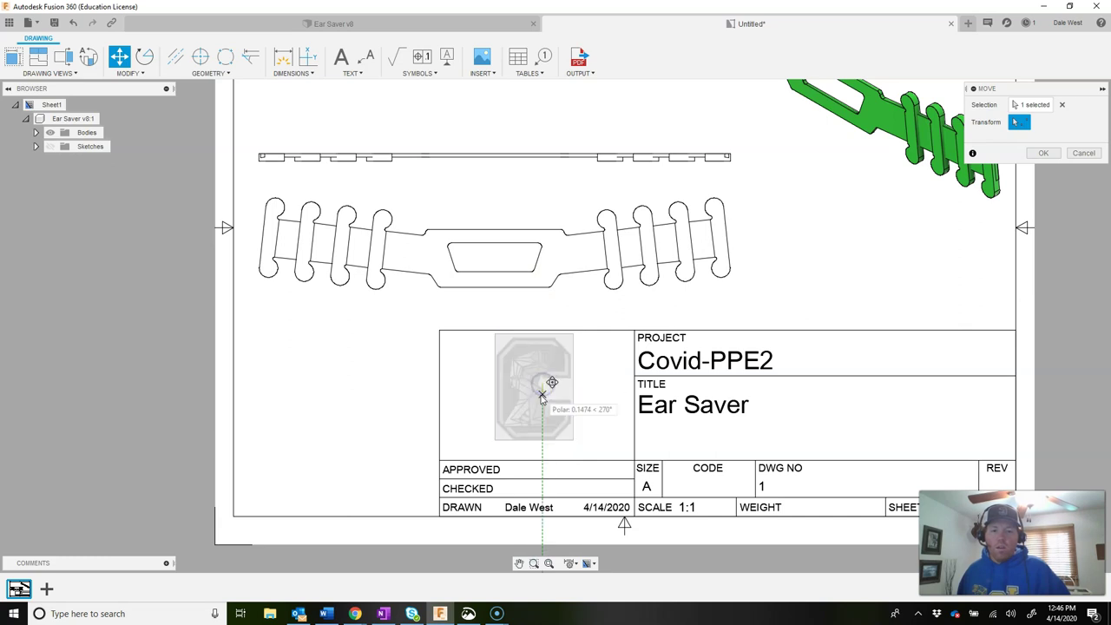
click(544, 397)
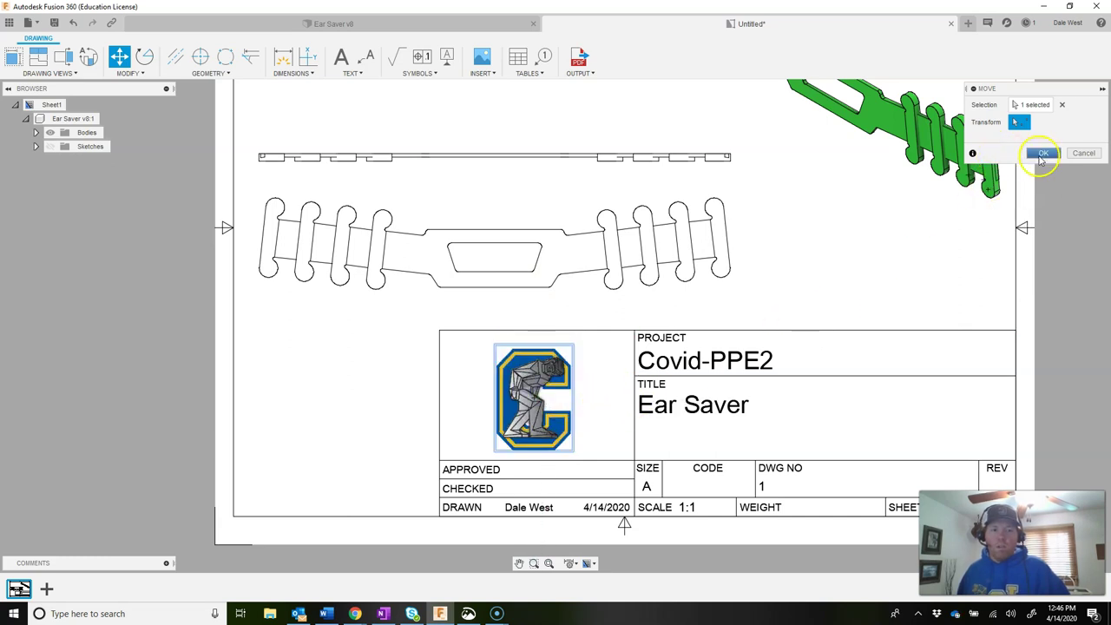
click(1041, 154)
Step: Save the drawing as Ear Saver Drawing in the Covid-PPE2 folder
scroll(769, 322, down, 4)
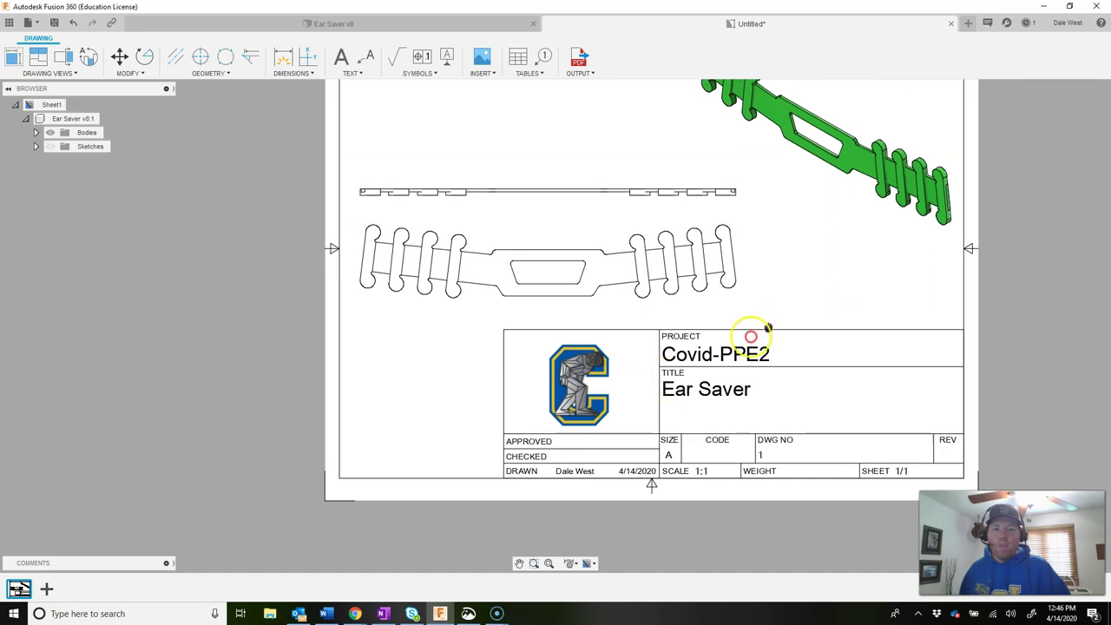
scroll(609, 397, down, 3)
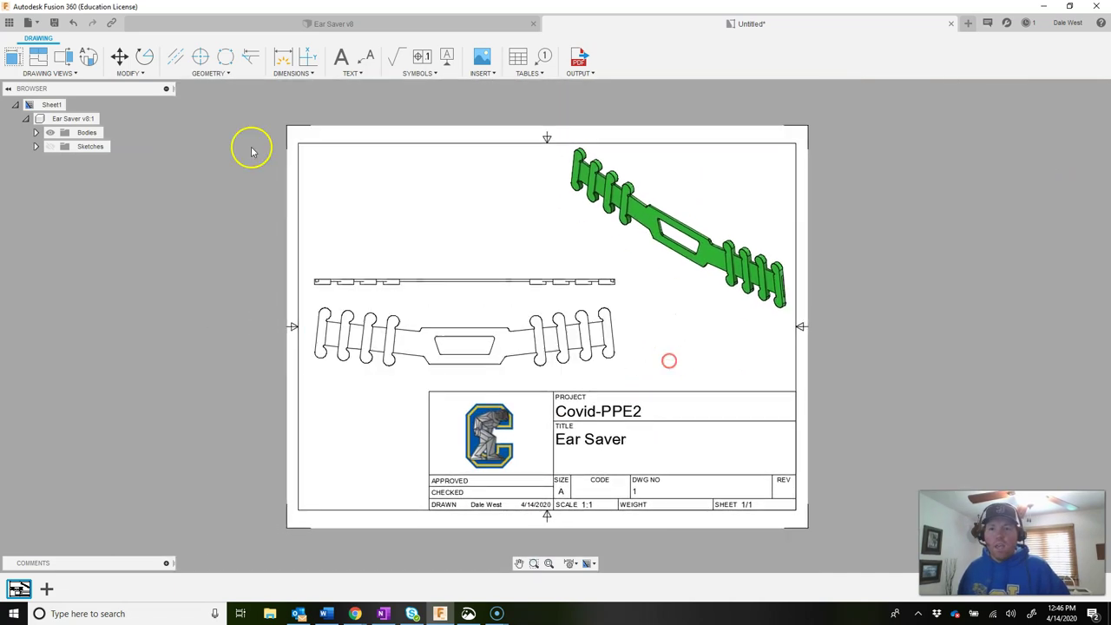
click(55, 22)
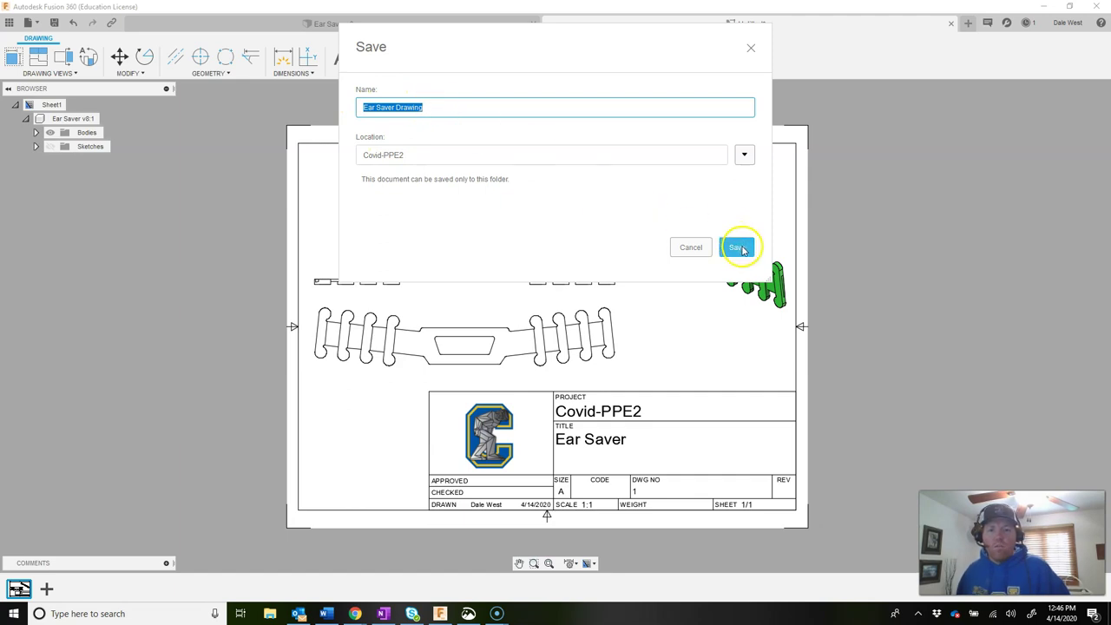
click(737, 248)
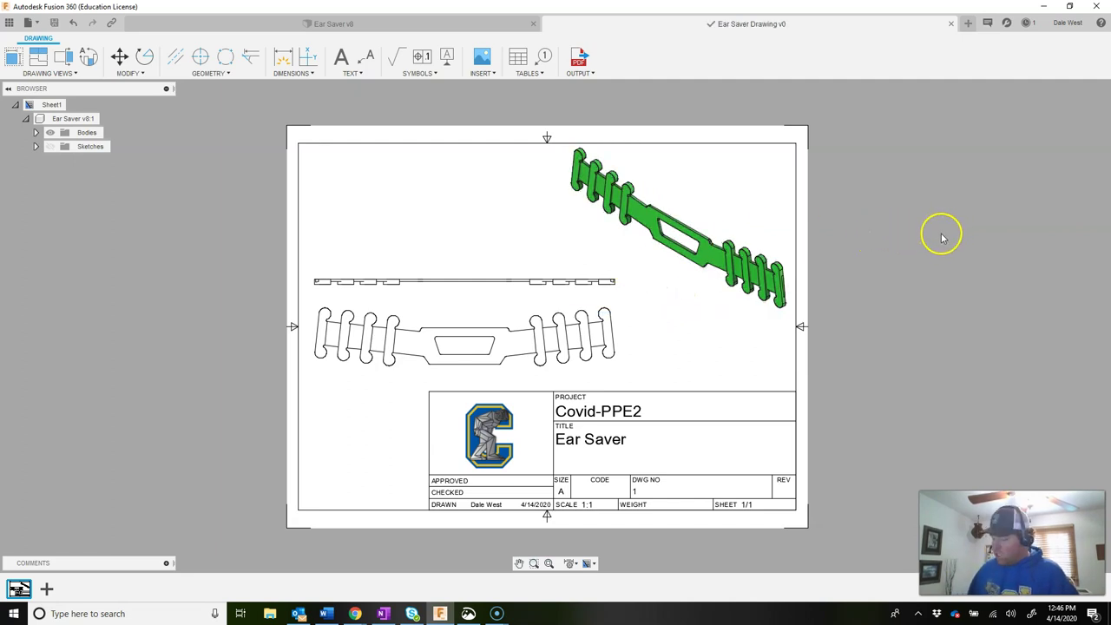
Step: Capture a screen snip of the whole drawing sheet, including the border, all views and the title block
key(super+shift+s)
key(Escape)
scroll(797, 242, up, 1)
mouse_move(831, 235)
mouse_down()
mouse_move(846, 203)
mouse_move(853, 216)
mouse_up()
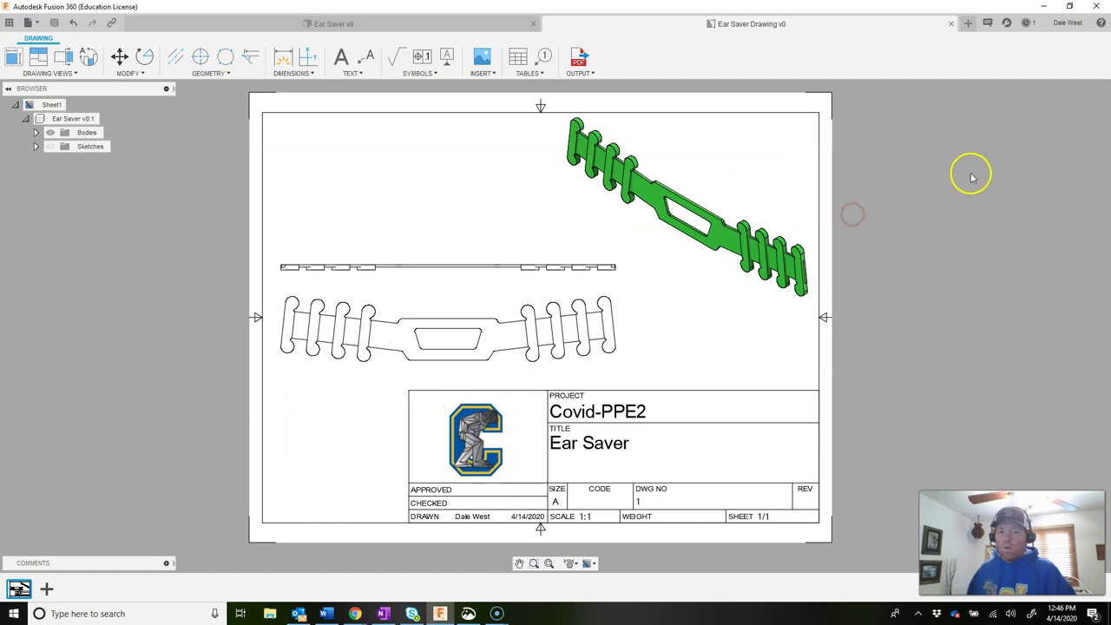
key(super+shift+s)
drag(254, 101, 826, 537)
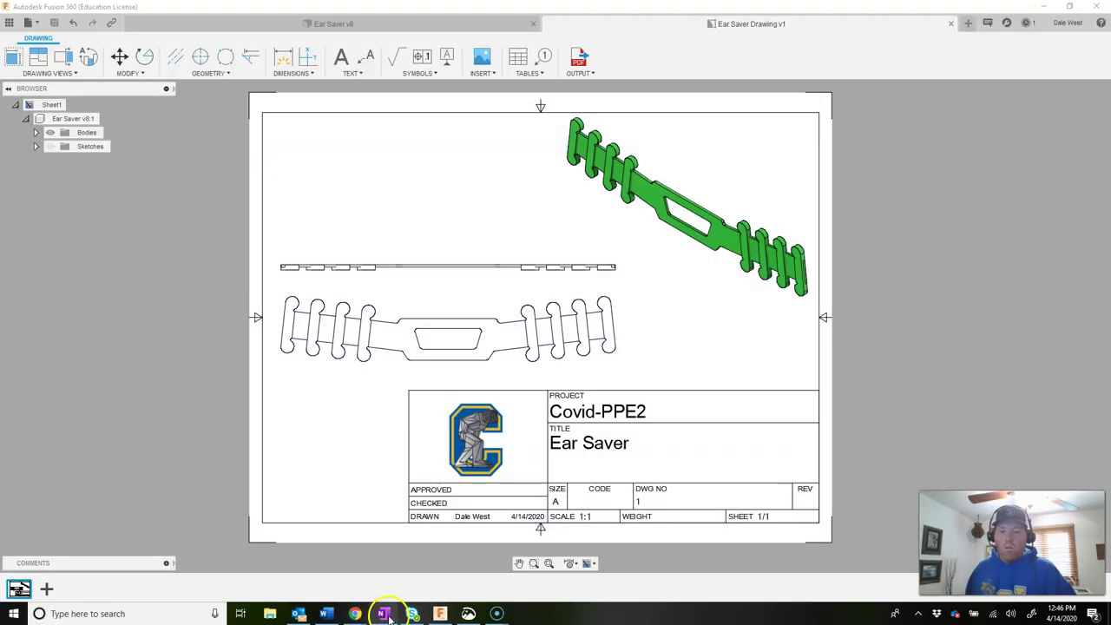
Step: Switch to OneNote and paste the drawing snip into the row below the Evidence directions on the #5 eLearning - Ear Saver page
click(385, 614)
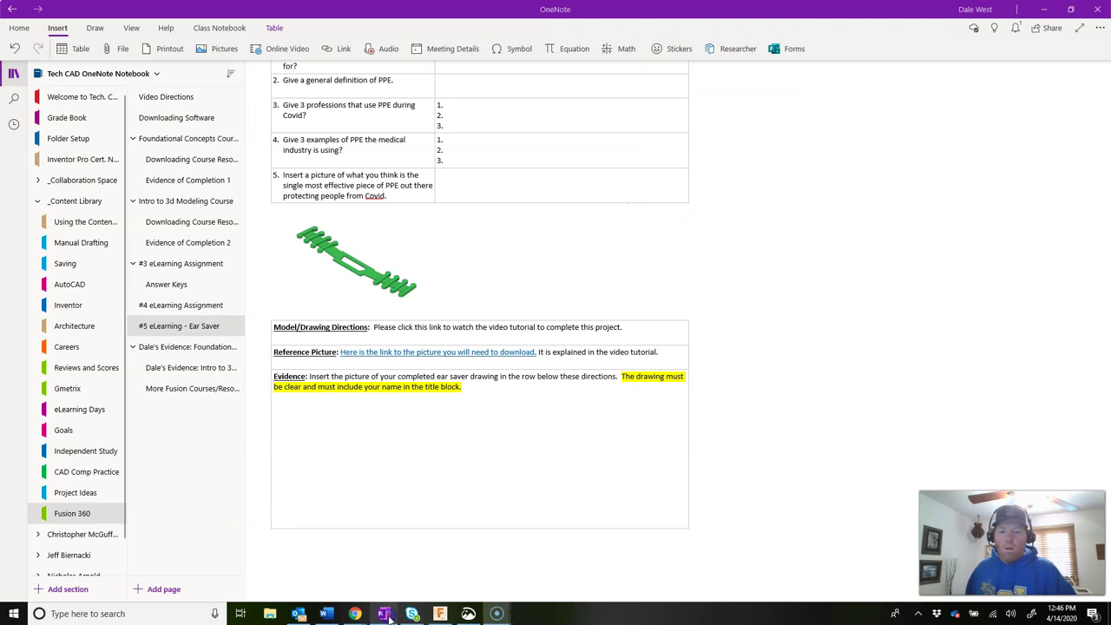
click(474, 398)
key(ctrl+v)
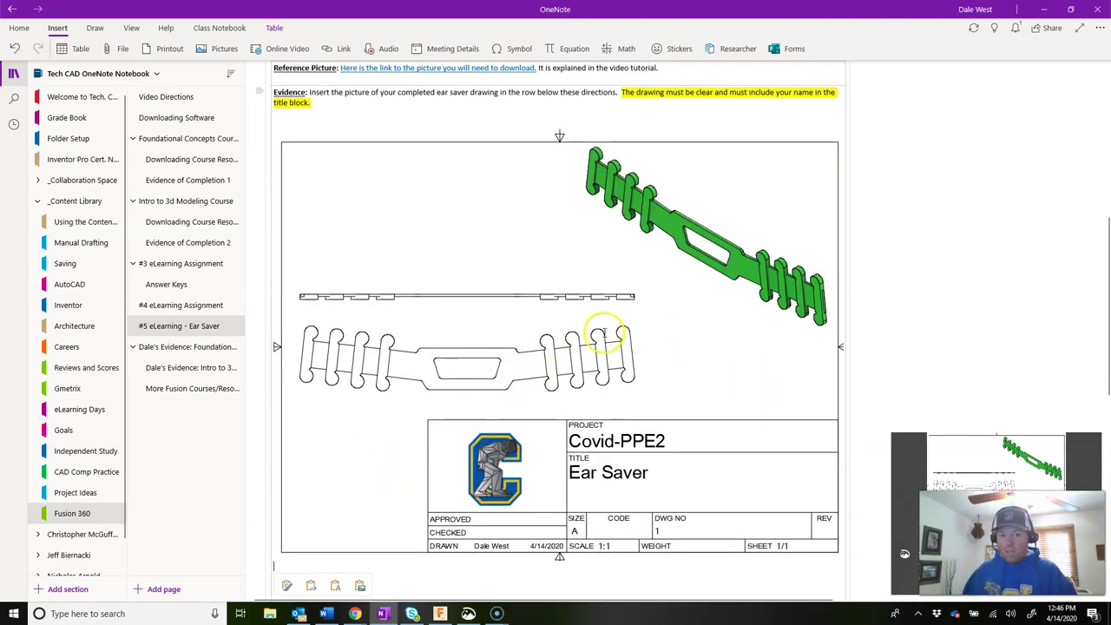
Step: Review the assignment page from its directions and questions down to the pasted ear saver drawing
scroll(619, 347, up, 5)
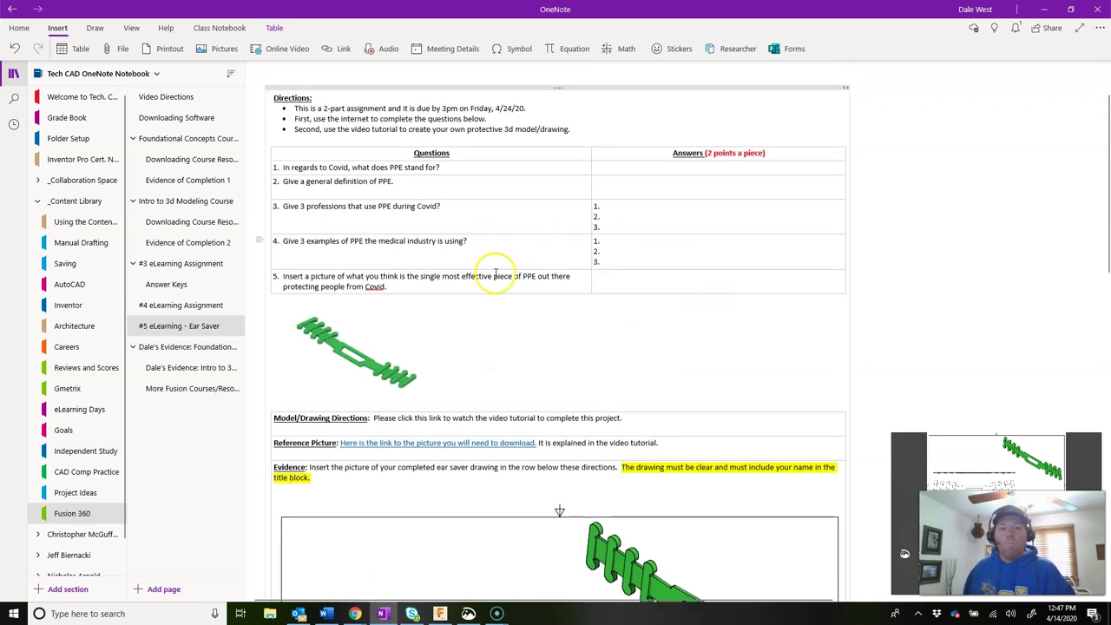
scroll(615, 298, up, 2)
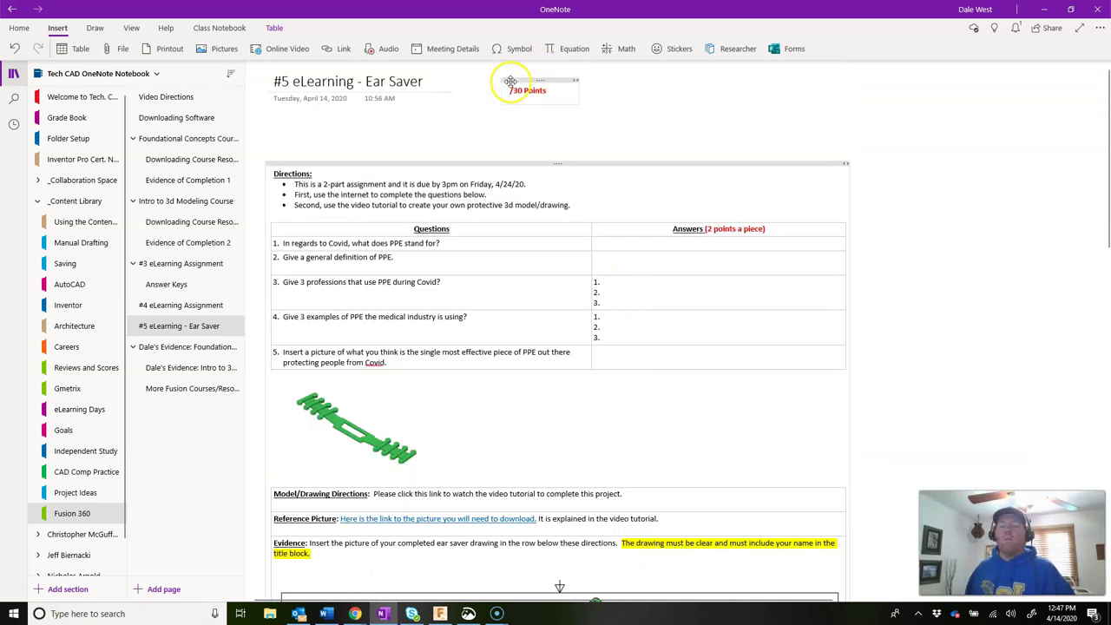
scroll(643, 408, down, 7)
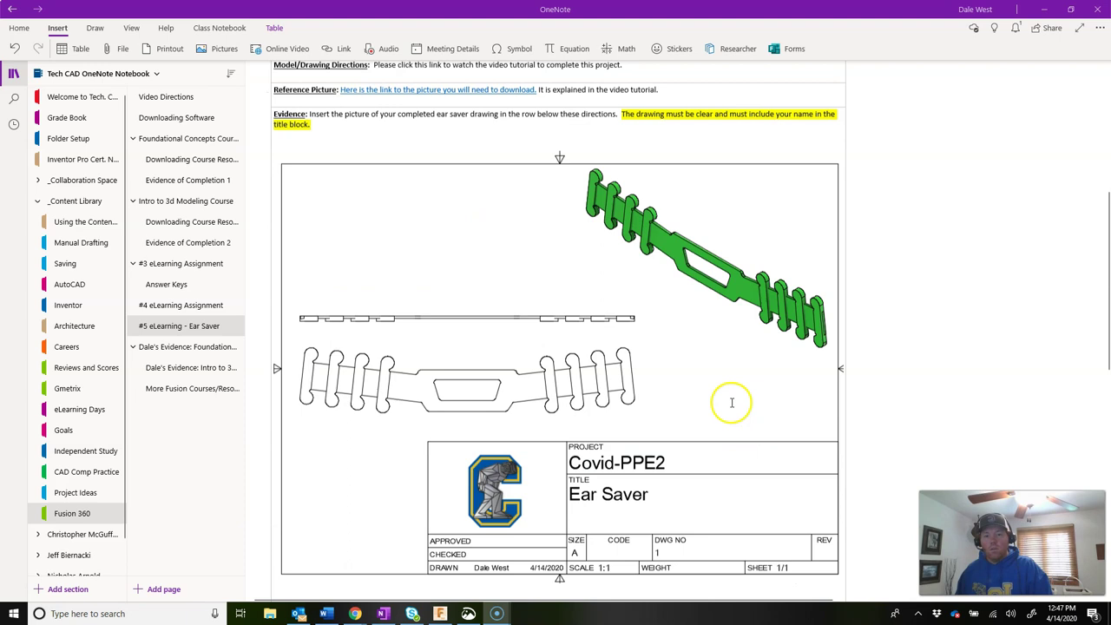
scroll(750, 397, up, 4)
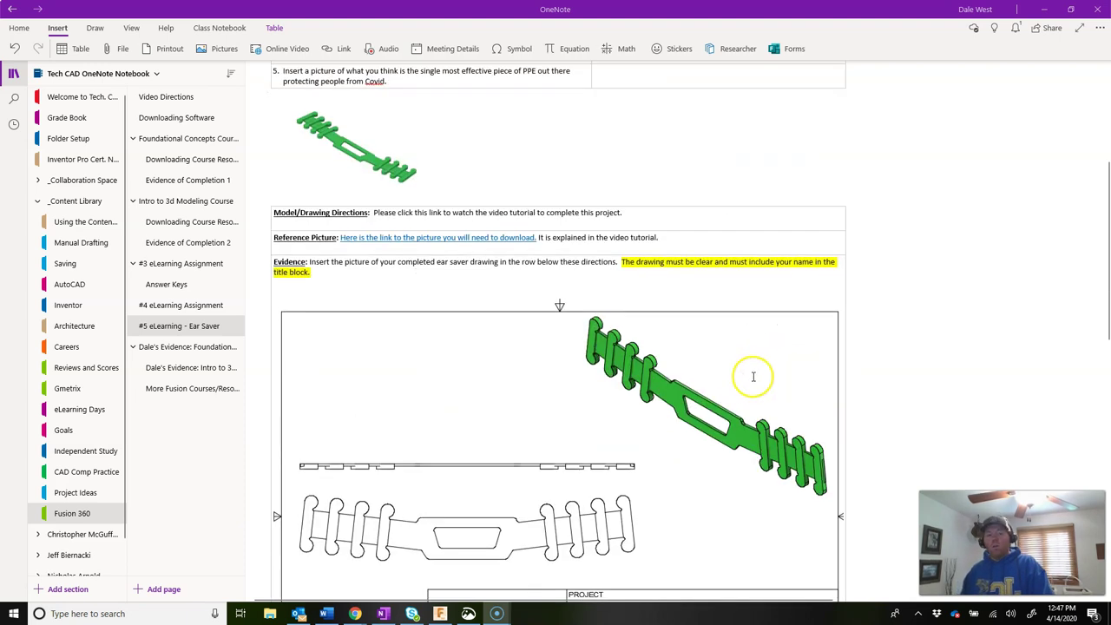
scroll(763, 386, up, 3)
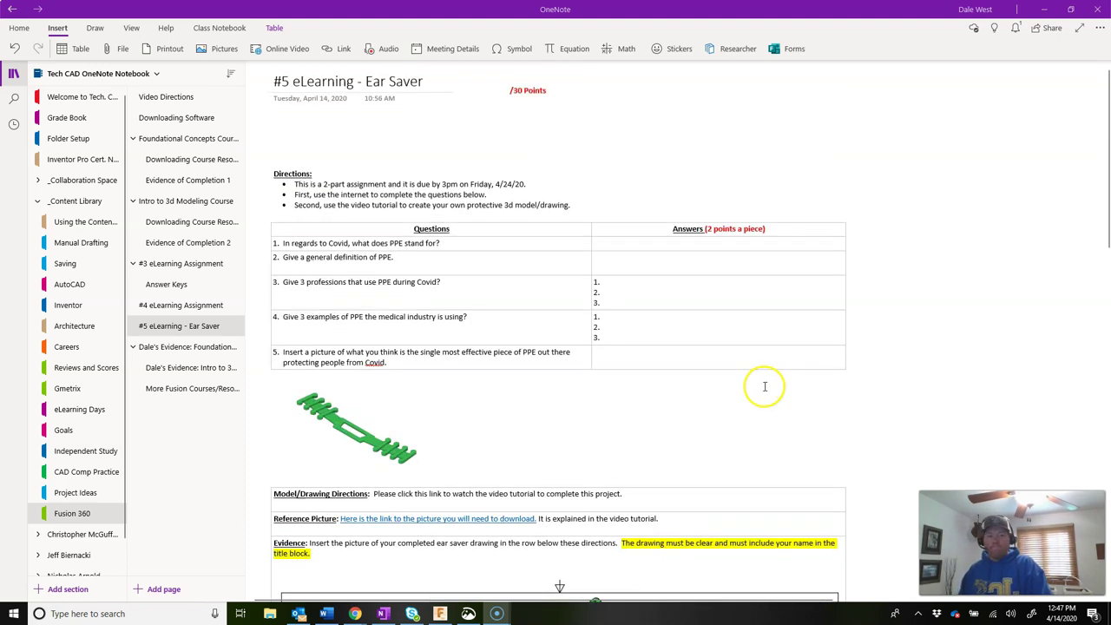